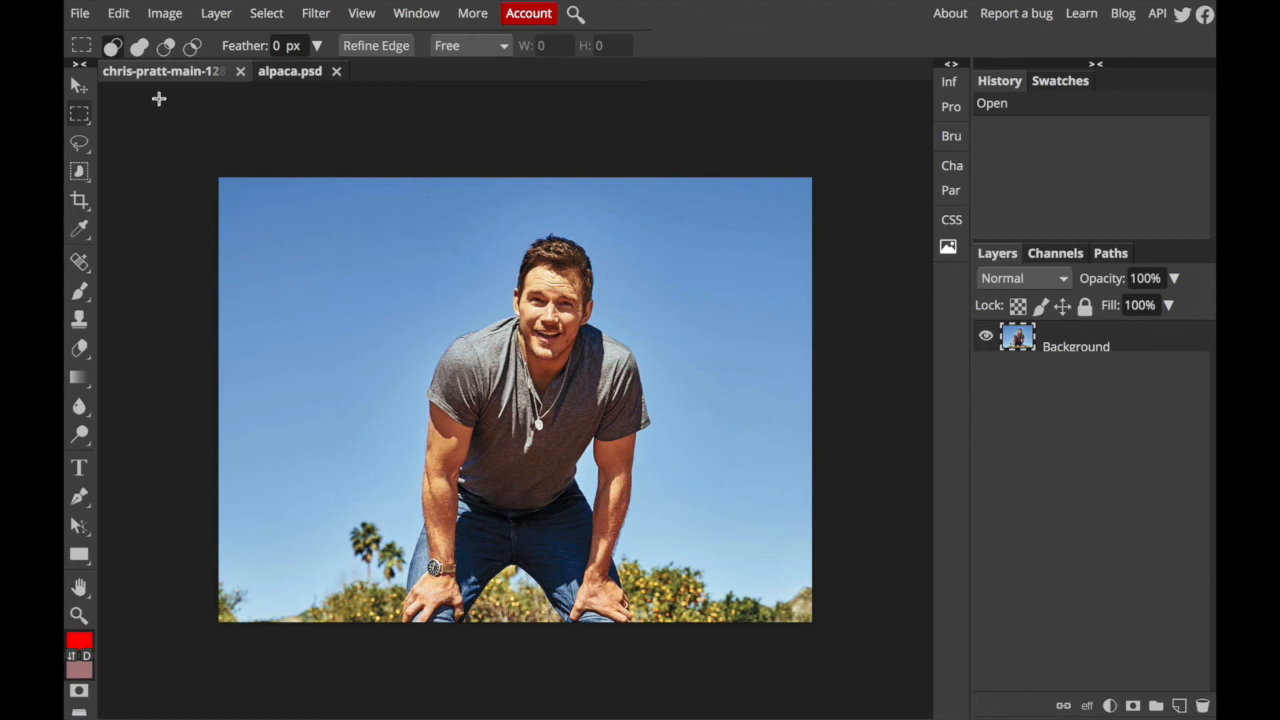
# Duplicate the Background layer in the photo document of the man.
pyautogui.click(290, 72)
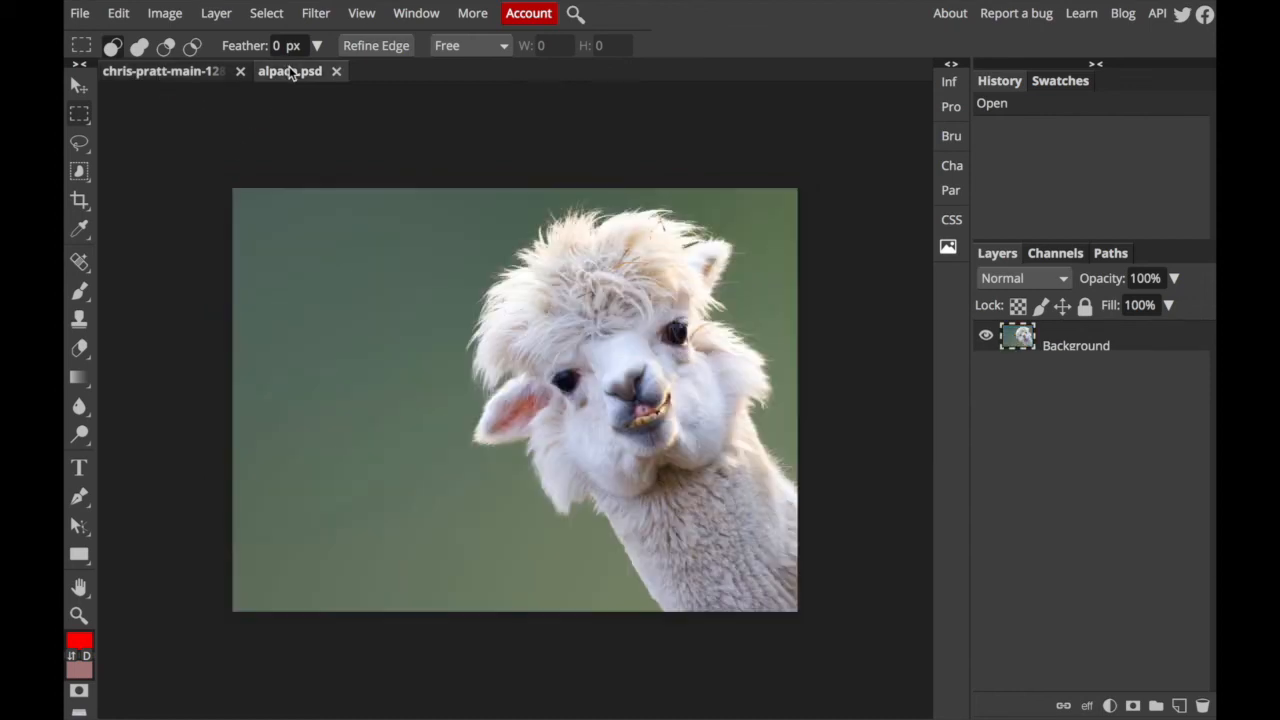
pyautogui.click(185, 73)
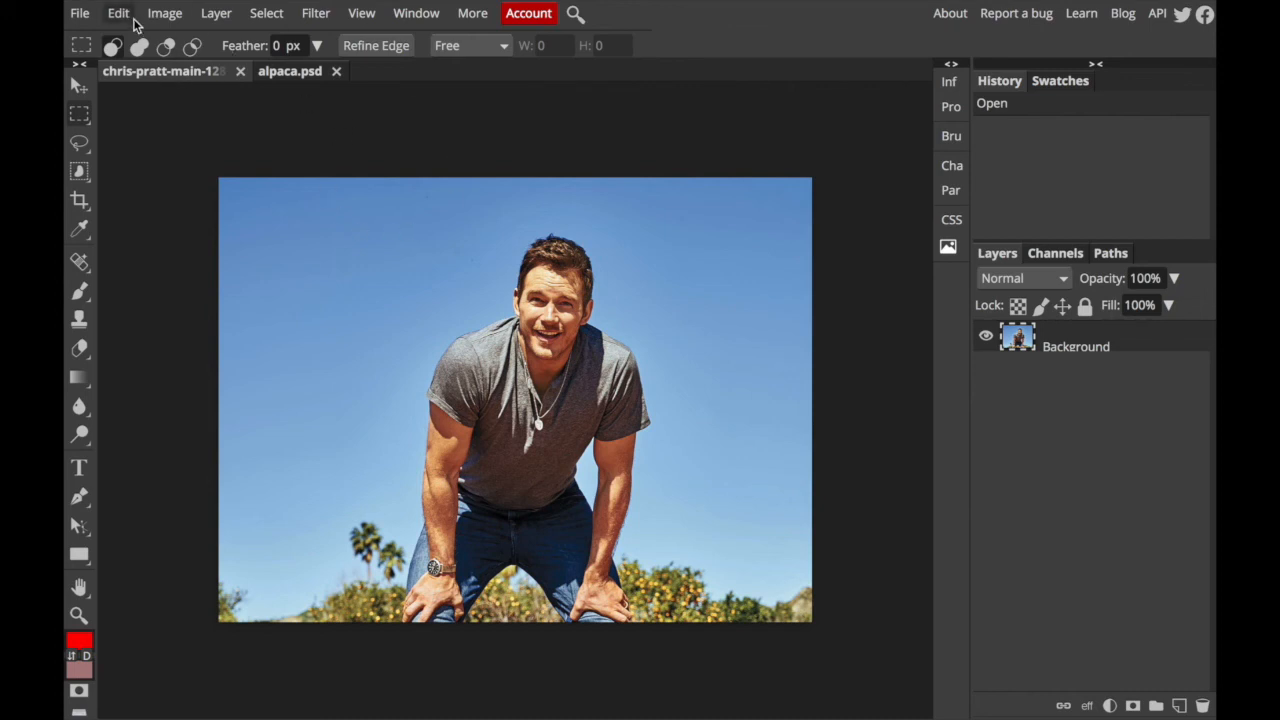
pyautogui.click(88, 17)
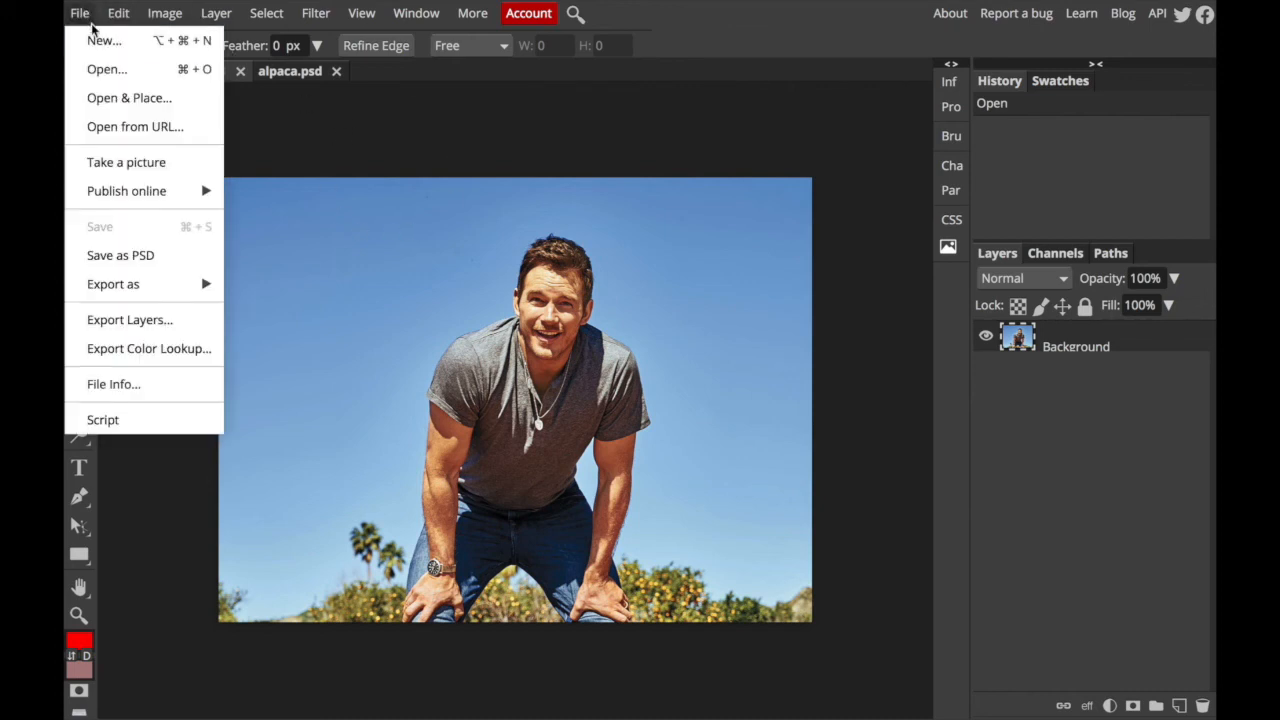
pyautogui.click(457, 130)
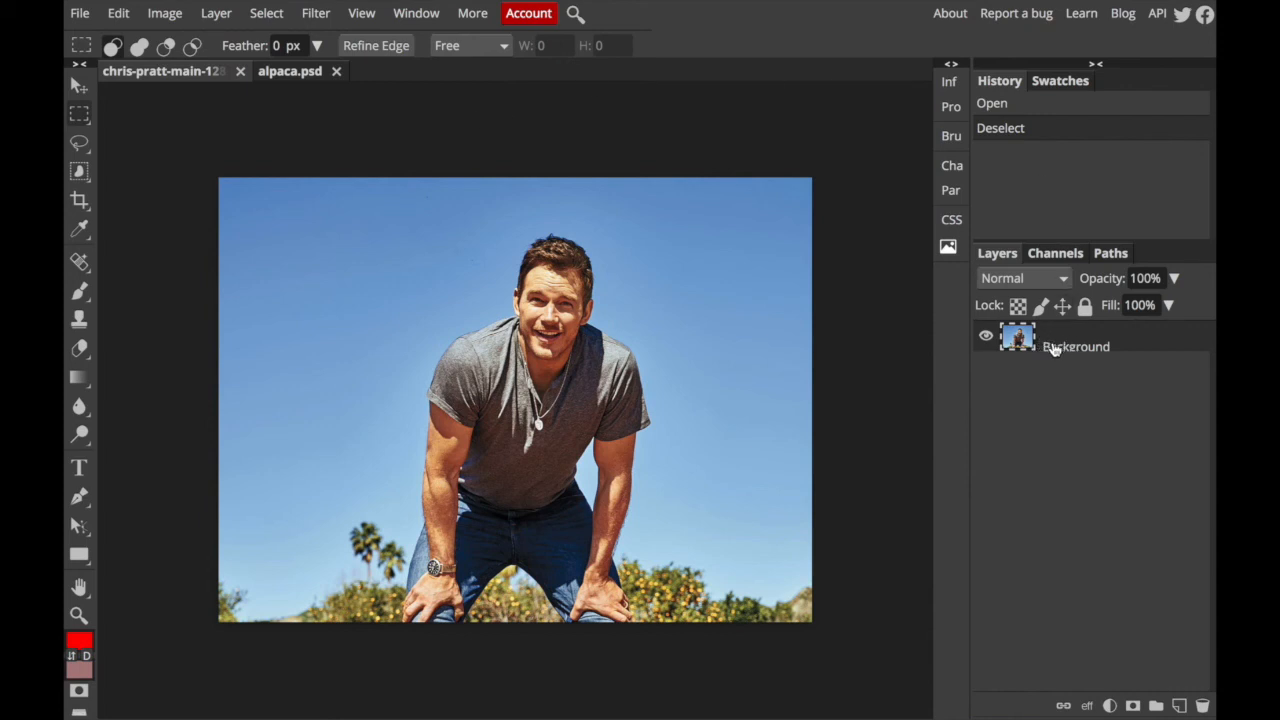
pyautogui.moveTo(1053, 347); pyautogui.dragTo(1180, 706)
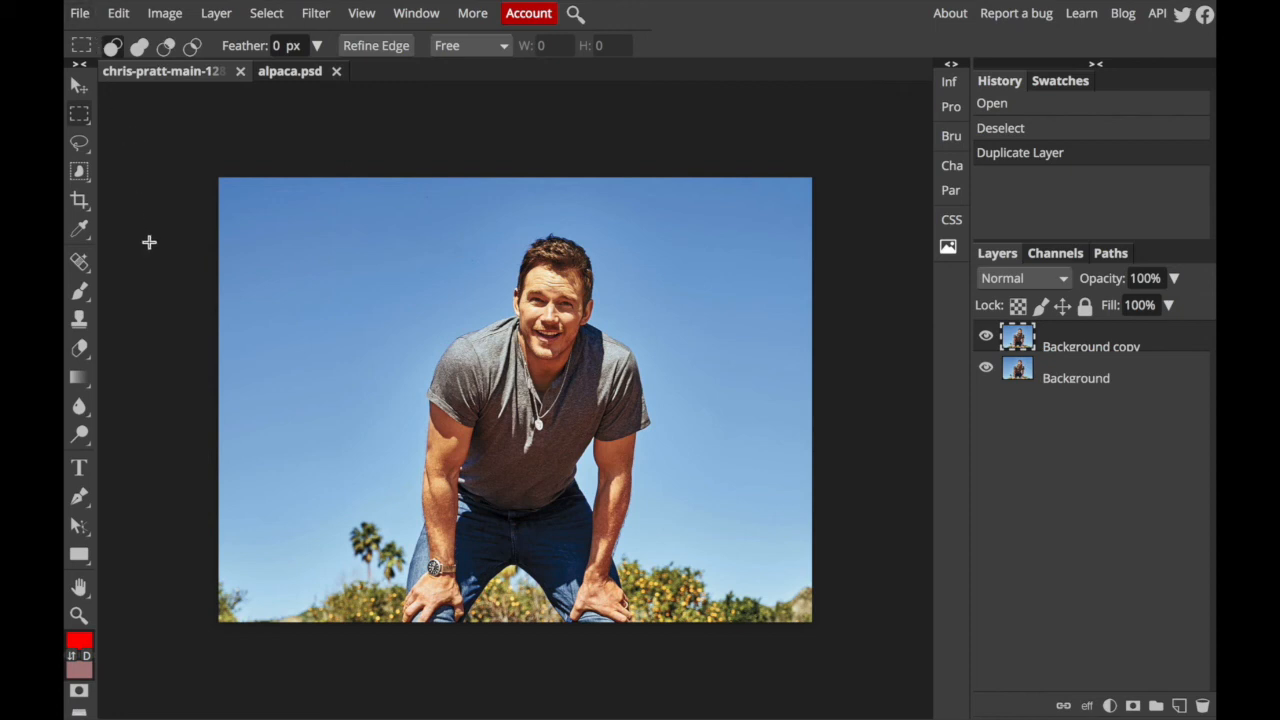
pyautogui.click(80, 14)
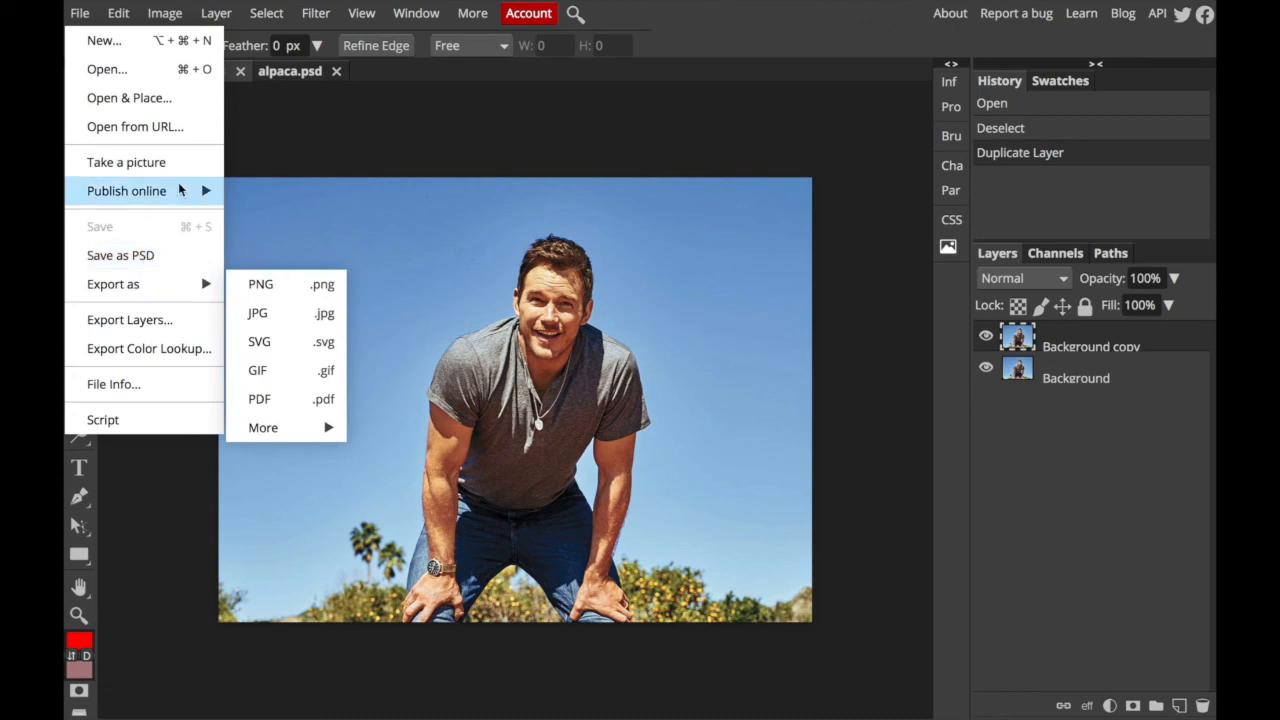
pyautogui.moveTo(180, 190)
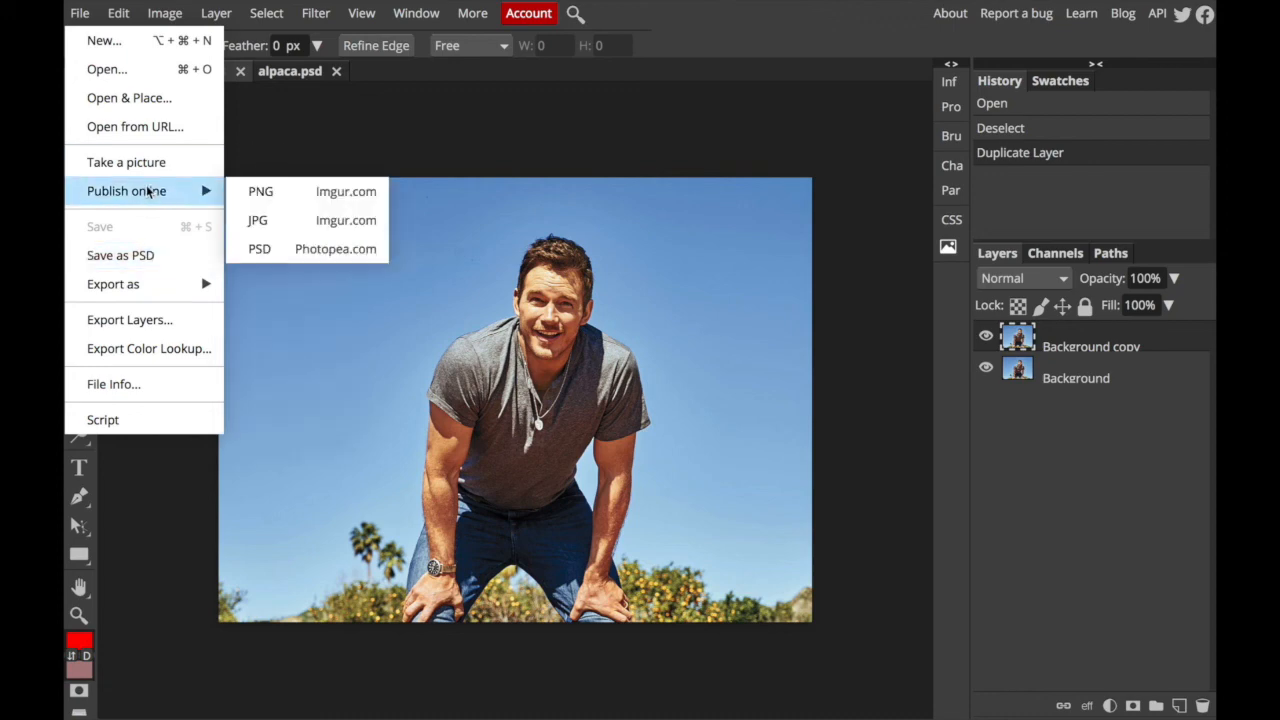
pyautogui.click(331, 139)
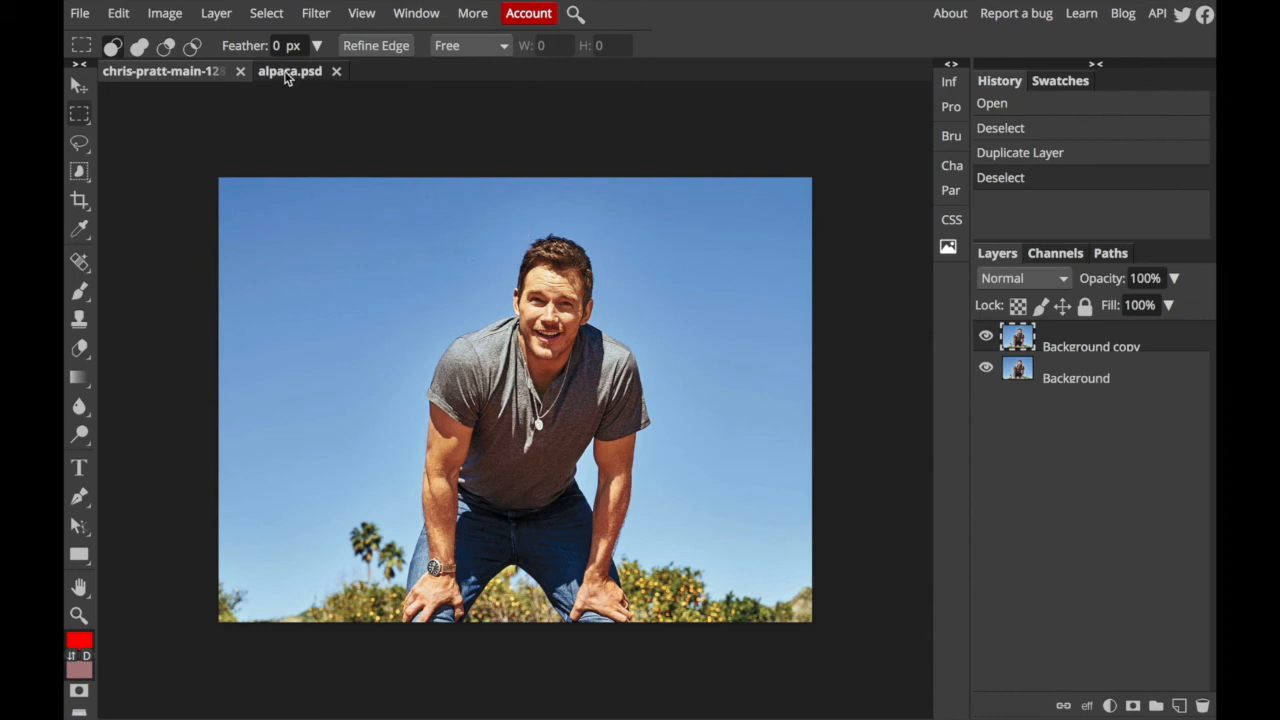
pyautogui.click(79, 13)
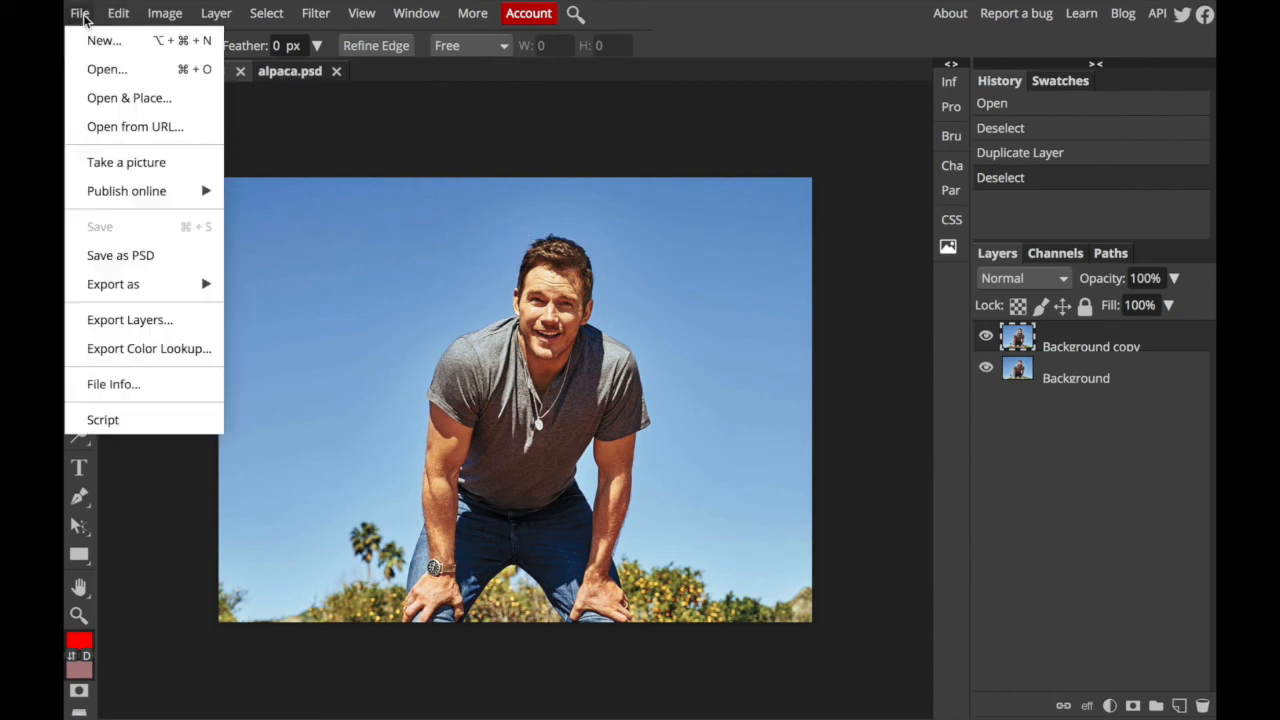
pyautogui.click(295, 100)
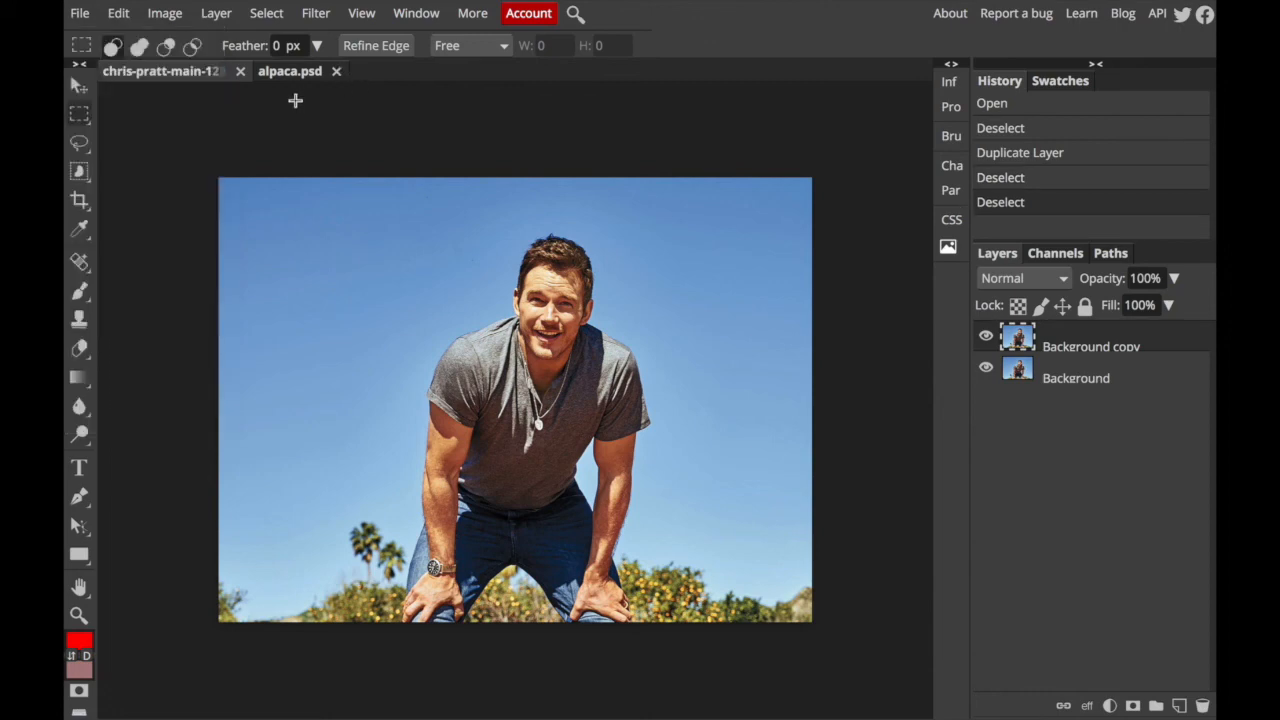
# Switch to alpaca.psd and duplicate its Background layer.
pyautogui.click(305, 77)
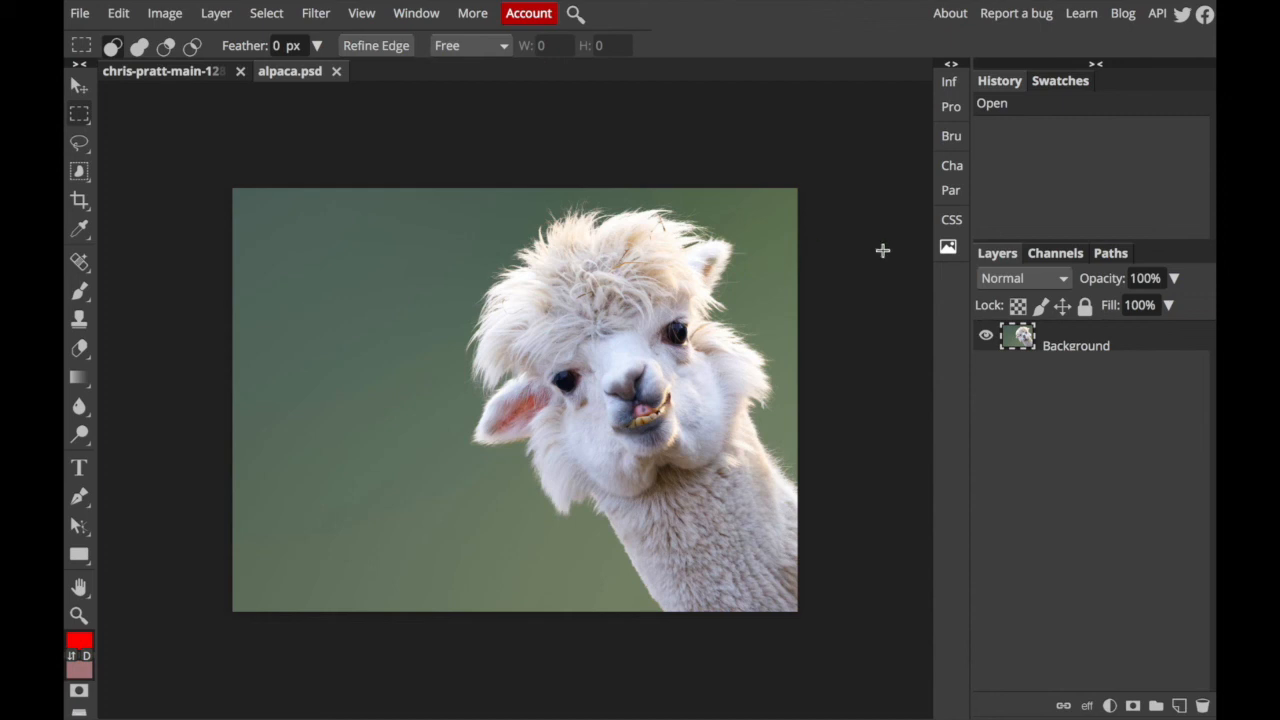
pyautogui.moveTo(1080, 345); pyautogui.dragTo(1179, 705)
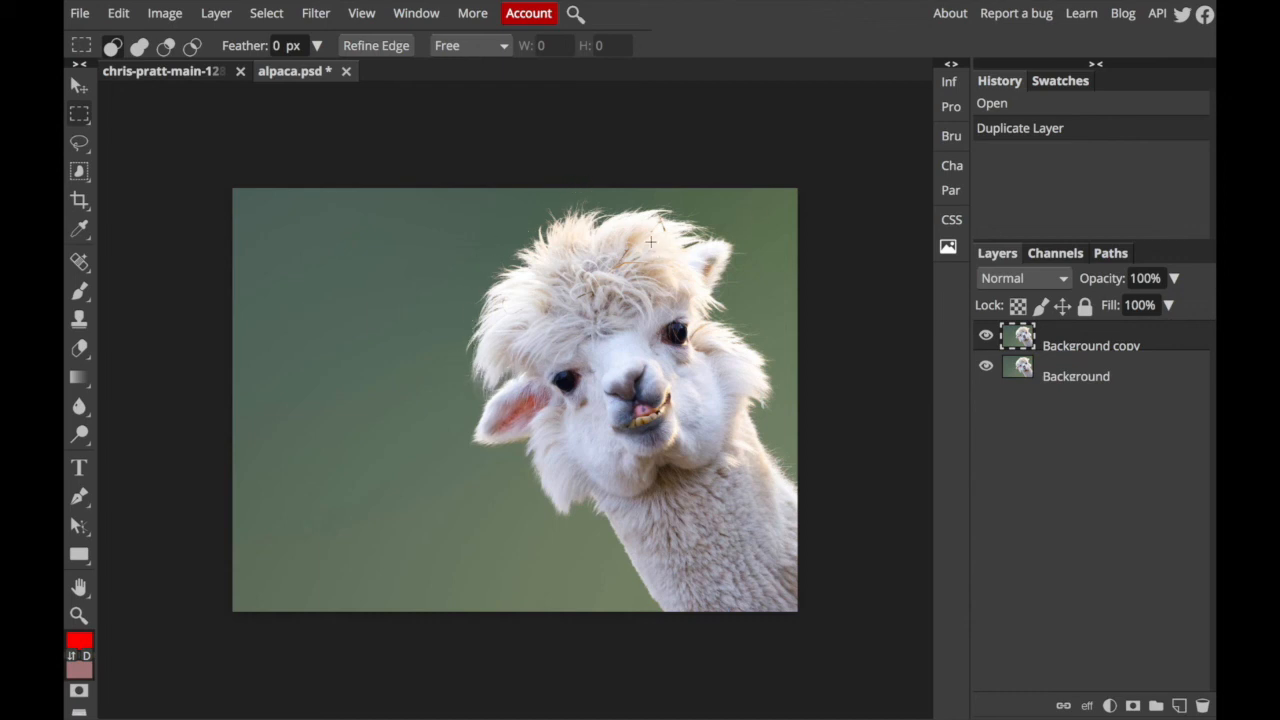
# Start a Pen tool shape where the alpaca's neck meets the image's lower border and trace up the neck's left edge.
pyautogui.hotkey('ctrl', '+')
pyautogui.hotkey('ctrl', '+')
pyautogui.hotkey('ctrl', '+')
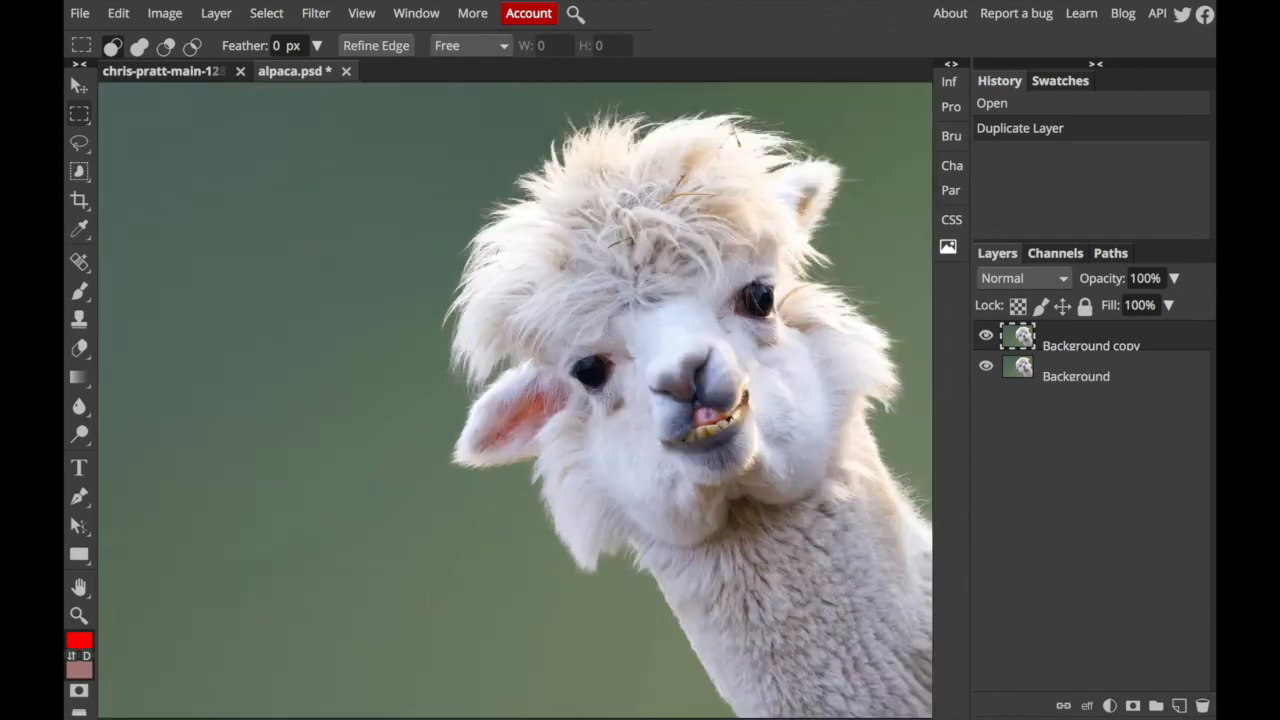
pyautogui.scroll(-10, 727, 441)
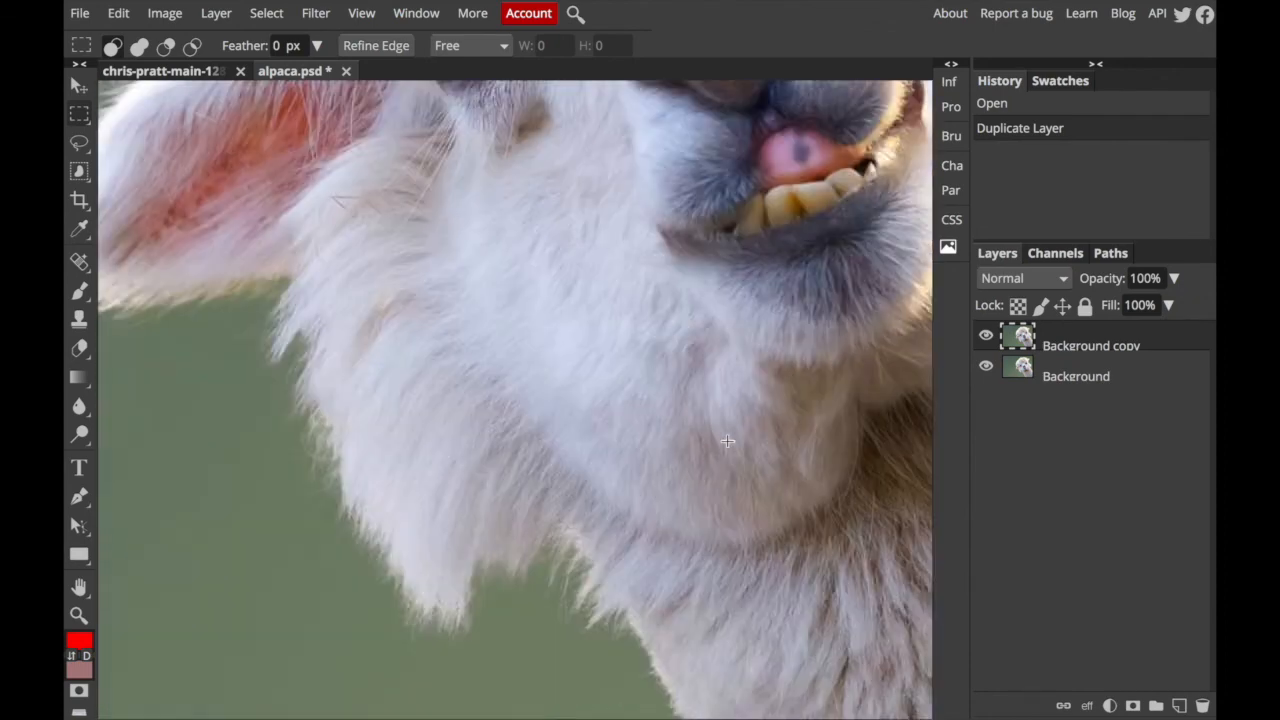
pyautogui.scroll(2, 727, 441)
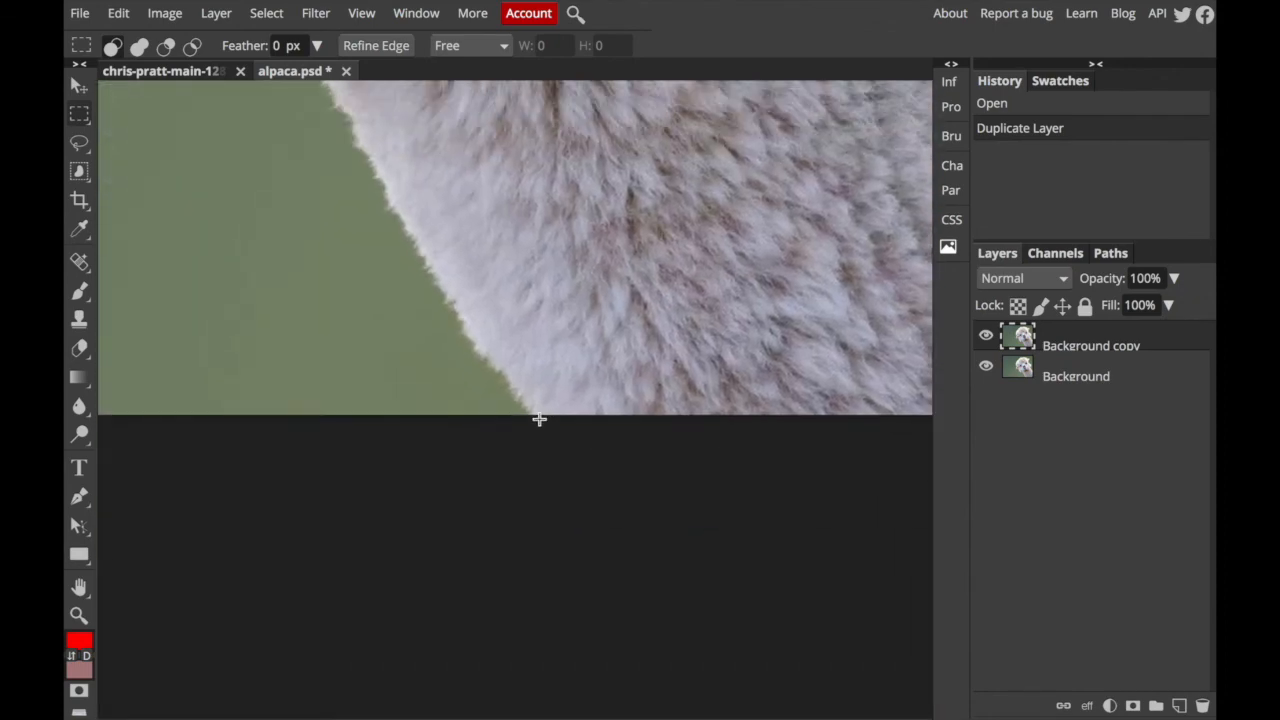
pyautogui.click(494, 371)
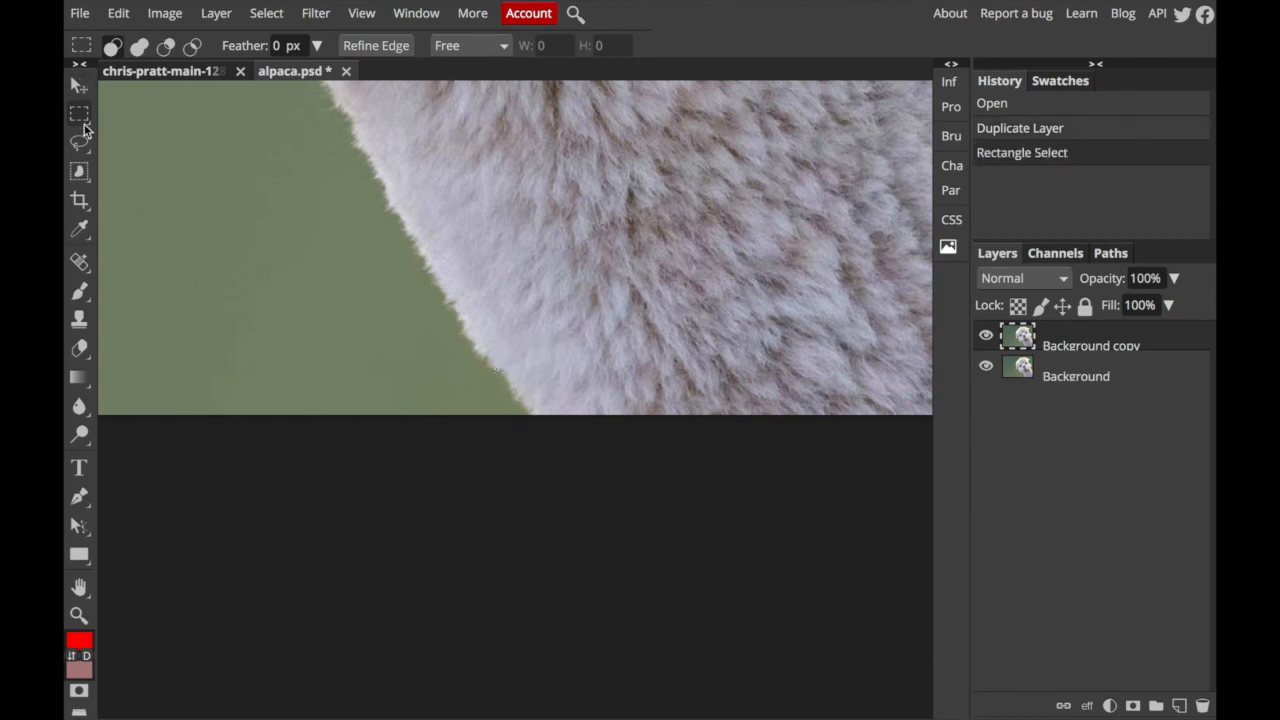
pyautogui.click(80, 499)
pyautogui.click(531, 421)
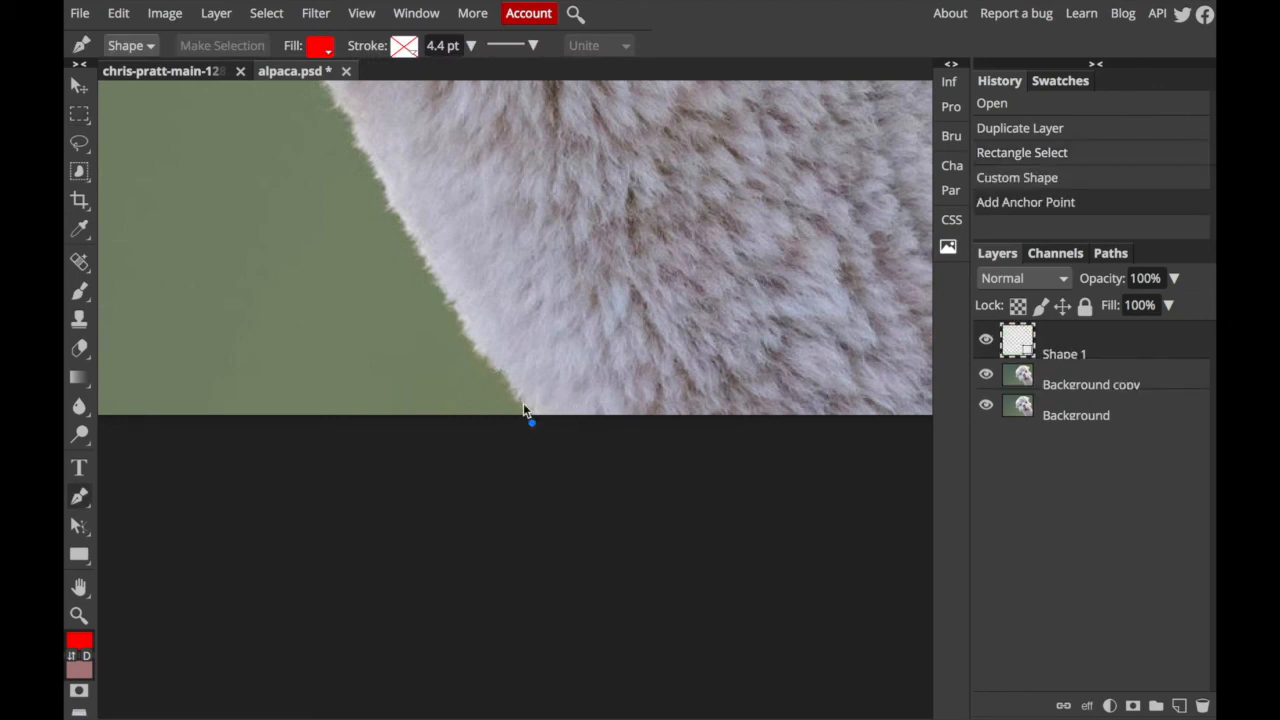
pyautogui.moveTo(505, 376); pyautogui.dragTo(472, 345)
pyautogui.click(470, 339)
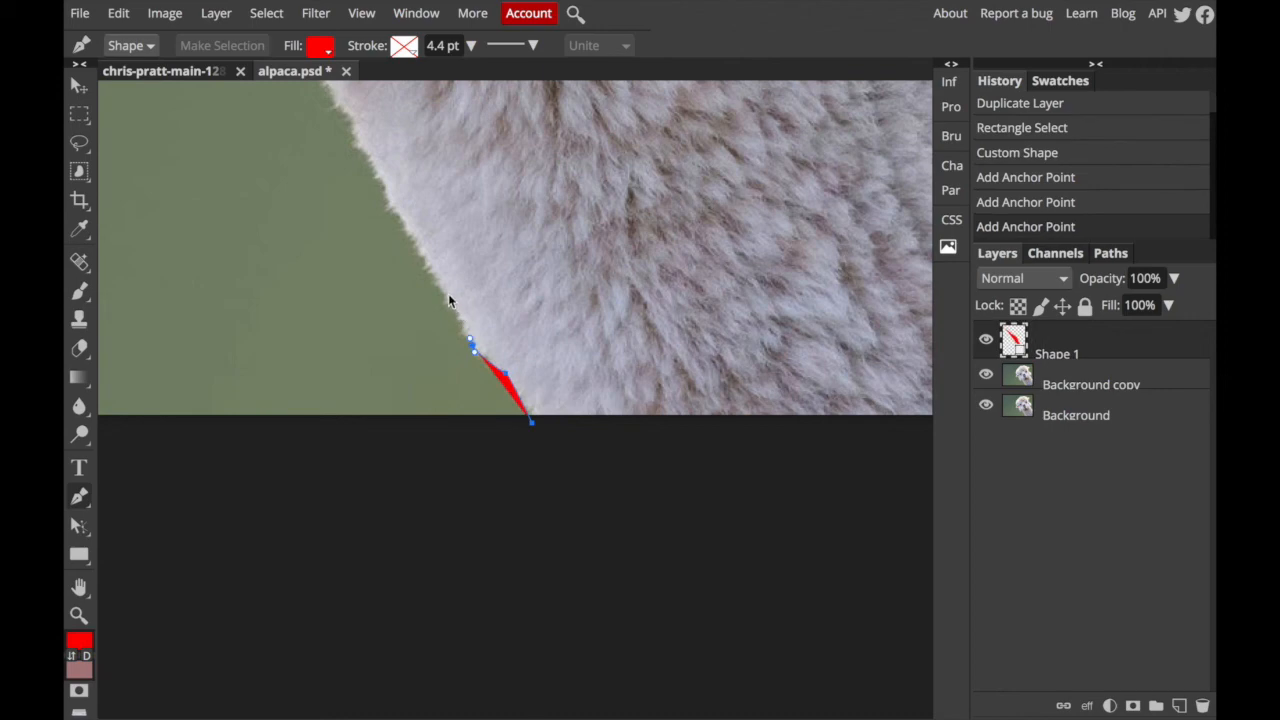
pyautogui.moveTo(441, 286); pyautogui.dragTo(435, 273)
pyautogui.click(401, 216)
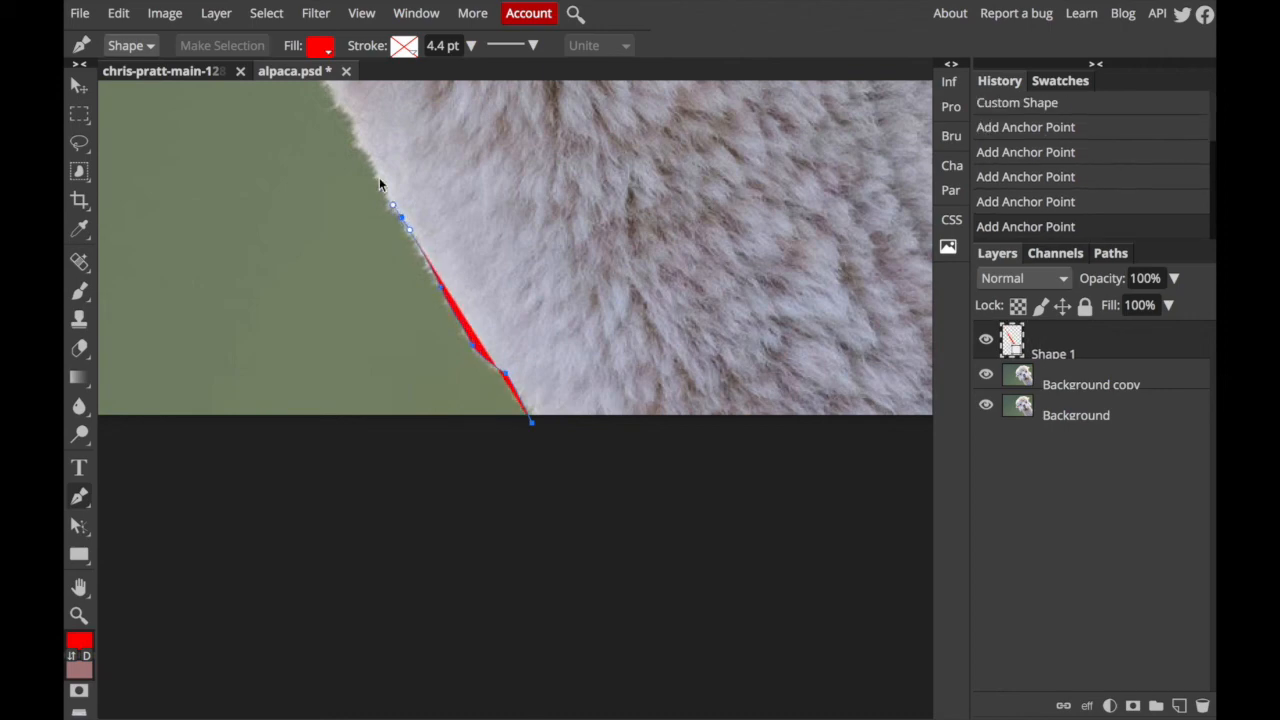
pyautogui.scroll(3, 377, 174)
pyautogui.hscroll(-1, 377, 174)
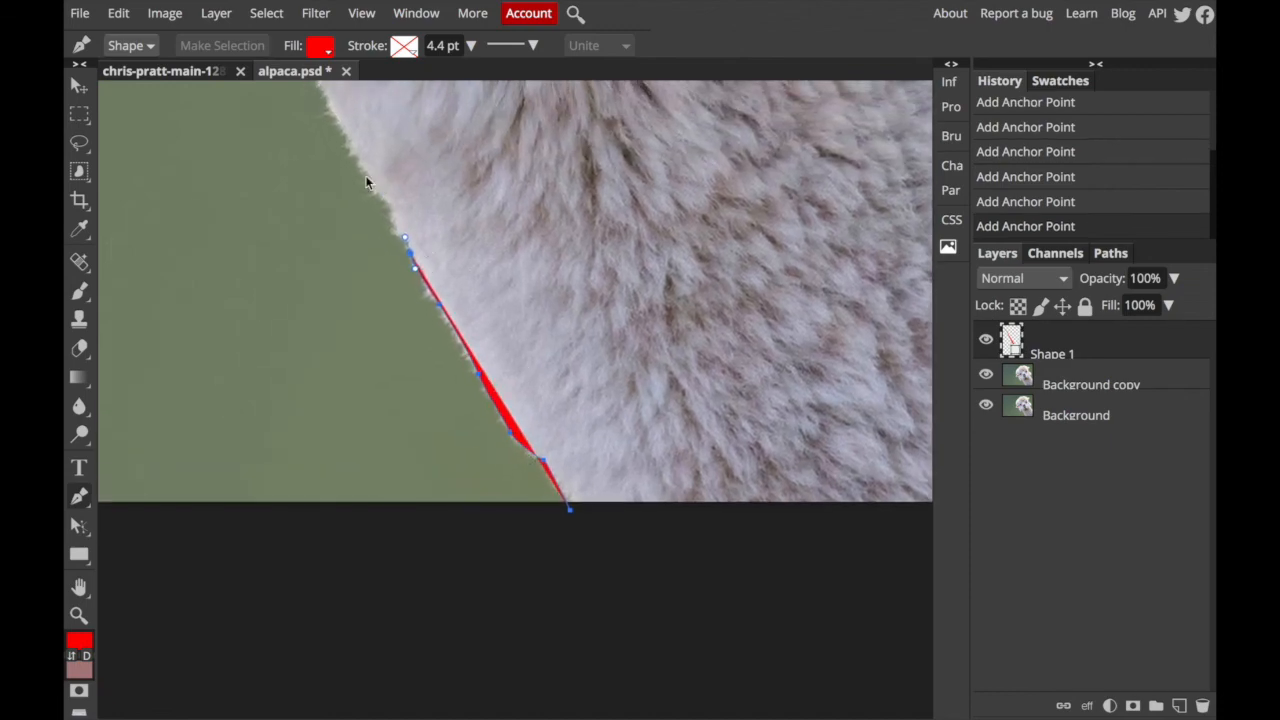
# Set the shape's fill to none and continue the path up the neck to the fur tufts below the chin.
pyautogui.click(321, 47)
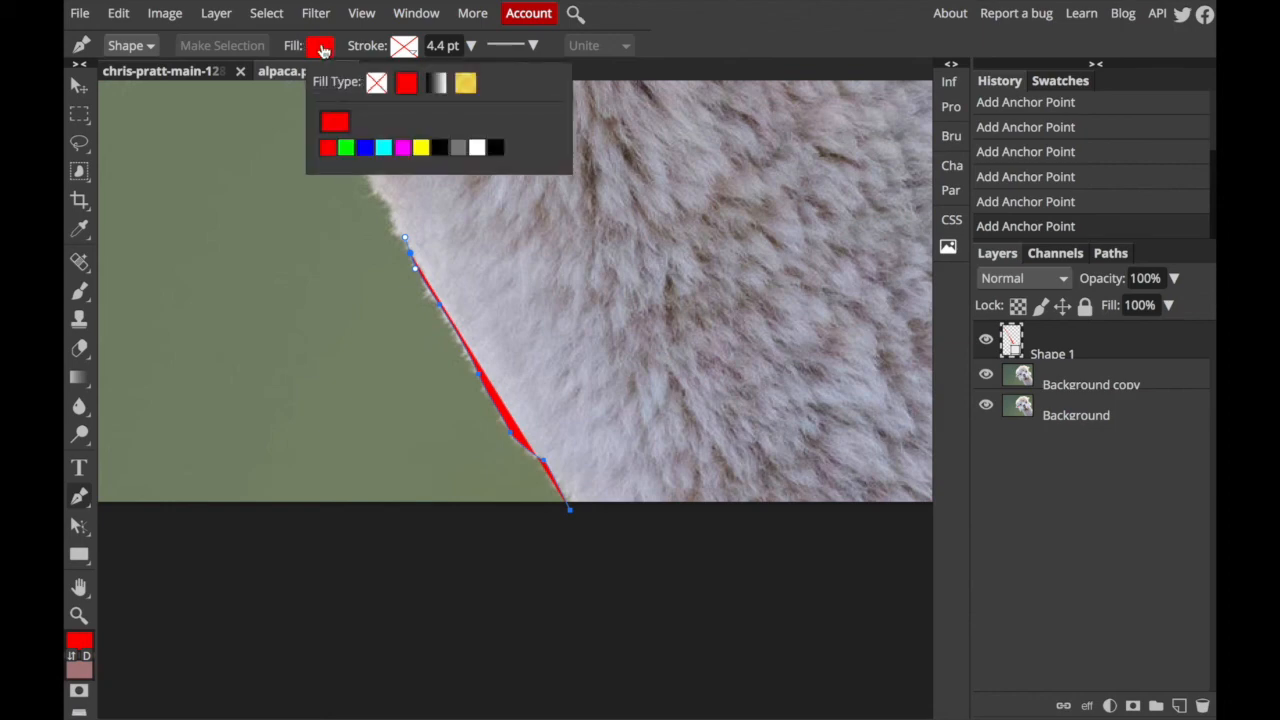
pyautogui.click(377, 84)
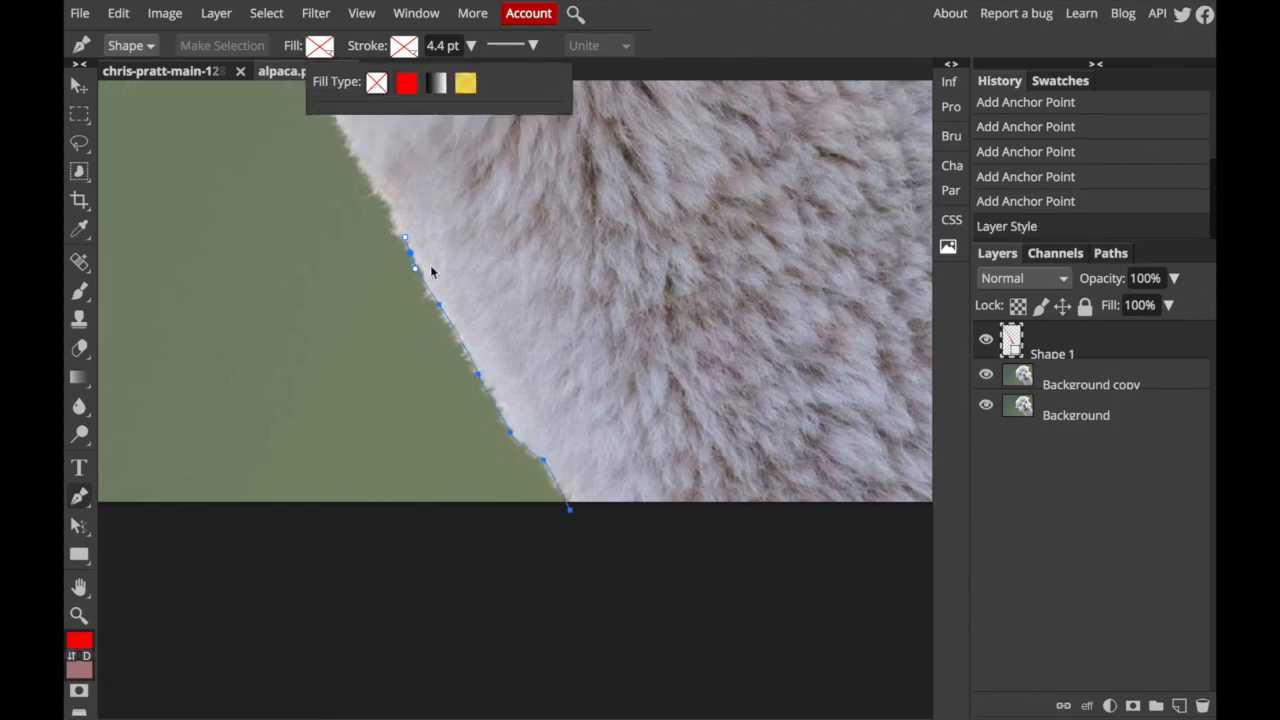
pyautogui.scroll(3, 419, 263)
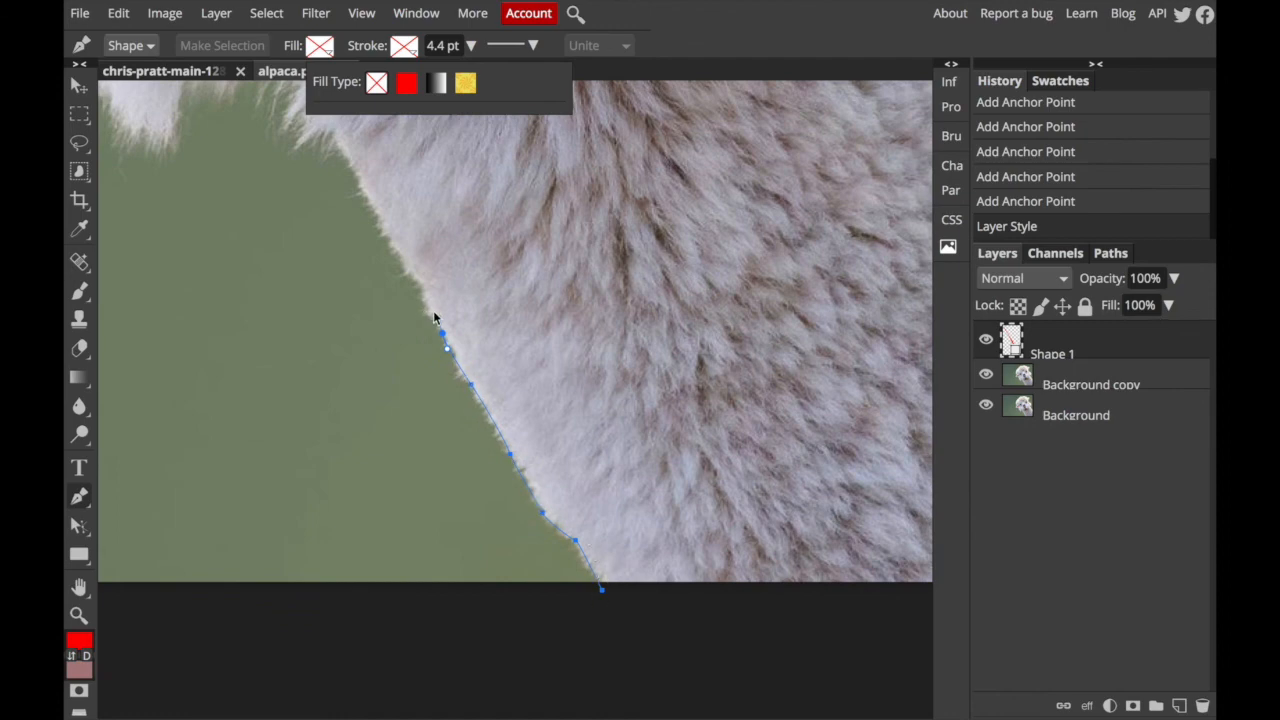
pyautogui.scroll(4, 434, 318)
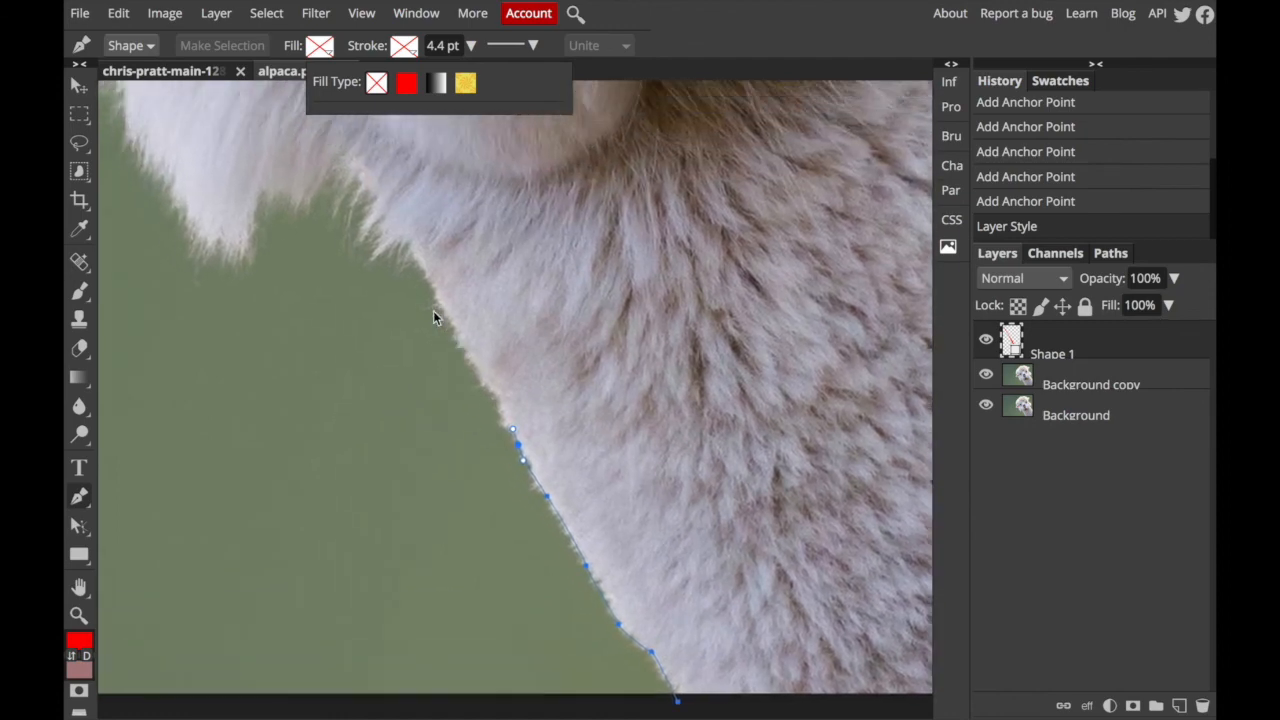
pyautogui.click(494, 392)
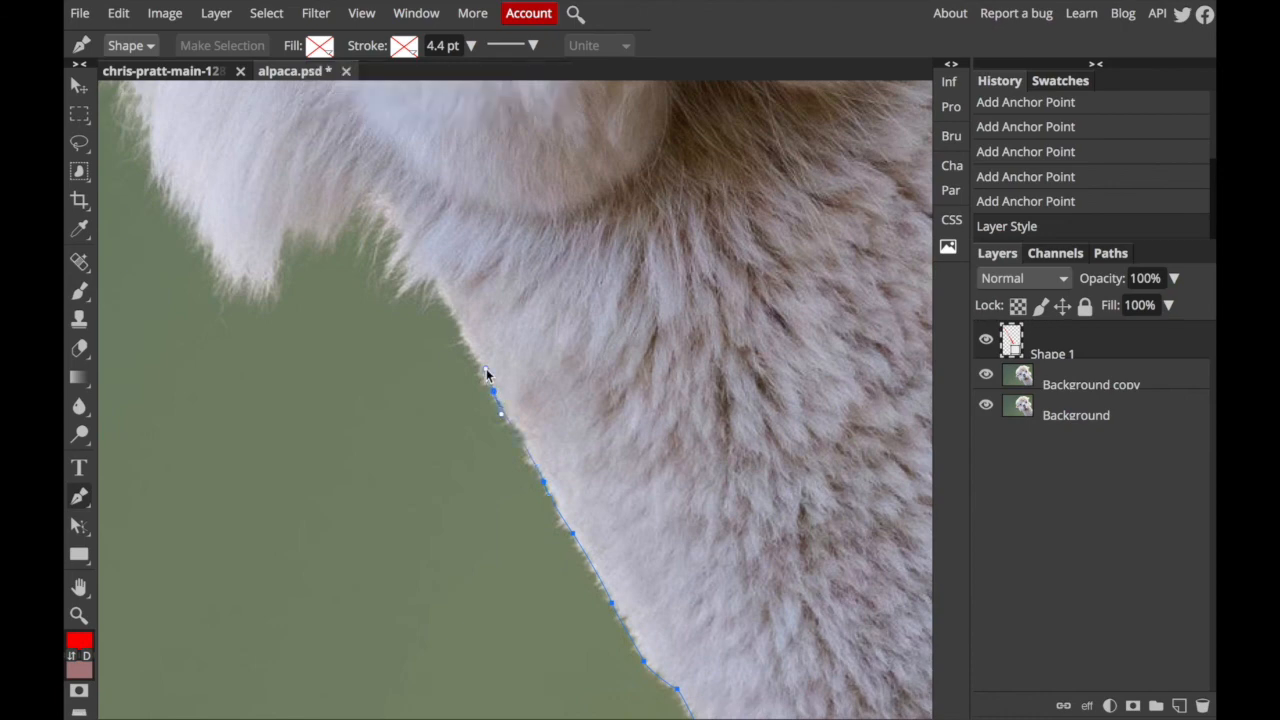
pyautogui.click(434, 281)
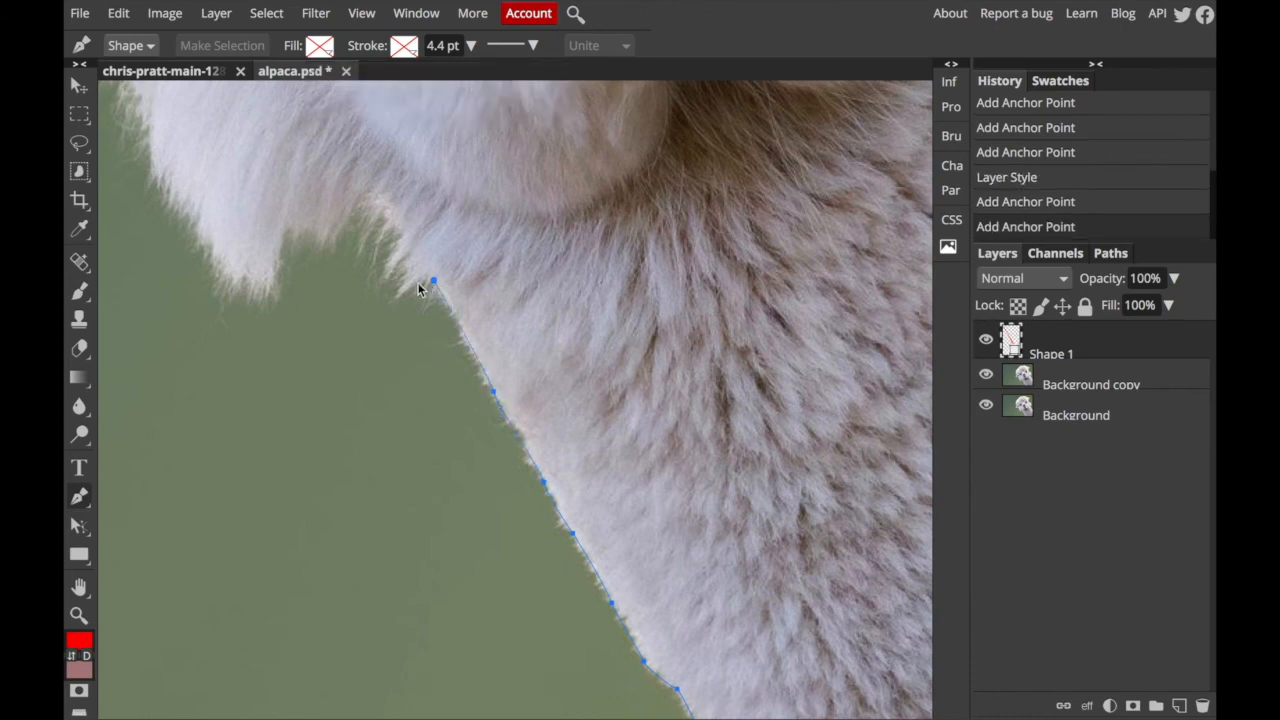
# Trace the path in and out around the pointed fur tufts where the neck meets the chin.
pyautogui.moveTo(397, 296); pyautogui.dragTo(405, 272)
pyautogui.click(403, 258)
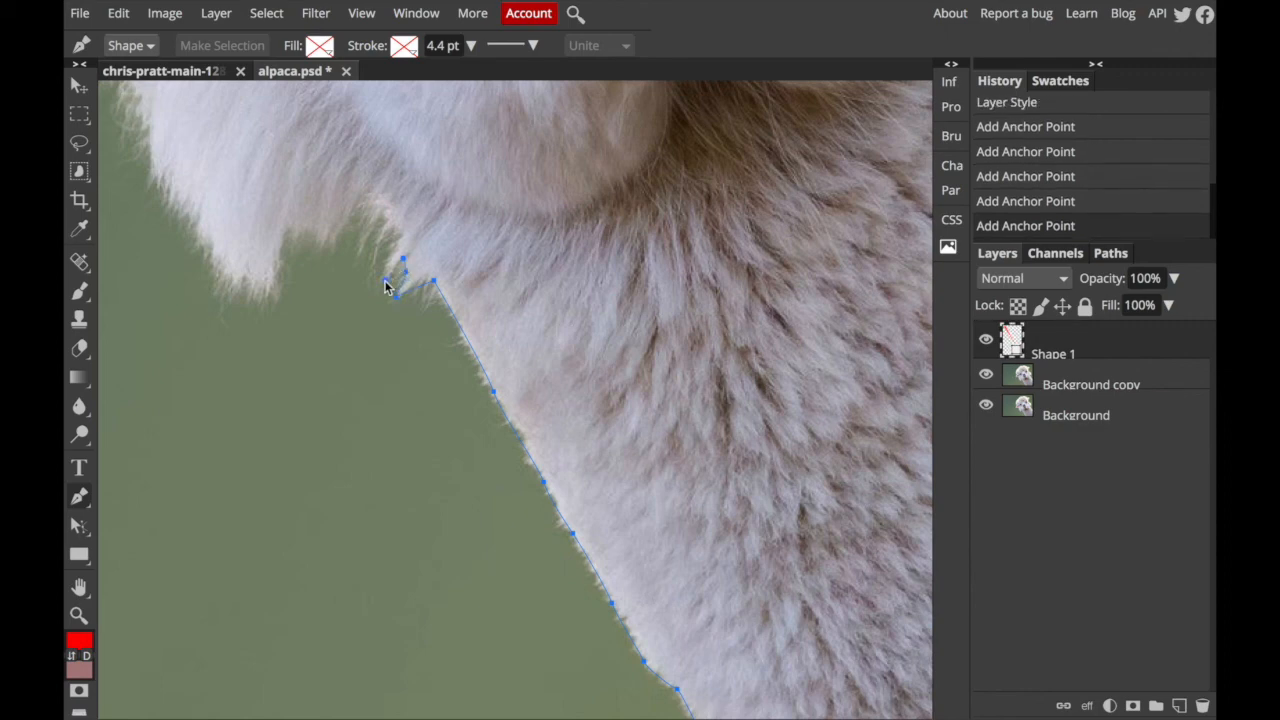
pyautogui.click(386, 280)
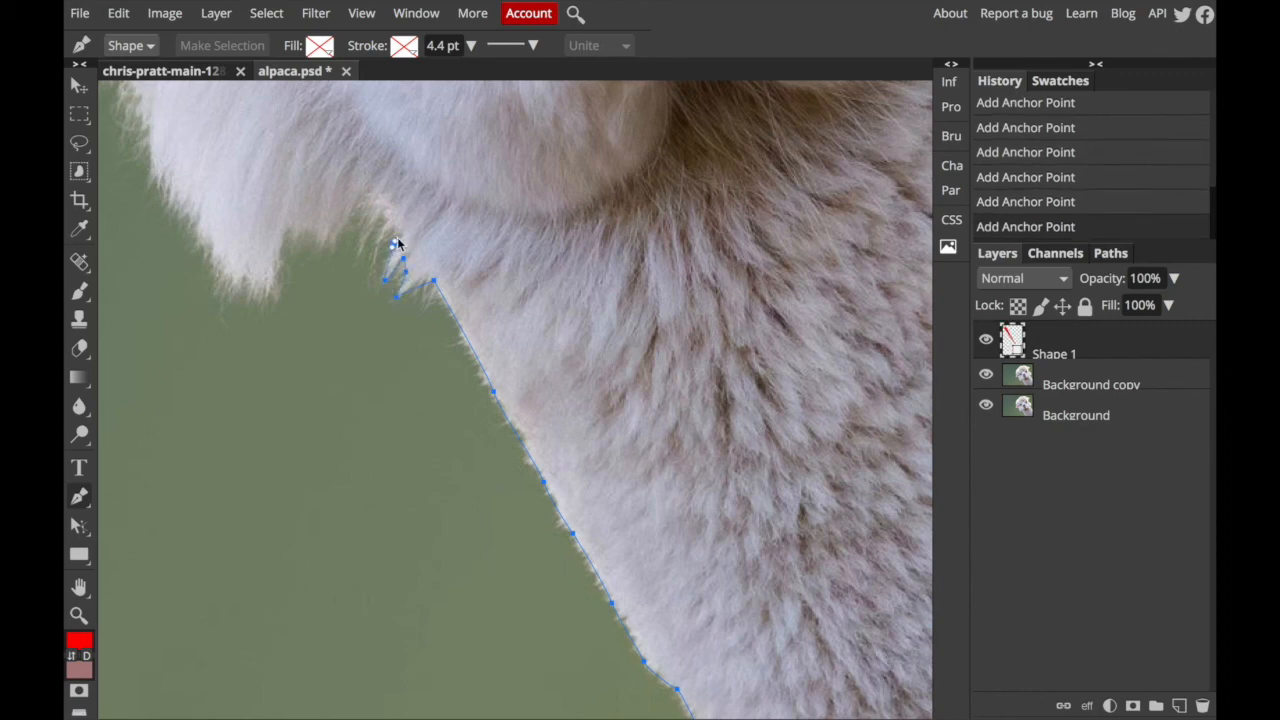
pyautogui.click(393, 230)
pyautogui.click(381, 243)
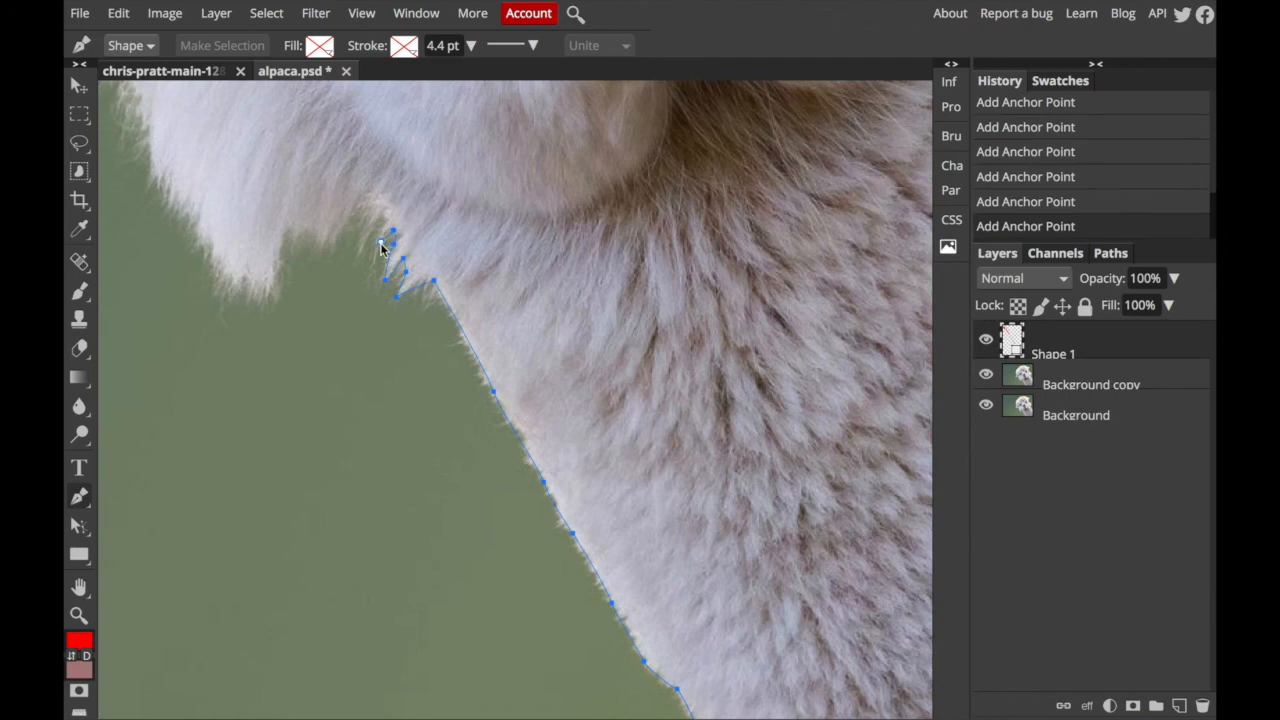
pyautogui.click(377, 251)
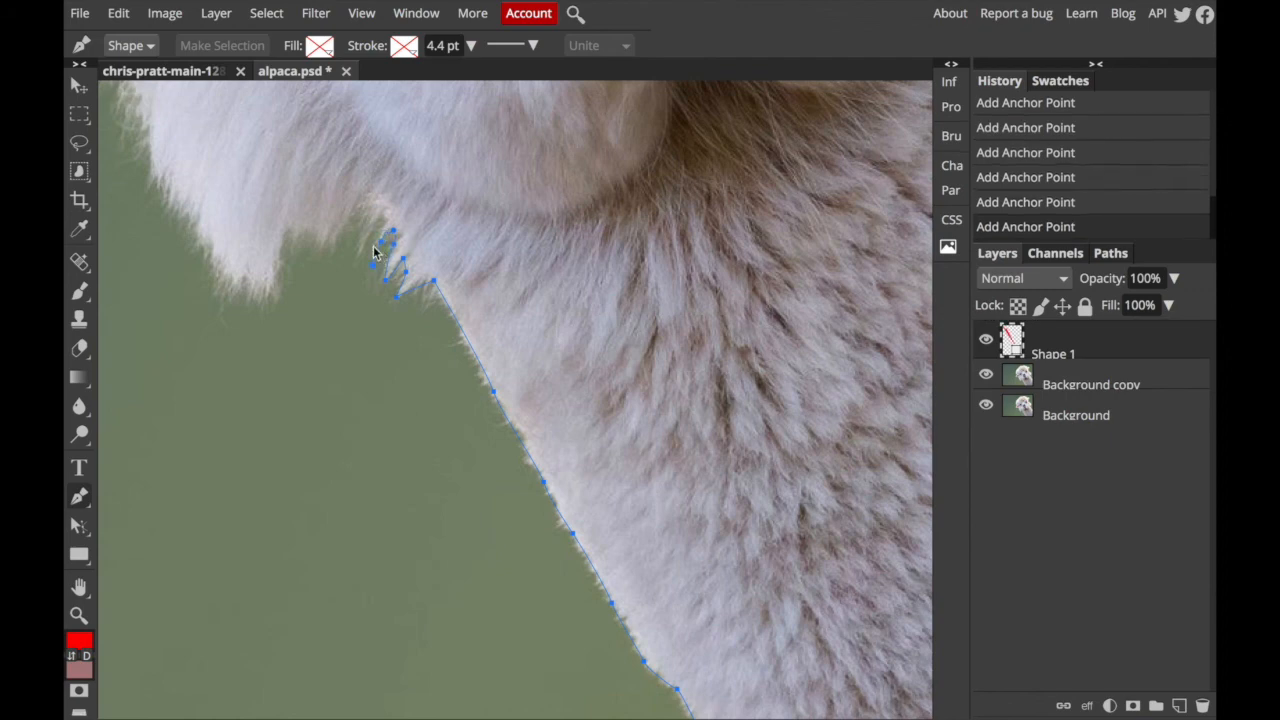
pyautogui.click(386, 222)
pyautogui.click(380, 212)
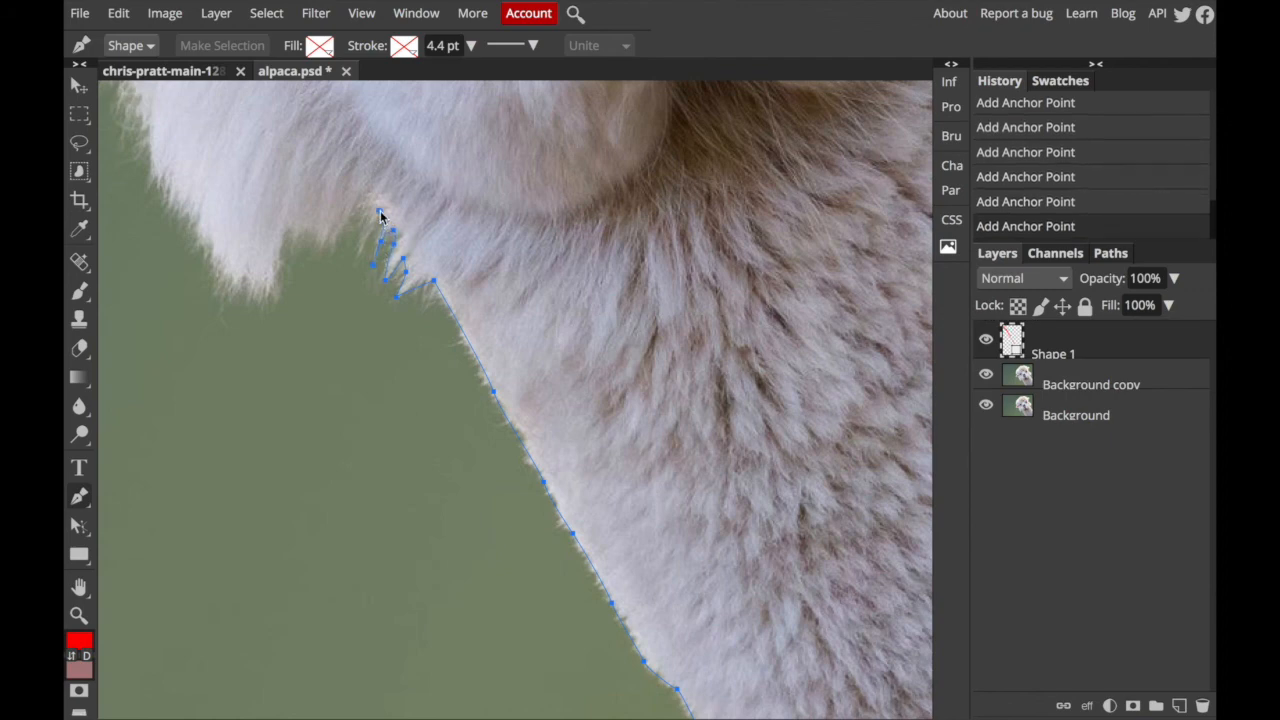
# Continue the path around the last pointed tufts below the chin and across the gap to the hanging cheek fur.
pyautogui.click(360, 244)
pyautogui.click(360, 221)
pyautogui.click(361, 197)
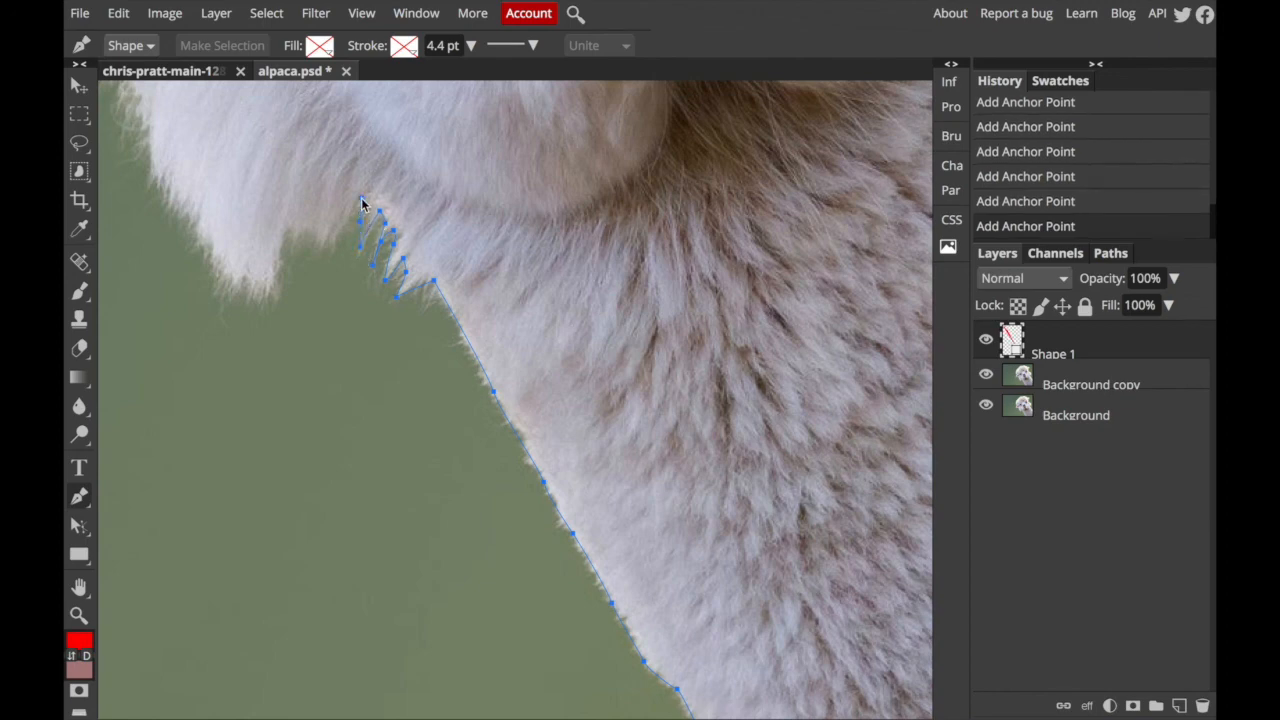
pyautogui.click(326, 243)
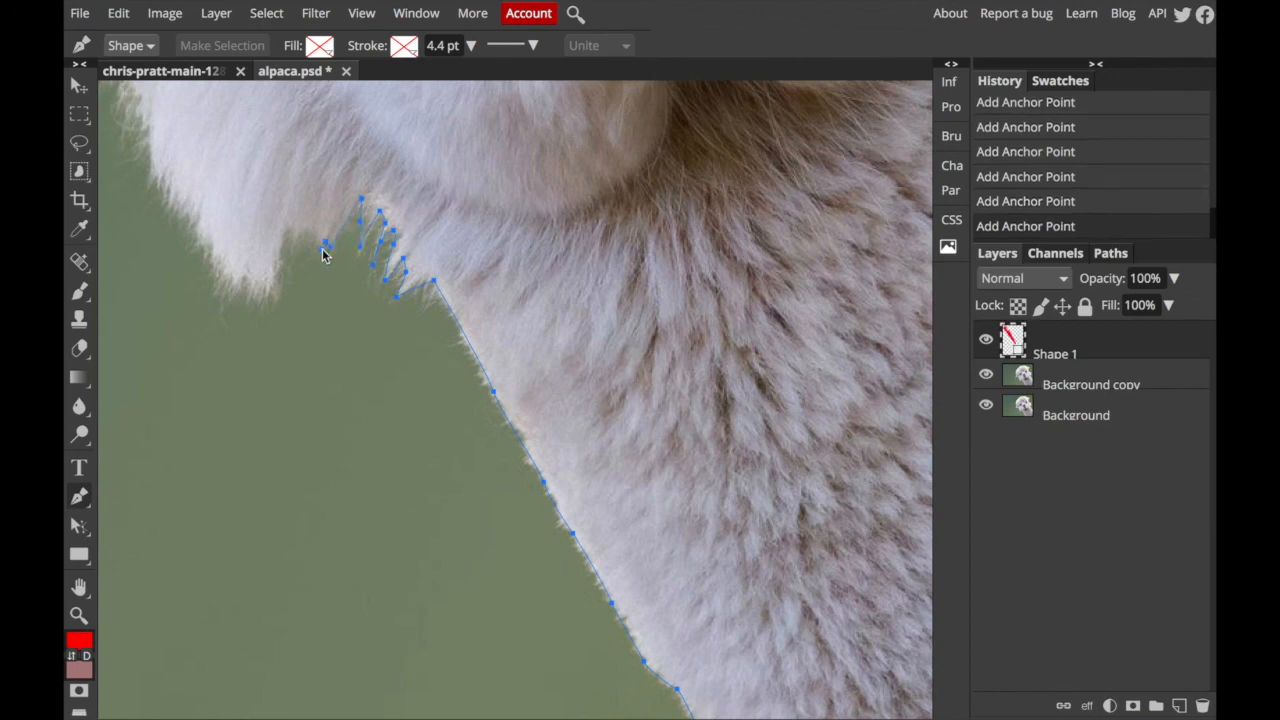
pyautogui.click(306, 230)
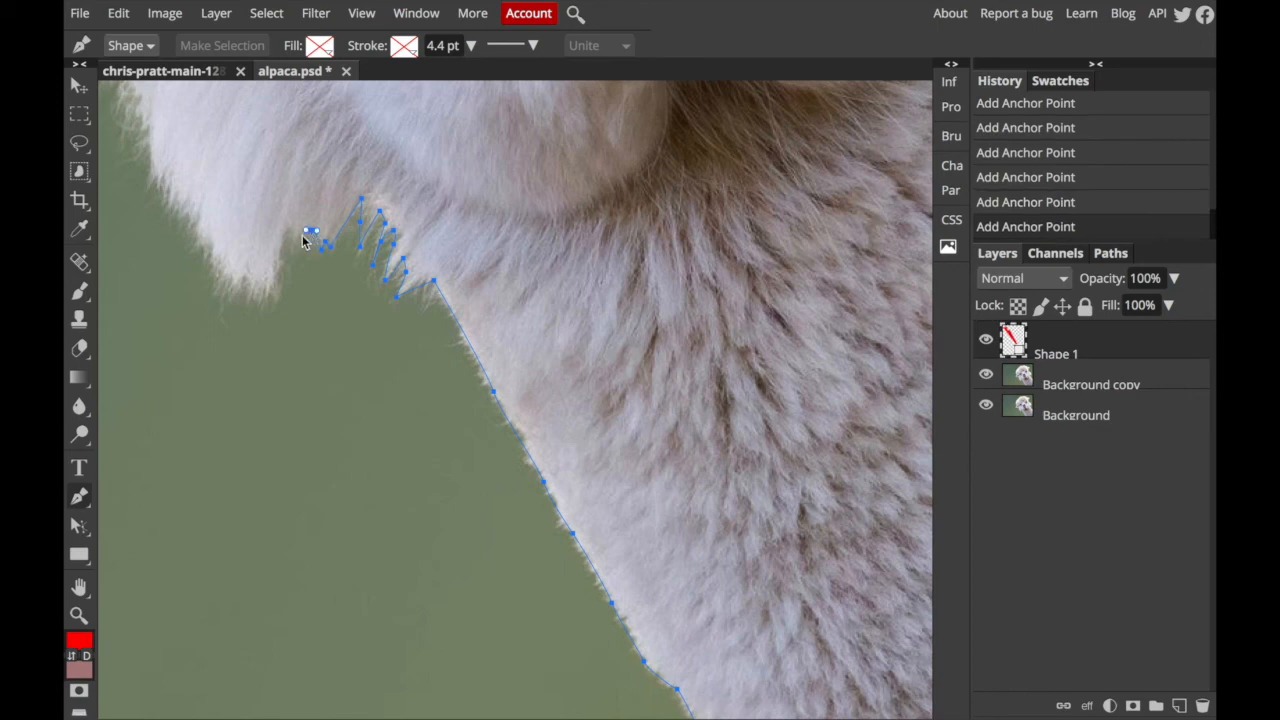
# Trace the notch beside the hanging cheek fur, then down its inner edge and around its lower tip.
pyautogui.click(295, 241)
pyautogui.click(287, 227)
pyautogui.click(277, 274)
pyautogui.click(261, 293)
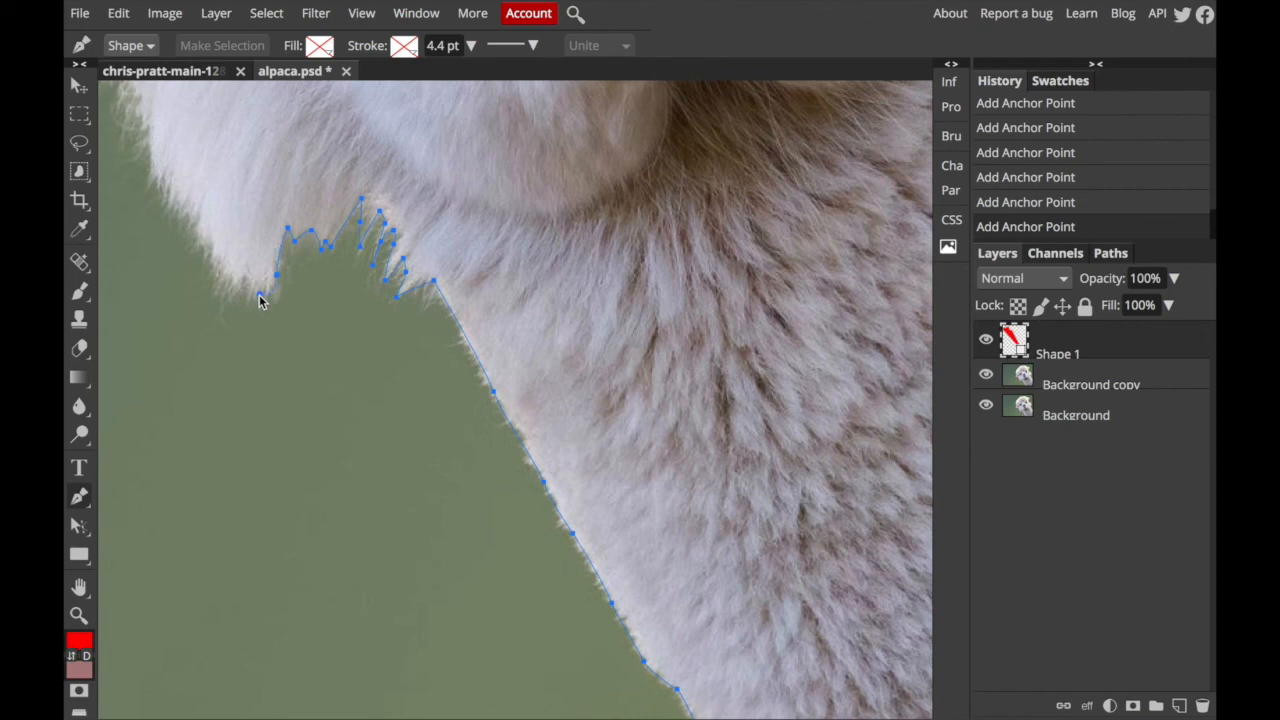
pyautogui.click(229, 277)
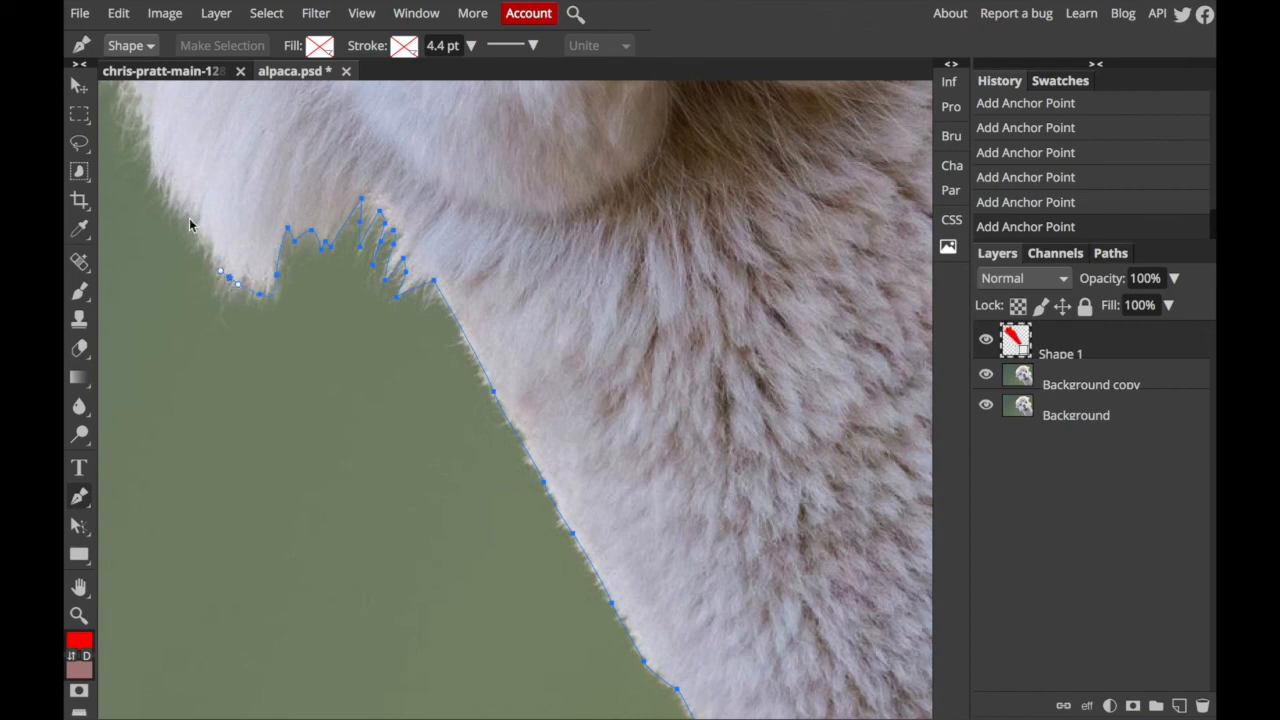
# Trace the path up the outer left edge of the cheek fur to the small tuft below the ear.
pyautogui.scroll(3, 174, 205)
pyautogui.click(196, 250)
pyautogui.click(183, 190)
pyautogui.scroll(4, 172, 178)
pyautogui.click(204, 258)
pyautogui.click(214, 222)
# Outline the small pointed tuft on the cheek and bring the path up to the base of the left ear.
pyautogui.click(203, 206)
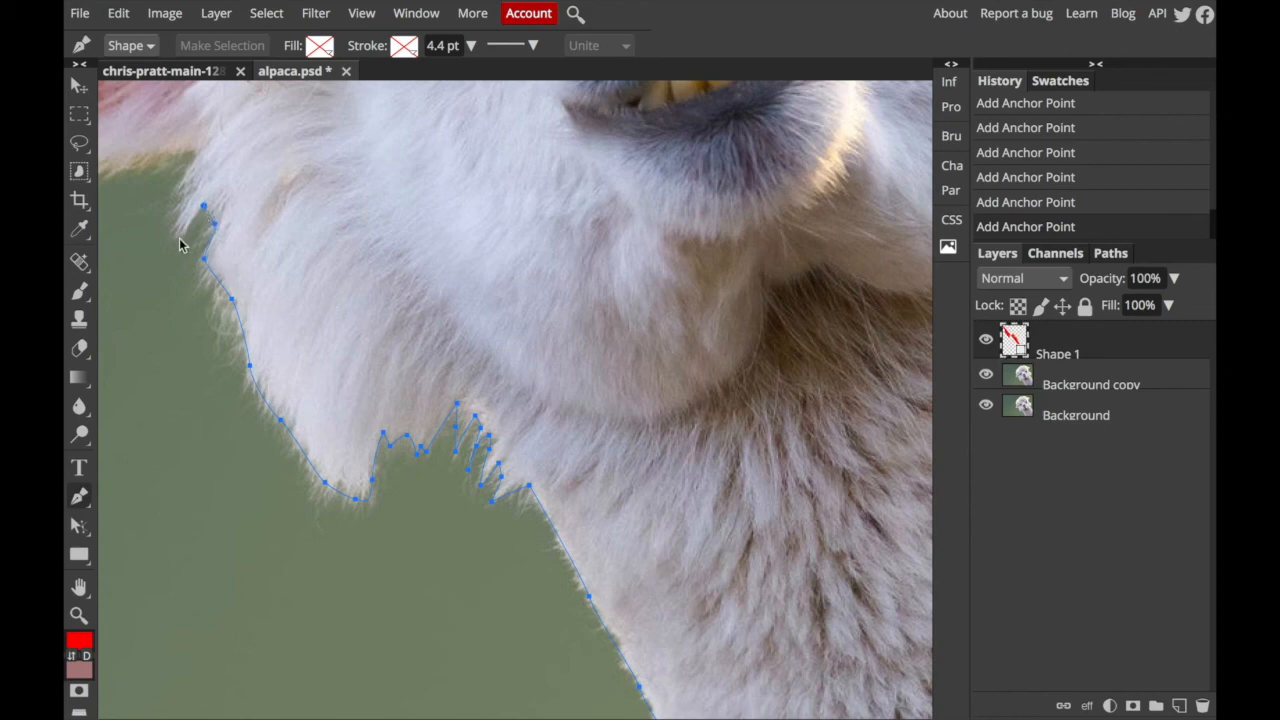
pyautogui.click(181, 234)
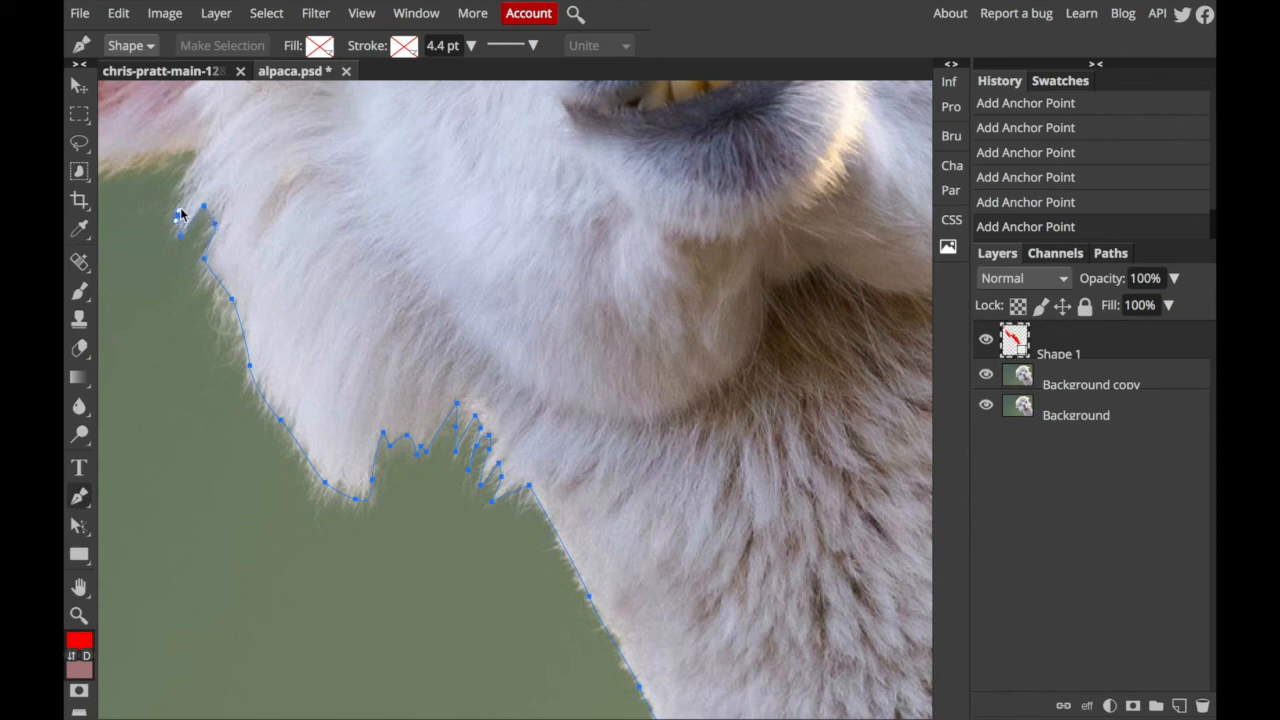
pyautogui.click(184, 187)
pyautogui.click(193, 162)
pyautogui.moveTo(180, 150); pyautogui.dragTo(168, 150)
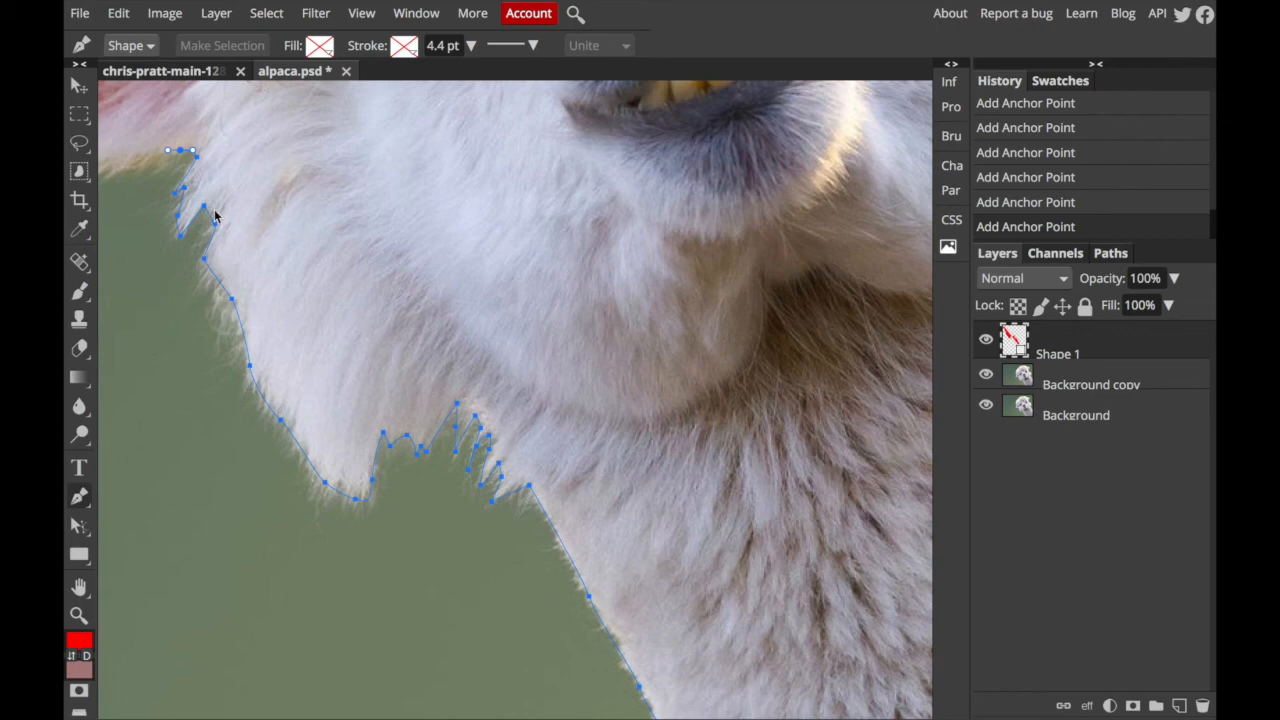
# Trace curved path segments along the lower edge of the left ear and around its tip.
pyautogui.hscroll(-3, 275, 260)
pyautogui.scroll(2, 275, 260)
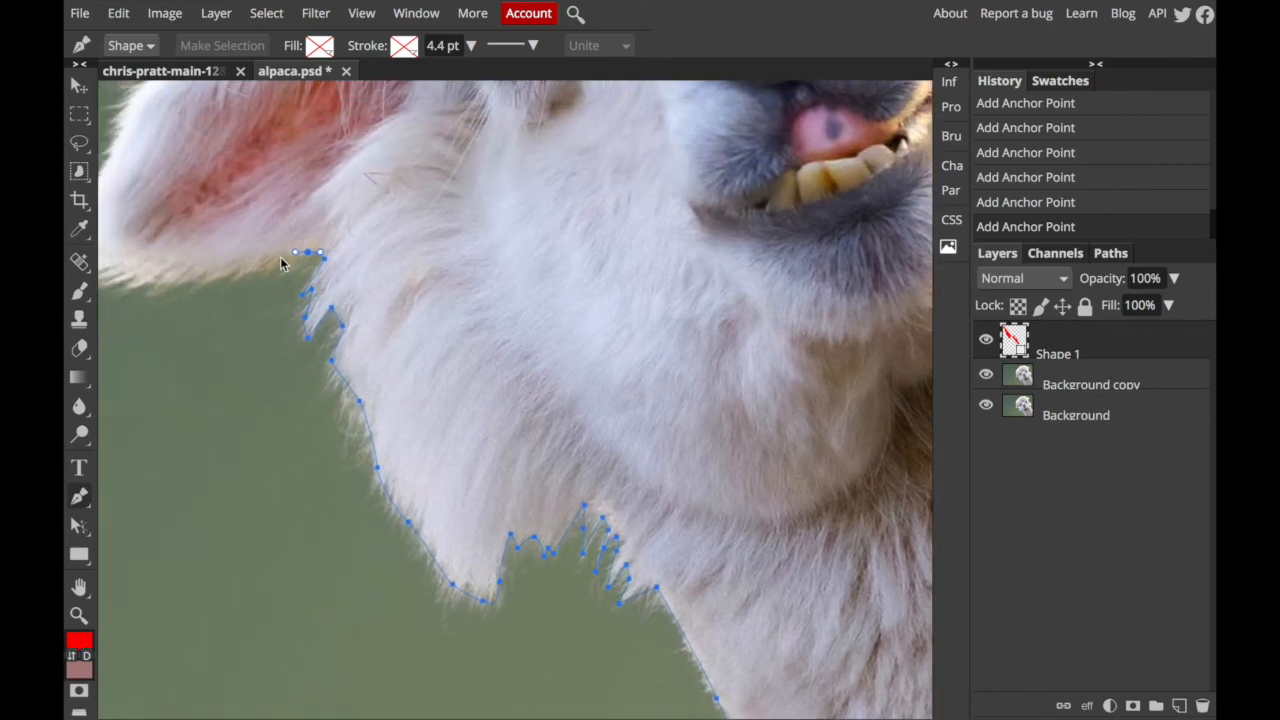
pyautogui.moveTo(234, 272); pyautogui.dragTo(212, 272)
pyautogui.hscroll(-4, 212, 272)
pyautogui.scroll(1, 212, 272)
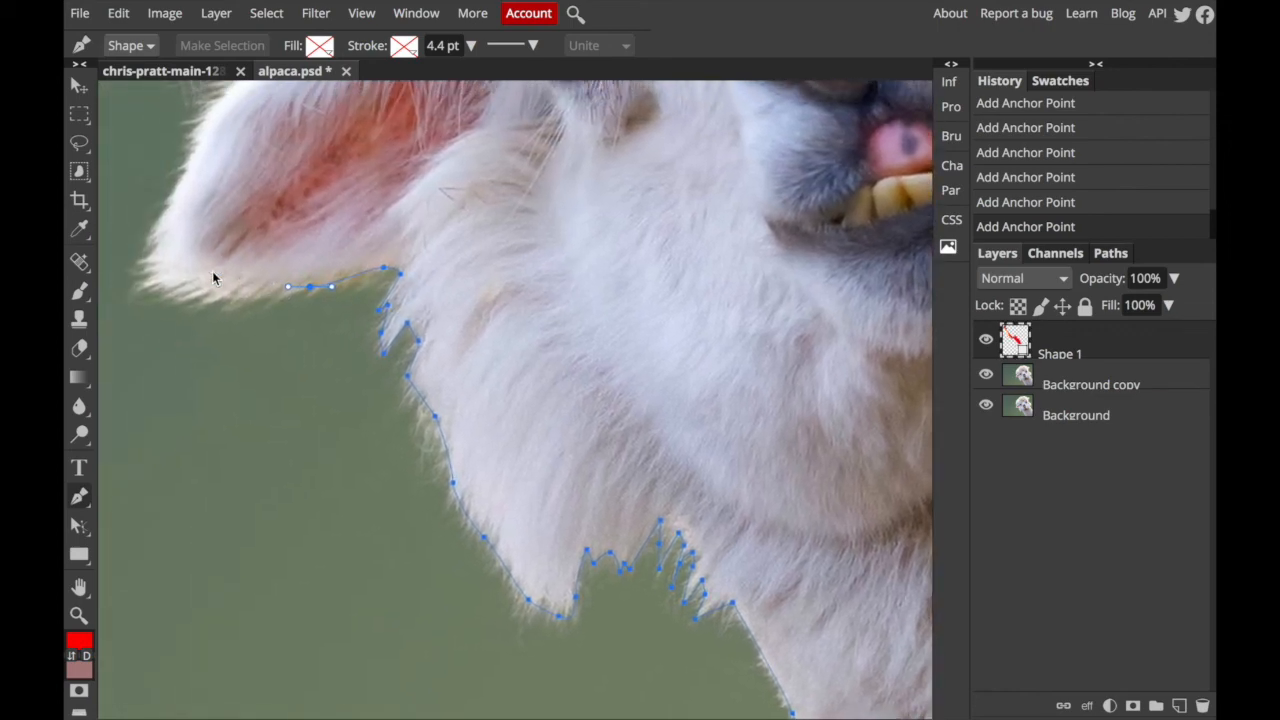
pyautogui.moveTo(160, 285); pyautogui.dragTo(144, 273)
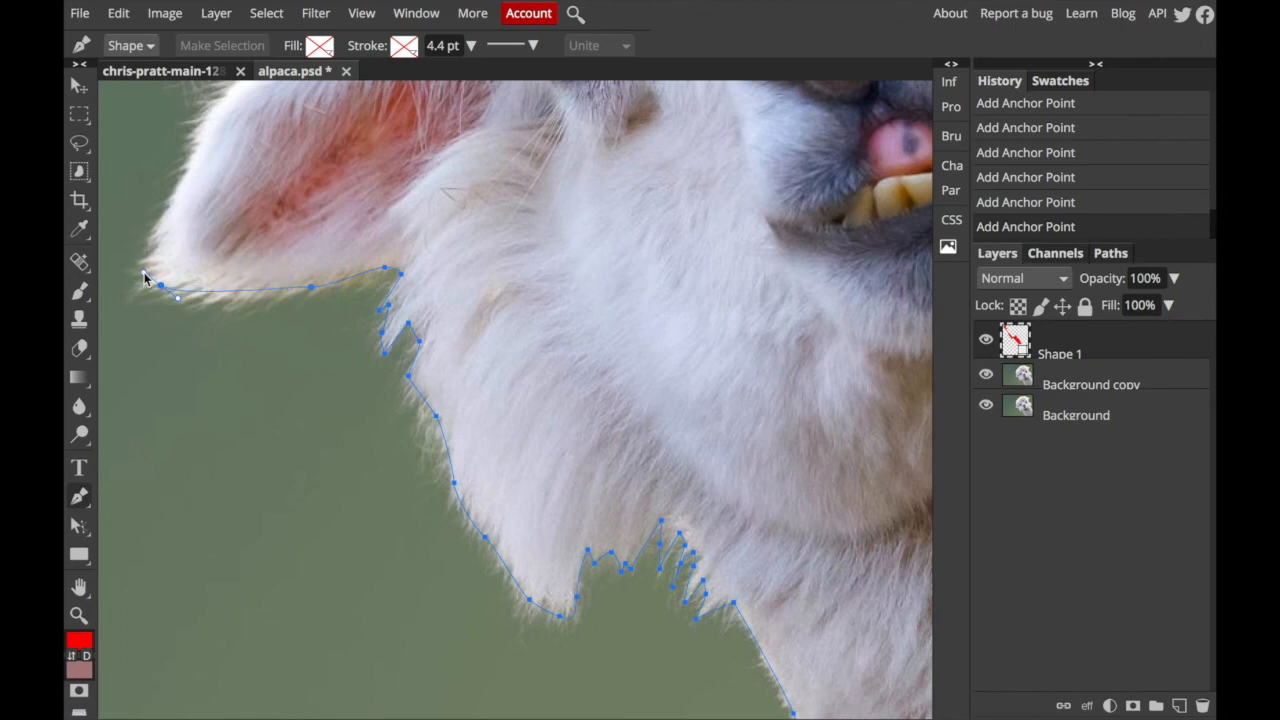
# Trace the outer edge of the left ear upward and into the gap below the hanging forelock.
pyautogui.scroll(1, 145, 279)
pyautogui.scroll(3, 160, 270)
pyautogui.moveTo(186, 237); pyautogui.dragTo(212, 193)
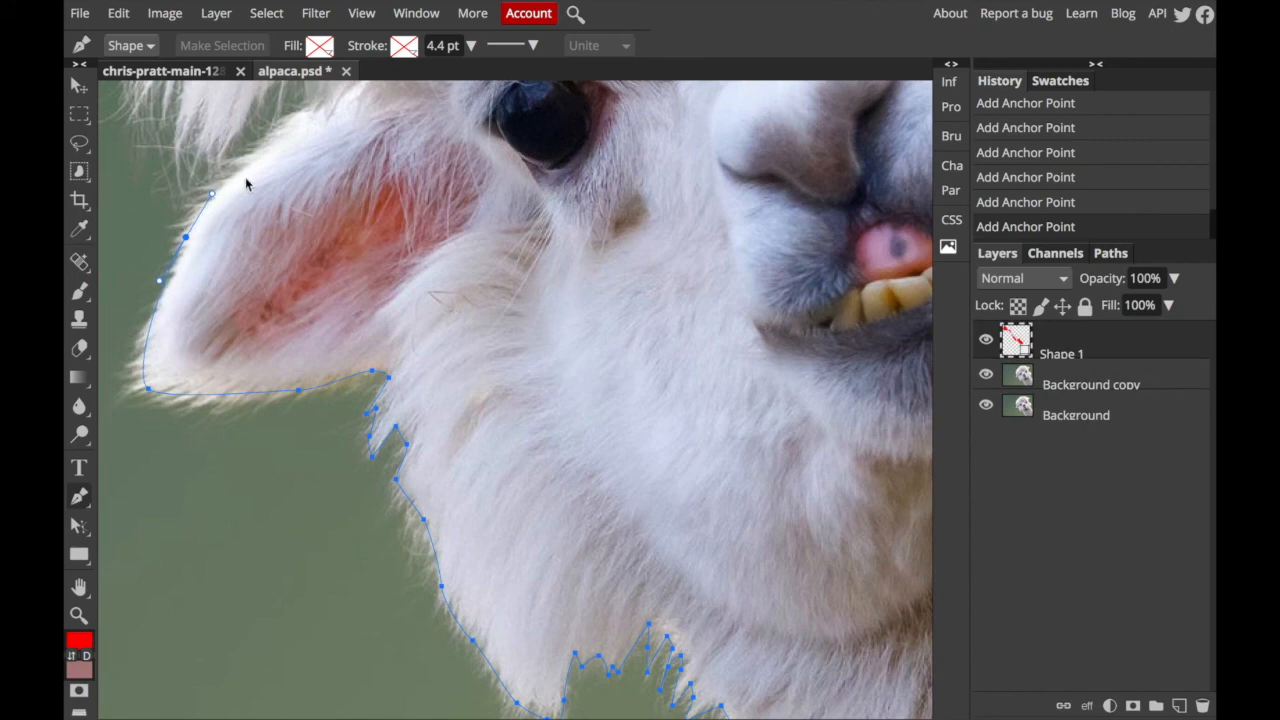
pyautogui.moveTo(279, 126); pyautogui.dragTo(305, 107)
pyautogui.scroll(1, 305, 106)
pyautogui.scroll(2, 305, 106)
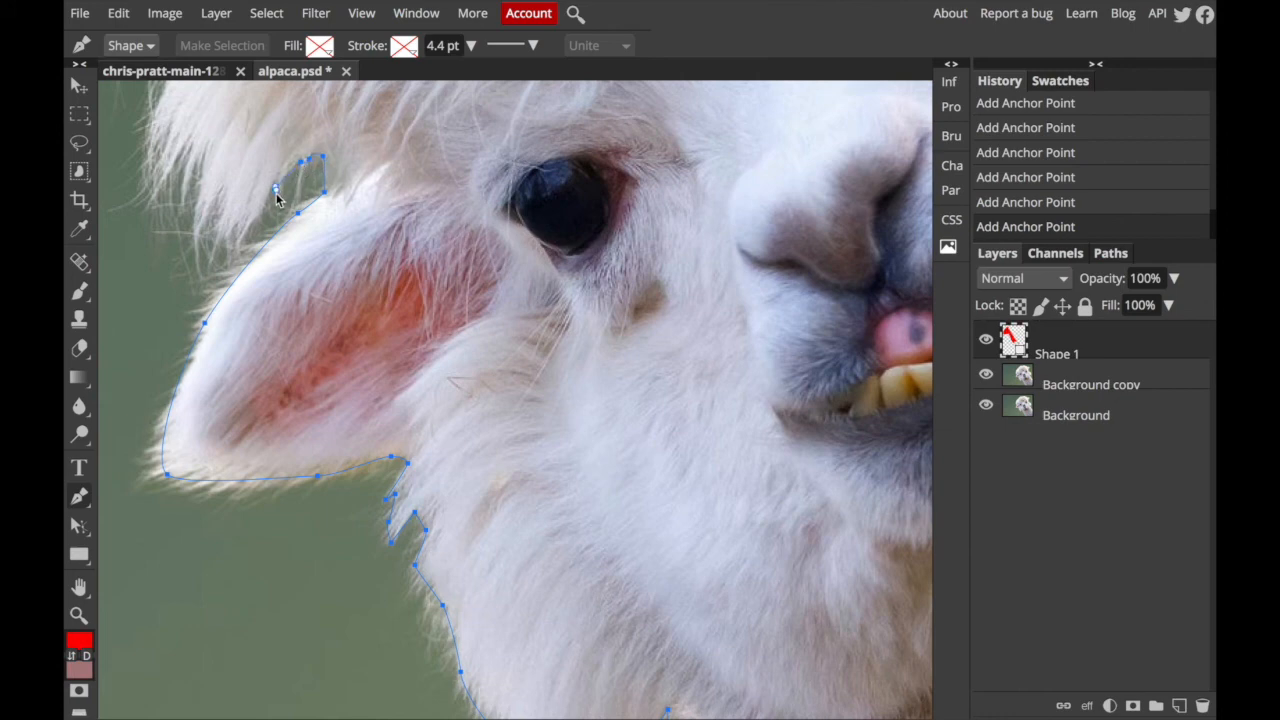
pyautogui.click(276, 182)
pyautogui.moveTo(262, 208); pyautogui.dragTo(256, 217)
pyautogui.hotkey('ctrl', 'z')
pyautogui.hotkey('ctrl', 'z')
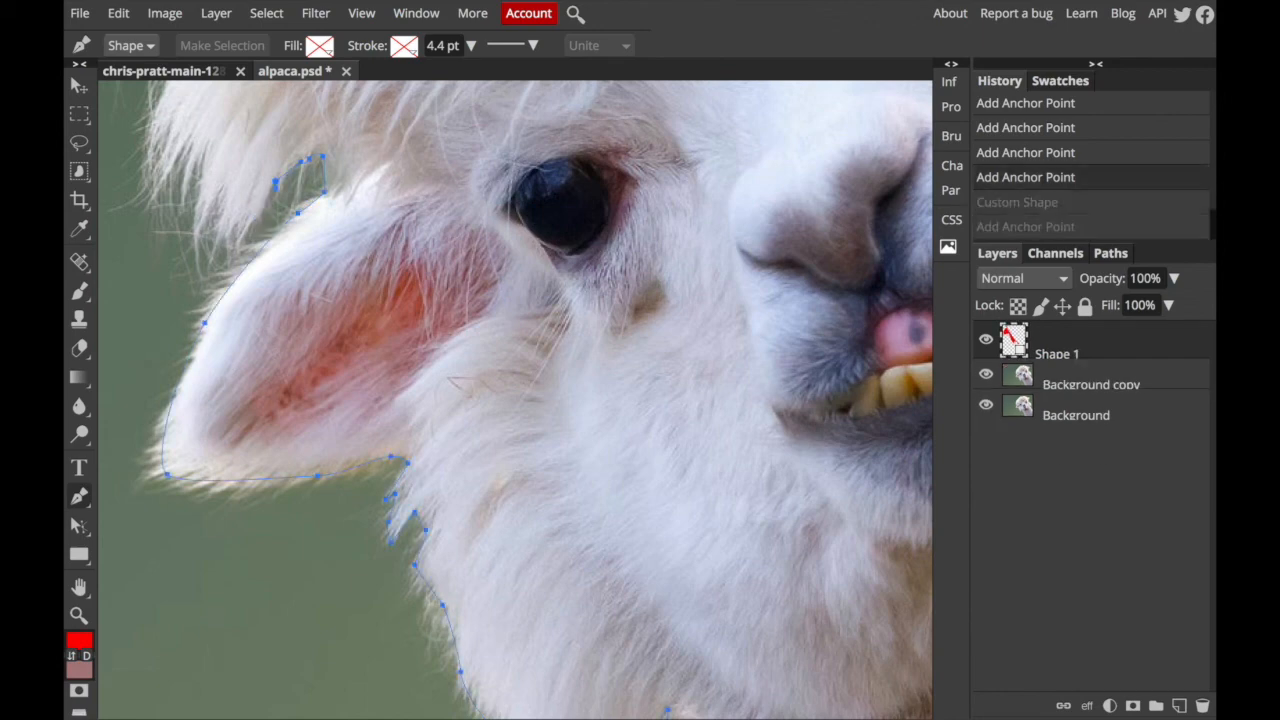
pyautogui.hotkey('ctrl', 'shift', 'z')
pyautogui.hotkey('ctrl', 'shift', 'z')
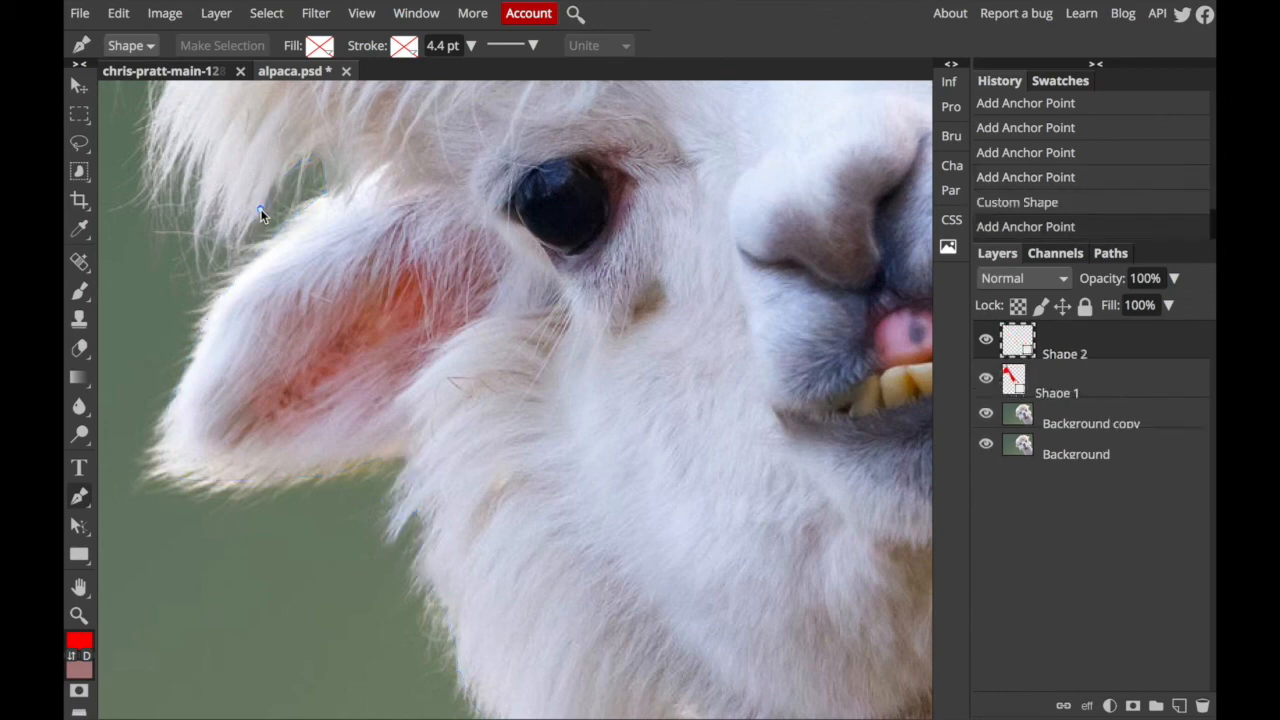
pyautogui.hotkey('ctrl', 'z')
pyautogui.hotkey('ctrl', 'z')
pyautogui.hotkey('ctrl', 'z')
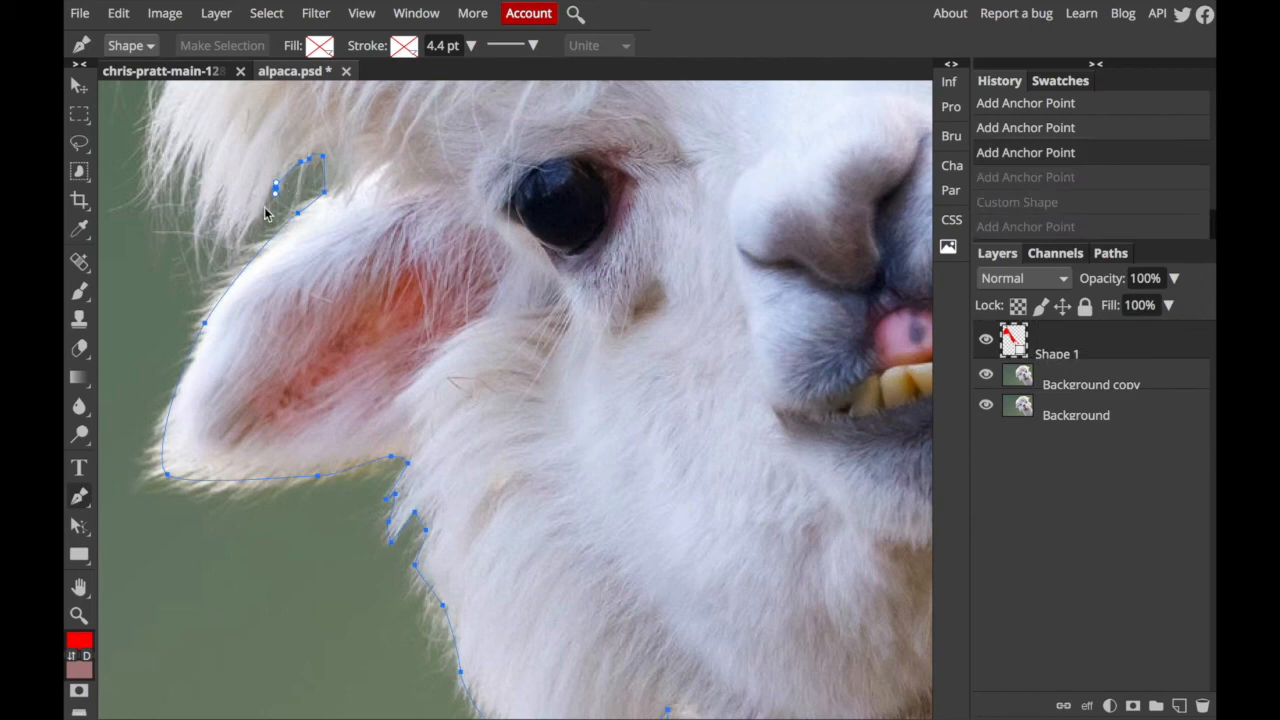
# Trace the path in and out around the forelock strands hanging just above the left ear.
pyautogui.moveTo(259, 211); pyautogui.dragTo(255, 217)
pyautogui.click(239, 242)
pyautogui.click(236, 225)
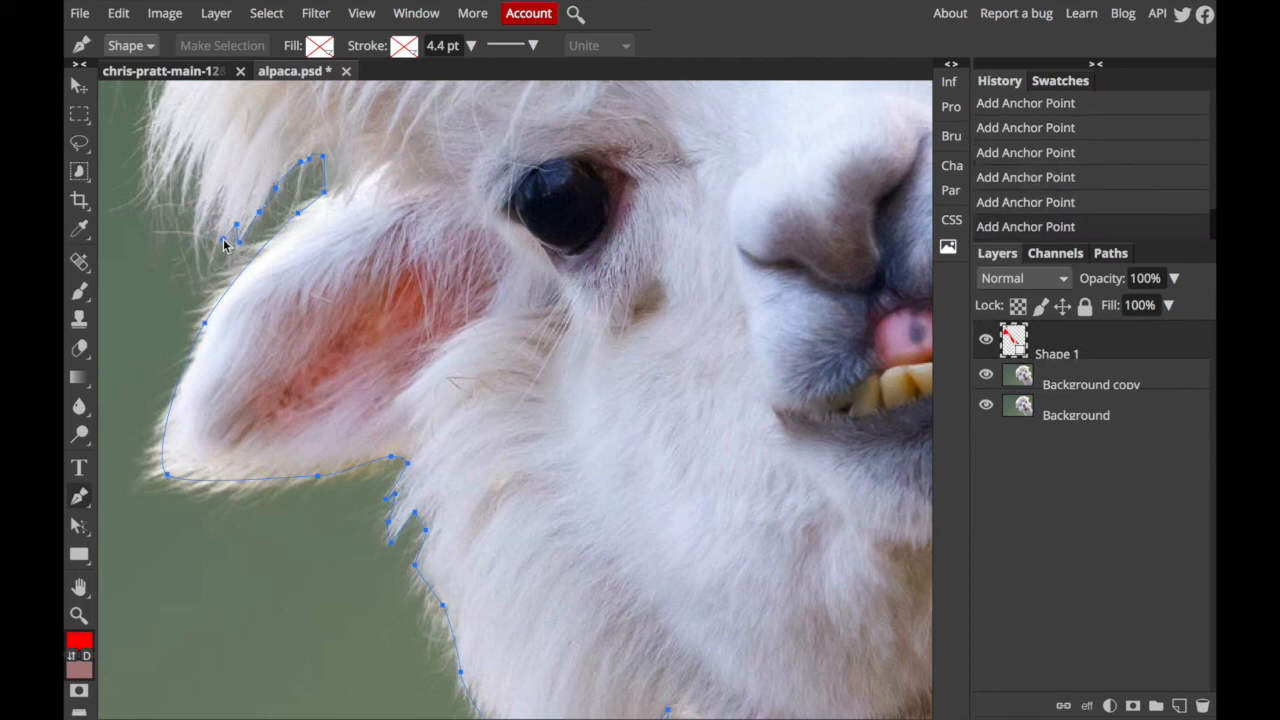
pyautogui.click(223, 198)
pyautogui.moveTo(197, 198); pyautogui.dragTo(201, 186)
# Outline the outermost hanging forelock strands and start up the left side of the head fur.
pyautogui.click(203, 150)
pyautogui.click(191, 151)
pyautogui.click(175, 161)
pyautogui.click(156, 187)
pyautogui.moveTo(160, 101); pyautogui.dragTo(171, 84)
# Continue up the left side of the head fur and around the long strand that sticks out there.
pyautogui.scroll(1, 171, 168)
pyautogui.scroll(5, 172, 168)
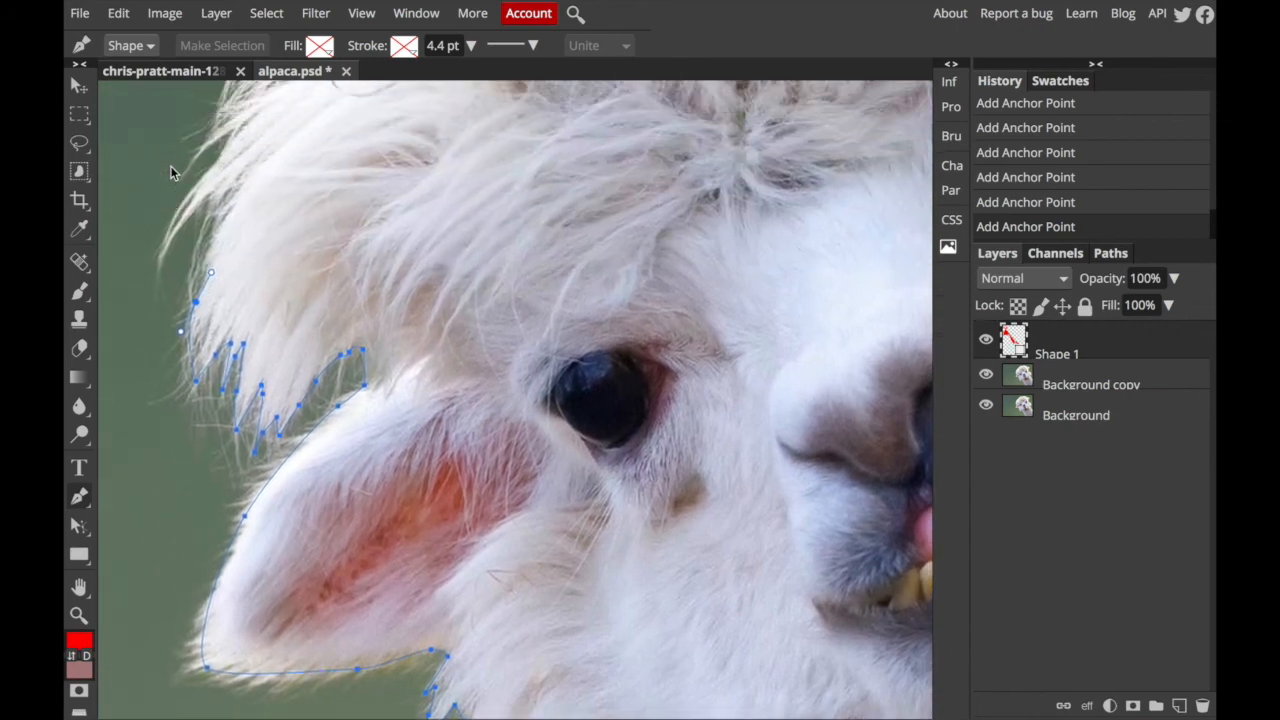
pyautogui.click(213, 240)
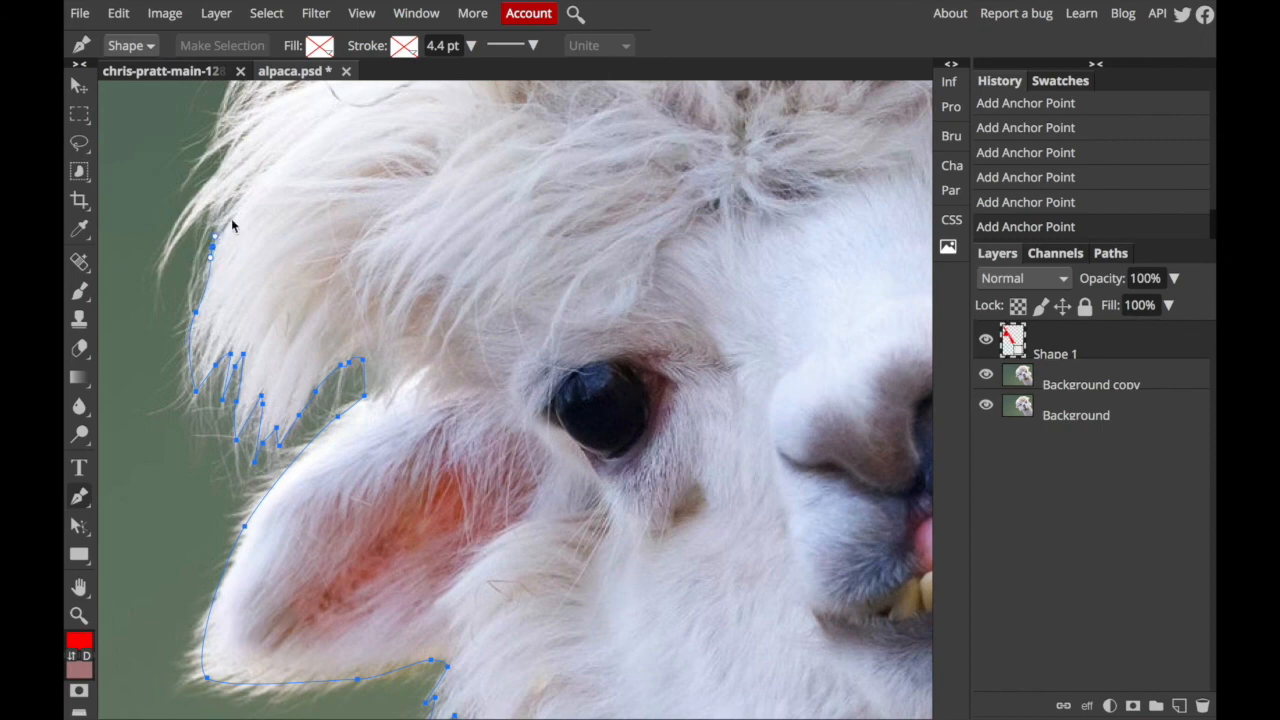
pyautogui.click(220, 202)
pyautogui.moveTo(165, 258); pyautogui.dragTo(159, 268)
pyautogui.moveTo(202, 190); pyautogui.dragTo(232, 142)
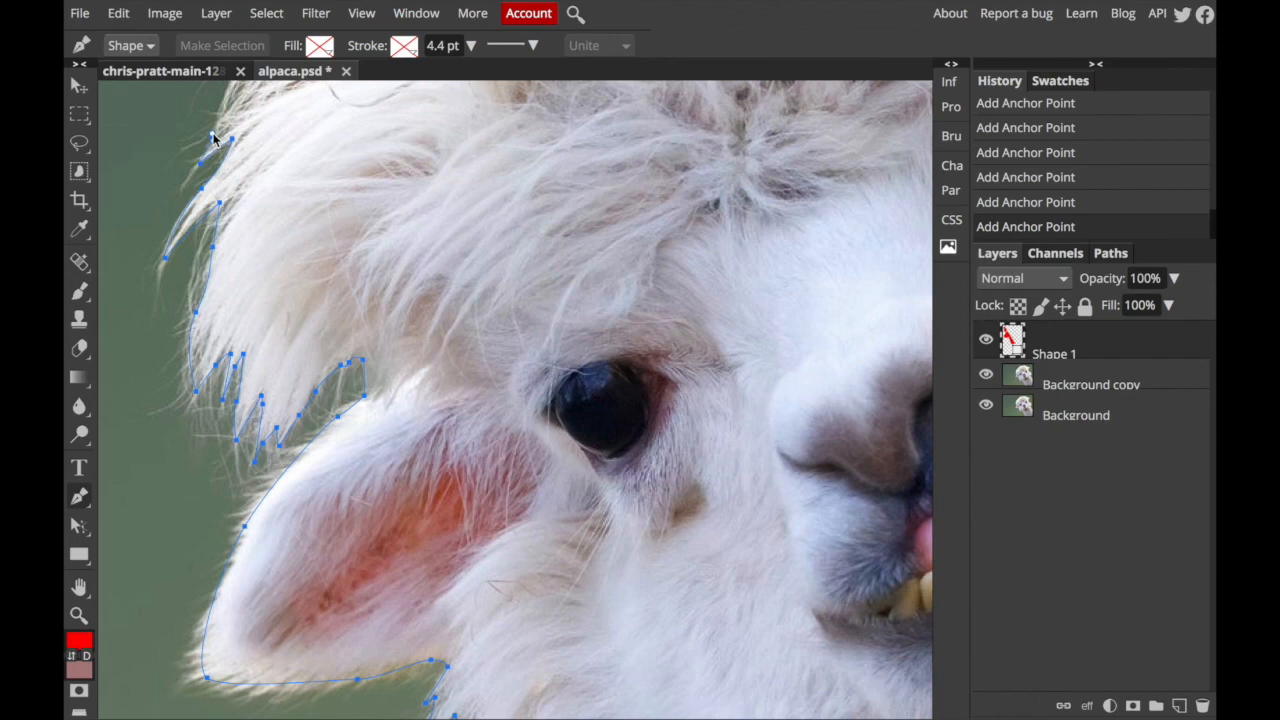
# Trace the curved left edge of the head fur above the long strand to the next protruding tuft.
pyautogui.scroll(2, 215, 145)
pyautogui.moveTo(236, 142); pyautogui.dragTo(254, 118)
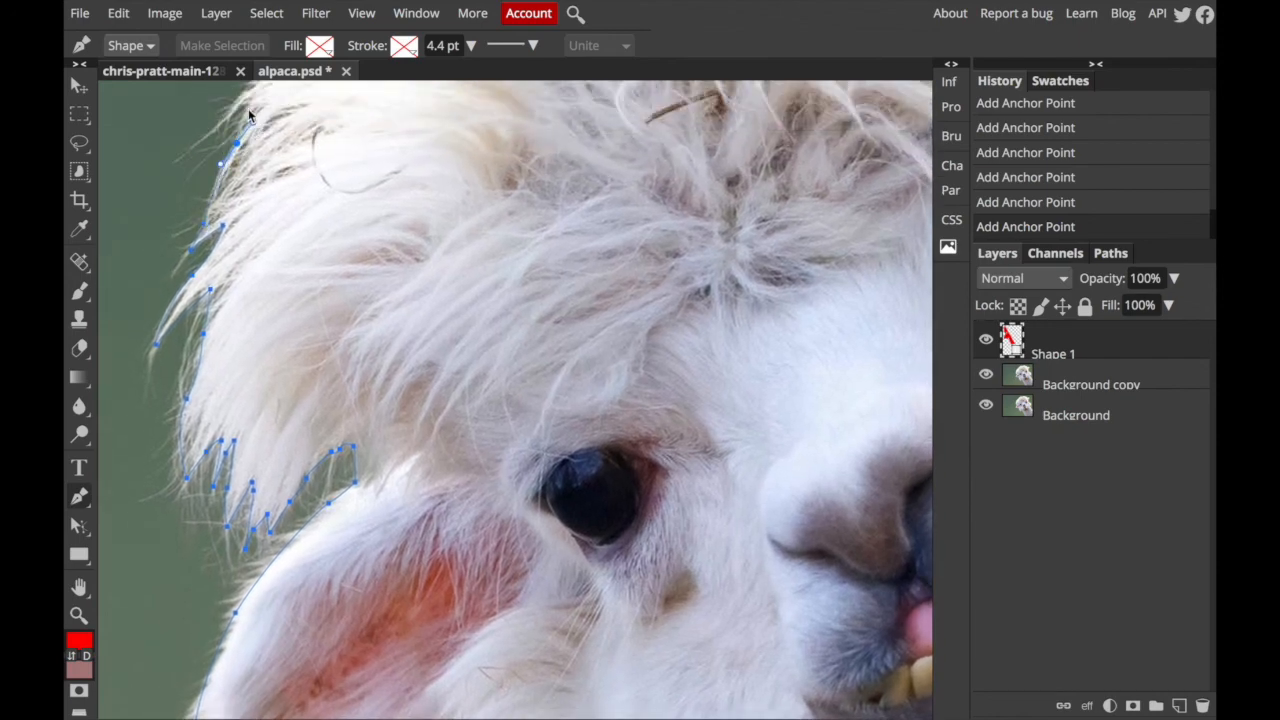
pyautogui.click(265, 104)
pyautogui.moveTo(230, 113); pyautogui.dragTo(223, 122)
# Trace the path along the upper-left curve of the head, around the first wispy tufts.
pyautogui.scroll(3, 223, 122)
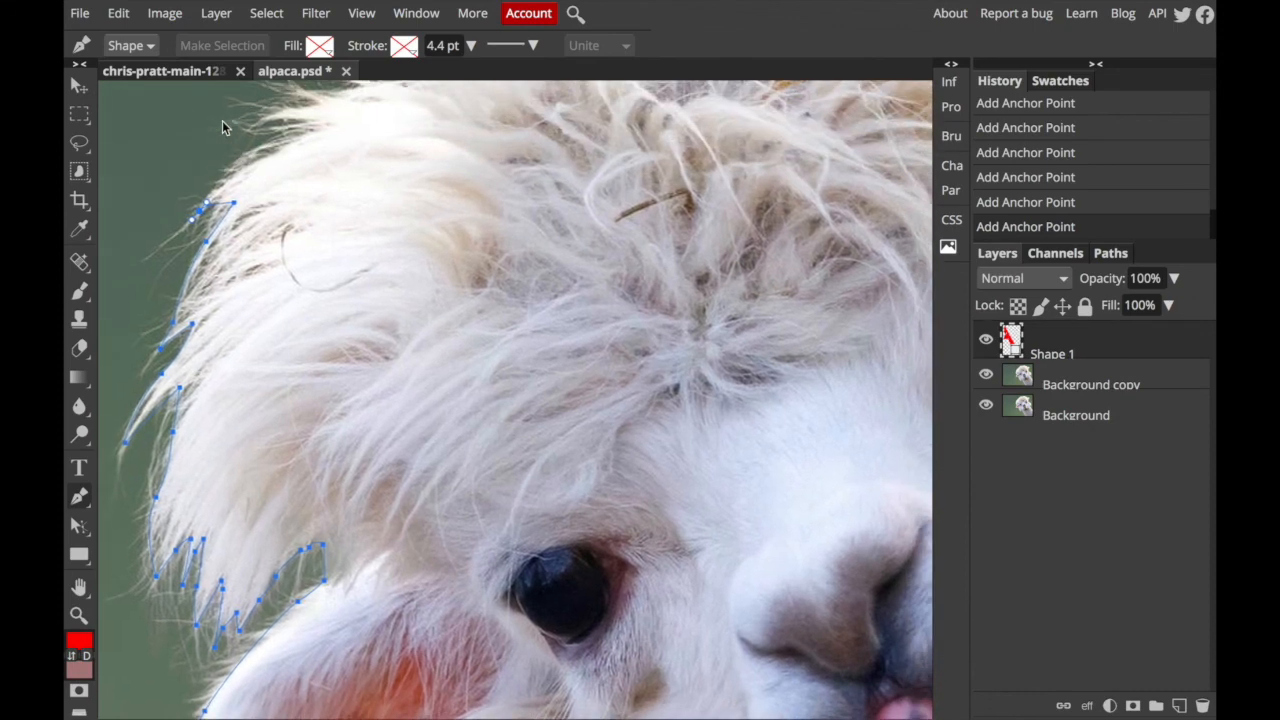
pyautogui.click(267, 158)
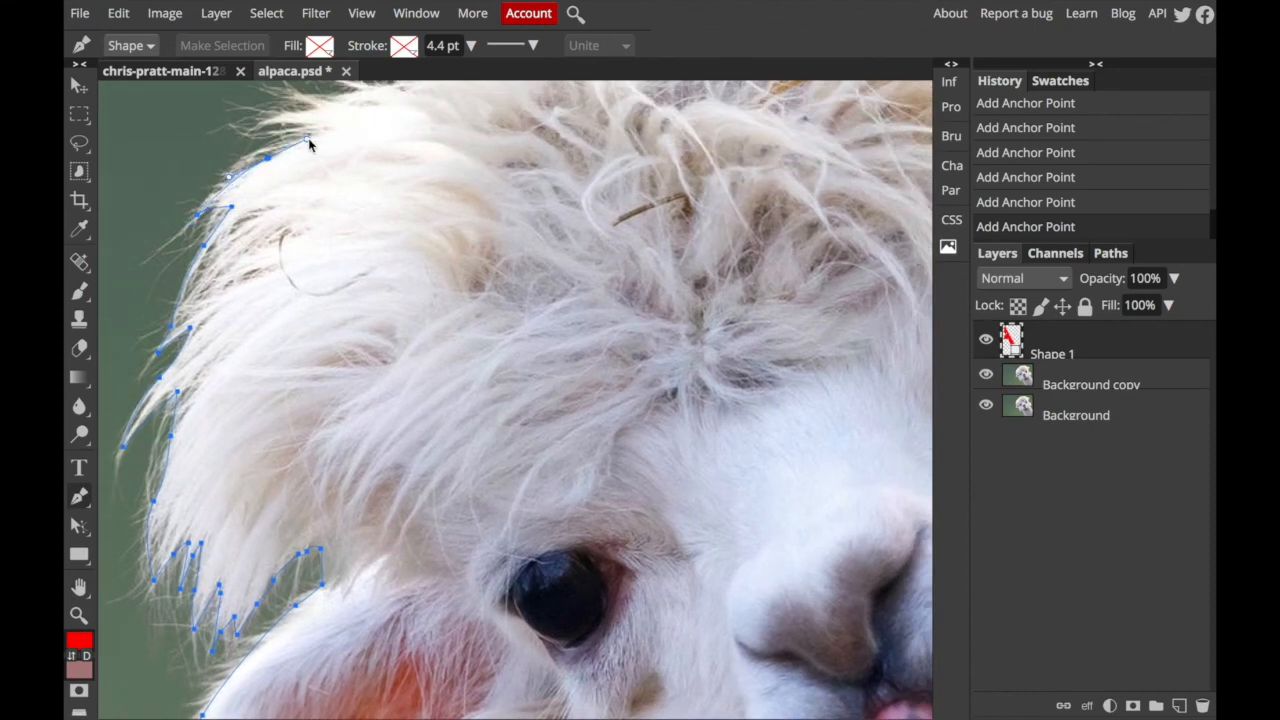
pyautogui.click(317, 131)
pyautogui.click(266, 123)
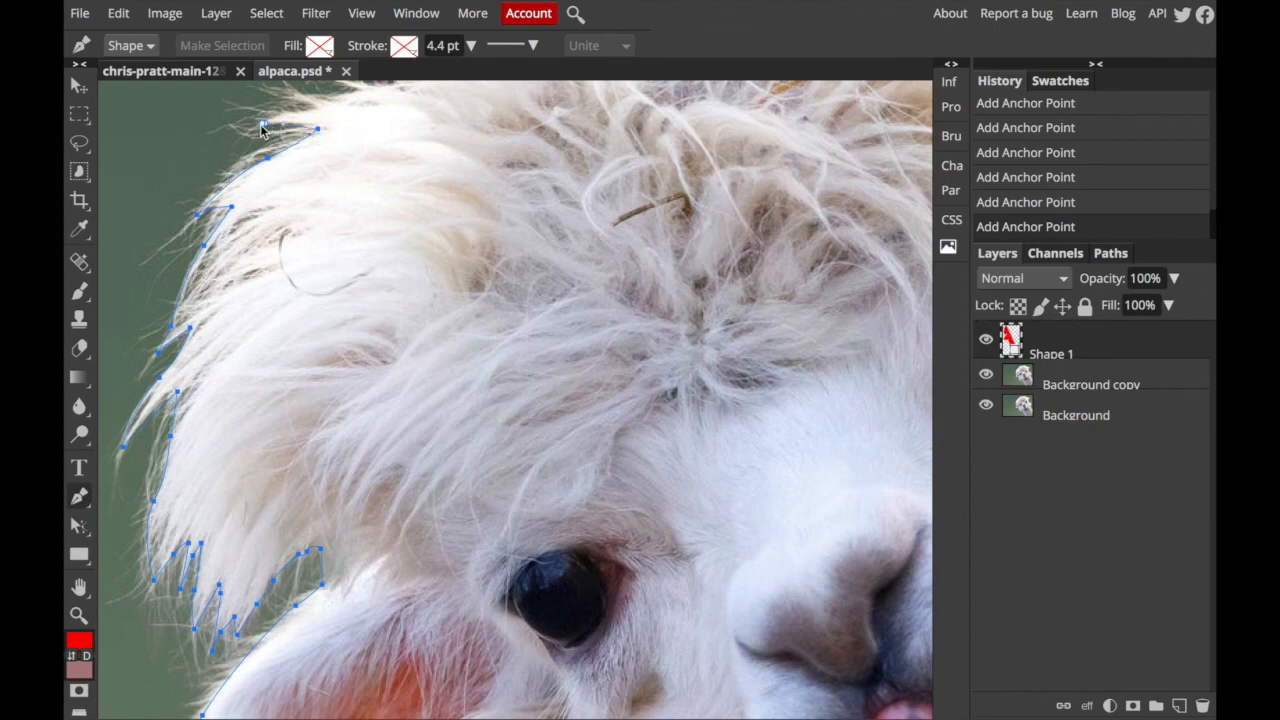
pyautogui.click(314, 109)
pyautogui.click(293, 98)
pyautogui.click(357, 90)
# Outline the flat wispy tuft on the head's upper-left edge and follow it into the notch beneath the next tuft.
pyautogui.scroll(2, 360, 93)
pyautogui.moveTo(316, 173); pyautogui.dragTo(401, 182)
pyautogui.click(369, 178)
pyautogui.click(405, 177)
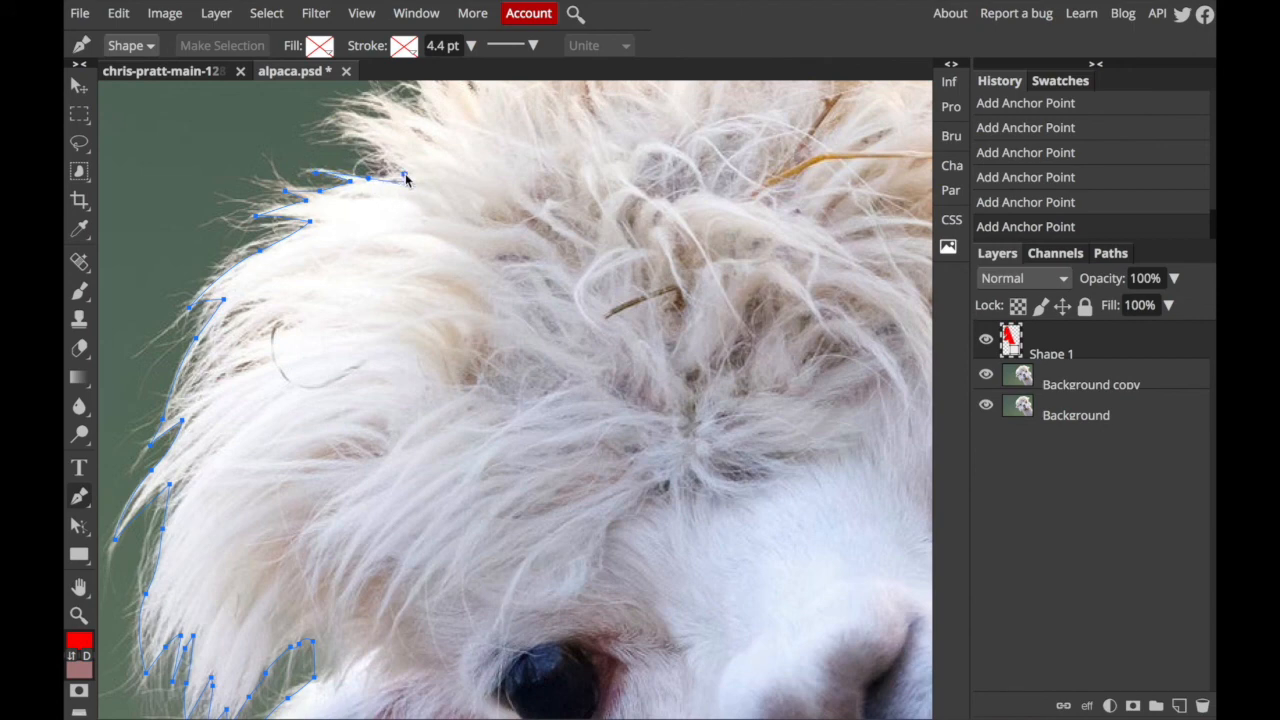
# Trace around the next pointed tufts above the notch on the head's upper-left edge.
pyautogui.moveTo(352, 136); pyautogui.dragTo(334, 134)
pyautogui.click(336, 118)
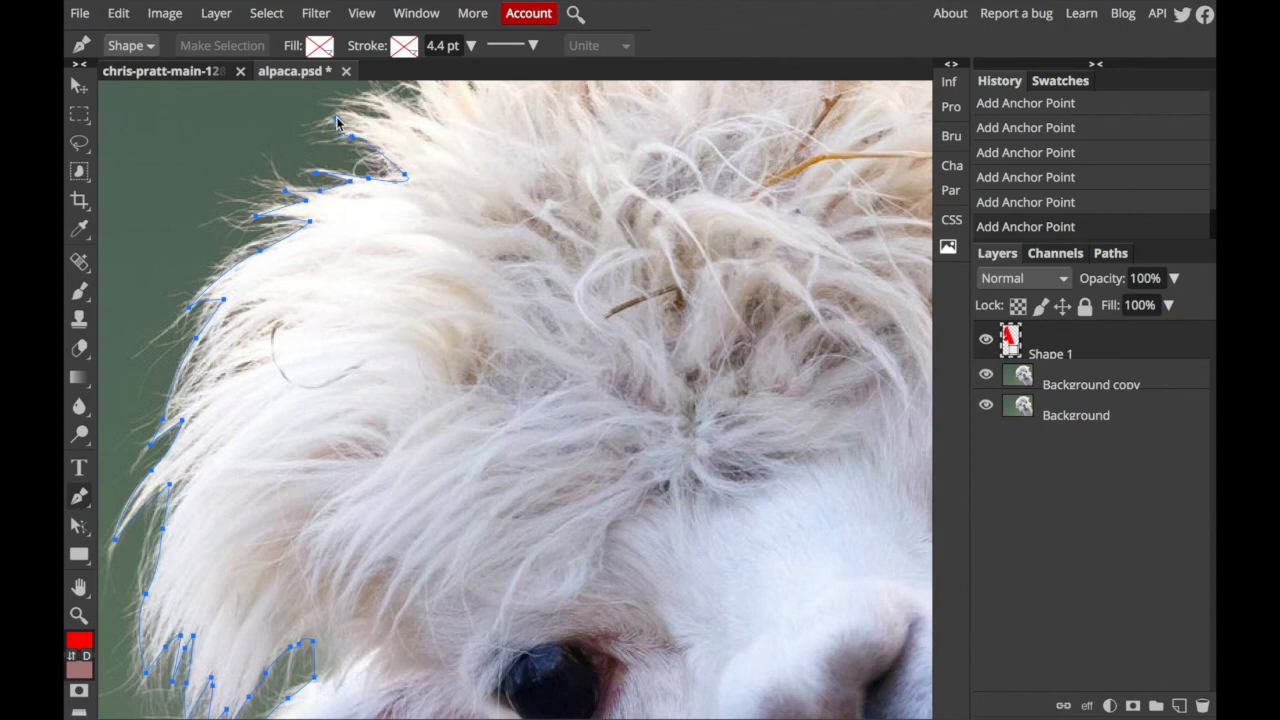
pyautogui.click(389, 117)
pyautogui.moveTo(399, 104); pyautogui.dragTo(422, 111)
# Outline the tall upright strand on the upper-left of the head and the notches on both sides of it.
pyautogui.scroll(3, 437, 127)
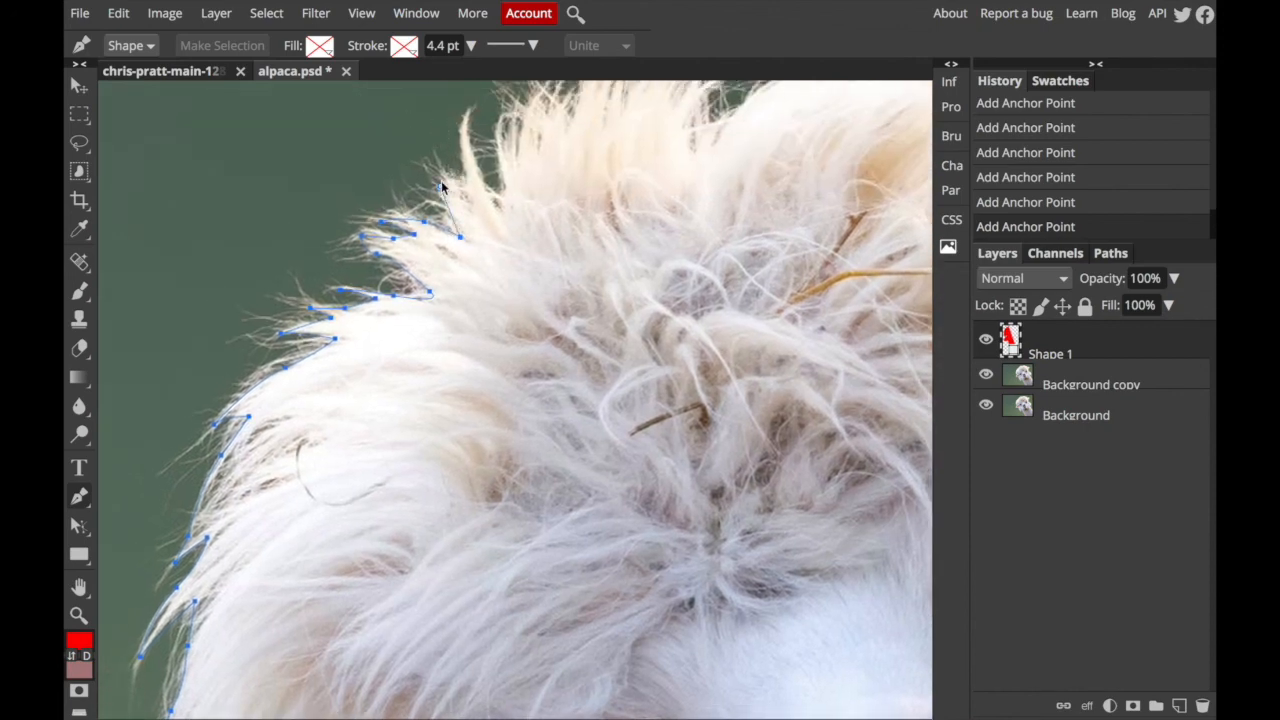
pyautogui.click(441, 168)
pyautogui.moveTo(462, 121); pyautogui.dragTo(466, 110)
pyautogui.moveTo(478, 178); pyautogui.dragTo(485, 182)
pyautogui.moveTo(497, 131); pyautogui.dragTo(488, 188)
pyautogui.click(475, 215)
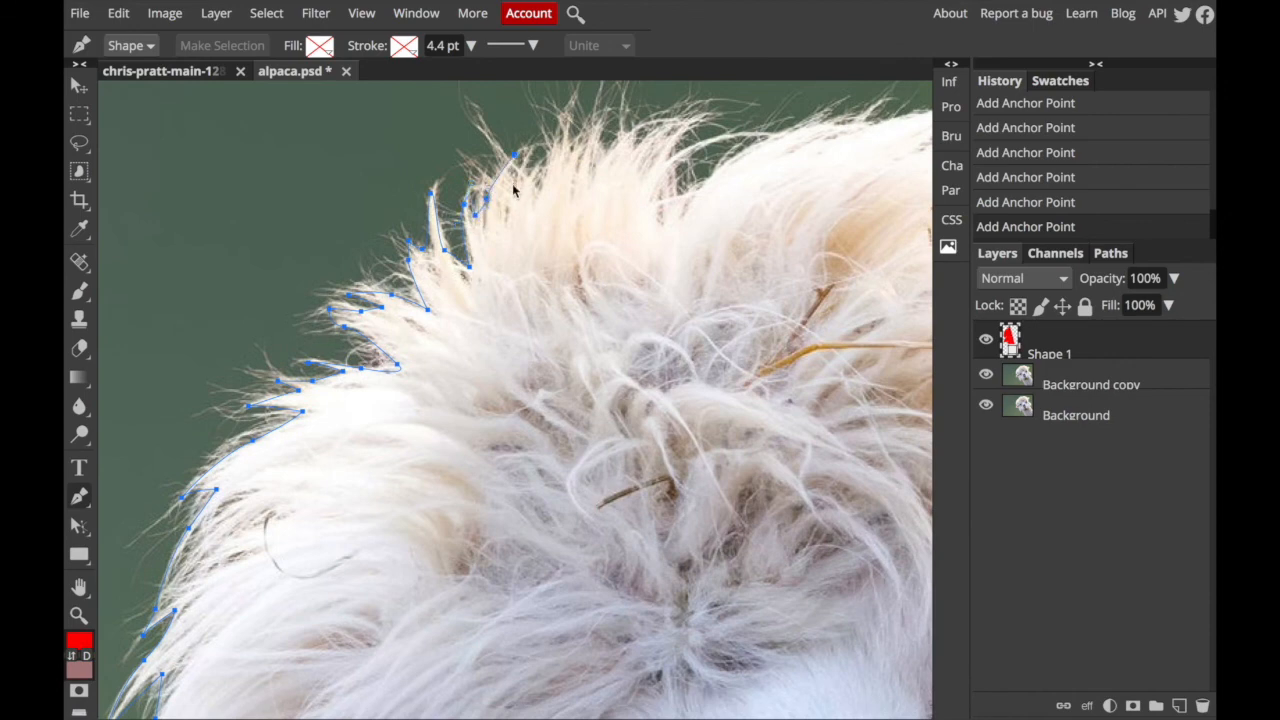
# Trace the zigzag of upright hair tips across the top-left crest of the head.
pyautogui.click(524, 164)
pyautogui.click(539, 184)
pyautogui.click(552, 148)
pyautogui.click(607, 117)
pyautogui.click(602, 152)
pyautogui.click(686, 125)
pyautogui.click(669, 155)
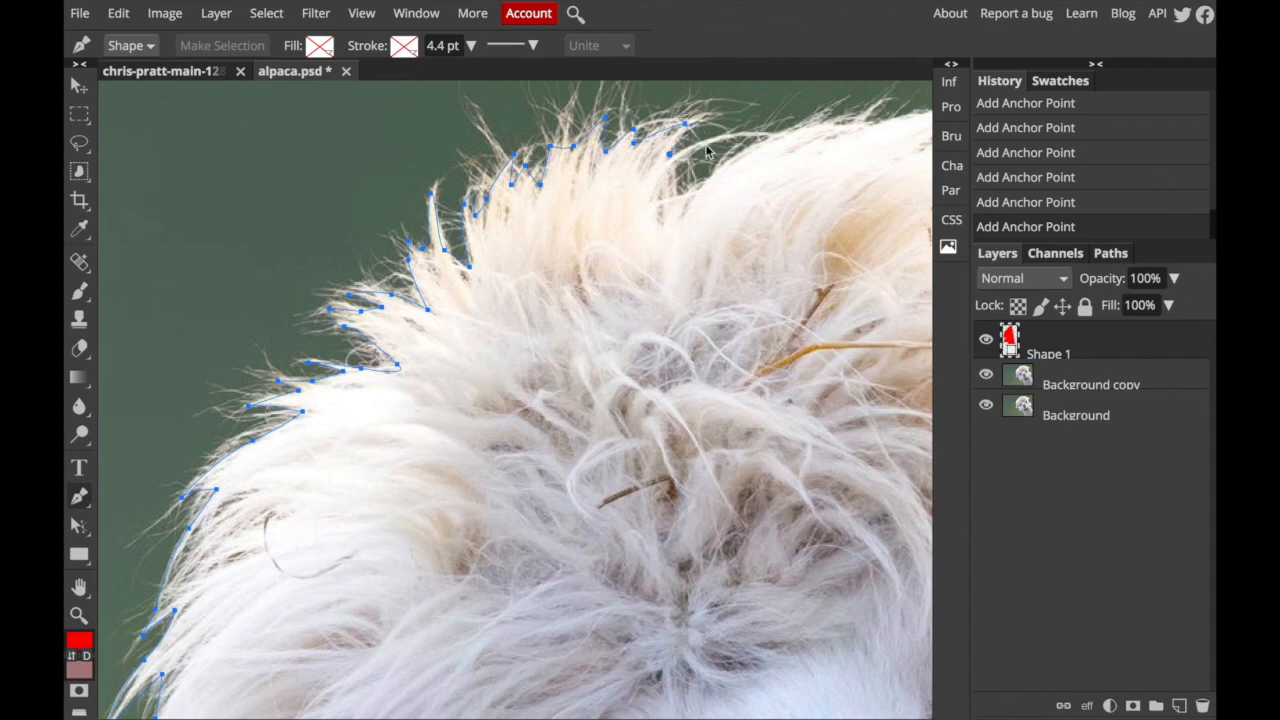
# Trace down into the dip between the two top hair crests and up onto the smoother right crest.
pyautogui.click(677, 168)
pyautogui.click(680, 193)
pyautogui.moveTo(727, 158); pyautogui.dragTo(743, 141)
pyautogui.click(800, 124)
# Continue the path along the top of the right crest and around its protruding end strand.
pyautogui.scroll(3, 812, 122)
pyautogui.hscroll(4, 812, 122)
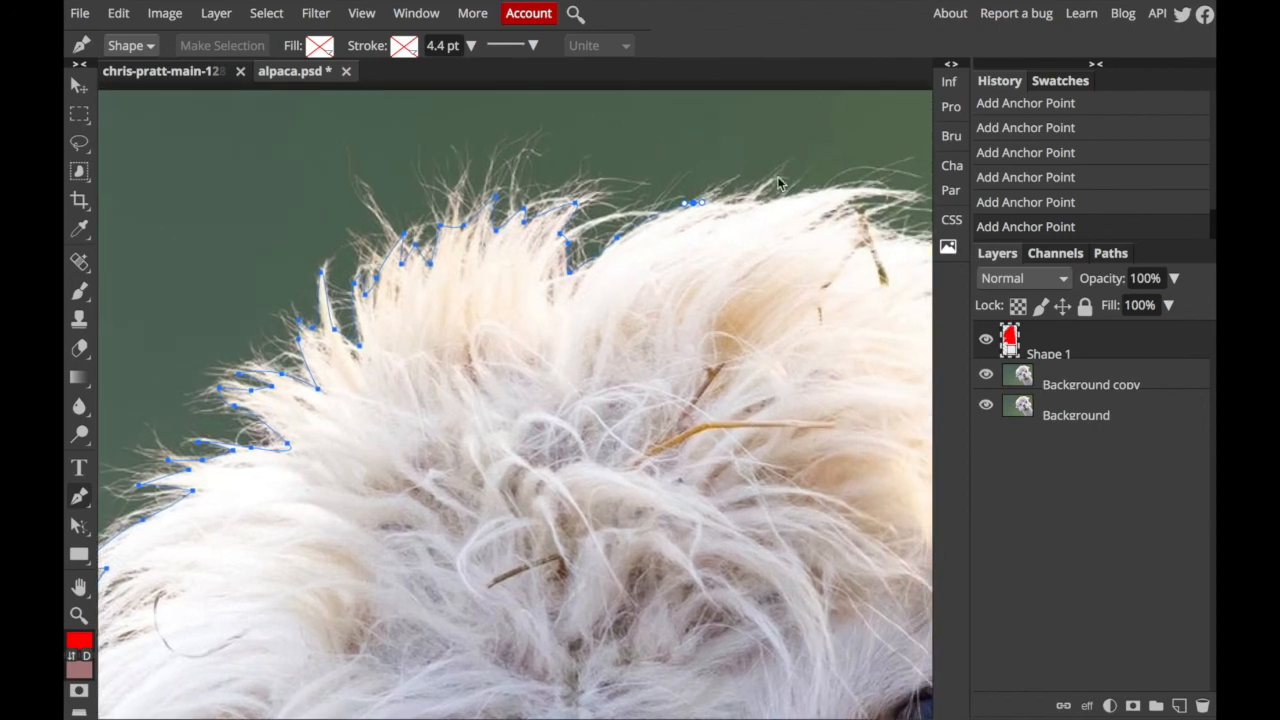
pyautogui.click(811, 190)
pyautogui.click(834, 188)
pyautogui.click(856, 188)
pyautogui.click(906, 195)
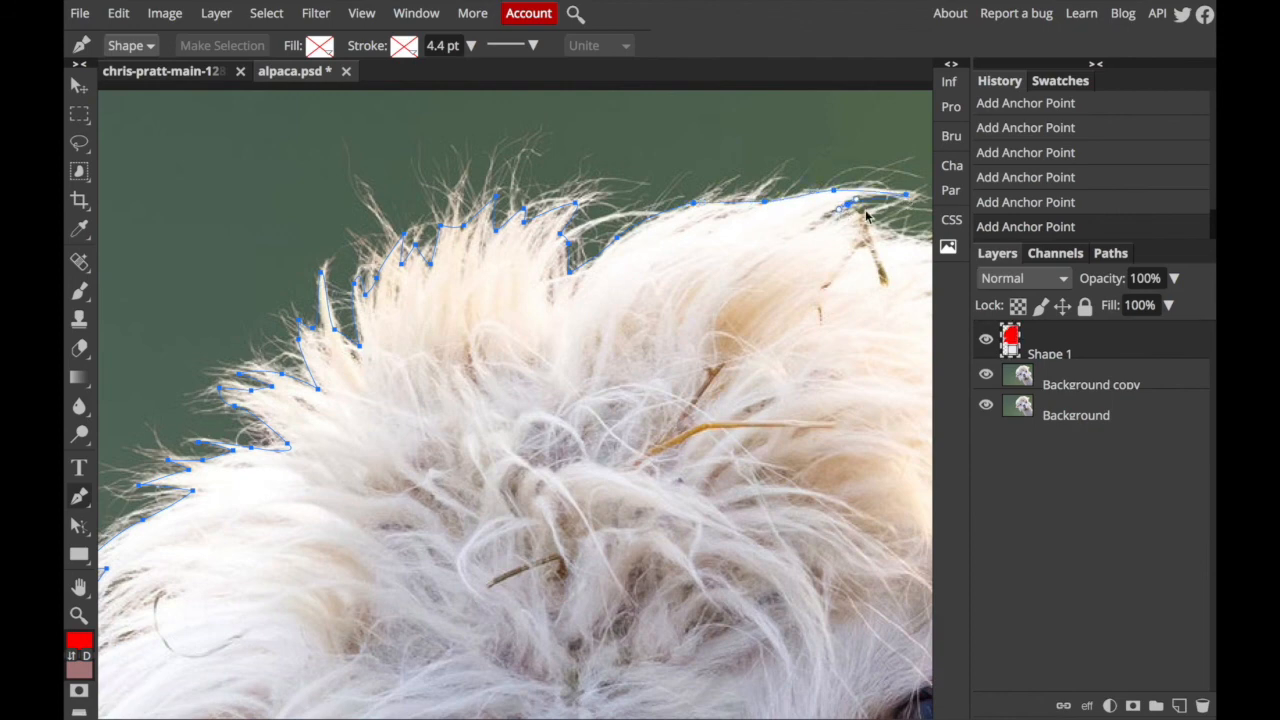
# Trace down the right side of the crest and around the pointed strands above the right ear.
pyautogui.hscroll(2, 886, 238)
pyautogui.scroll(-1, 886, 238)
pyautogui.hscroll(3, 886, 238)
pyautogui.scroll(-1, 886, 238)
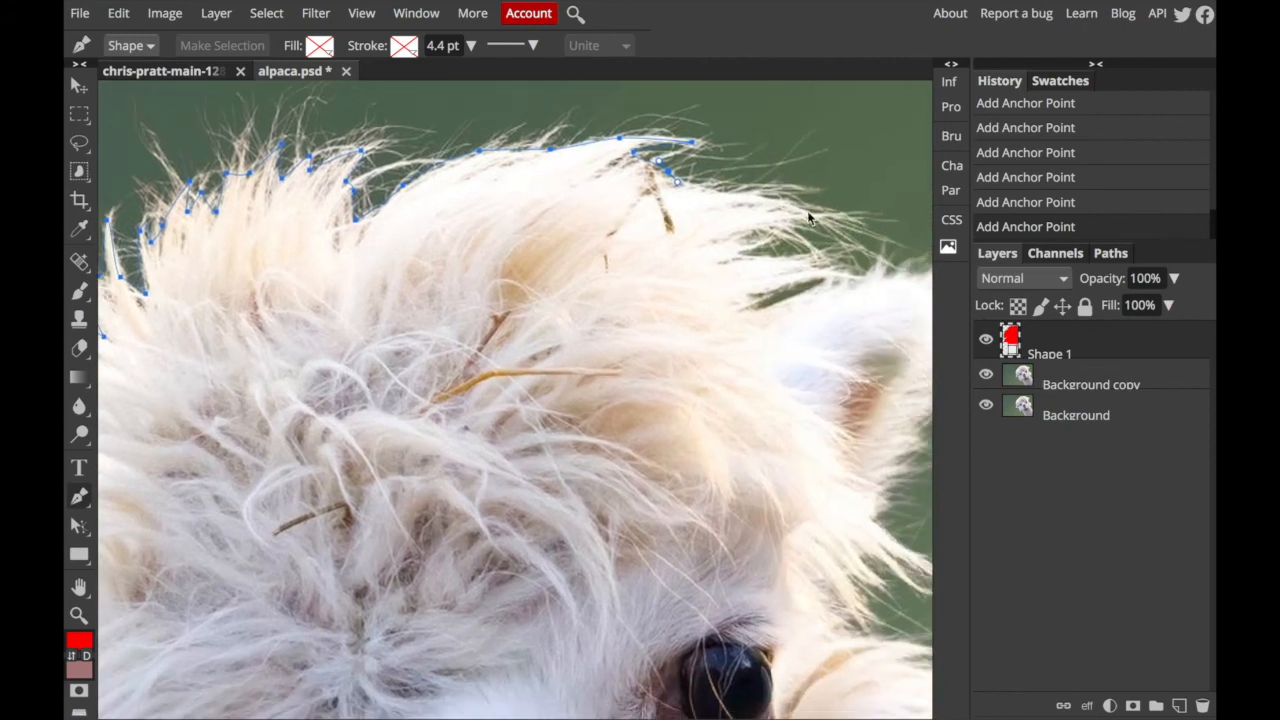
pyautogui.click(816, 214)
pyautogui.moveTo(753, 231); pyautogui.dragTo(815, 253)
pyautogui.click(740, 239)
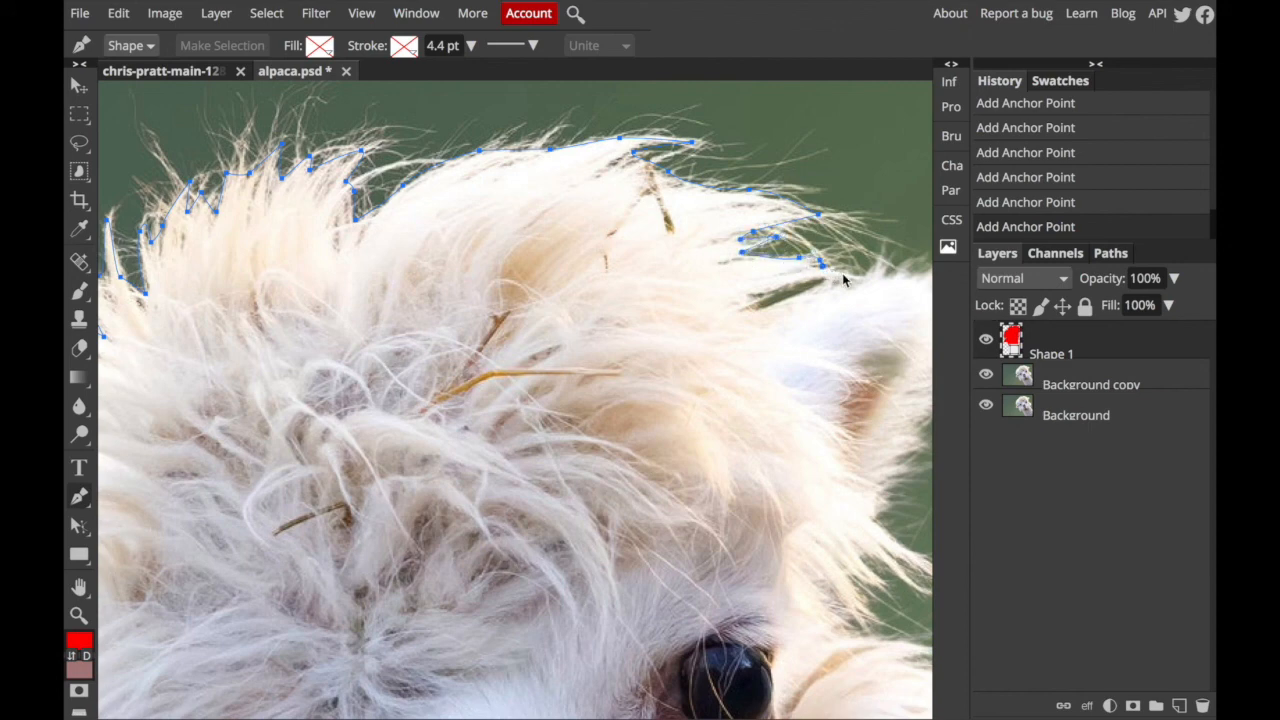
# Trace the path over the top of the right ear, around its tip and down its outer edge to its base.
pyautogui.hscroll(3, 856, 284)
pyautogui.hscroll(1, 856, 284)
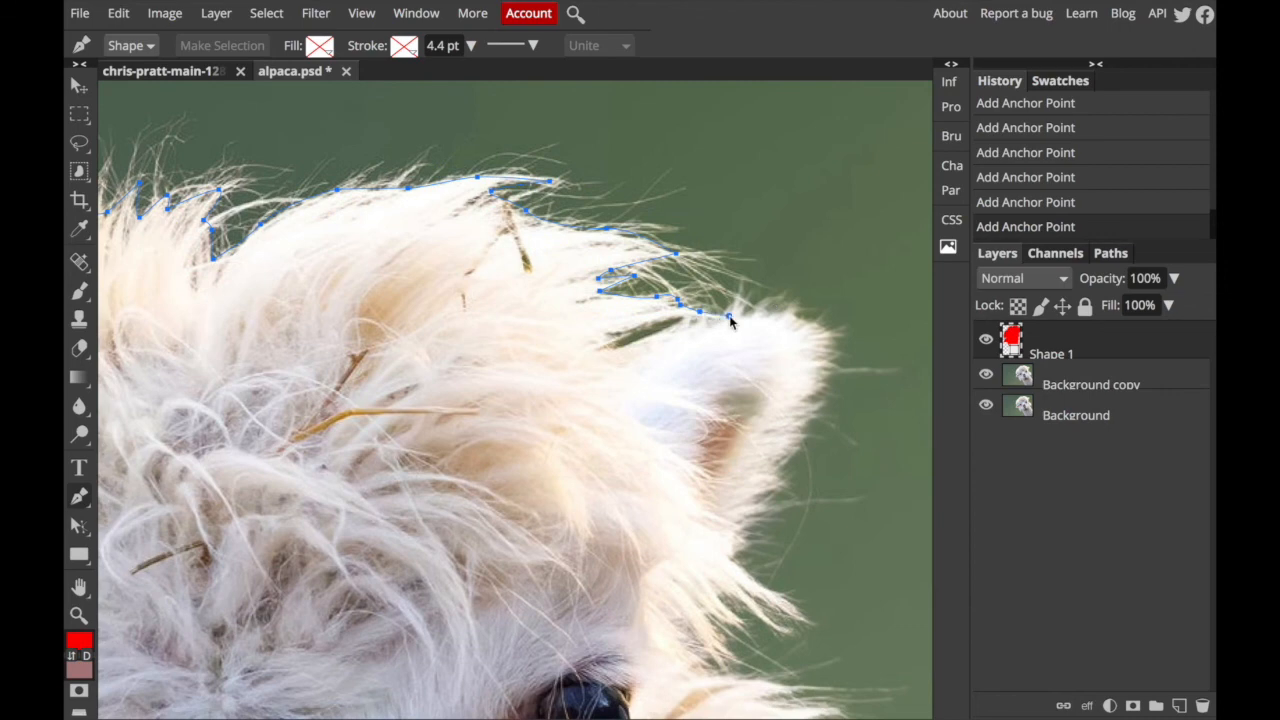
pyautogui.moveTo(812, 326); pyautogui.dragTo(835, 349)
pyautogui.moveTo(777, 466); pyautogui.dragTo(757, 500)
pyautogui.click(730, 552)
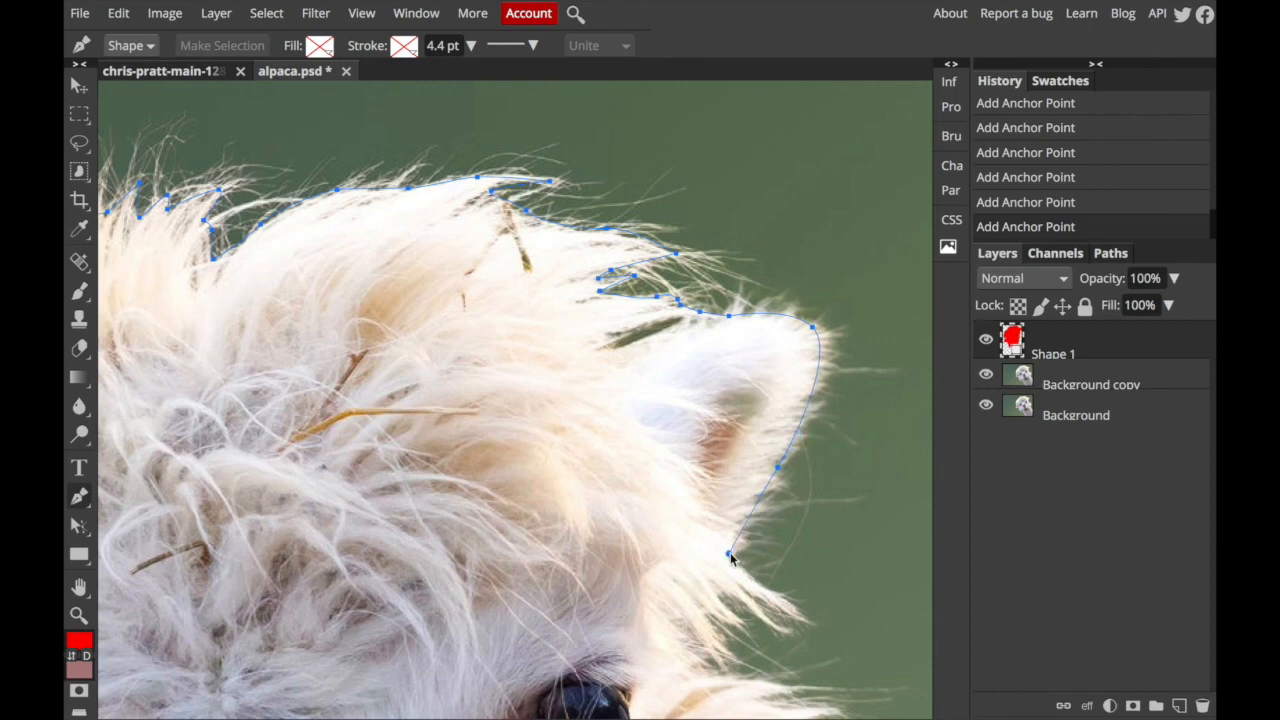
# Trace the path around the pointed fur tufts below the right ear and onto the top of the right cheek.
pyautogui.scroll(-2, 730, 552)
pyautogui.hscroll(1, 730, 552)
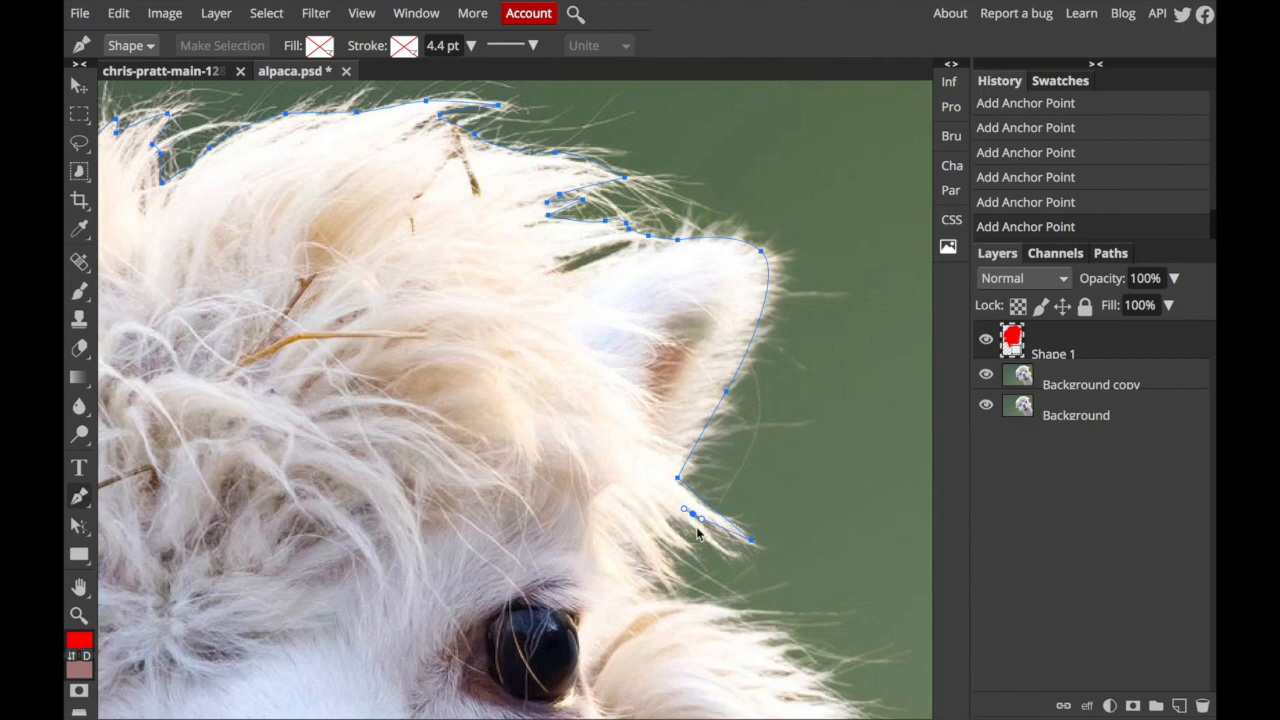
pyautogui.click(673, 517)
pyautogui.moveTo(667, 520); pyautogui.dragTo(699, 556)
pyautogui.click(656, 536)
pyautogui.click(739, 616)
pyautogui.scroll(-2, 744, 623)
pyautogui.hscroll(3, 744, 623)
pyautogui.scroll(-2, 744, 627)
pyautogui.hscroll(2, 744, 627)
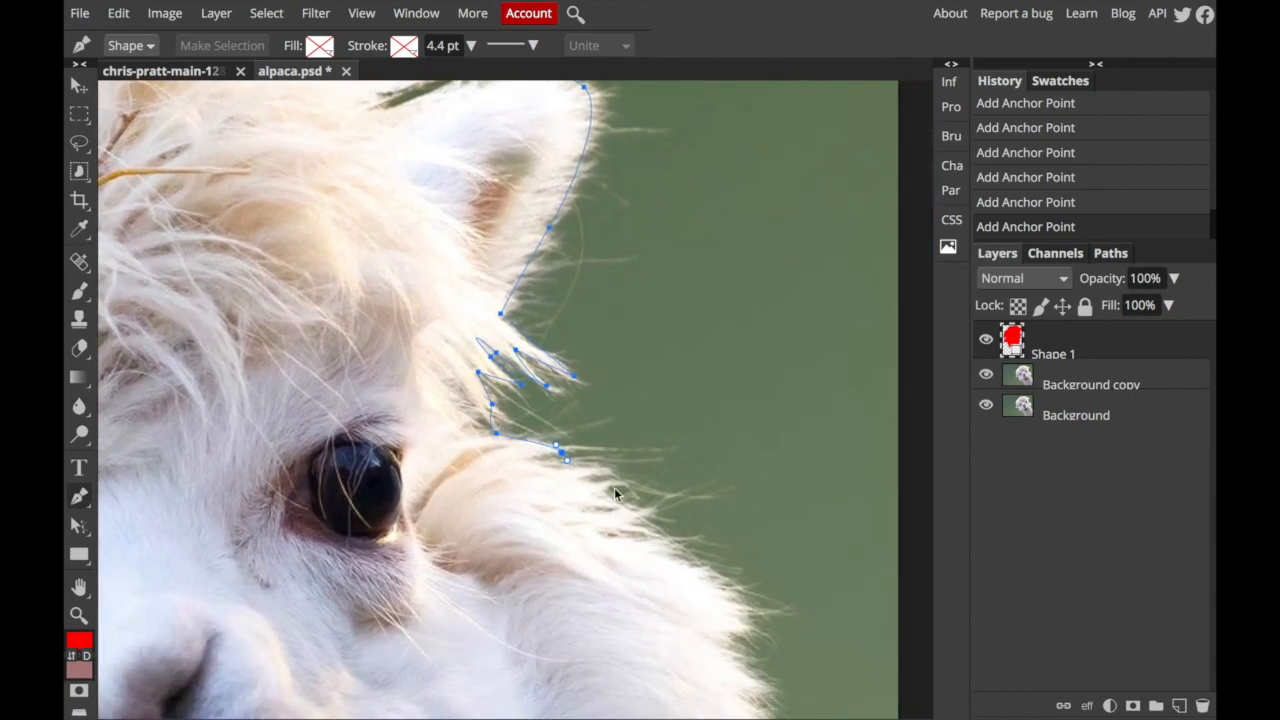
pyautogui.click(540, 456)
pyautogui.press('Return')
pyautogui.moveTo(591, 465); pyautogui.dragTo(604, 467)
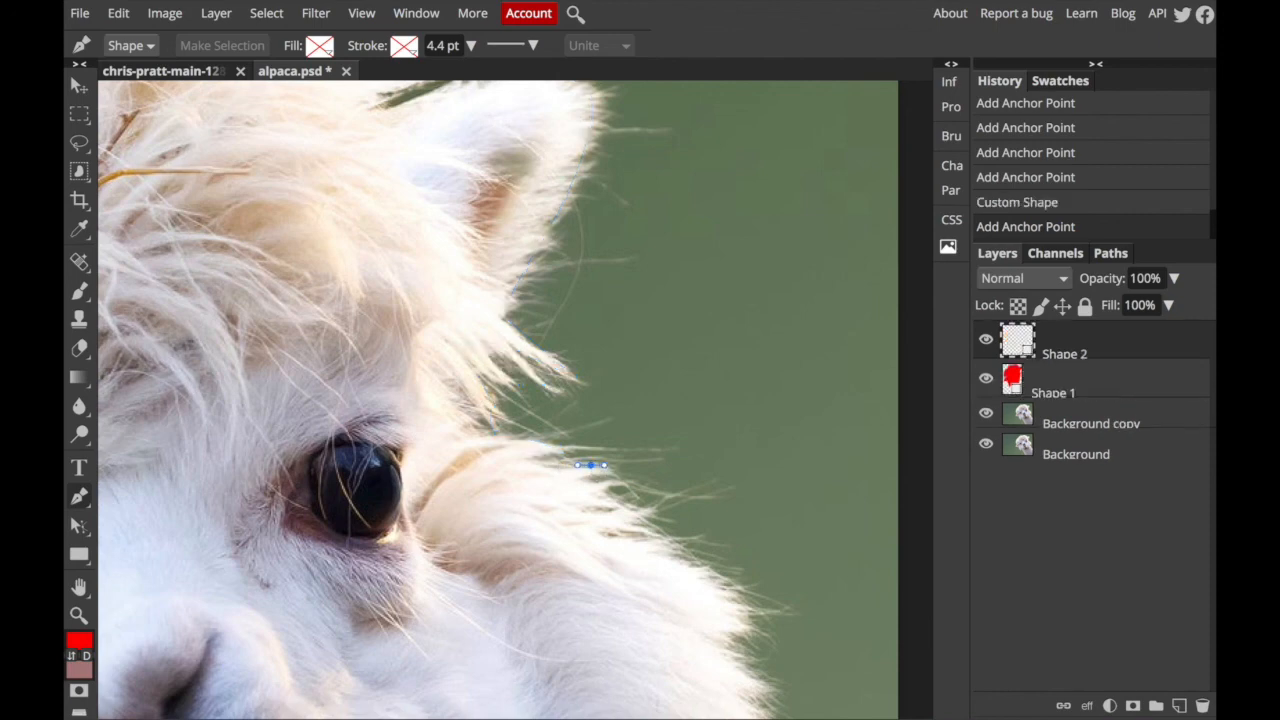
pyautogui.hotkey('ctrl', 'z')
pyautogui.hotkey('ctrl', 'z')
pyautogui.hotkey('ctrl', 'z')
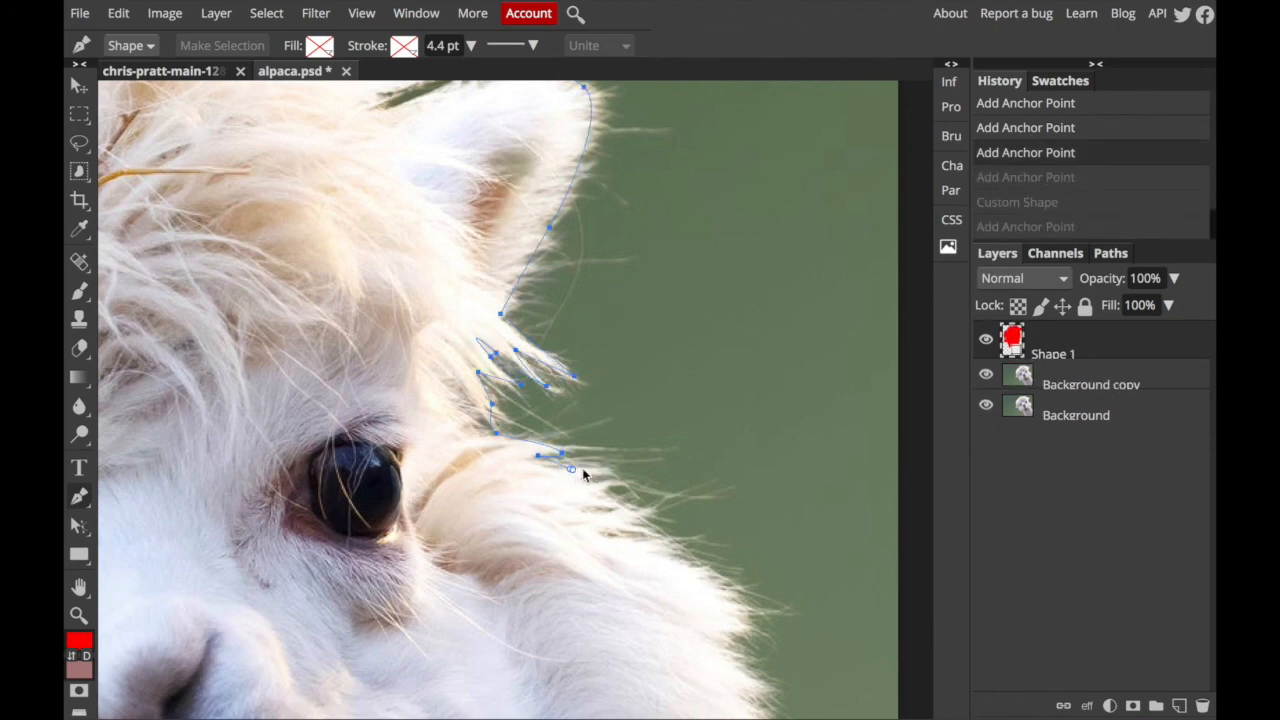
# Trace around the short strands sticking out along the upper edge of the right cheek fur.
pyautogui.click(610, 469)
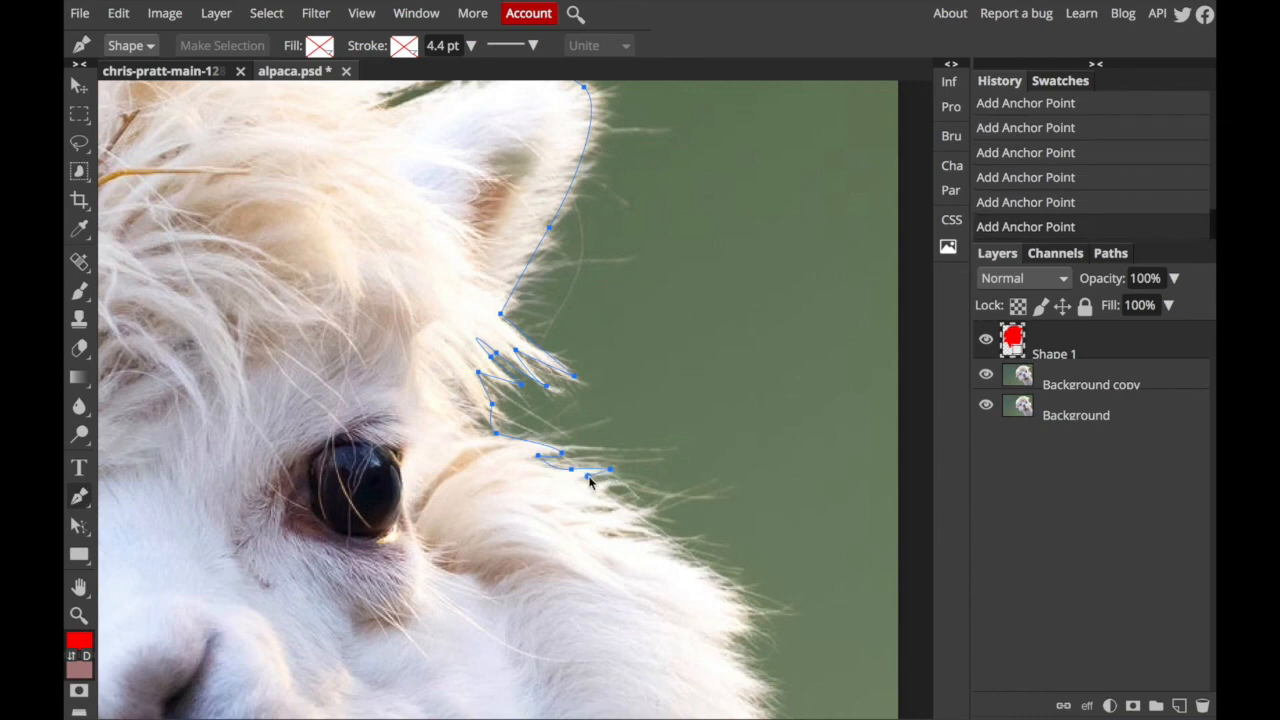
pyautogui.click(607, 482)
pyautogui.click(602, 491)
pyautogui.moveTo(626, 503); pyautogui.dragTo(638, 507)
# Continue the path down the outer edge of the right cheek, following its small fur points.
pyautogui.scroll(-2, 686, 557)
pyautogui.hscroll(1, 686, 557)
pyautogui.moveTo(693, 520); pyautogui.dragTo(693, 557)
pyautogui.scroll(-2, 717, 597)
pyautogui.hscroll(1, 717, 597)
pyautogui.click(710, 538)
pyautogui.click(714, 575)
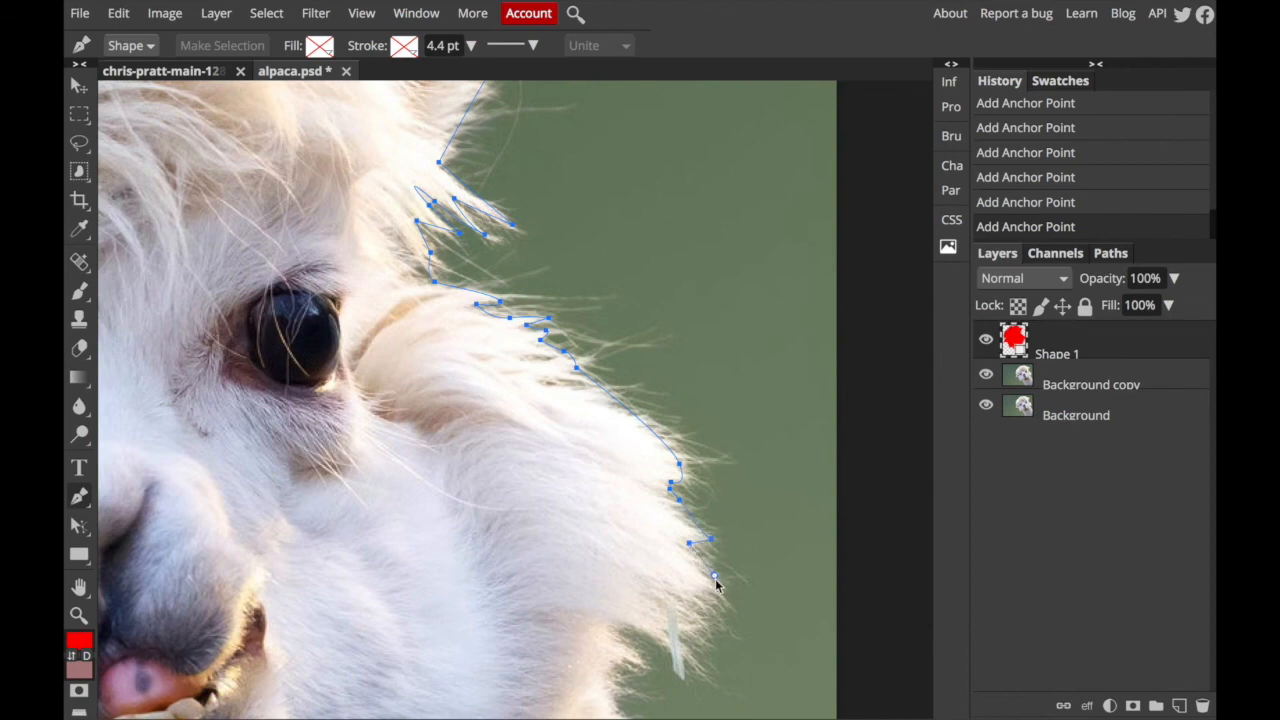
# Trace around the lower end of the right cheek fur and into the notch beneath it.
pyautogui.click(717, 599)
pyautogui.click(693, 599)
pyautogui.click(681, 643)
pyautogui.click(692, 664)
pyautogui.moveTo(630, 651); pyautogui.dragTo(641, 662)
pyautogui.click(640, 670)
# Trace from the notch under the cheek down the right side of the neck to just beyond the image's edge.
pyautogui.scroll(-2, 639, 643)
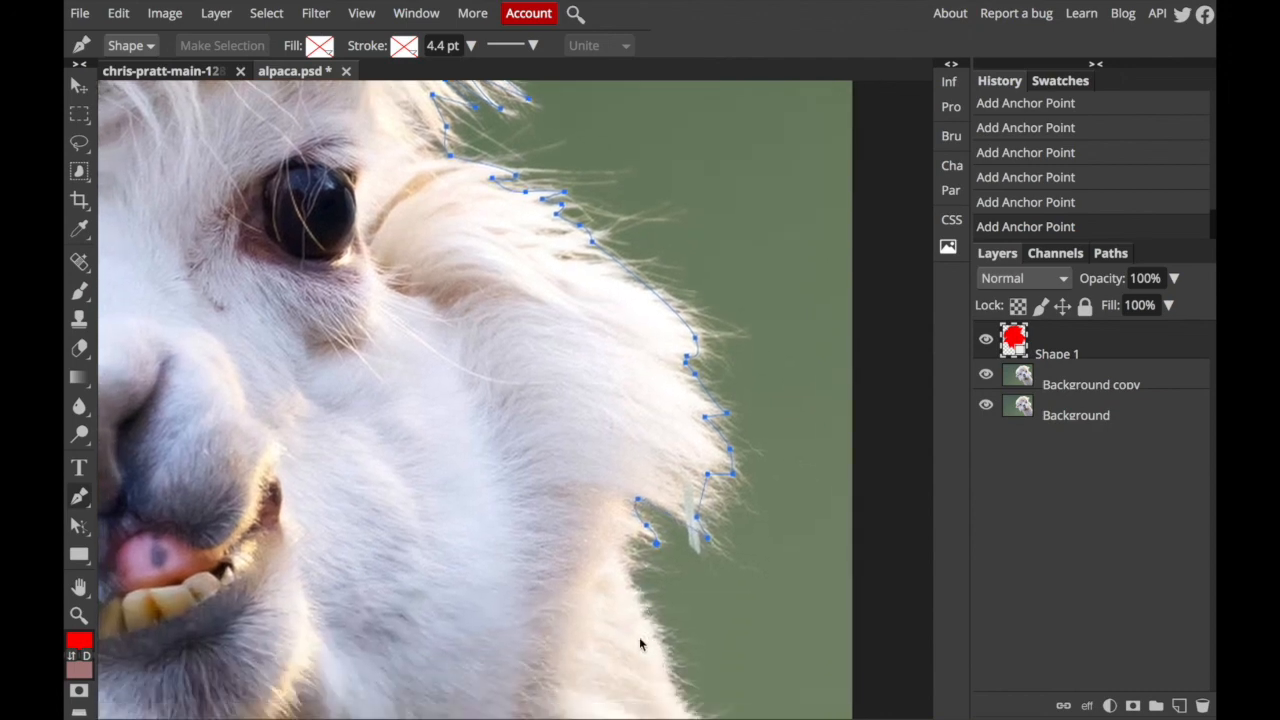
pyautogui.click(630, 523)
pyautogui.moveTo(624, 548); pyautogui.dragTo(683, 598)
pyautogui.scroll(-3, 625, 556)
pyautogui.scroll(-1, 685, 601)
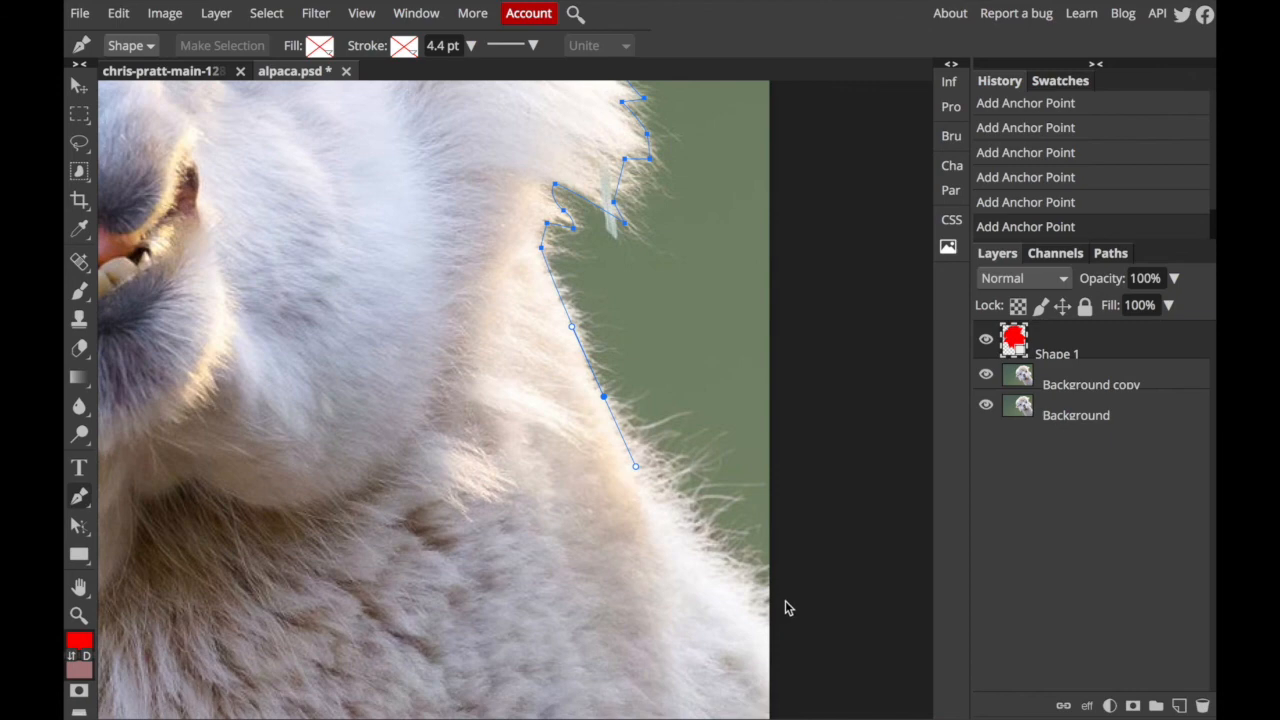
pyautogui.moveTo(774, 620); pyautogui.dragTo(785, 631)
# Extend the path outside the image around its lower right corner and close it at the starting point beside the neck.
pyautogui.scroll(-8, 786, 634)
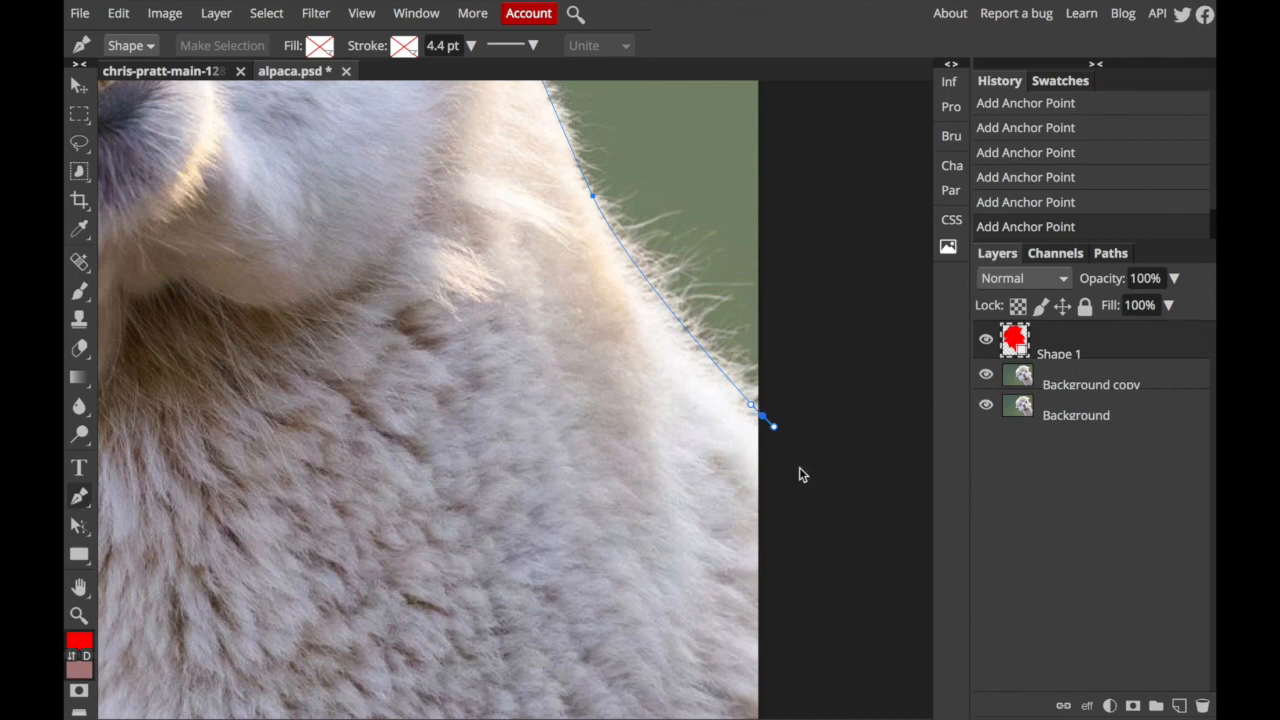
pyautogui.scroll(-8, 803, 465)
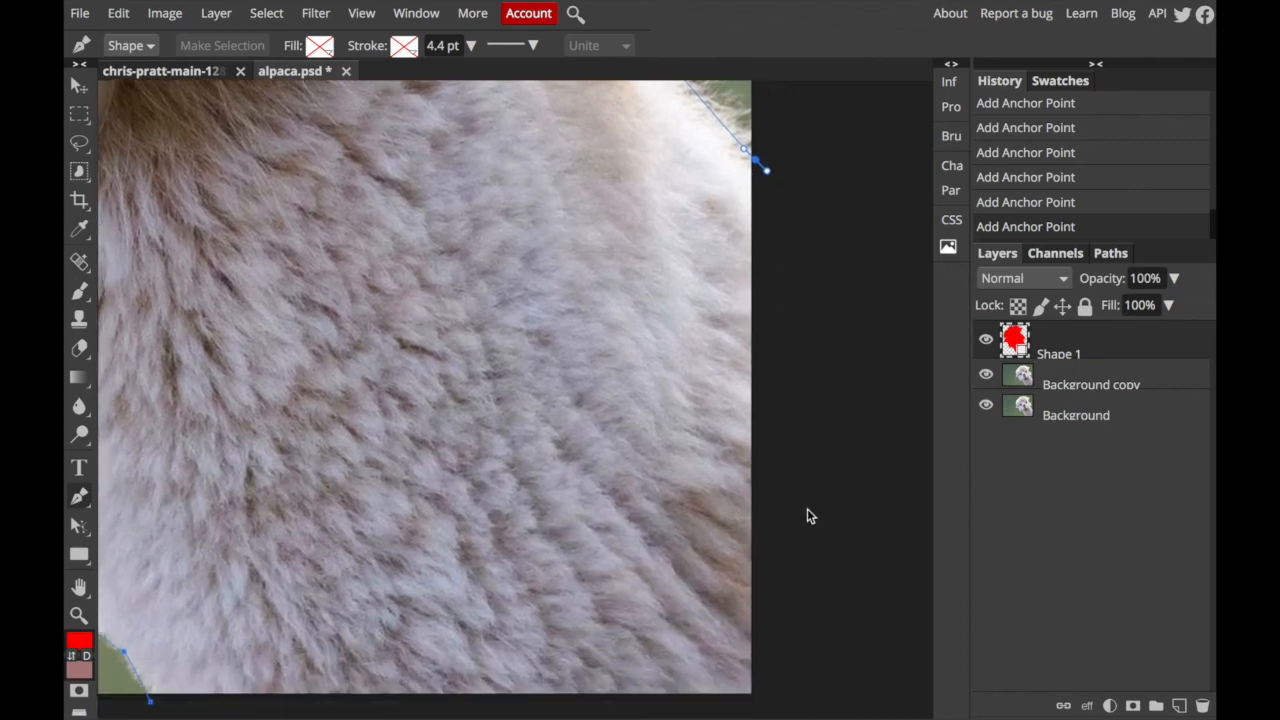
pyautogui.scroll(-7, 807, 508)
pyautogui.click(781, 537)
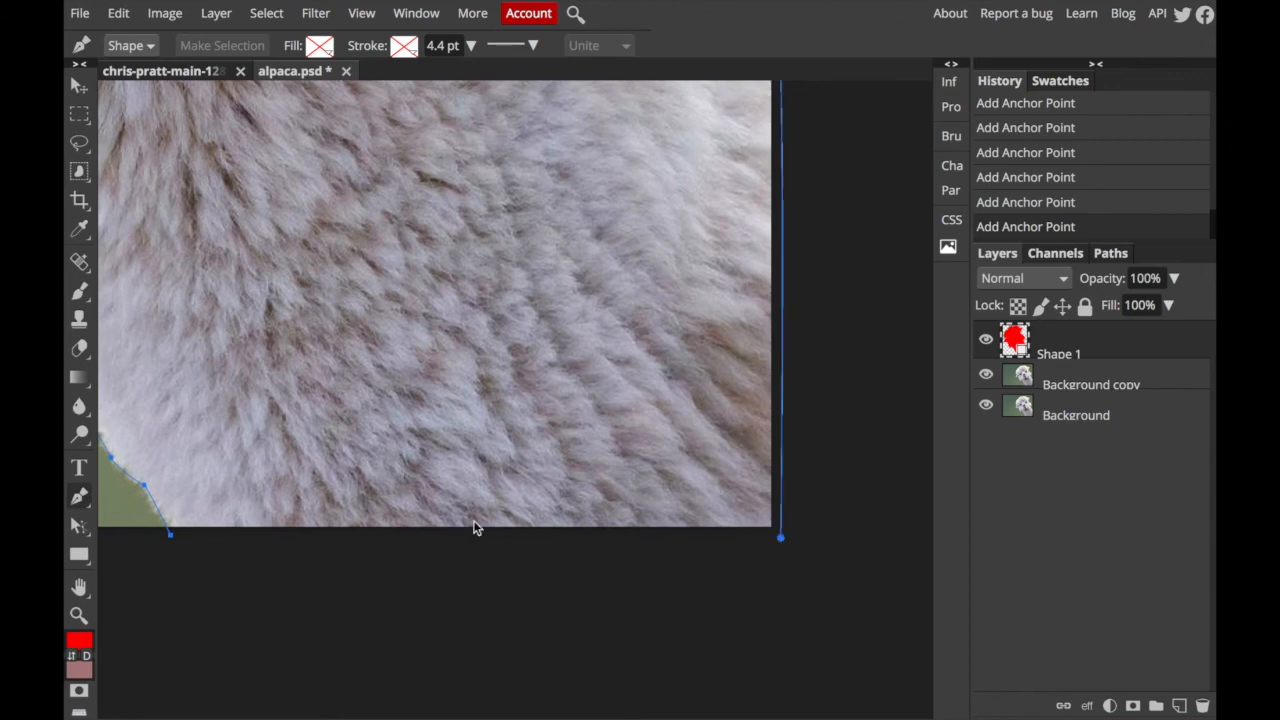
pyautogui.click(170, 536)
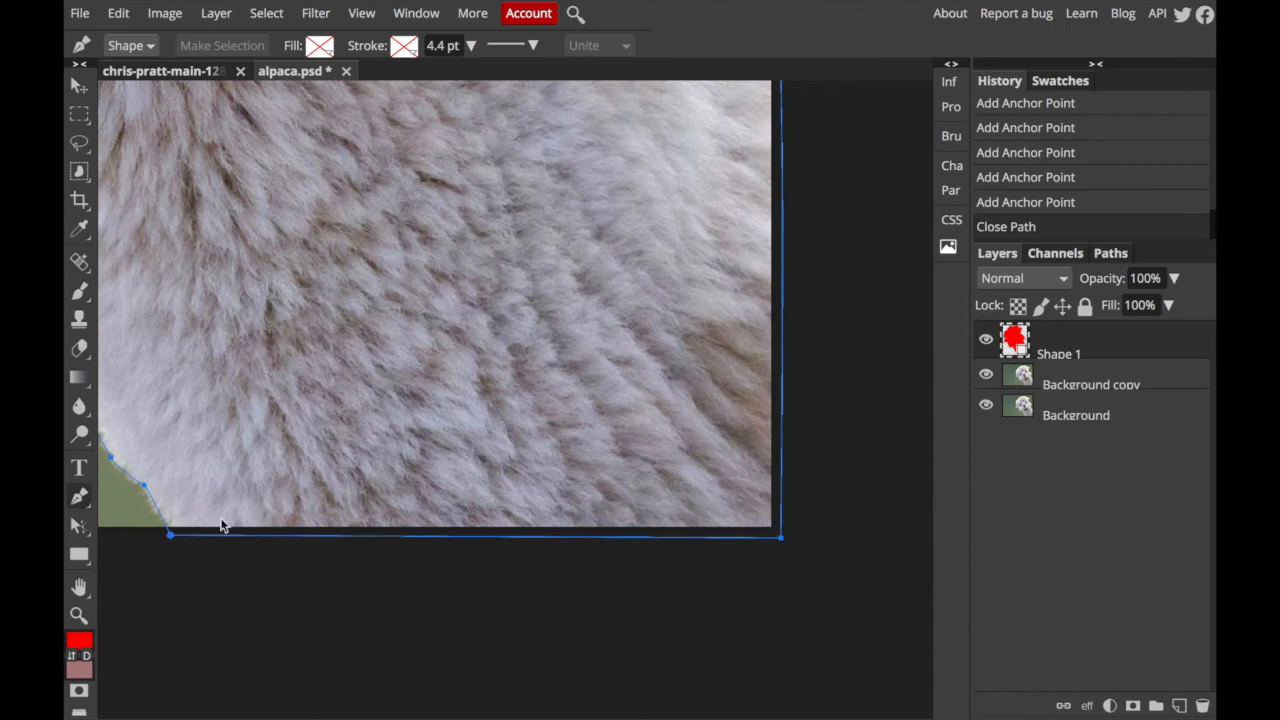
# Load the closed Shape 1 path as a selection around the alpaca.
pyautogui.hotkey('ctrl', '0')
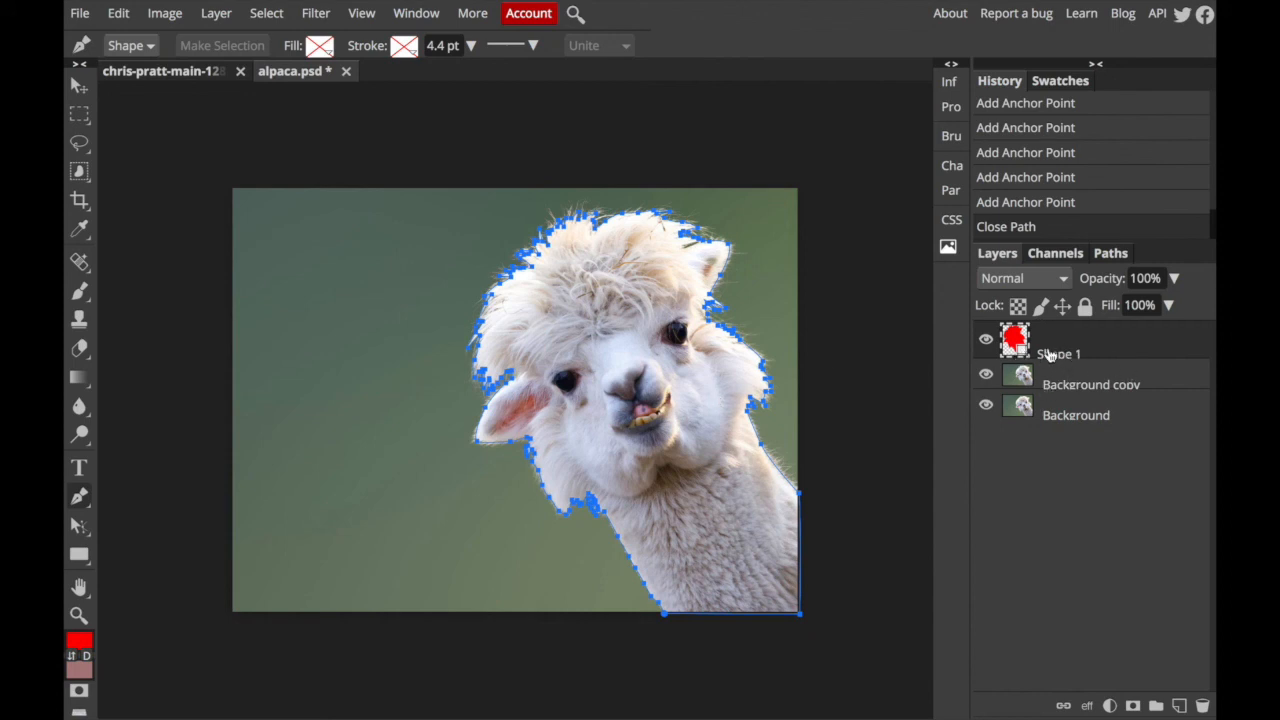
pyautogui.click(1108, 256)
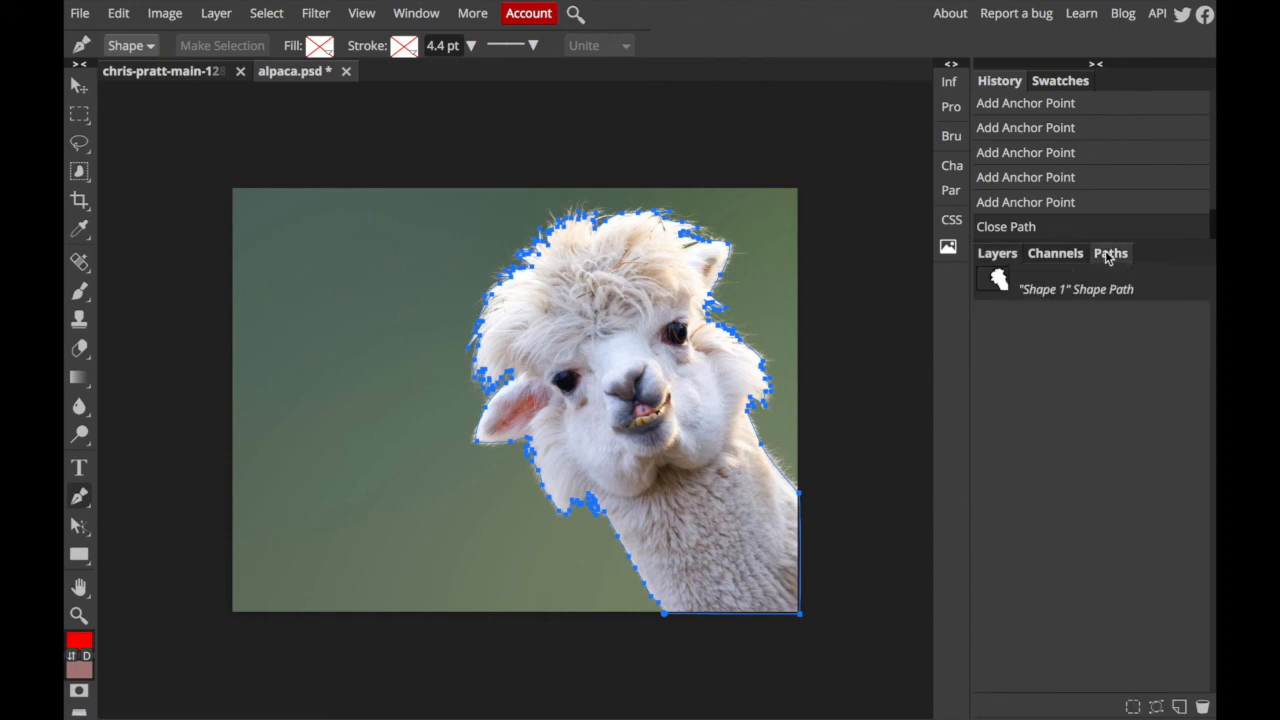
pyautogui.click(1133, 708)
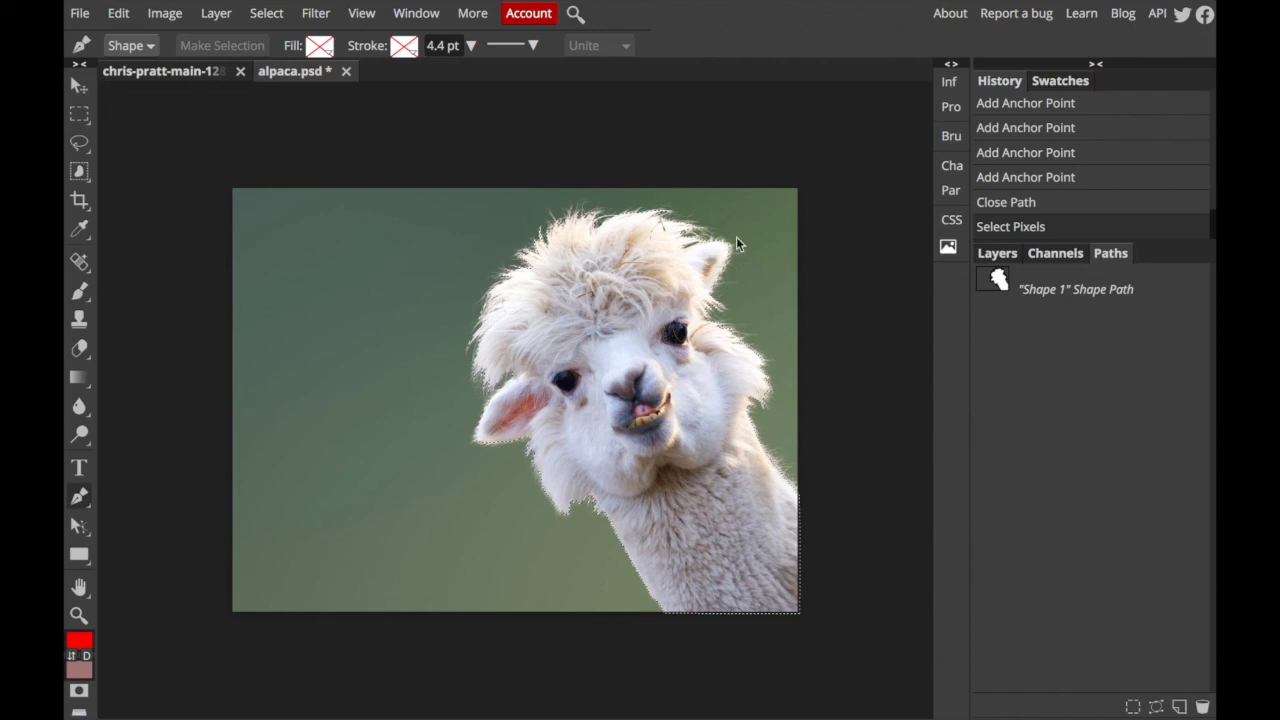
# Select the Shape 1 path again and reload it as a selection.
pyautogui.keyDown('ctrl'); pyautogui.click(995, 277); pyautogui.keyUp('ctrl')
pyautogui.click(971, 330)
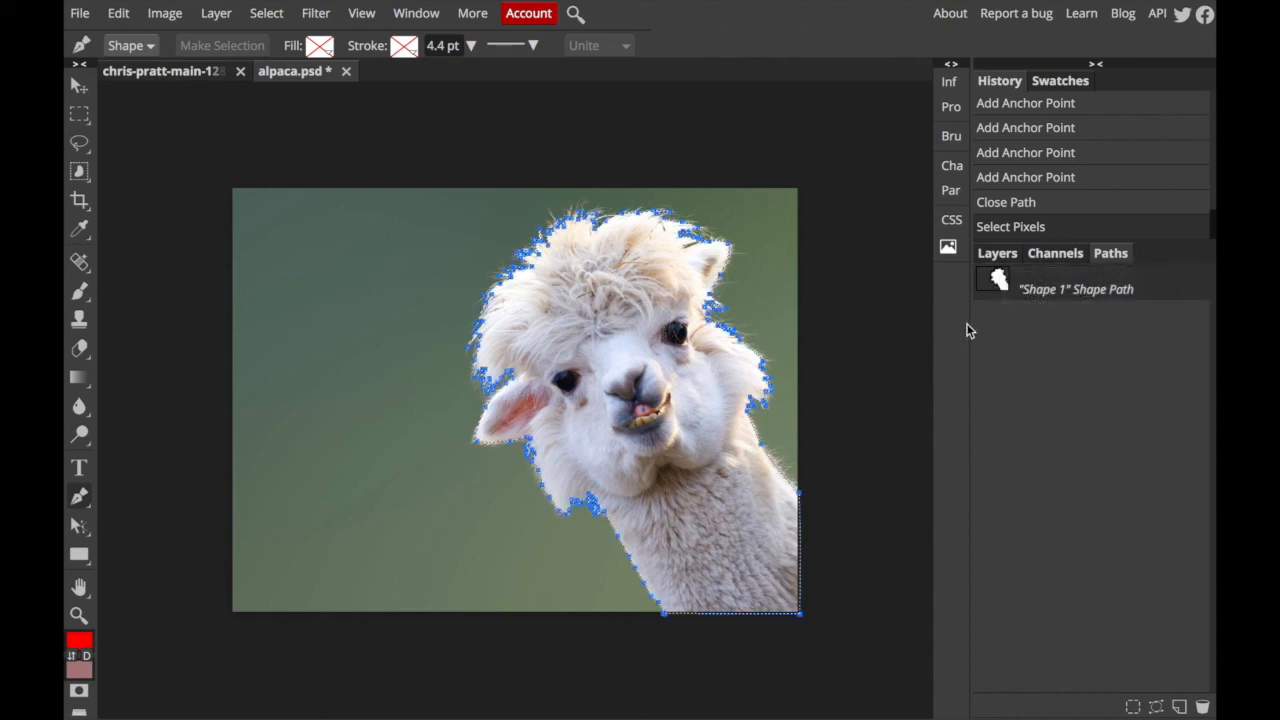
pyautogui.moveTo(1035, 289); pyautogui.dragTo(1203, 709)
pyautogui.moveTo(1035, 287); pyautogui.dragTo(1203, 707)
pyautogui.click(1132, 707)
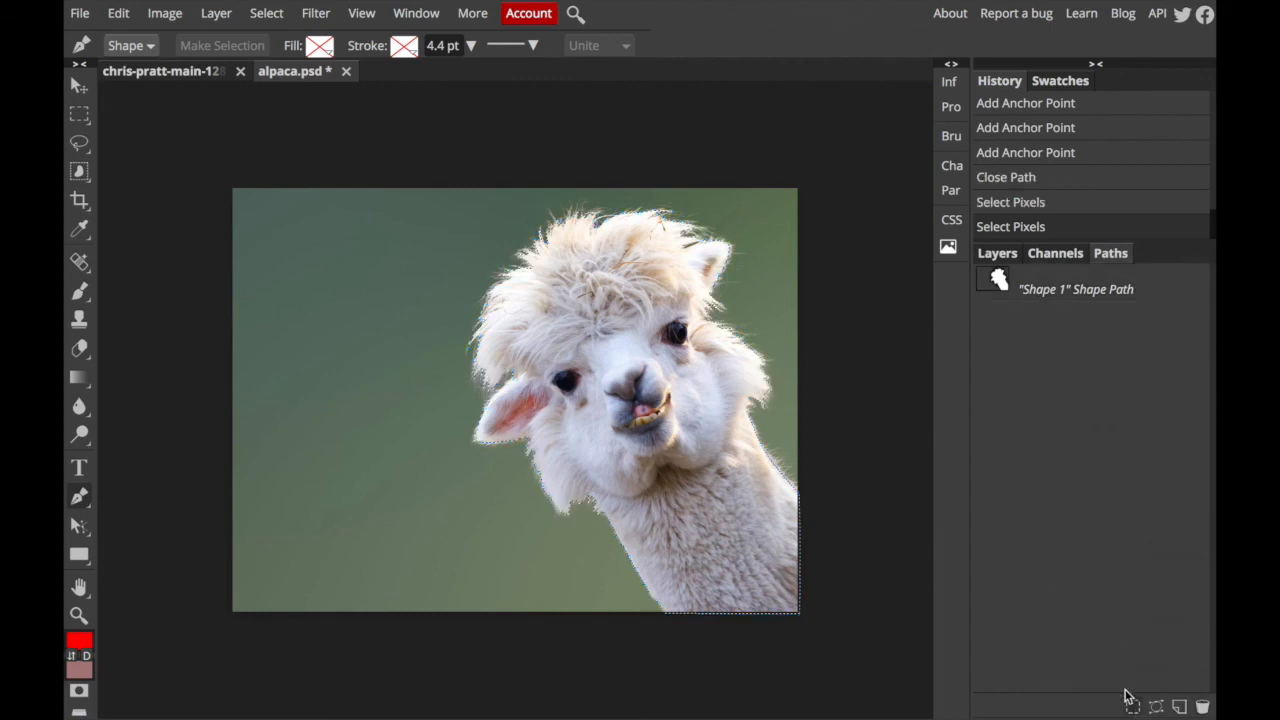
# Copy the selected alpaca from the Background copy layer and paste it as a new layer.
pyautogui.click(985, 253)
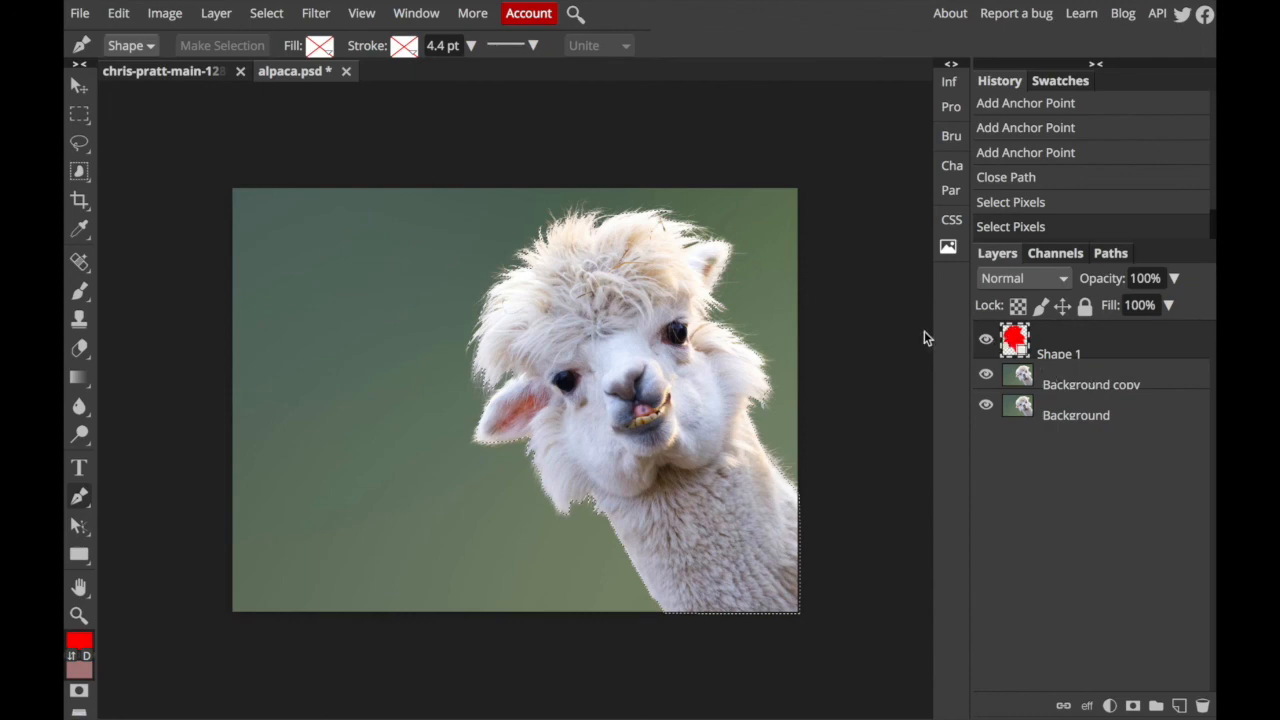
pyautogui.scroll(5, 517, 394)
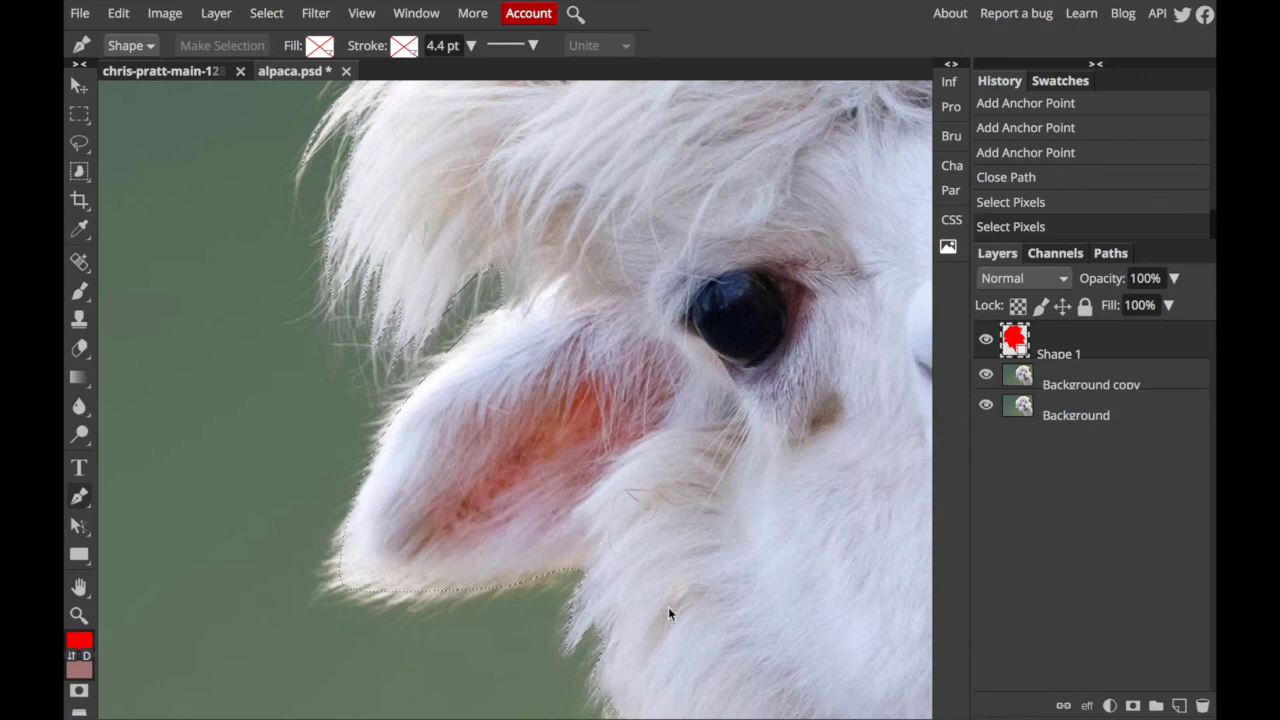
pyautogui.click(1087, 385)
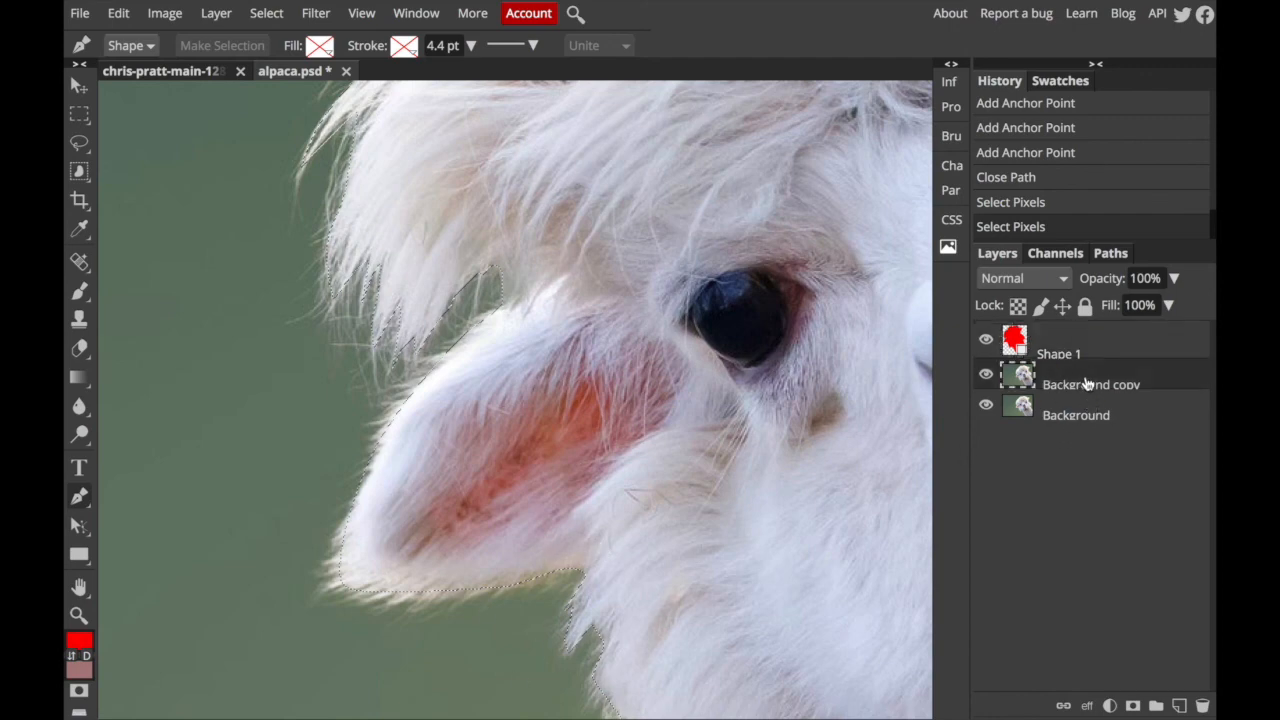
pyautogui.click(118, 13)
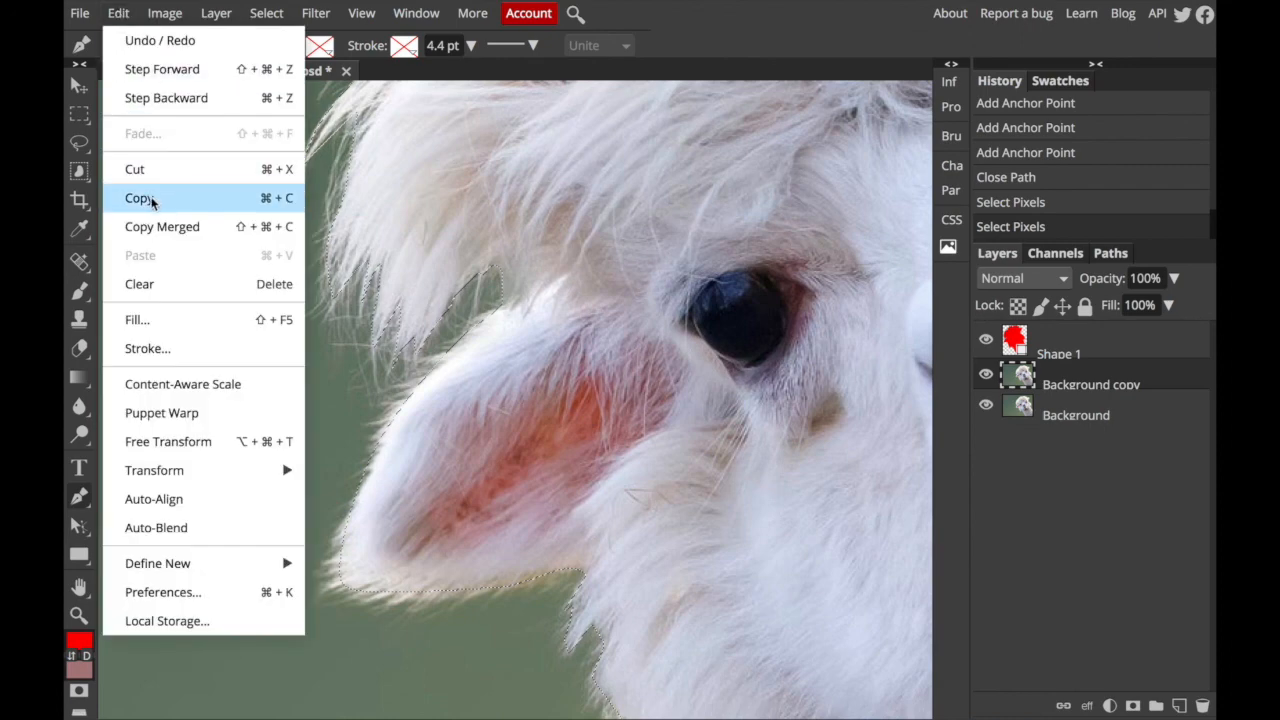
pyautogui.click(150, 198)
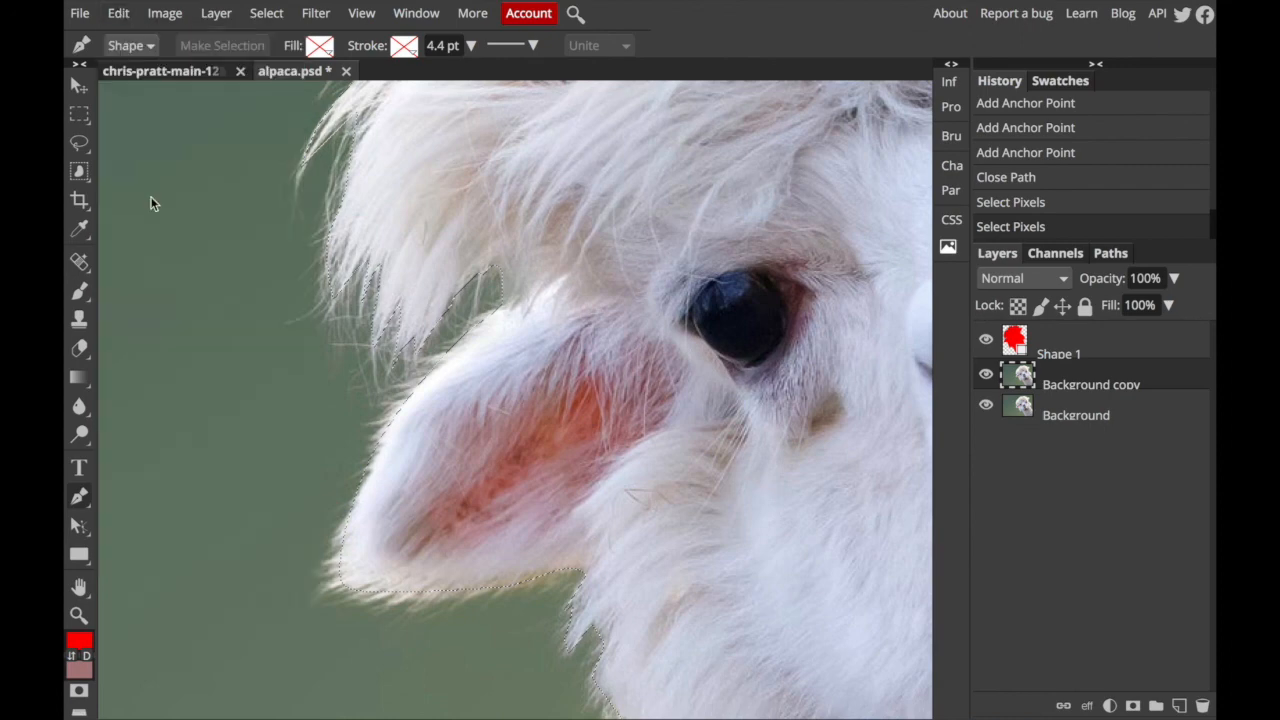
pyautogui.click(126, 13)
pyautogui.click(167, 268)
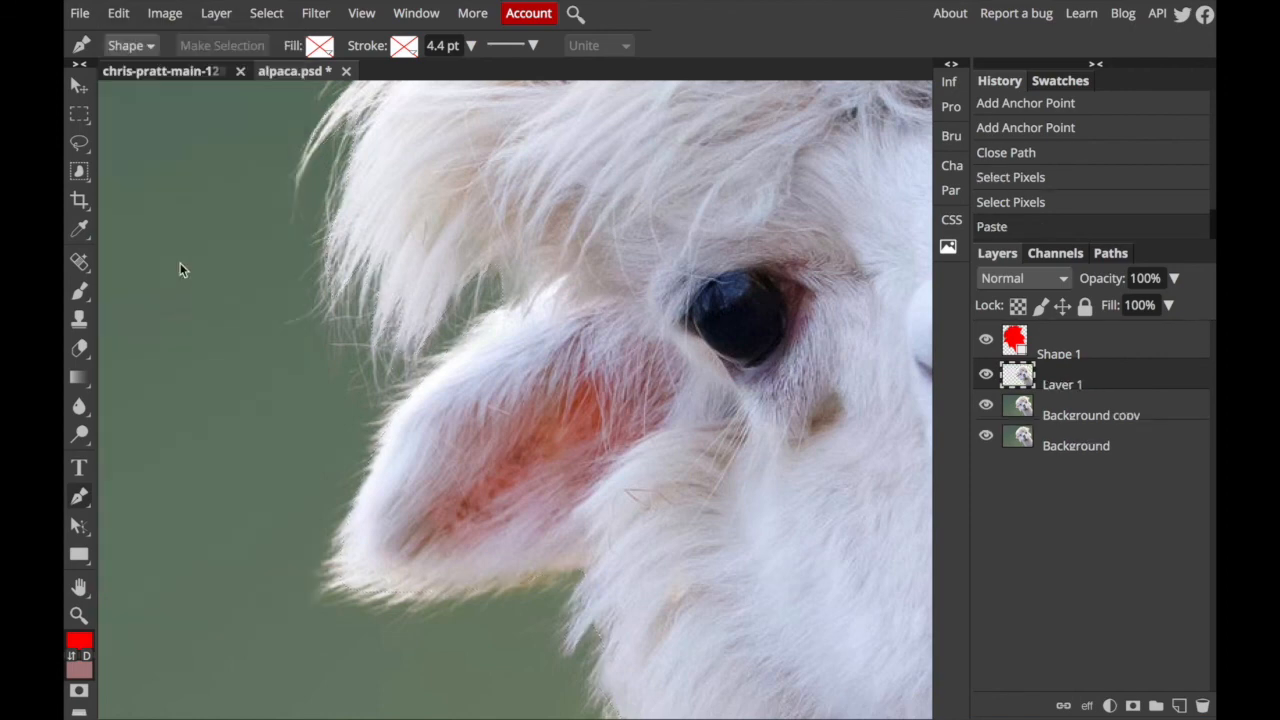
# Hide the Background copy, Background and Shape 1 layers to isolate the pasted alpaca cutout.
pyautogui.click(987, 405)
pyautogui.click(986, 436)
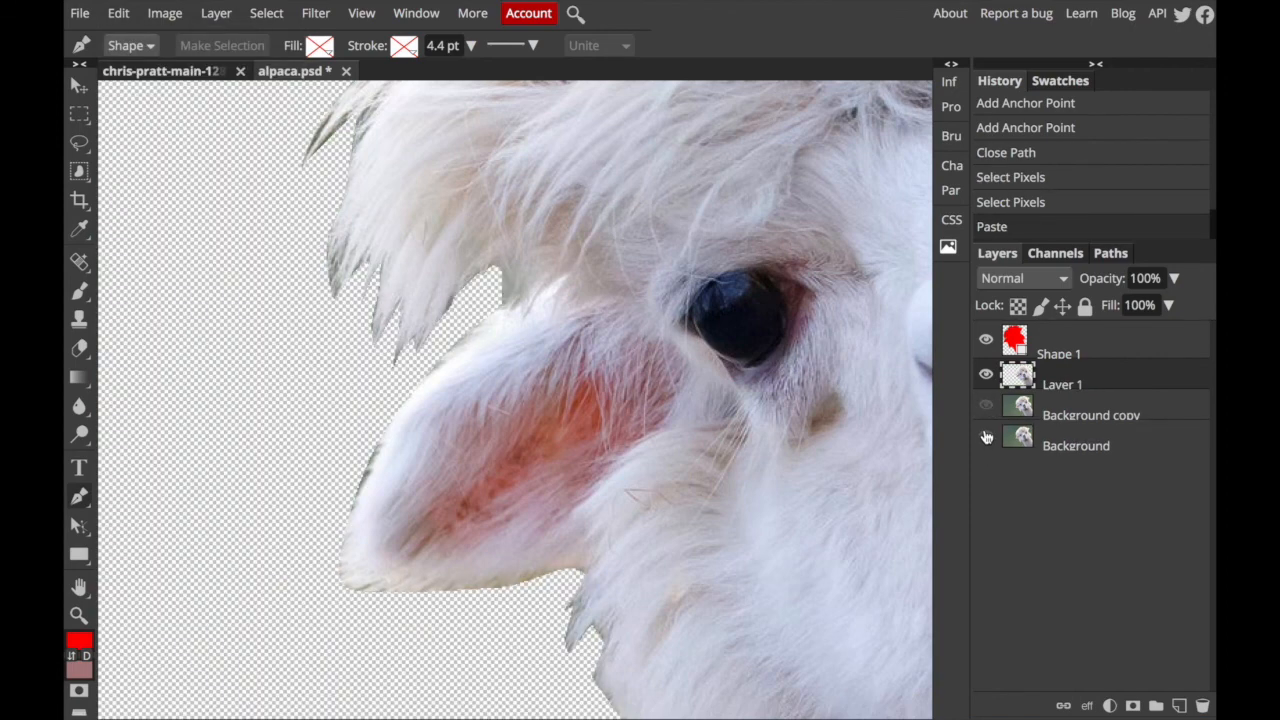
pyautogui.click(986, 340)
# Examine the whole alpaca cutout, and closely inspect its fur edge below the left ear and along the jaw.
pyautogui.hotkey('ctrl', '0')
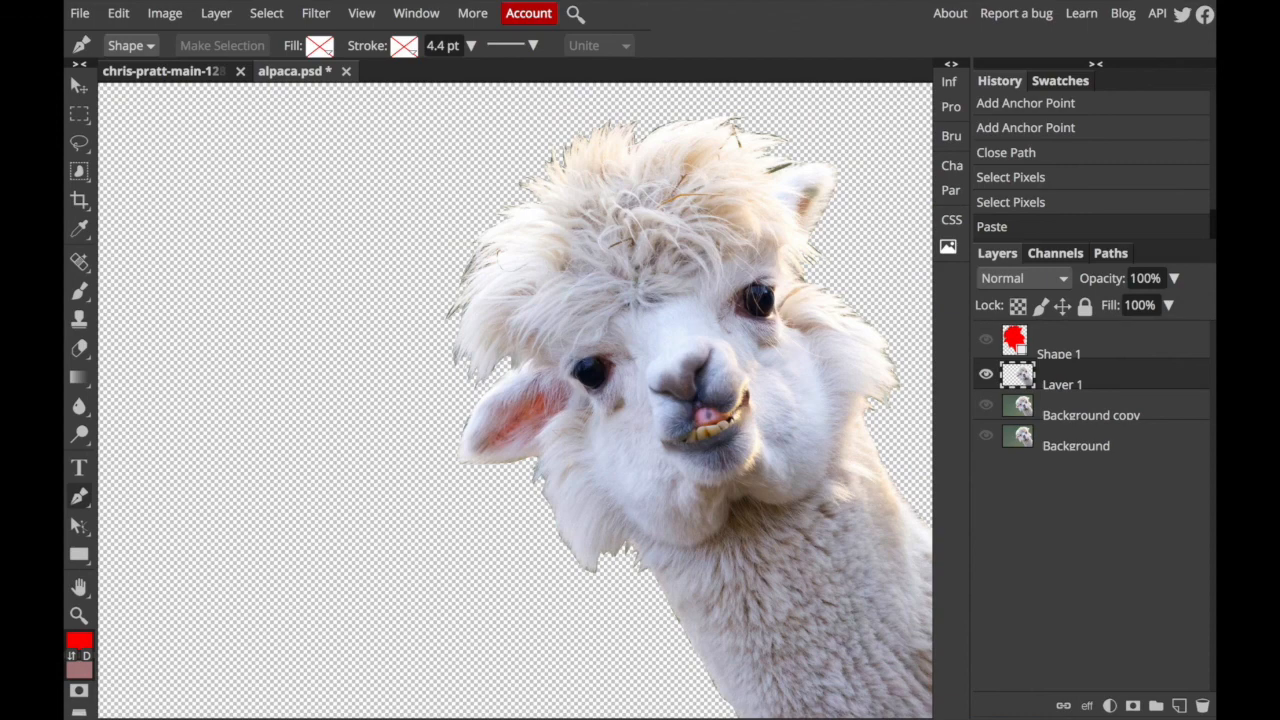
pyautogui.scroll(-2, 759, 466)
pyautogui.hscroll(2, 759, 466)
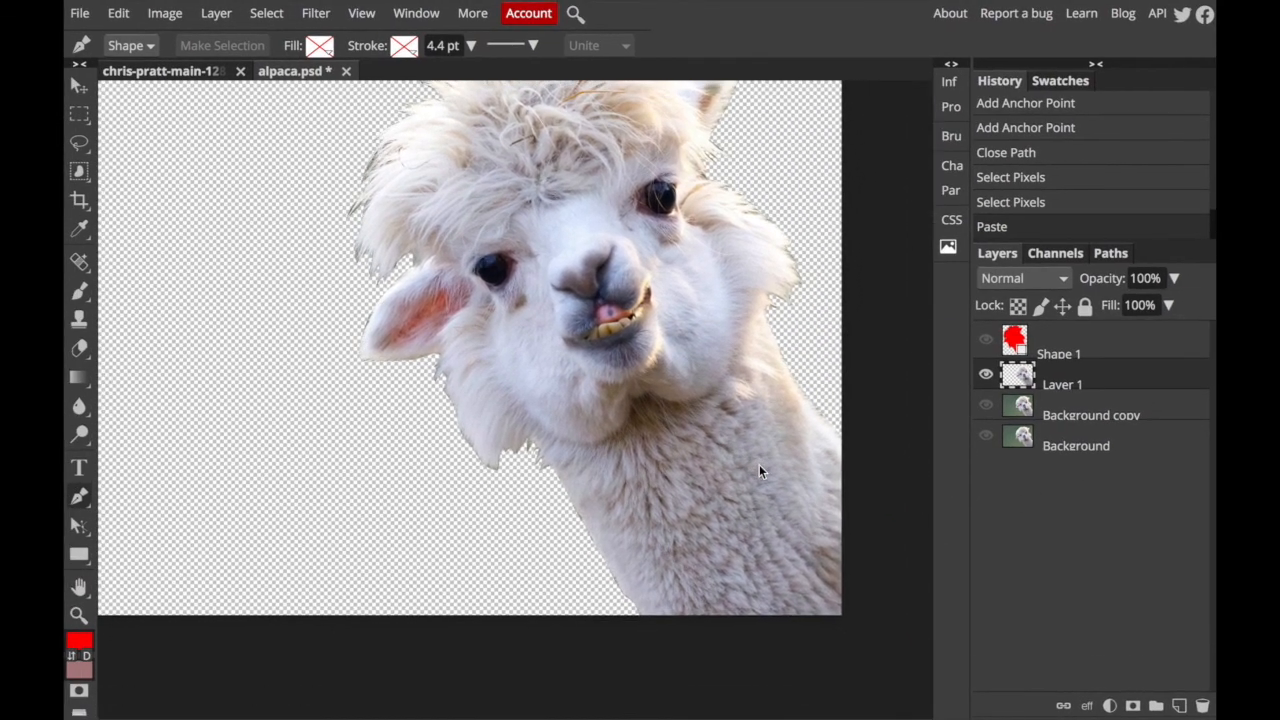
pyautogui.hotkey('ctrl', '+')
pyautogui.hotkey('ctrl', '+')
pyautogui.hotkey('ctrl', '+')
pyautogui.hotkey('ctrl', '+')
pyautogui.scroll(-1, 759, 464)
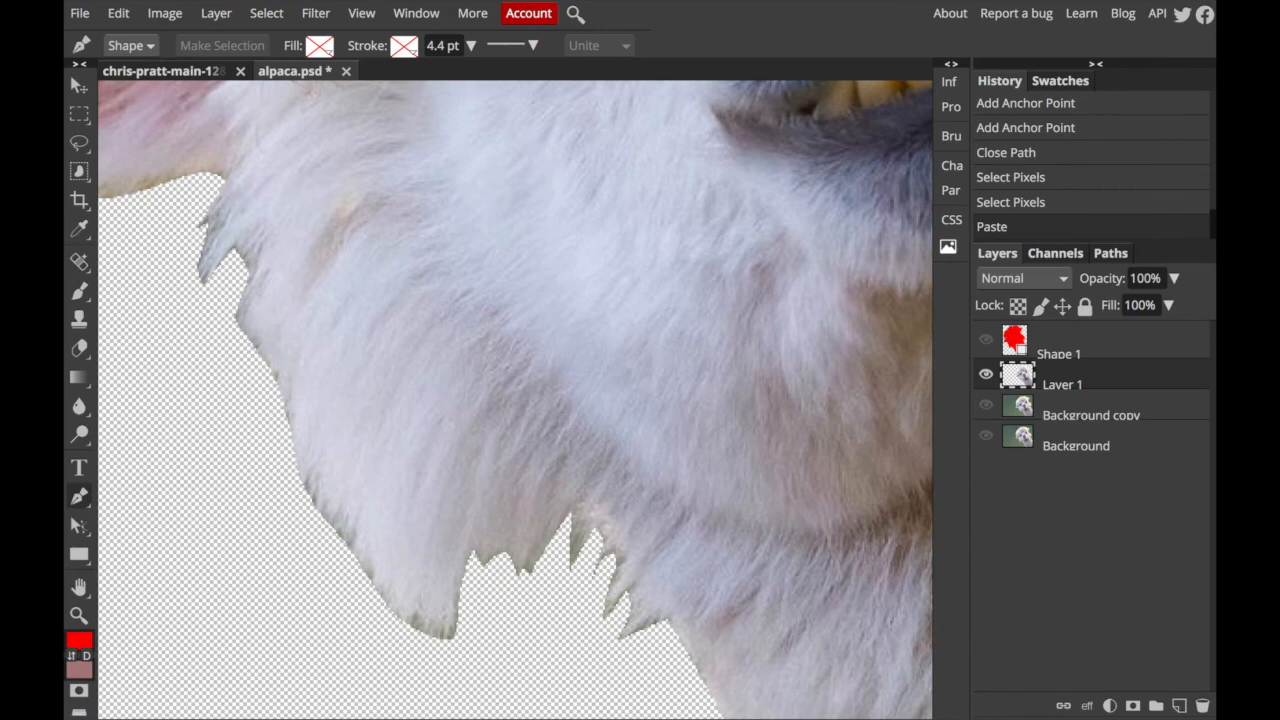
pyautogui.scroll(-1, 757, 466)
pyautogui.hscroll(-1, 757, 466)
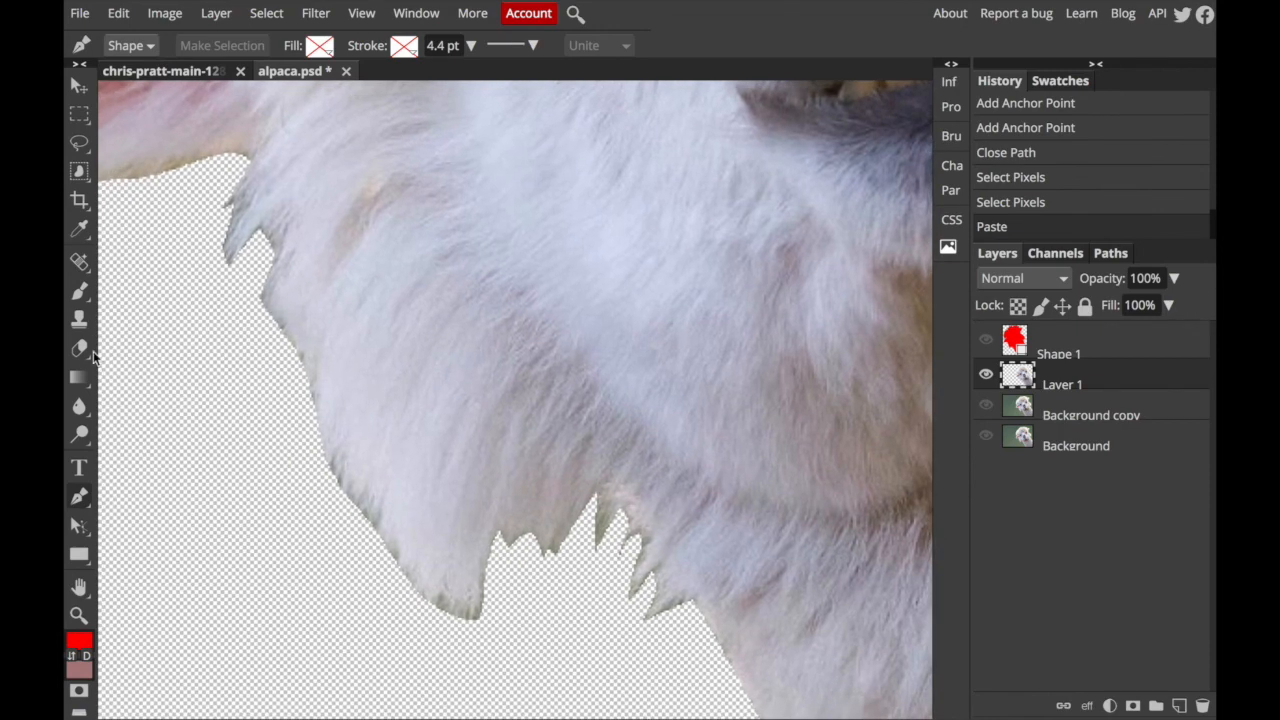
# Set up the Eraser in Brush mode with a soft 424 px tip and 0% hardness.
pyautogui.click(81, 350)
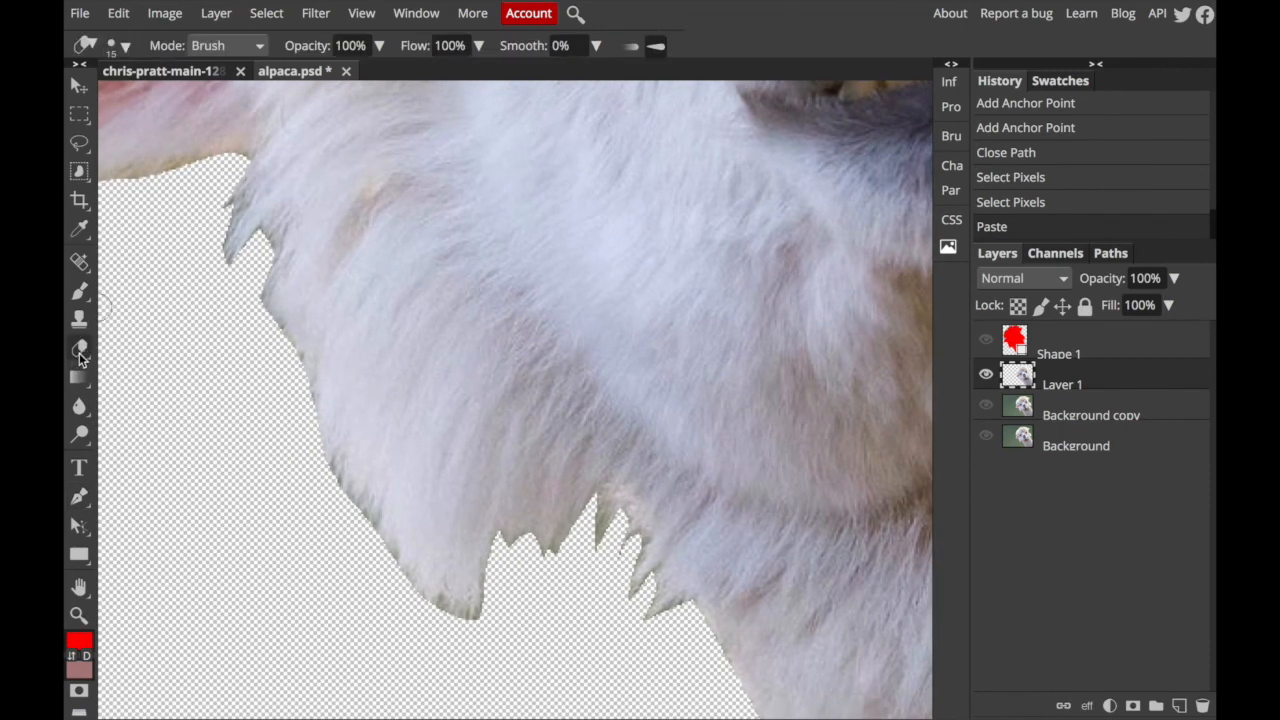
pyautogui.click(254, 45)
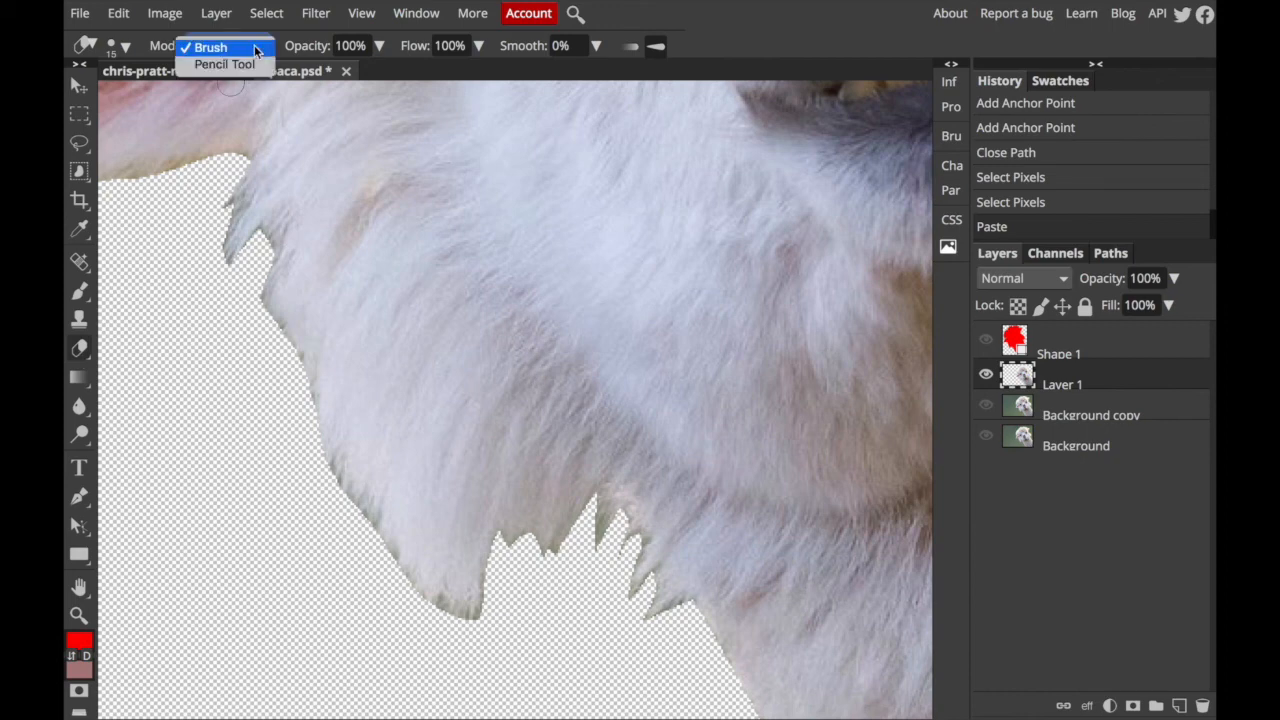
pyautogui.click(254, 47)
pyautogui.click(121, 48)
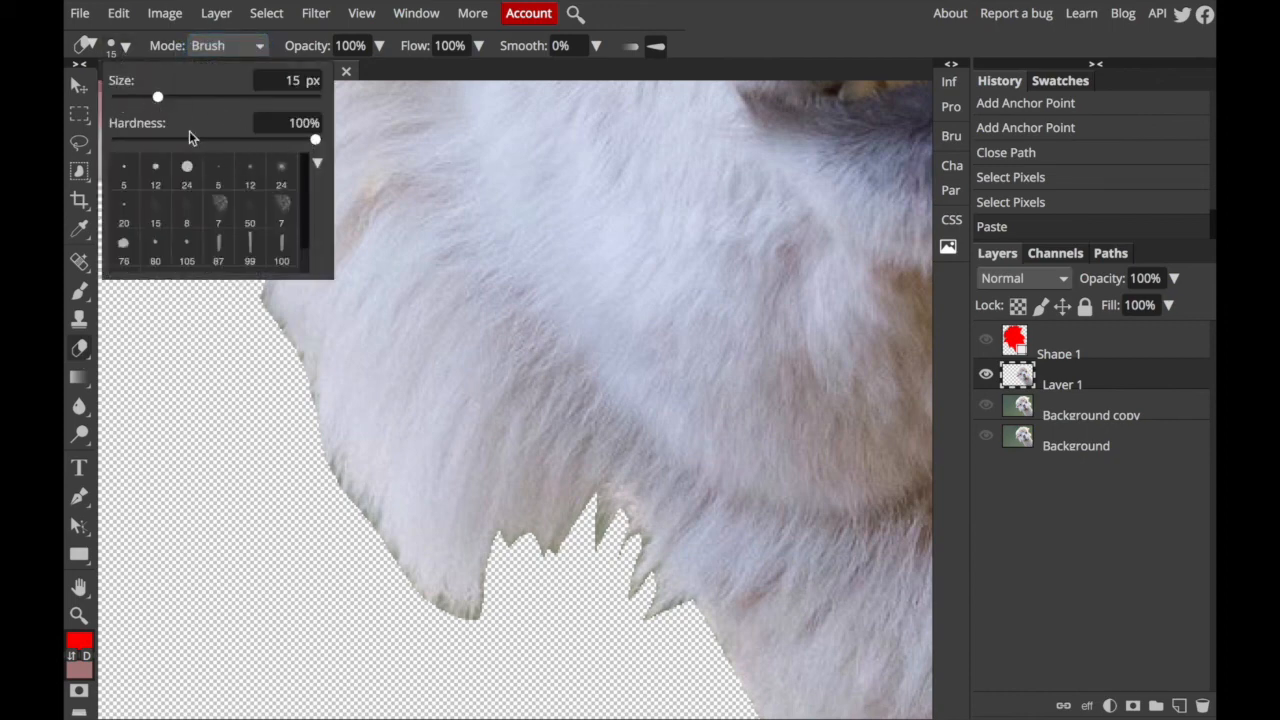
pyautogui.moveTo(157, 97)
pyautogui.mouseDown()
pyautogui.moveTo(217, 99)
pyautogui.moveTo(130, 97)
pyautogui.moveTo(147, 98)
pyautogui.mouseUp()
pyautogui.moveTo(315, 139); pyautogui.dragTo(118, 139)
pyautogui.moveTo(147, 97)
pyautogui.mouseDown()
pyautogui.moveTo(256, 97)
pyautogui.moveTo(457, 531)
pyautogui.moveTo(395, 543)
pyautogui.mouseUp()
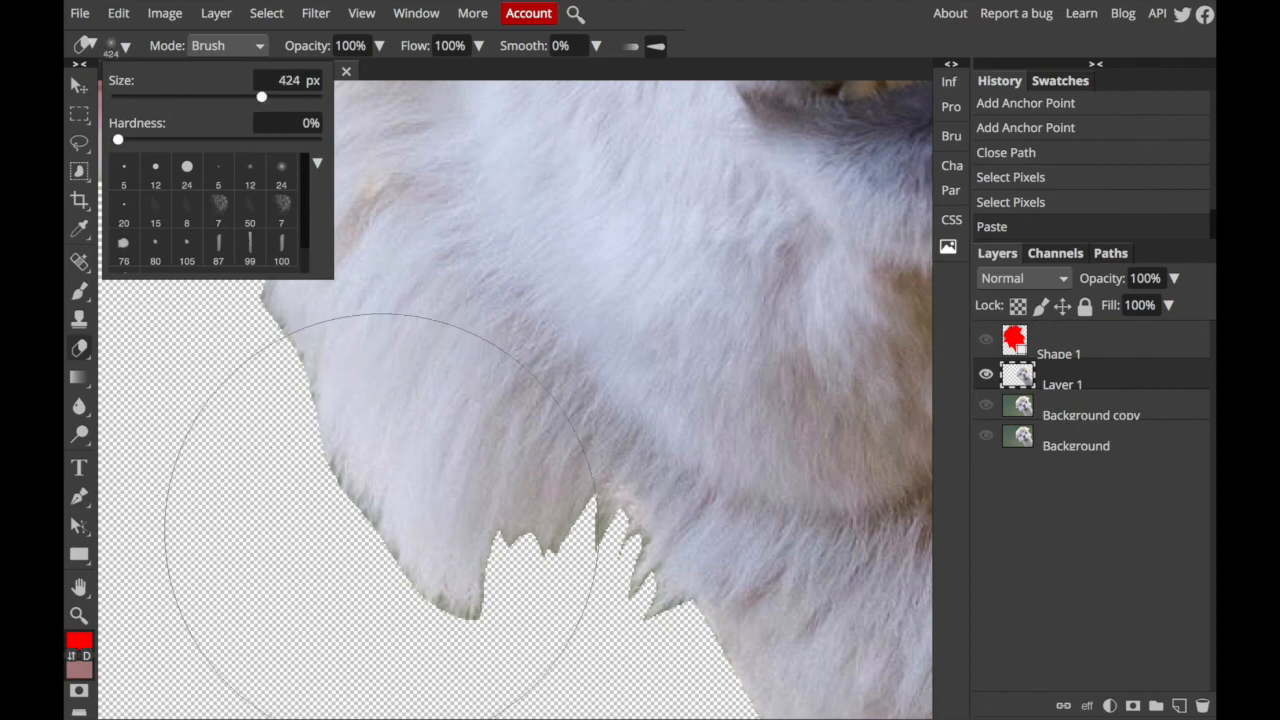
# Try erasing the fur edge below the left ear with the large soft brush, and undo the stroke.
pyautogui.click(381, 525)
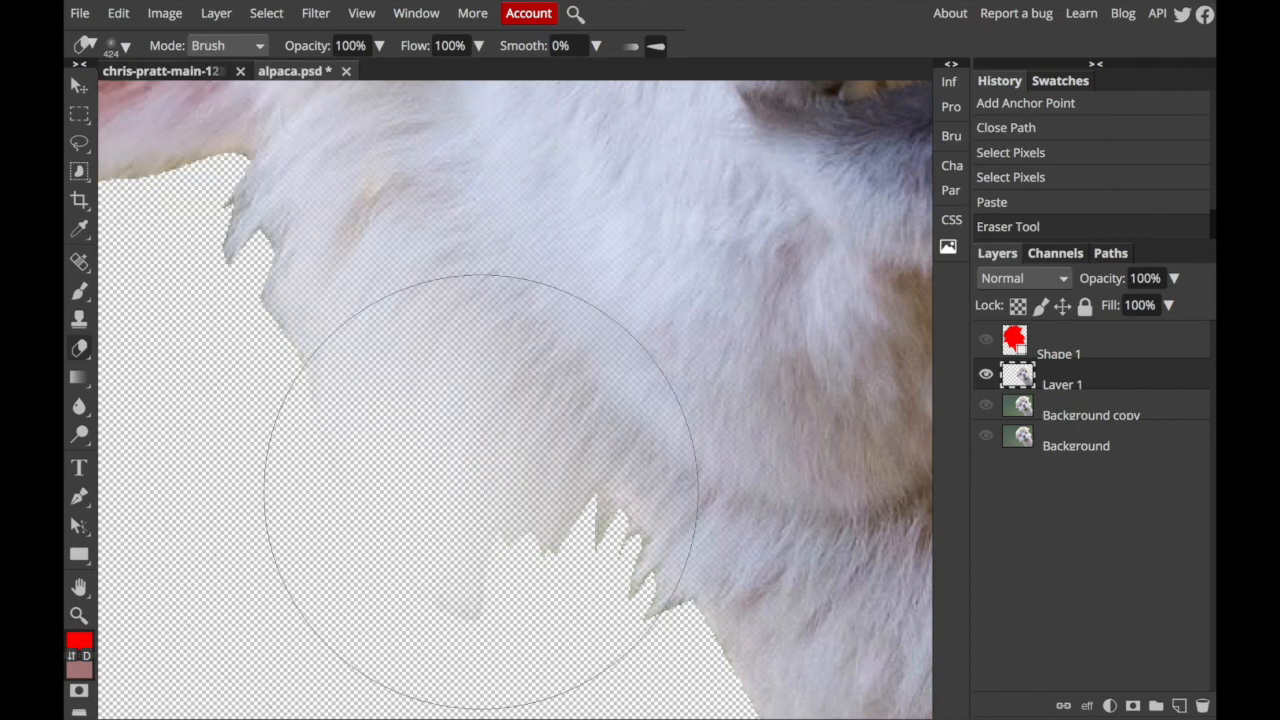
pyautogui.click(88, 89)
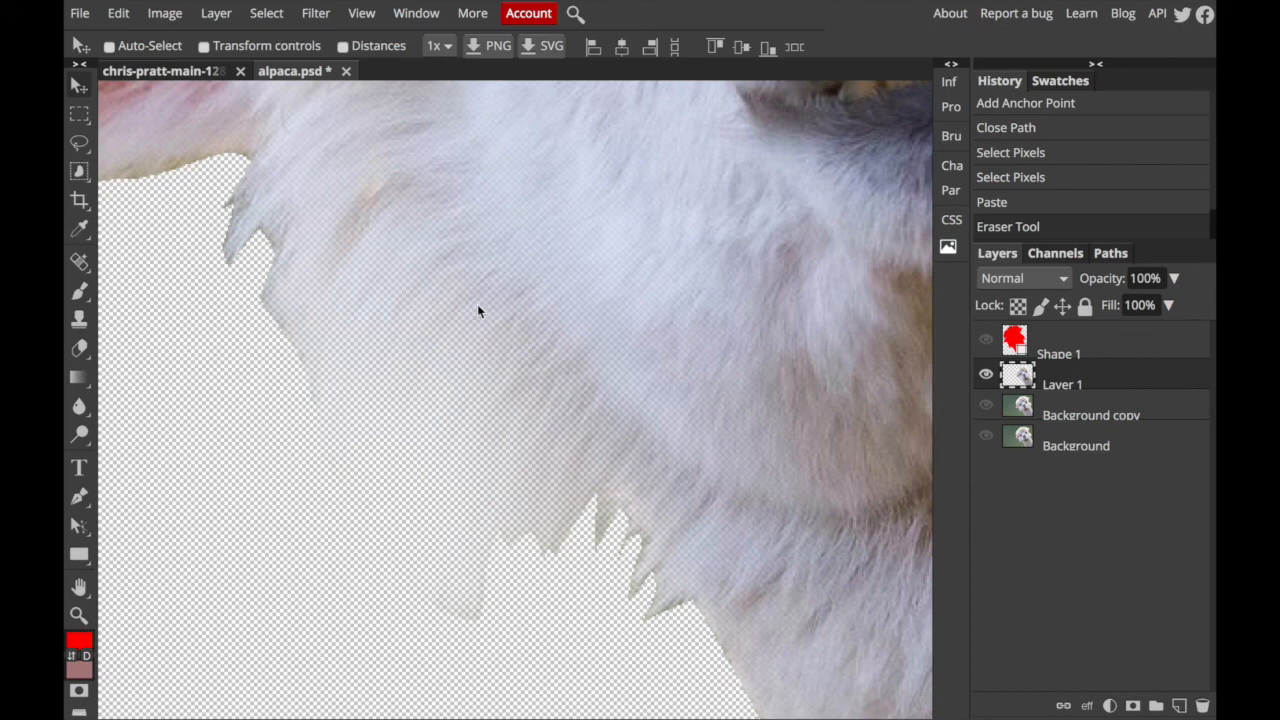
pyautogui.hotkey('ctrl', 'z')
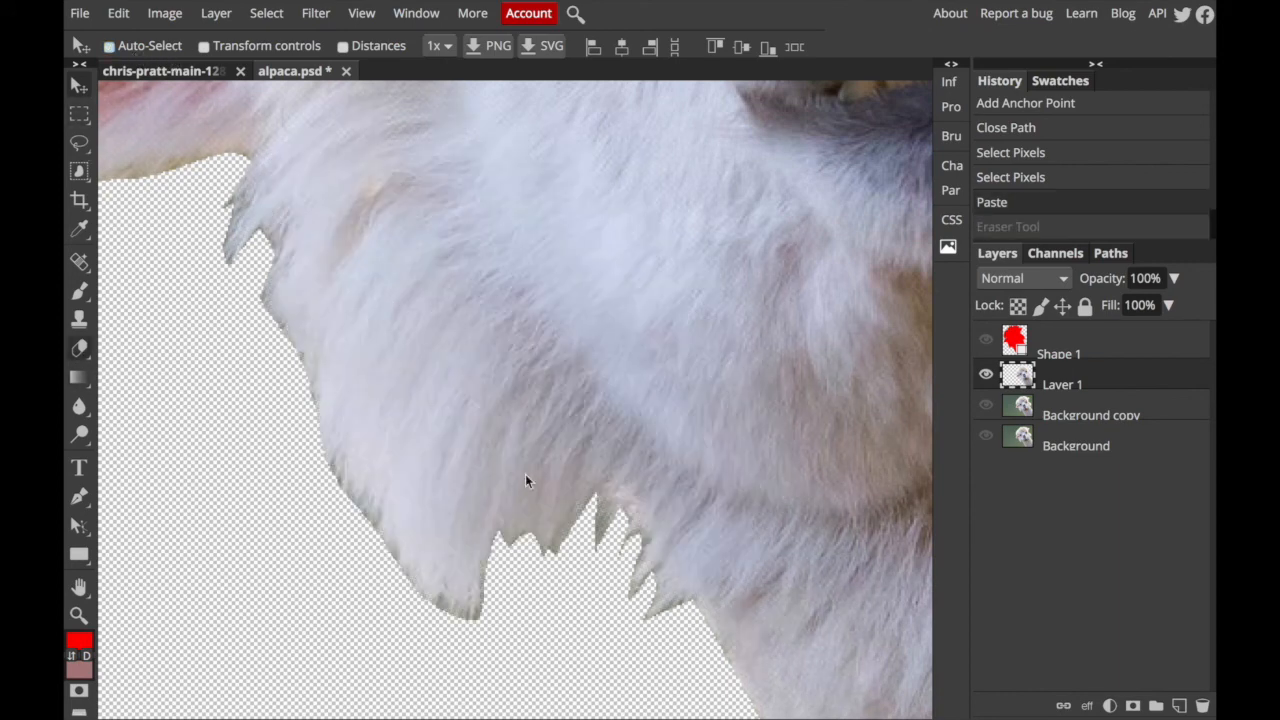
# Return to the Move tool and look over the whole alpaca cutout and its fur outline.
pyautogui.press('e')
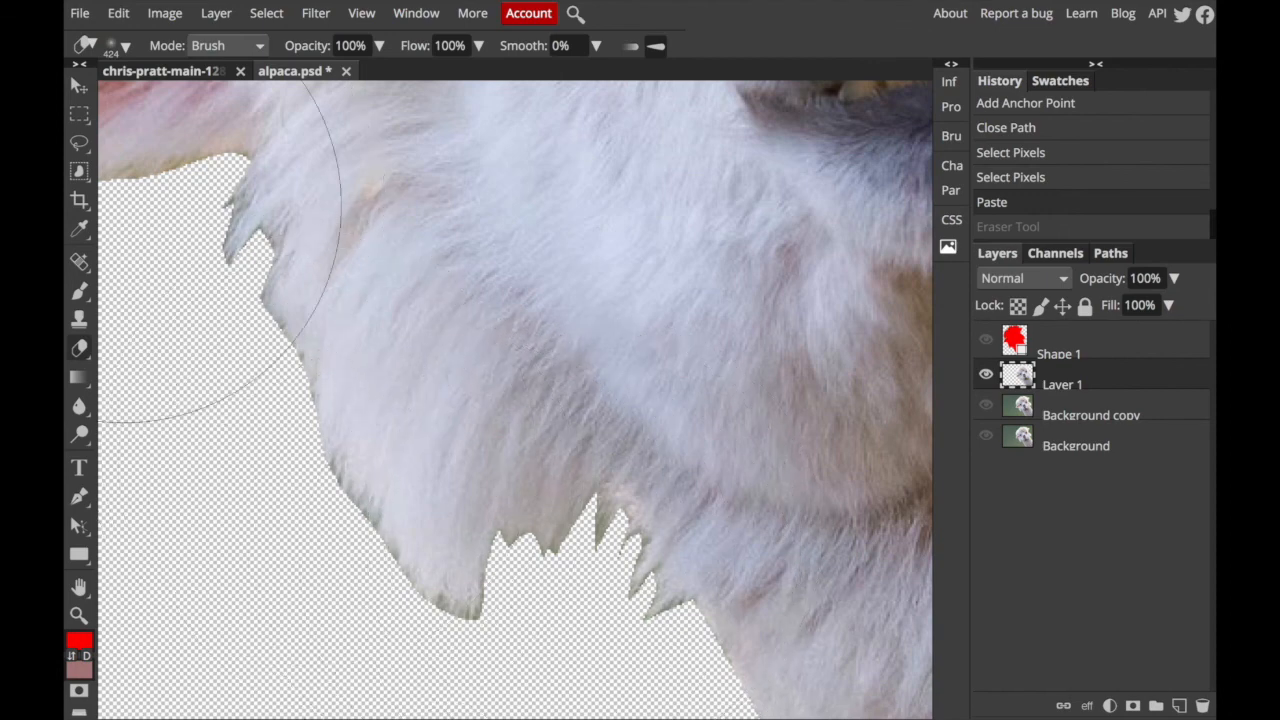
pyautogui.click(80, 86)
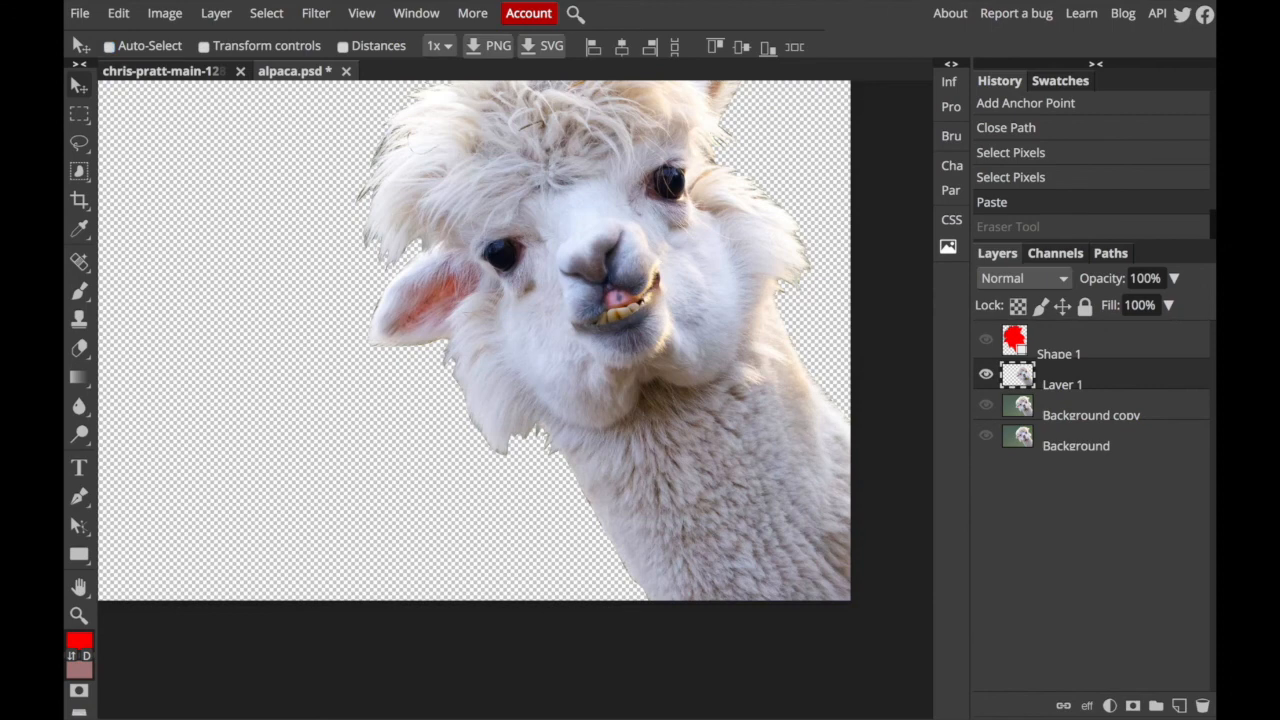
pyautogui.scroll(3, 494, 250)
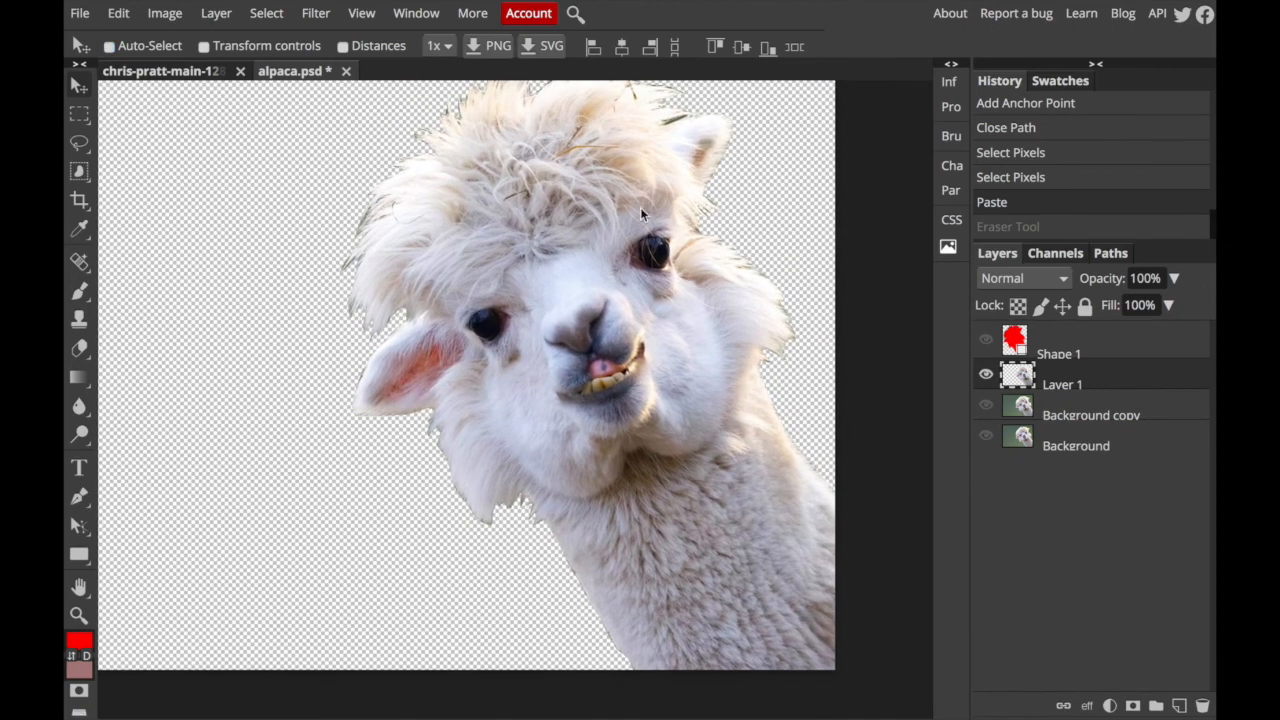
pyautogui.scroll(1, 494, 250)
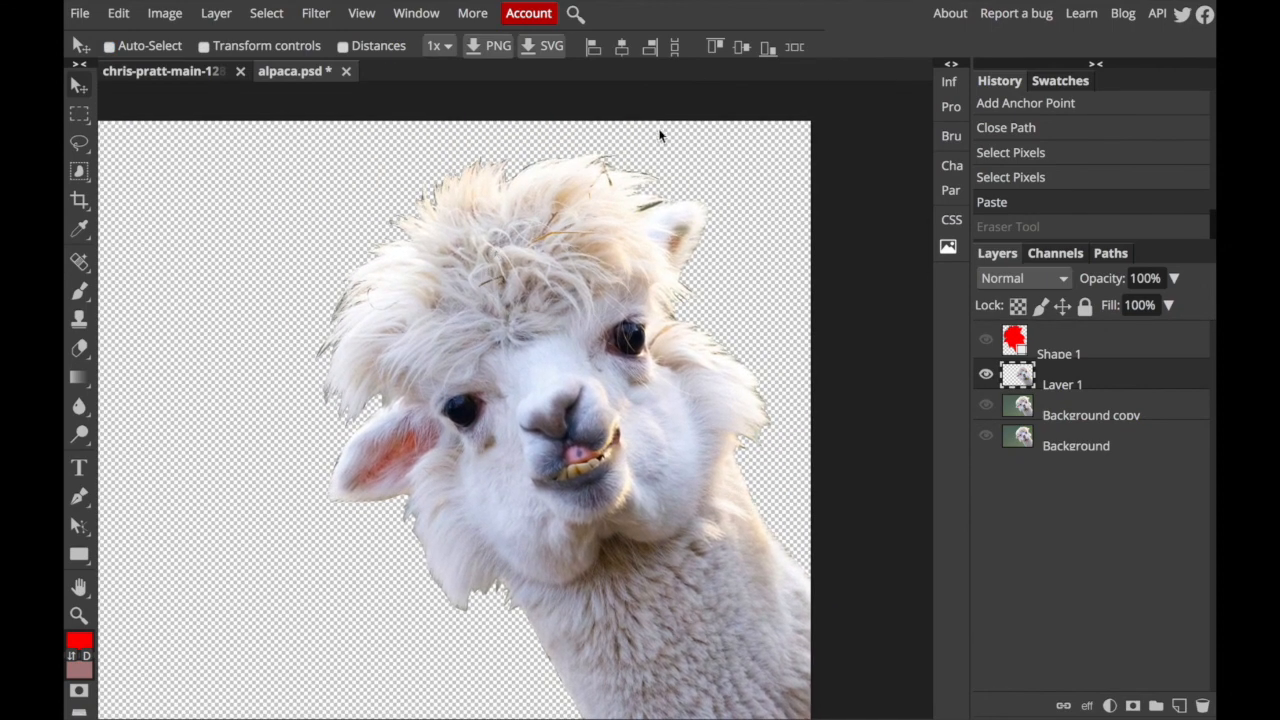
pyautogui.scroll(-2, 452, 405)
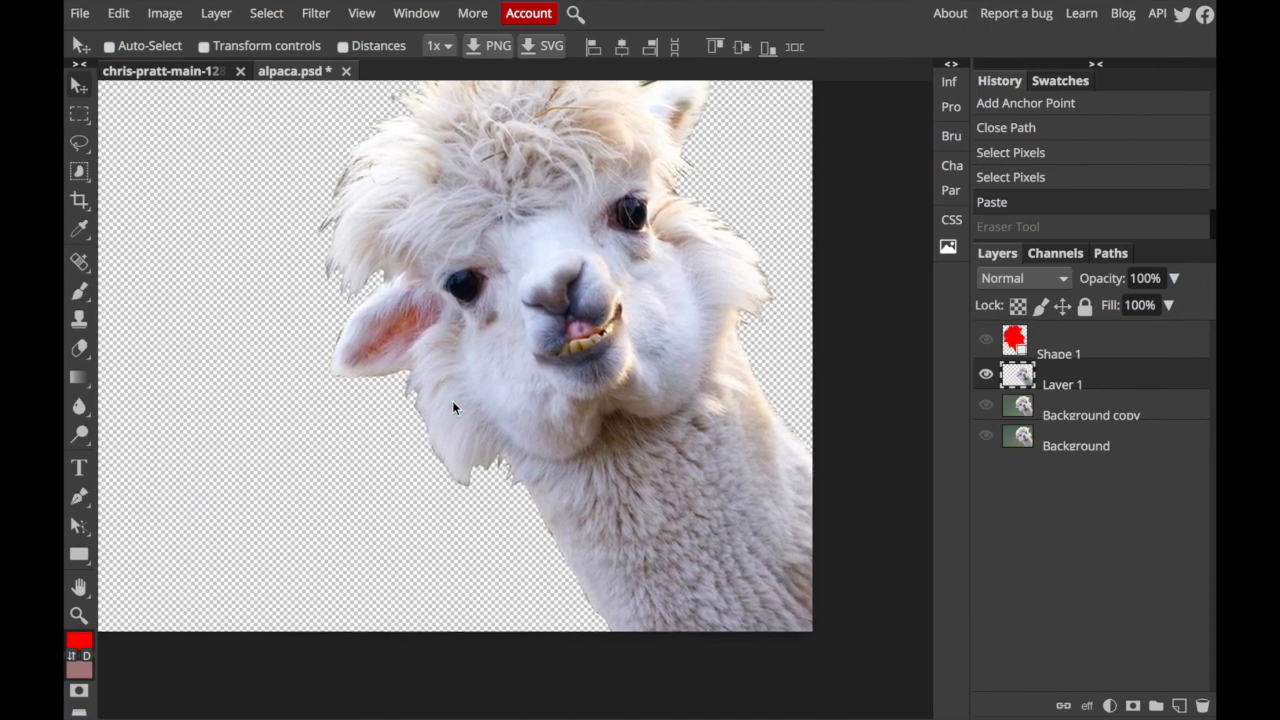
pyautogui.scroll(1, 453, 402)
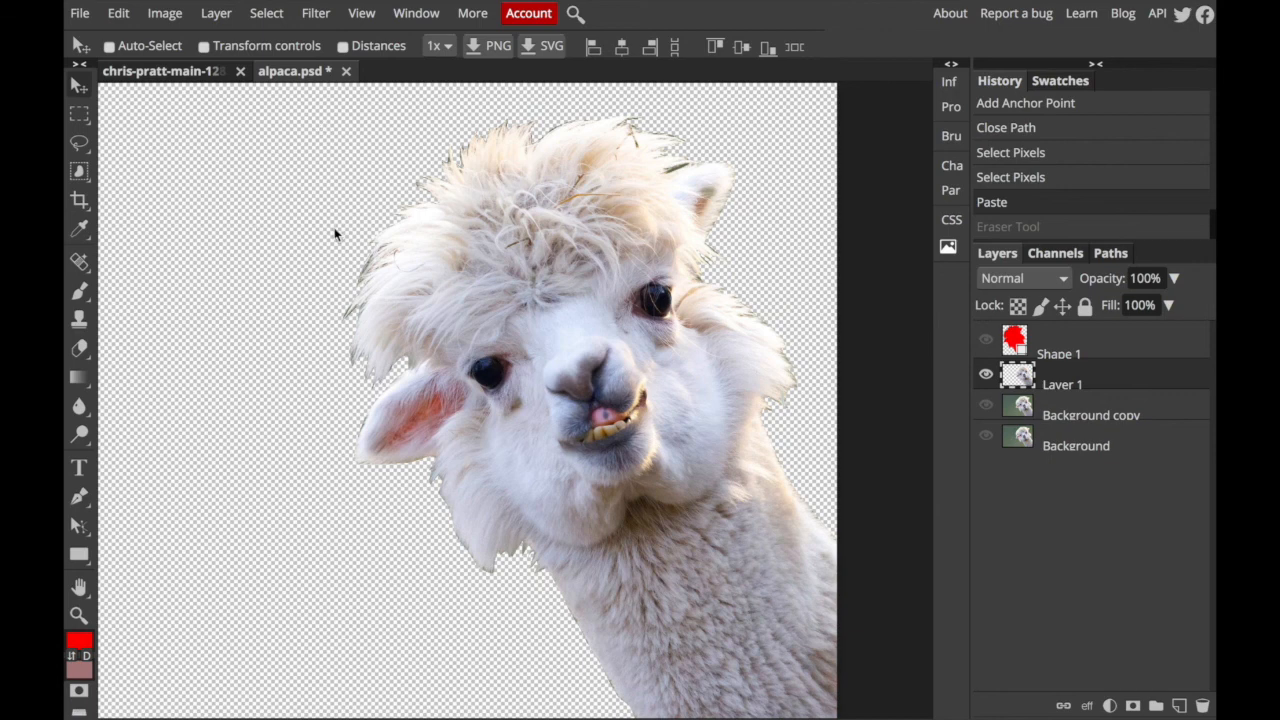
# Export the isolated alpaca cutout as a PNG at 1829 × 1371 px and 100% quality.
pyautogui.click(79, 13)
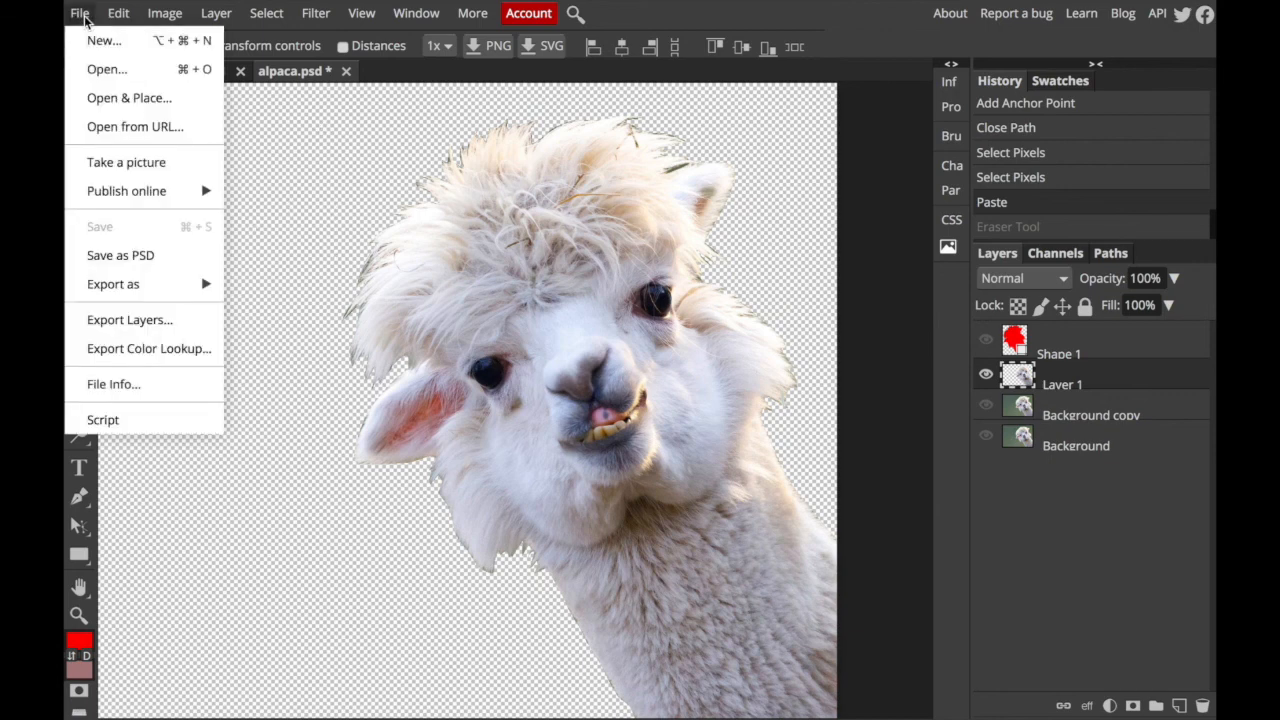
pyautogui.moveTo(177, 284)
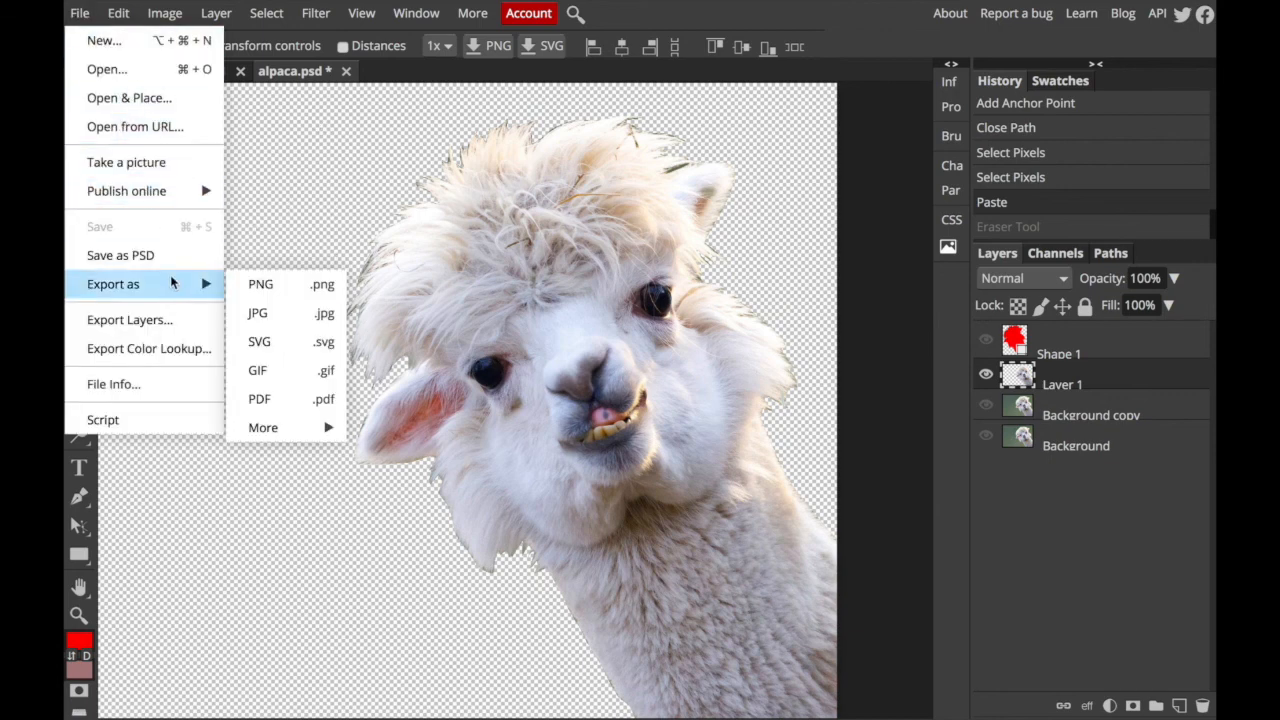
pyautogui.click(259, 285)
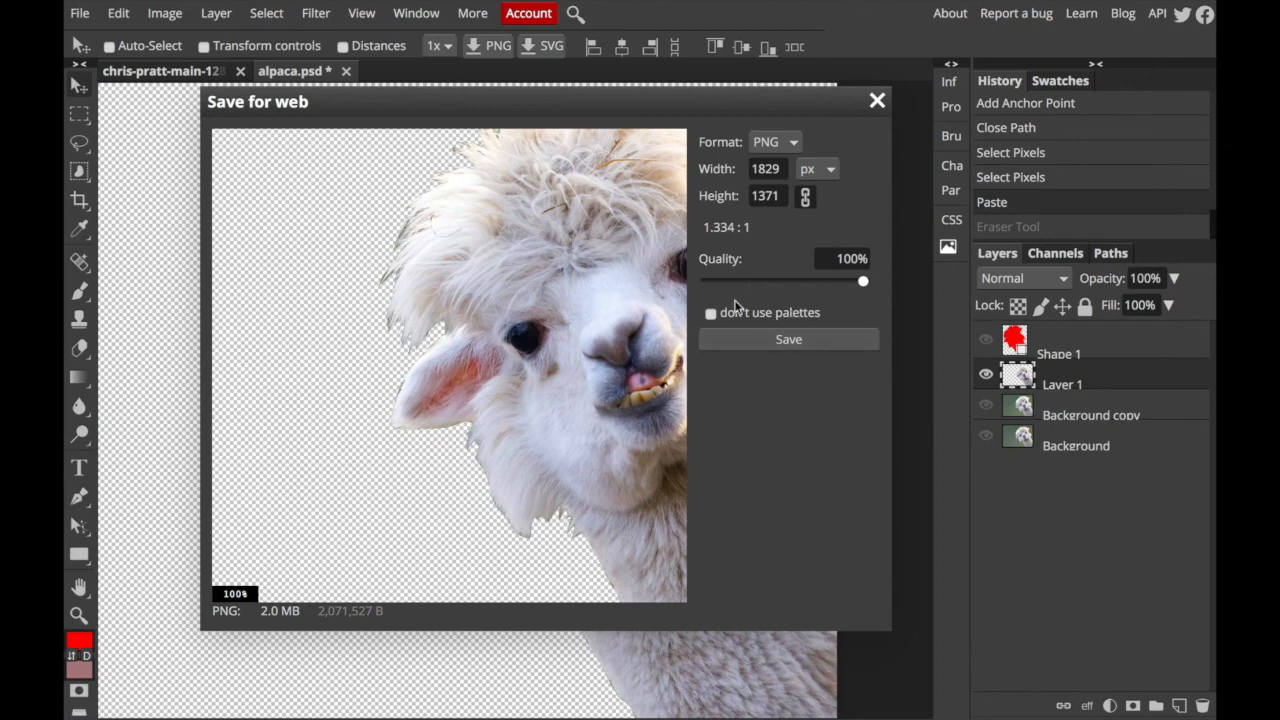
pyautogui.click(807, 343)
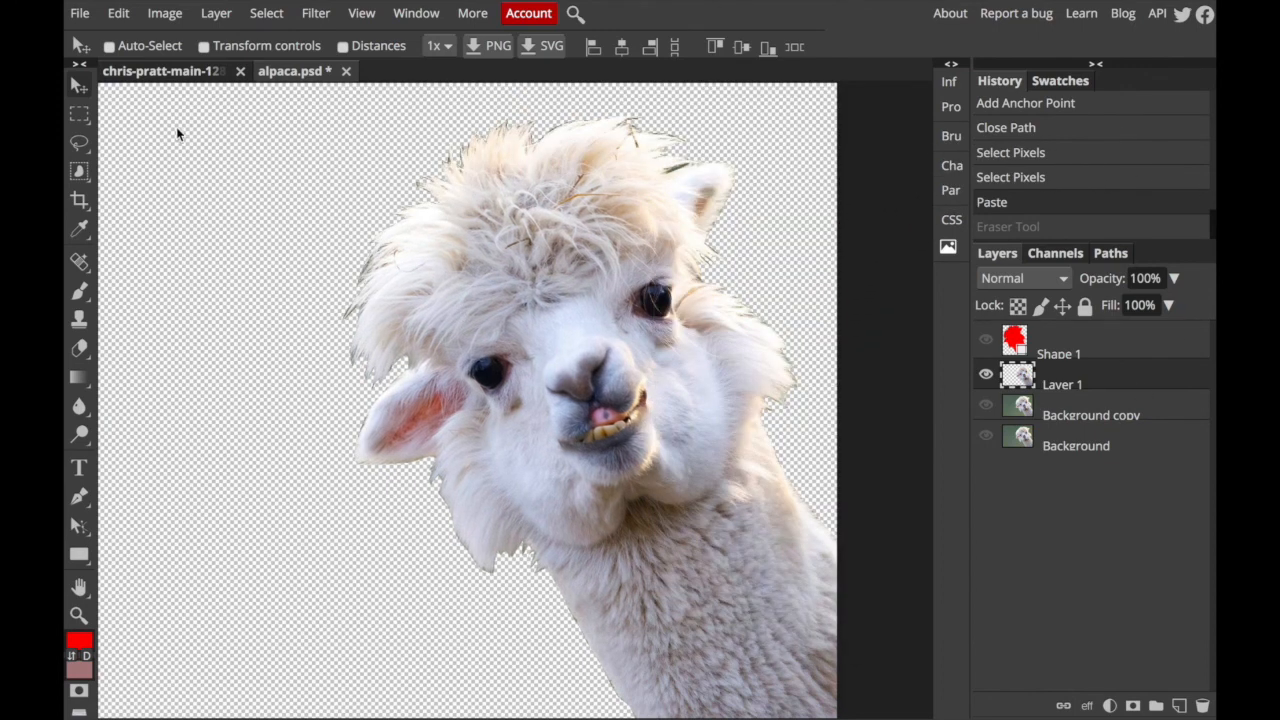
# Switch to the man's photo document and place the exported alpaca PNG from Downloads as a smart object.
pyautogui.click(157, 72)
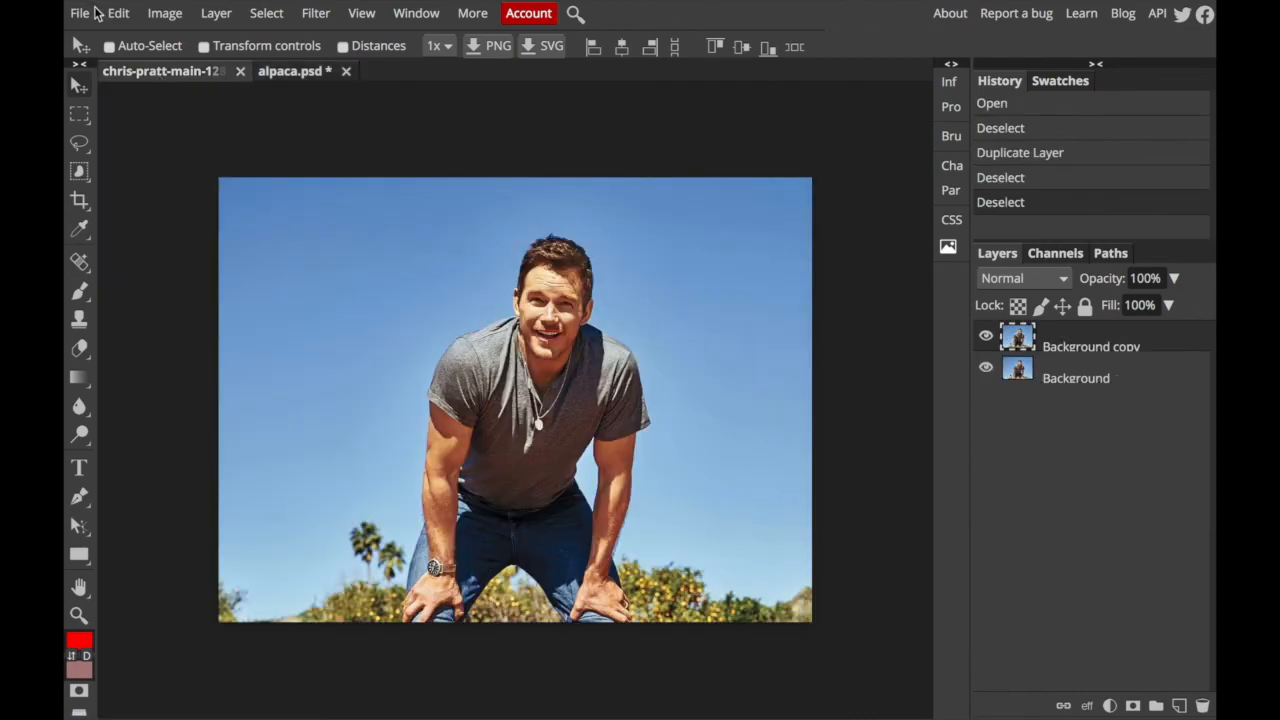
pyautogui.click(79, 13)
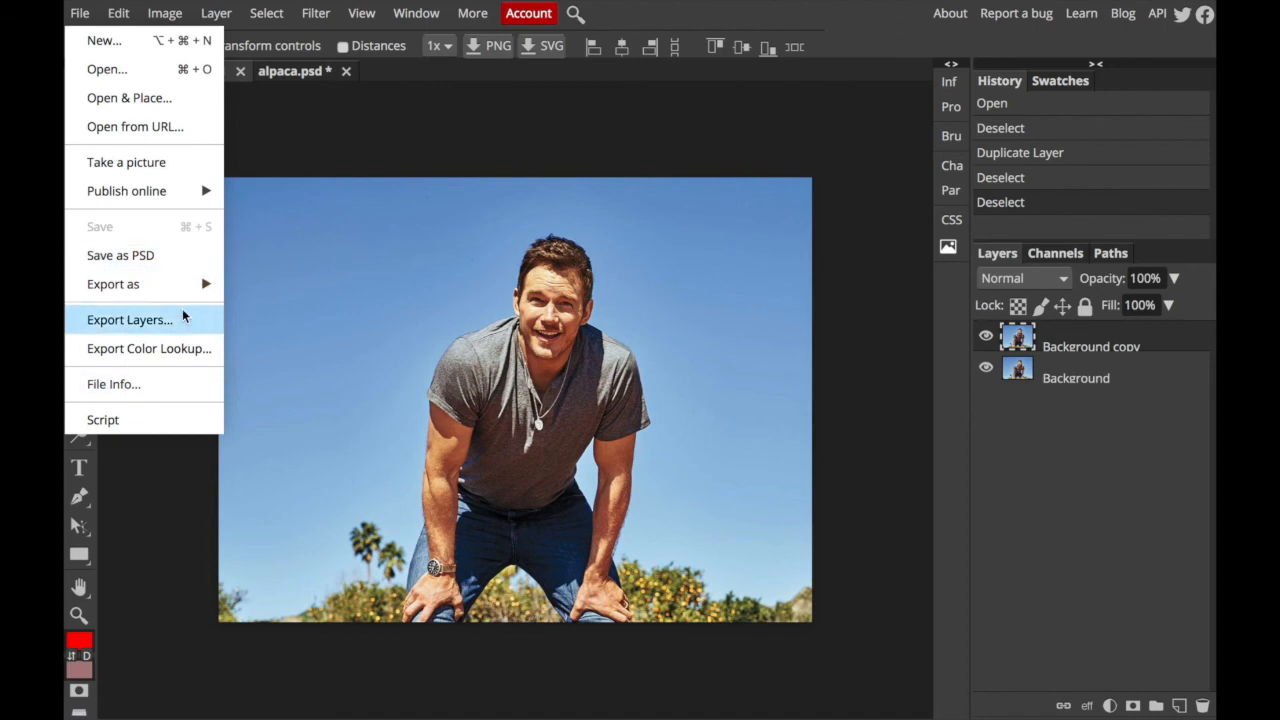
pyautogui.click(183, 104)
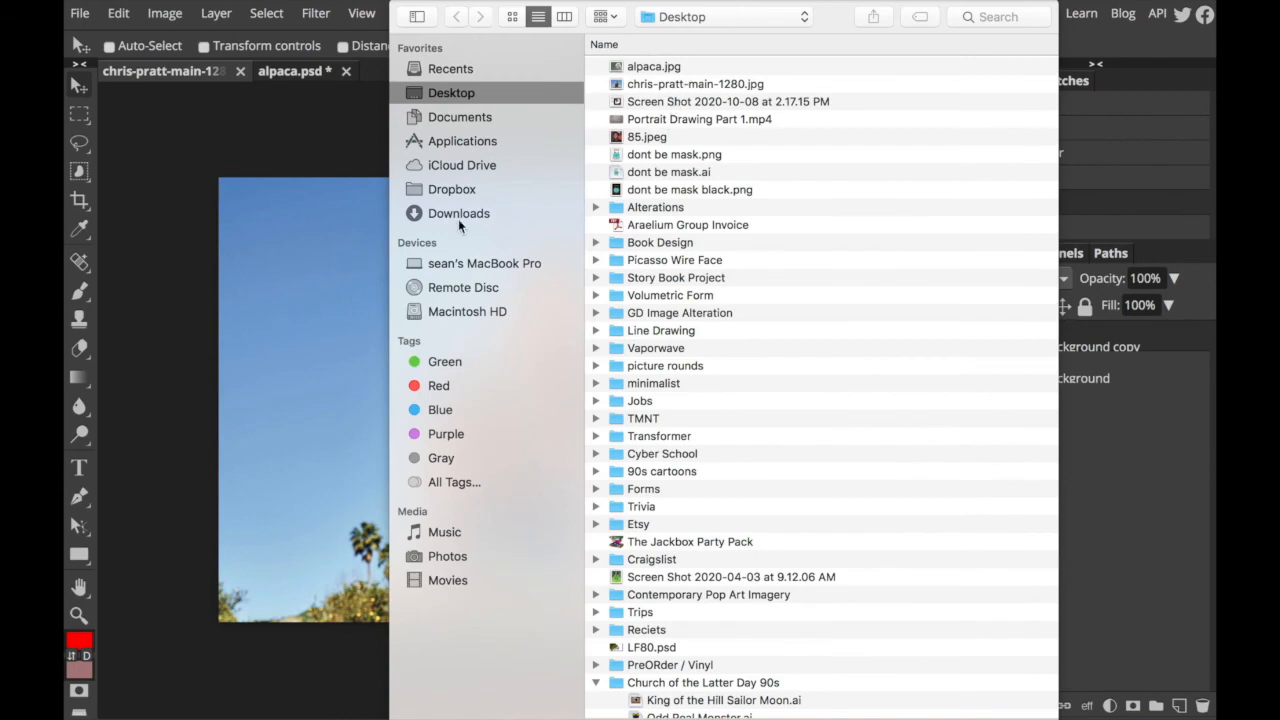
pyautogui.click(459, 214)
pyautogui.click(674, 68)
pyautogui.click(1006, 717)
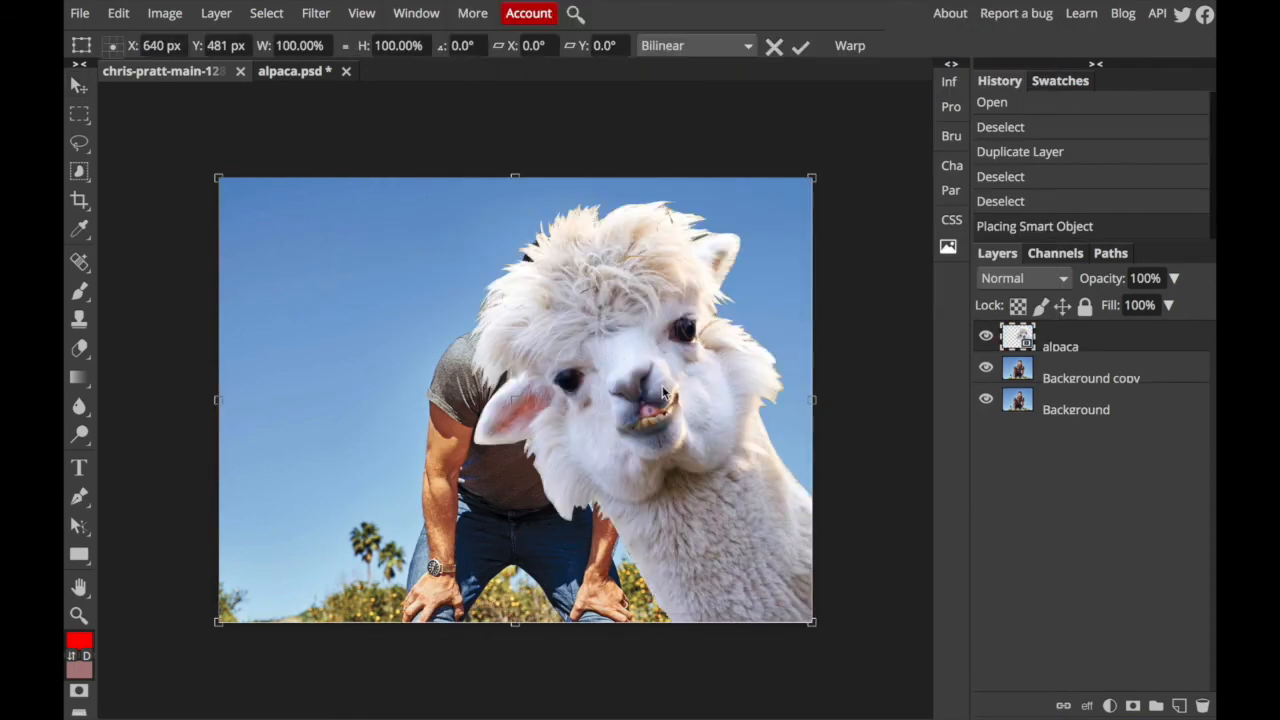
# Scale the placed alpaca proportionally to about 45% and position its head over the man's face.
pyautogui.moveTo(584, 397); pyautogui.dragTo(549, 317)
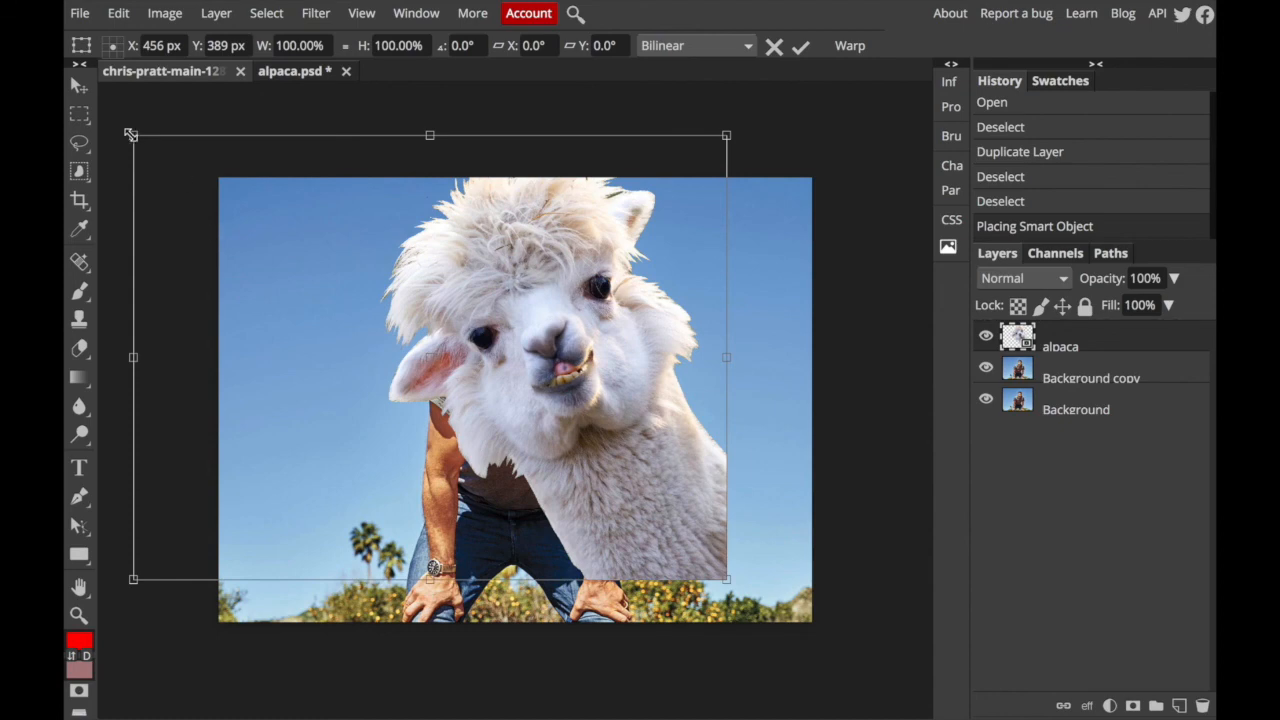
pyautogui.moveTo(133, 135); pyautogui.dragTo(394, 342)
pyautogui.moveTo(590, 382); pyautogui.dragTo(479, 203)
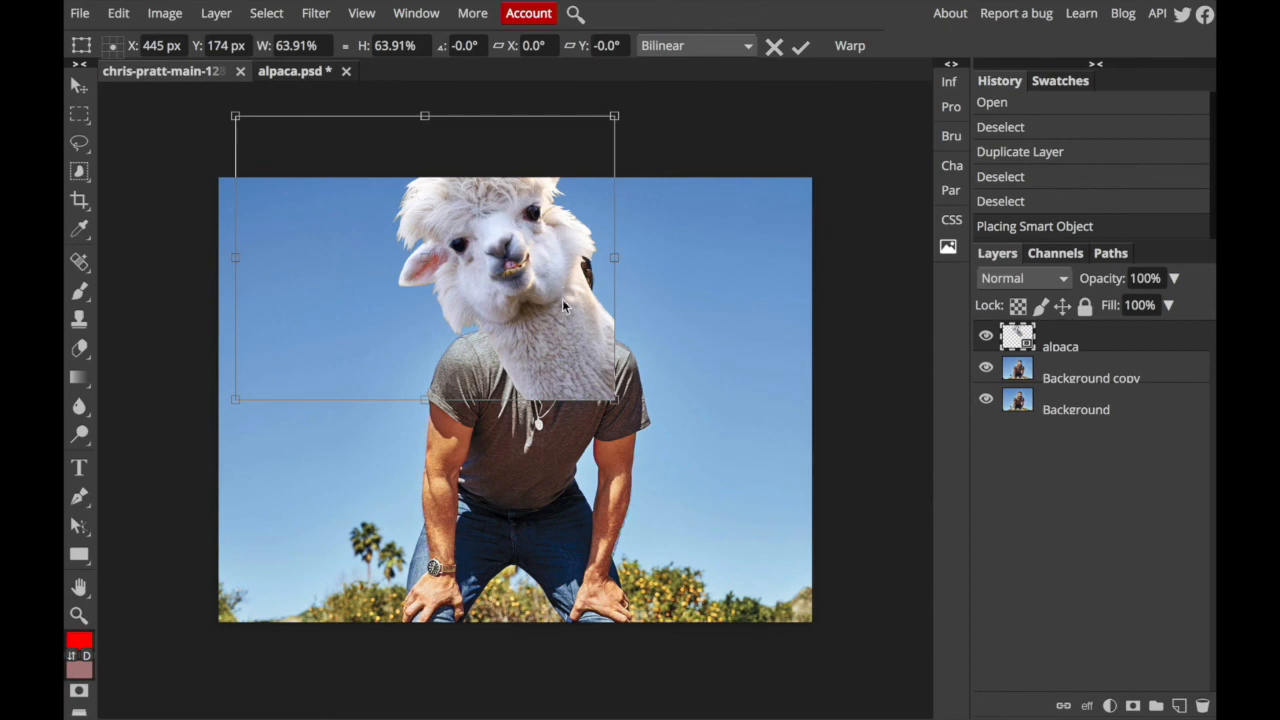
pyautogui.moveTo(612, 133); pyautogui.dragTo(621, 222)
pyautogui.moveTo(249, 209); pyautogui.dragTo(355, 256)
pyautogui.moveTo(558, 407); pyautogui.dragTo(537, 305)
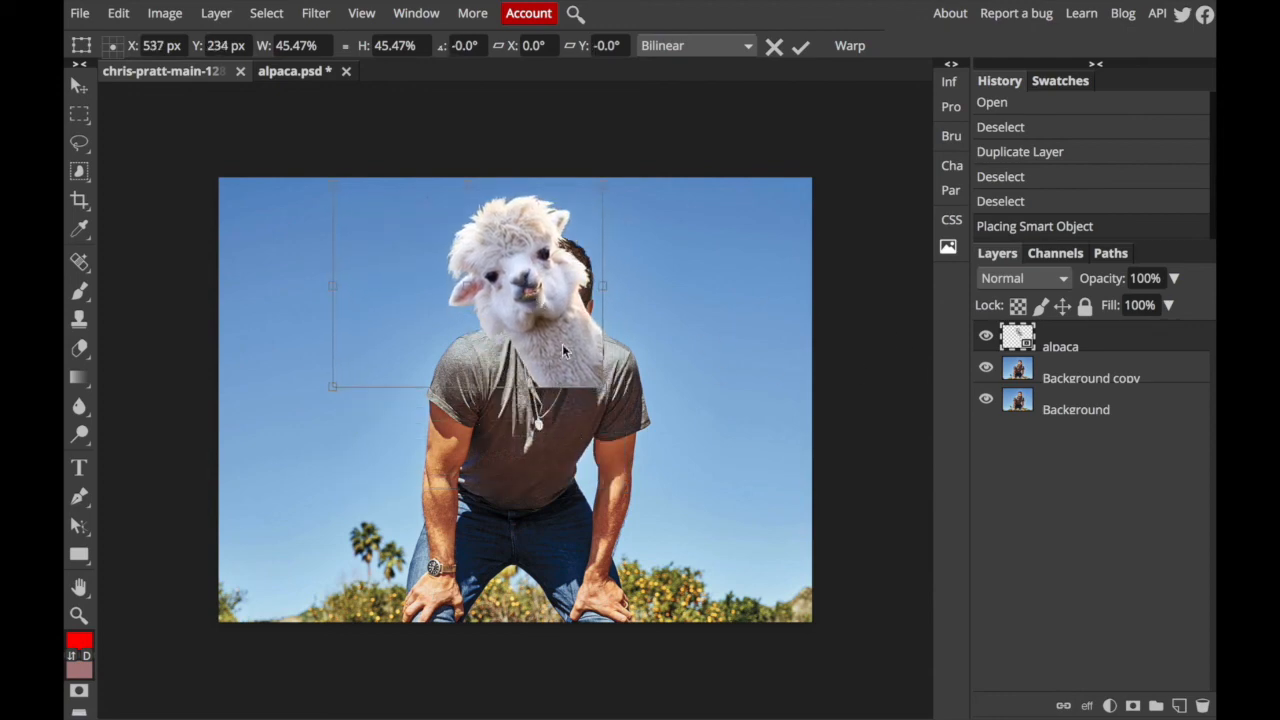
pyautogui.press('Return')
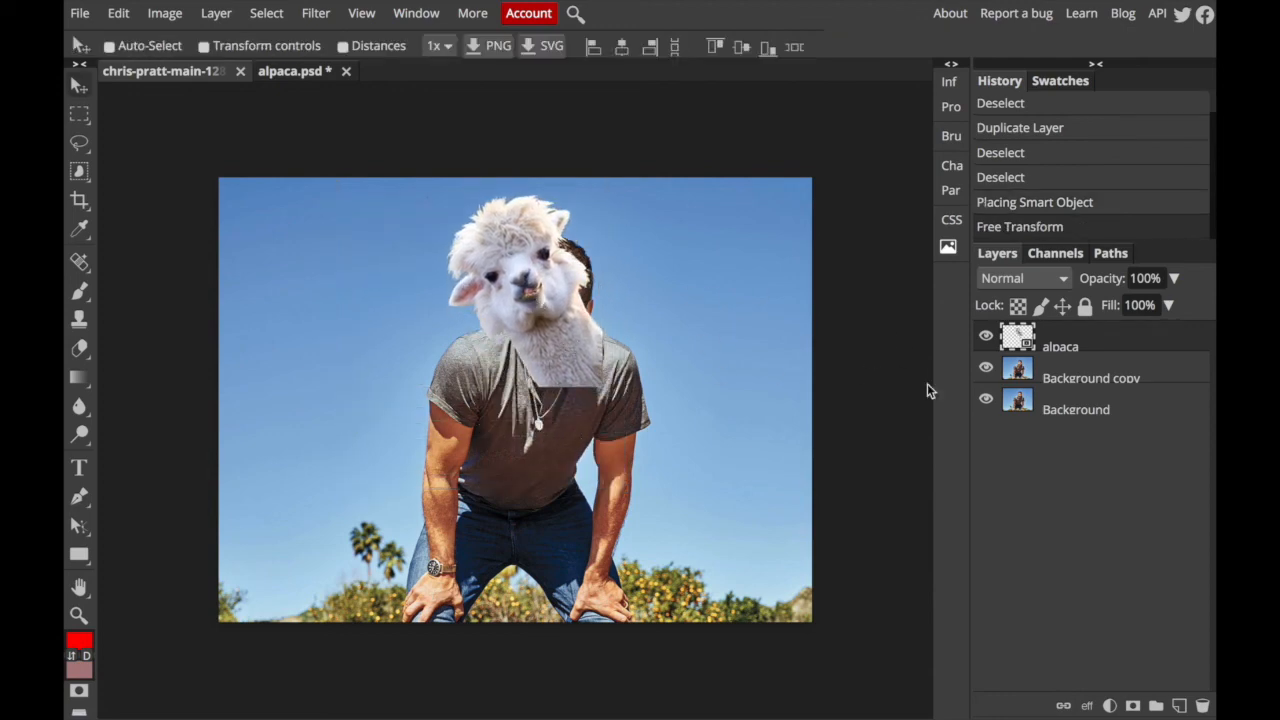
# Duplicate the alpaca layer, and hide the original alpaca and Background layers.
pyautogui.rightClick(1022, 341)
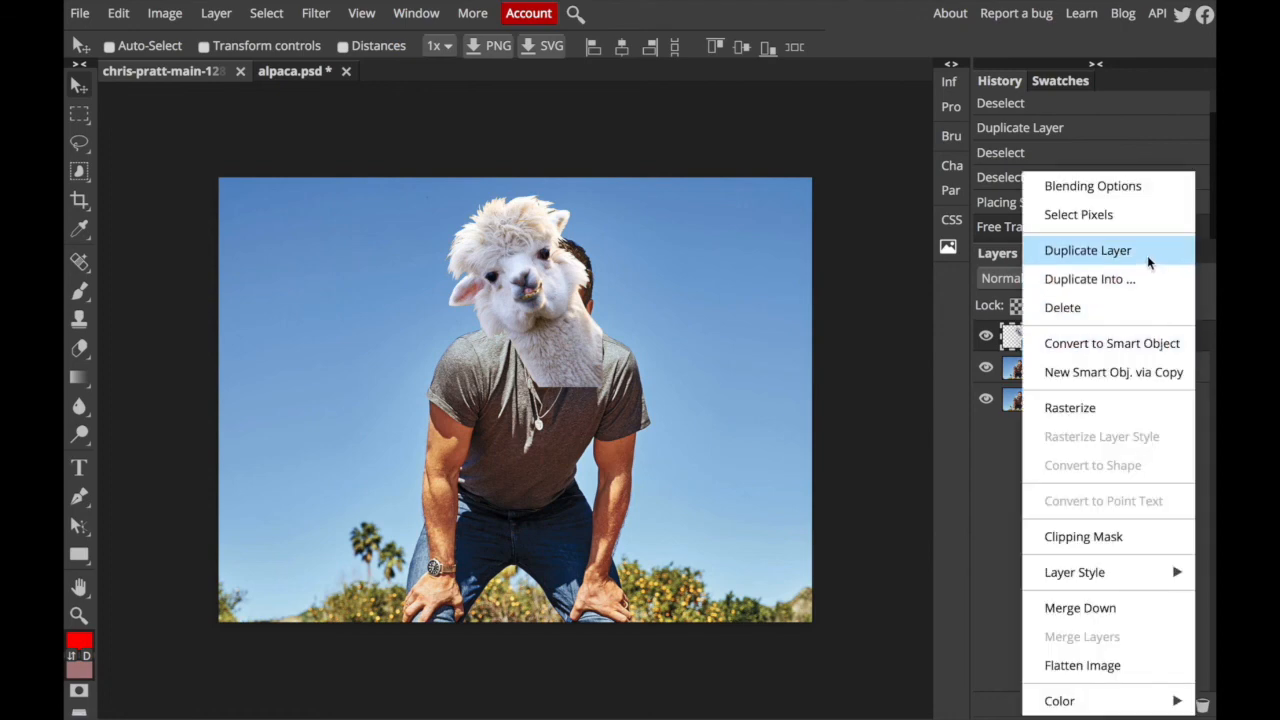
pyautogui.click(979, 496)
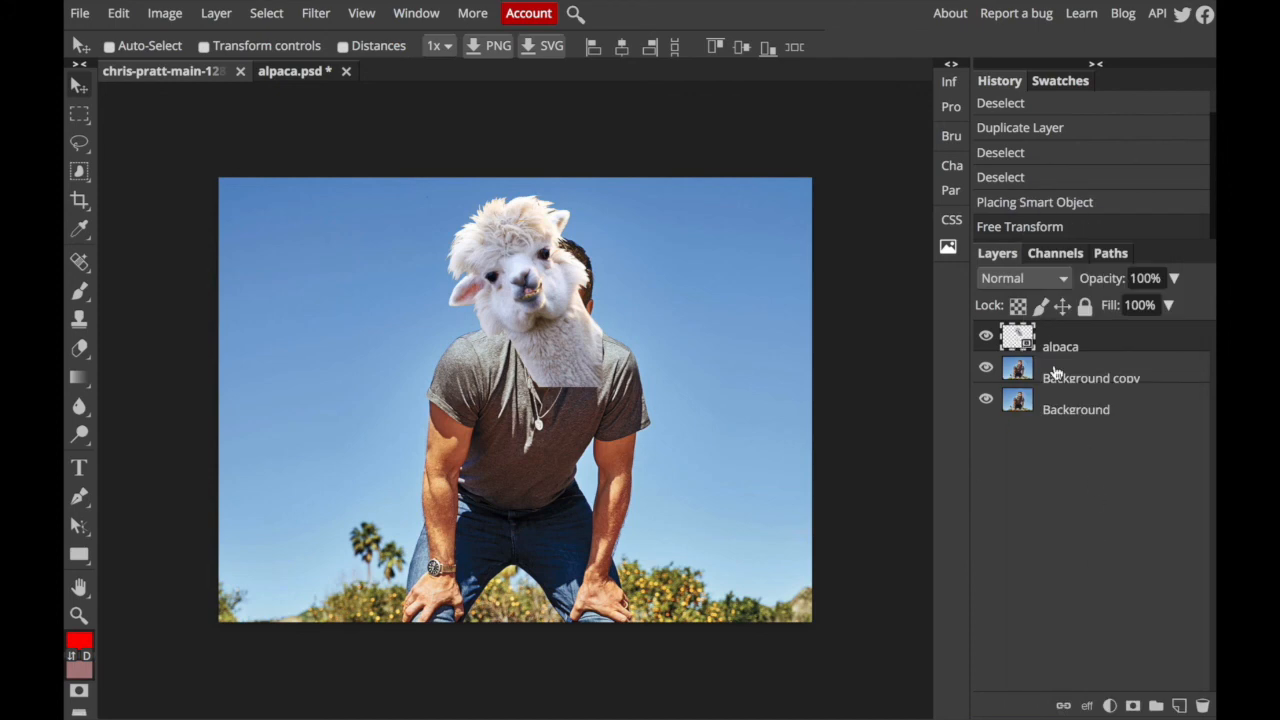
pyautogui.moveTo(1017, 337); pyautogui.dragTo(1180, 705)
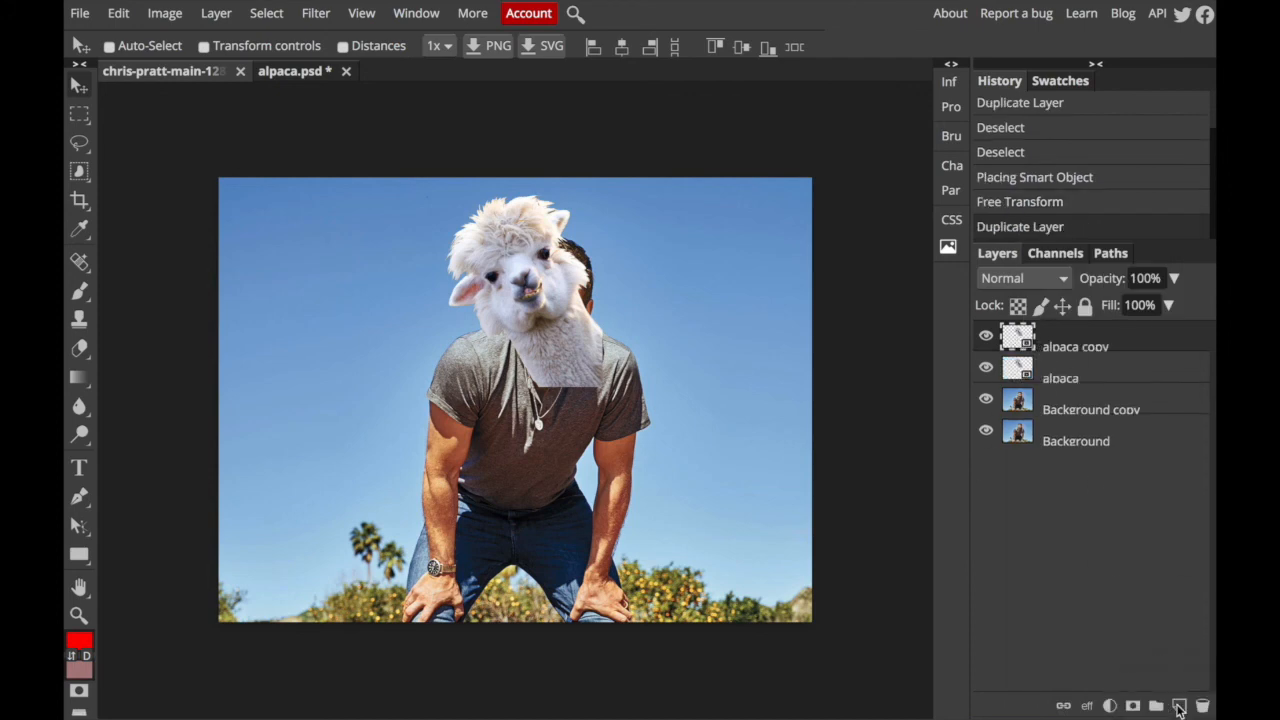
pyautogui.click(985, 370)
pyautogui.click(986, 430)
# Rasterize both the alpaca copy and the original alpaca layers.
pyautogui.rightClick(1050, 347)
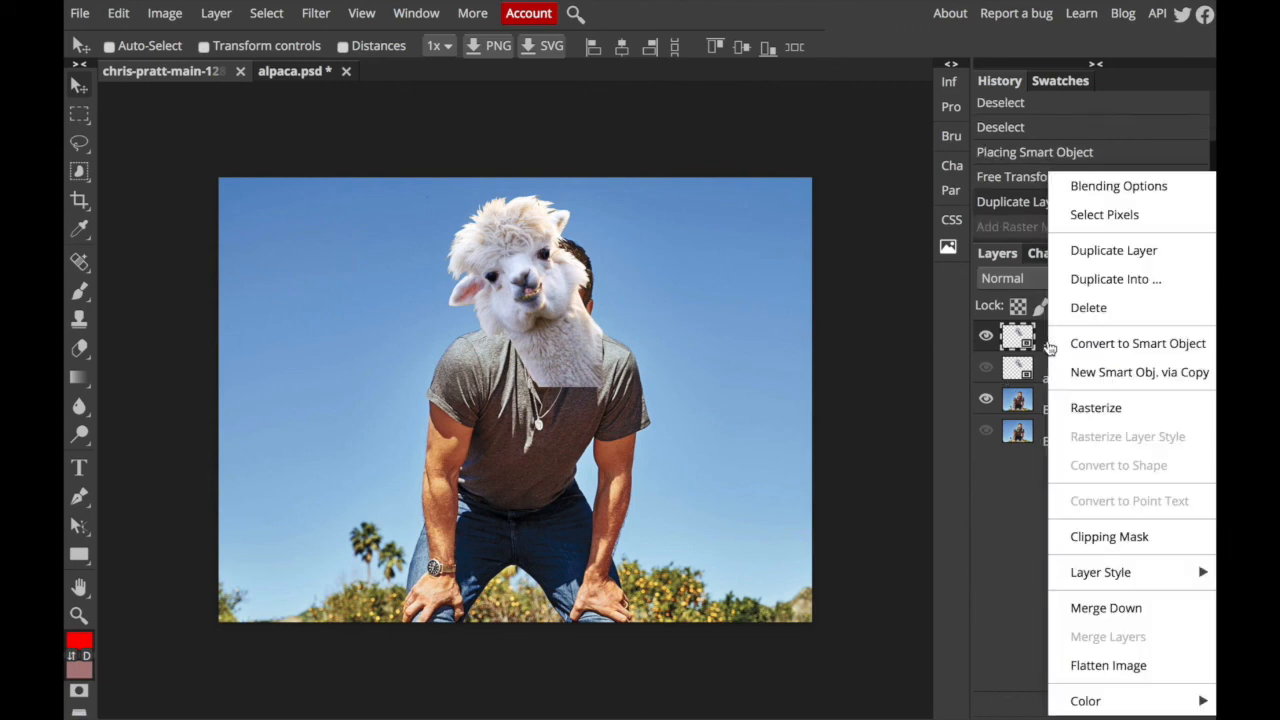
pyautogui.click(1104, 412)
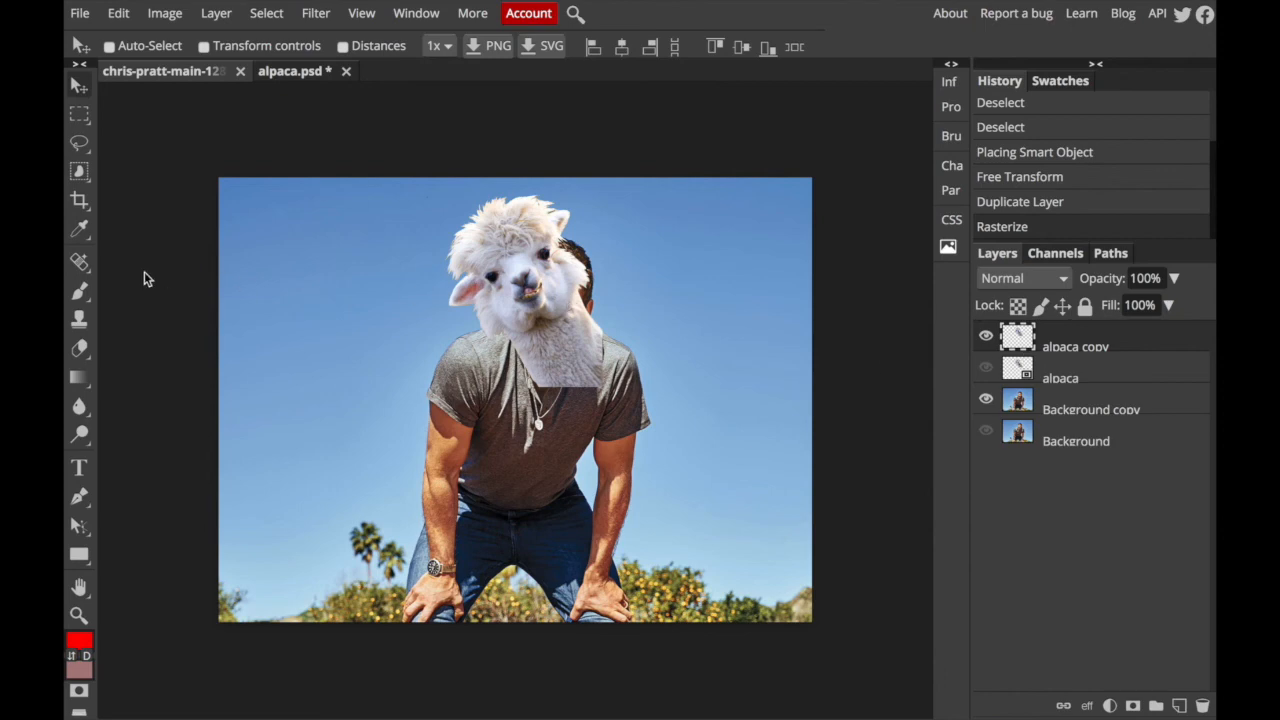
pyautogui.rightClick(1052, 378)
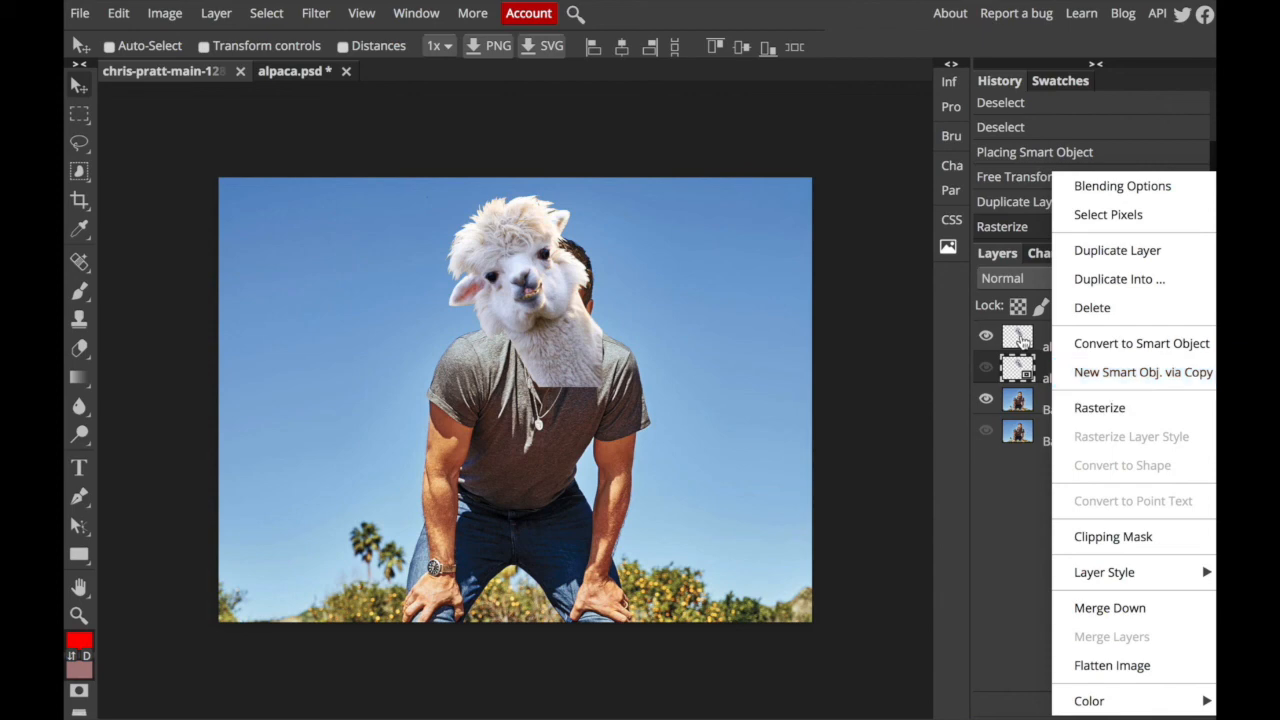
pyautogui.click(1111, 415)
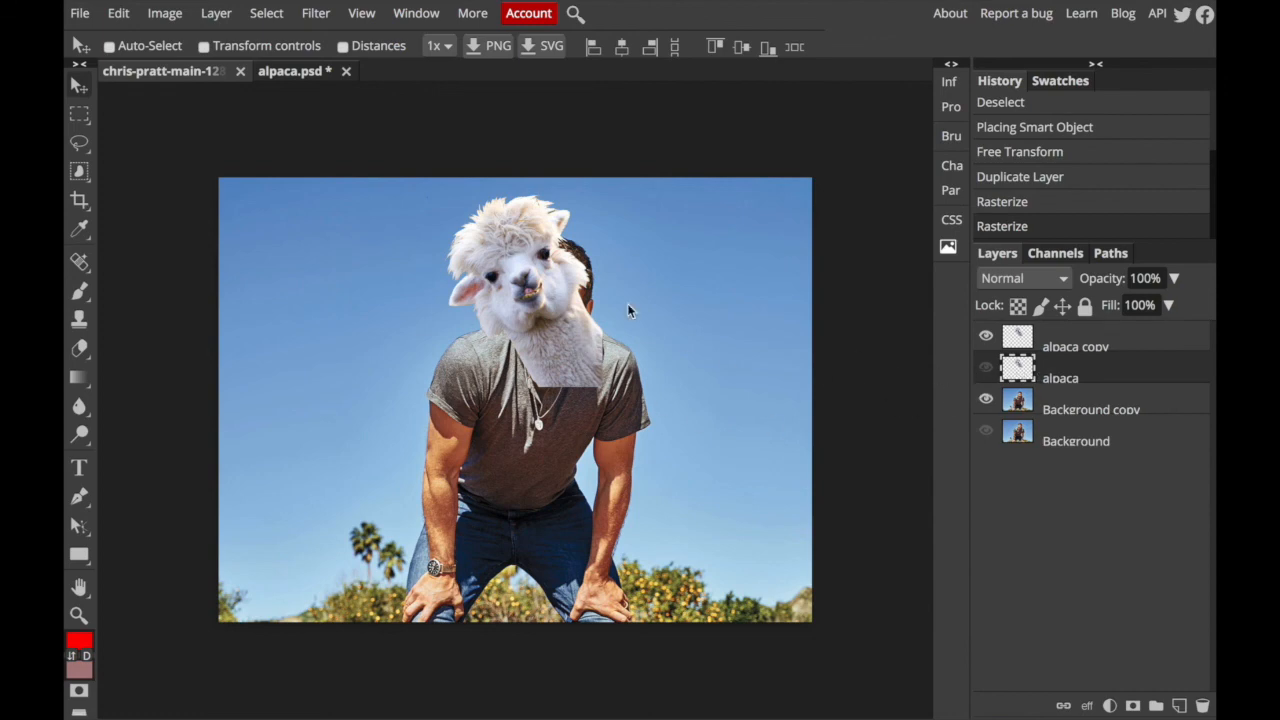
# Move the alpaca copy off the man's face into the sky beside his shoulder.
pyautogui.moveTo(566, 322); pyautogui.dragTo(556, 285)
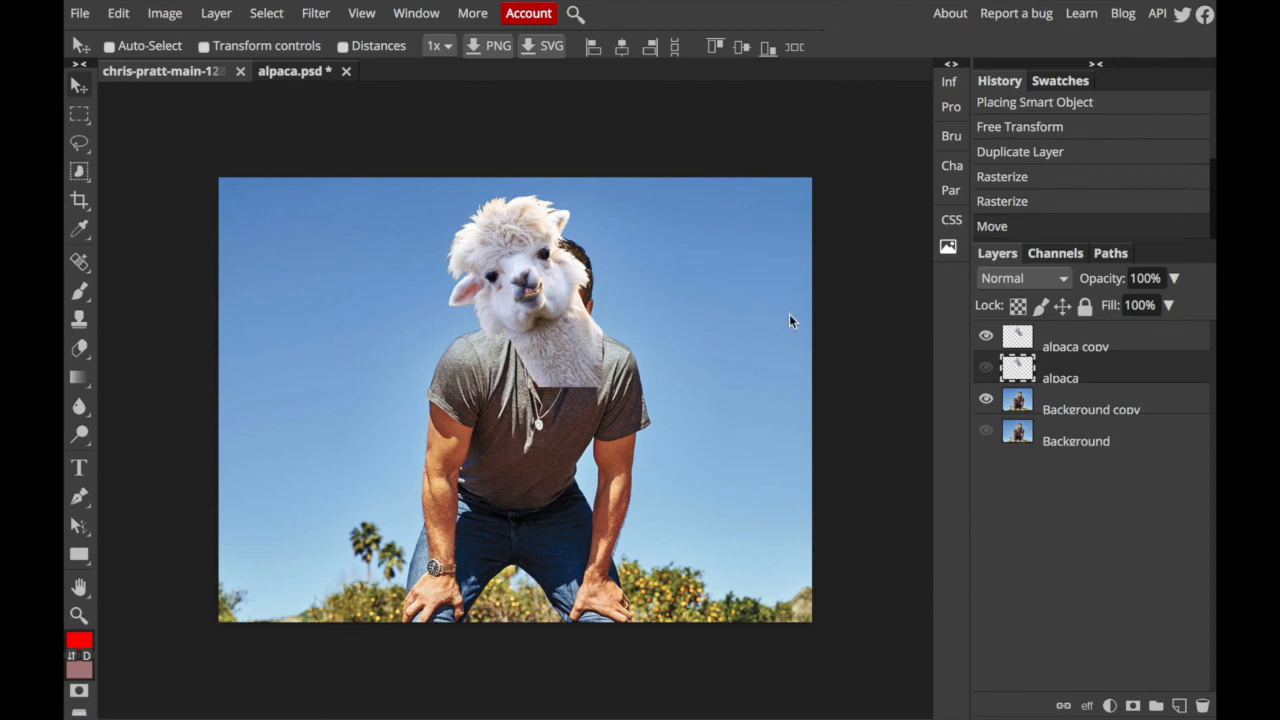
pyautogui.click(1112, 347)
pyautogui.moveTo(566, 344)
pyautogui.mouseDown()
pyautogui.moveTo(586, 294)
pyautogui.moveTo(553, 294)
pyautogui.moveTo(567, 336)
pyautogui.moveTo(547, 360)
pyautogui.mouseUp()
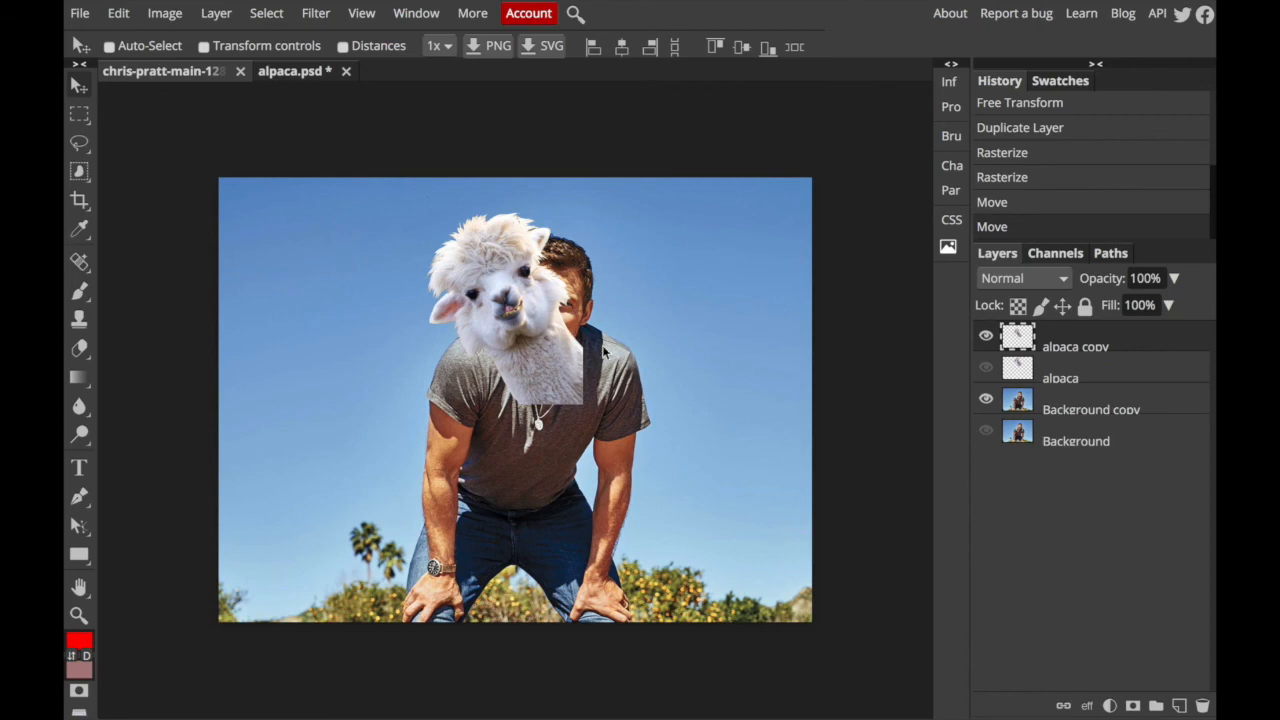
pyautogui.moveTo(550, 360); pyautogui.dragTo(395, 437)
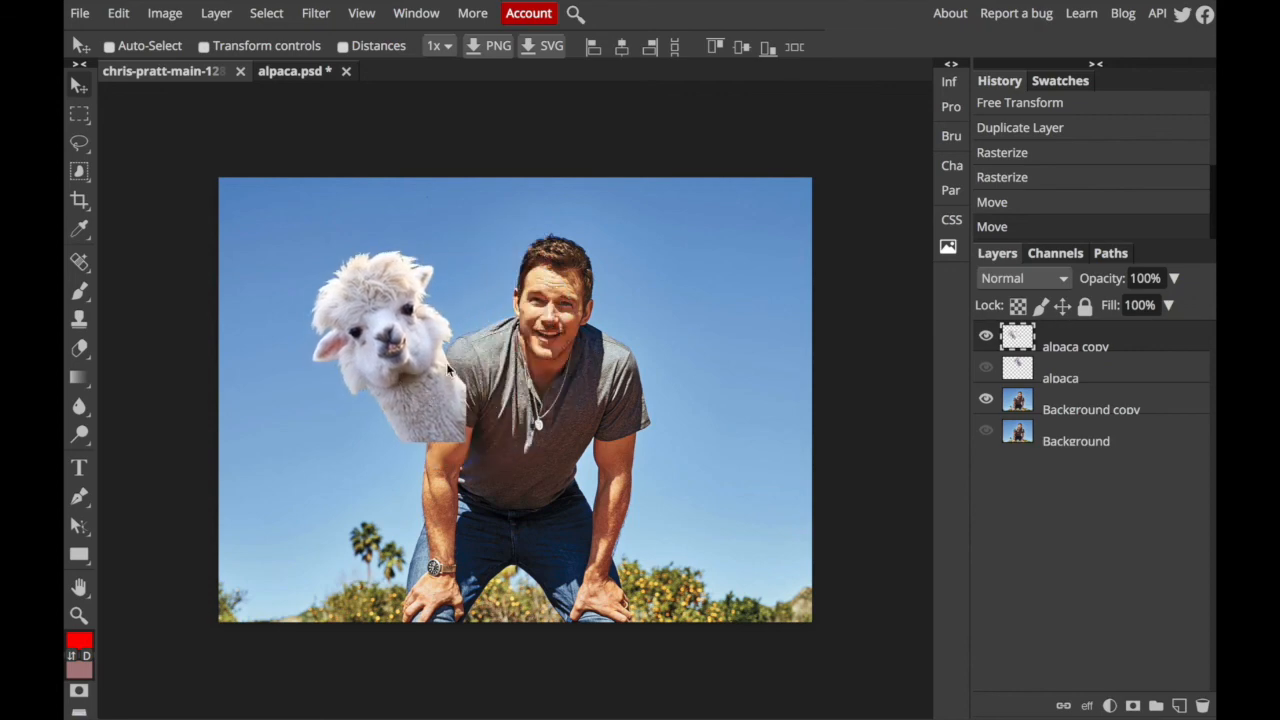
# Free-transform the alpaca copy, rotating it clockwise about 30° so it stands upright, and position it over the man's head and collar.
pyautogui.click(118, 14)
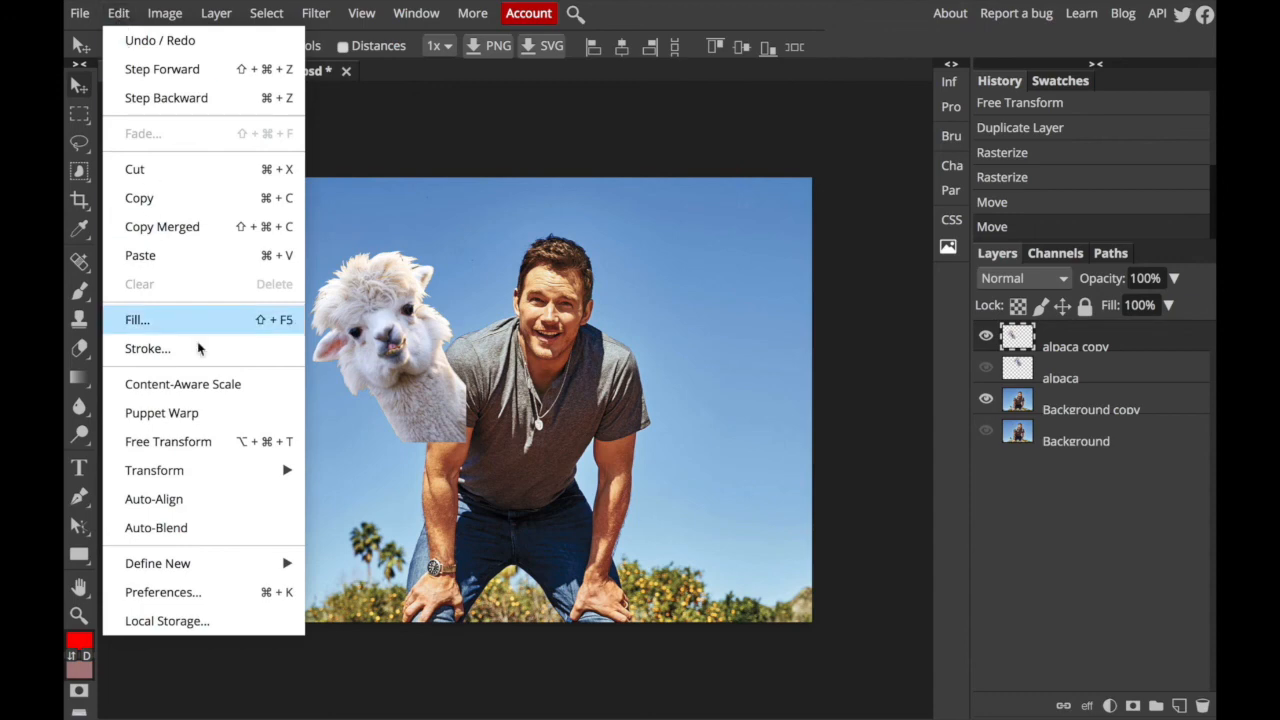
pyautogui.click(228, 442)
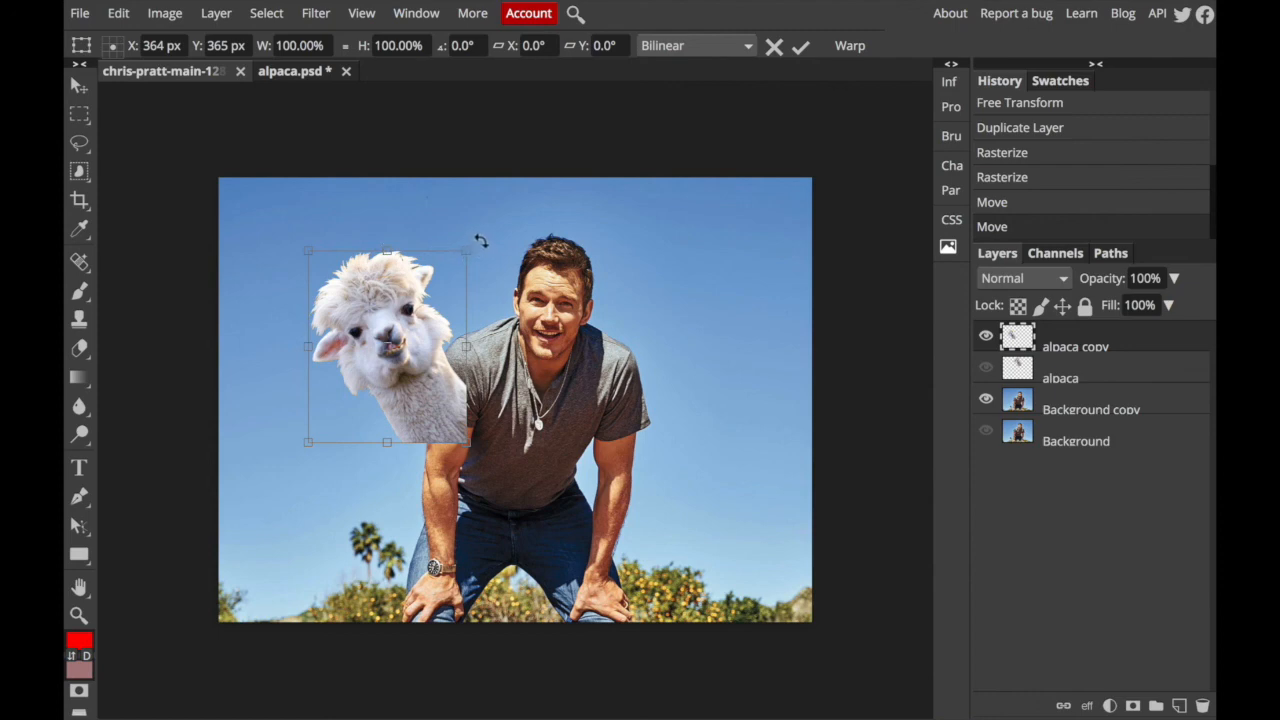
pyautogui.moveTo(479, 240); pyautogui.dragTo(518, 294)
pyautogui.moveTo(390, 448); pyautogui.dragTo(550, 398)
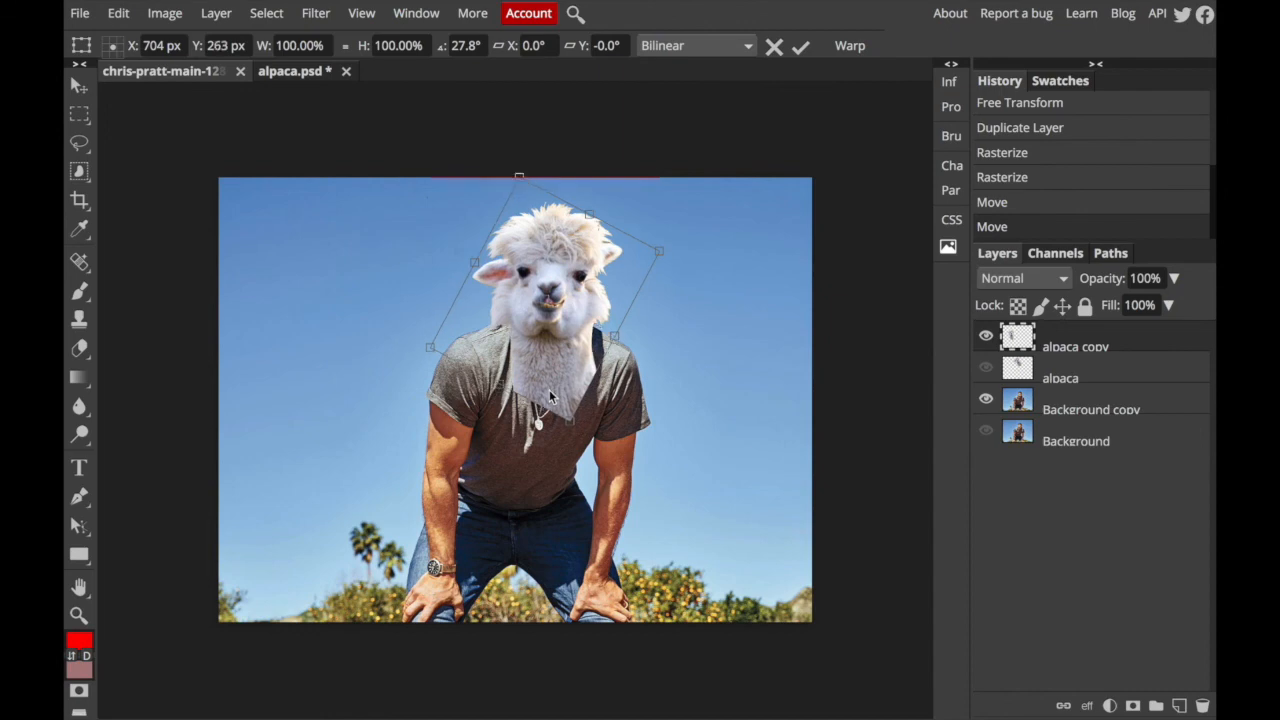
pyautogui.moveTo(669, 247); pyautogui.dragTo(676, 254)
pyautogui.moveTo(563, 387); pyautogui.dragTo(565, 364)
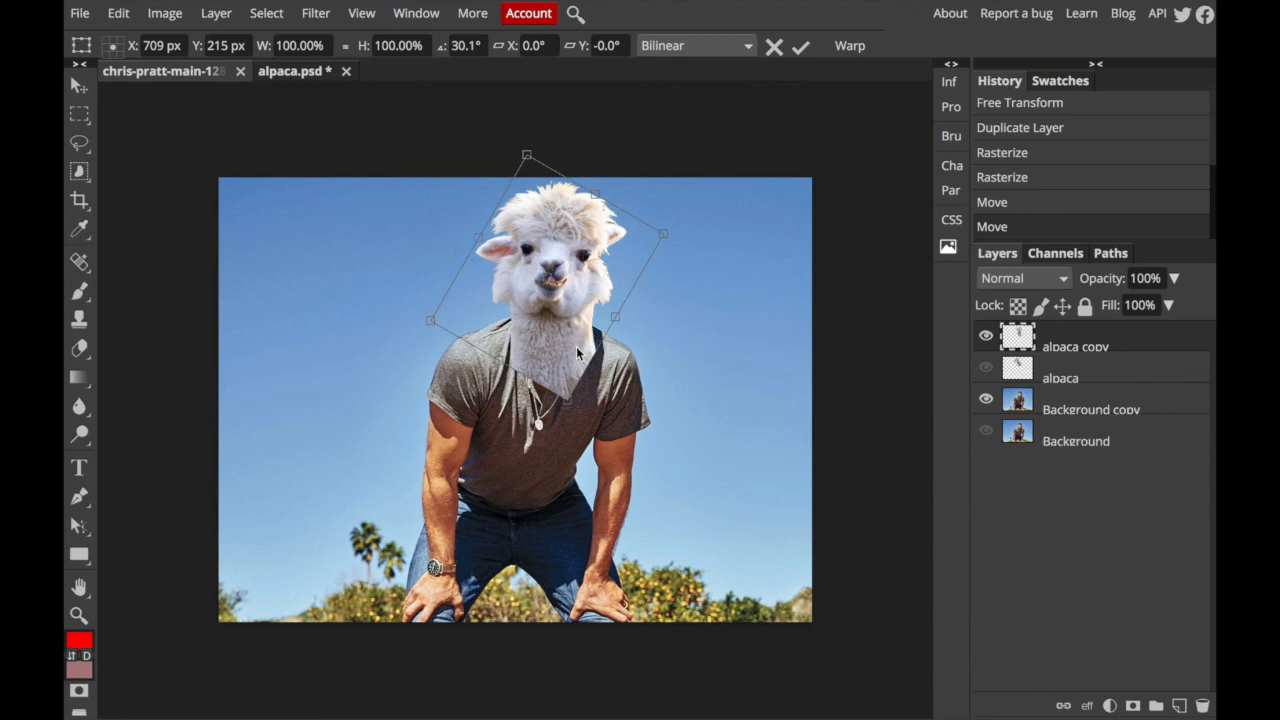
pyautogui.press('Return')
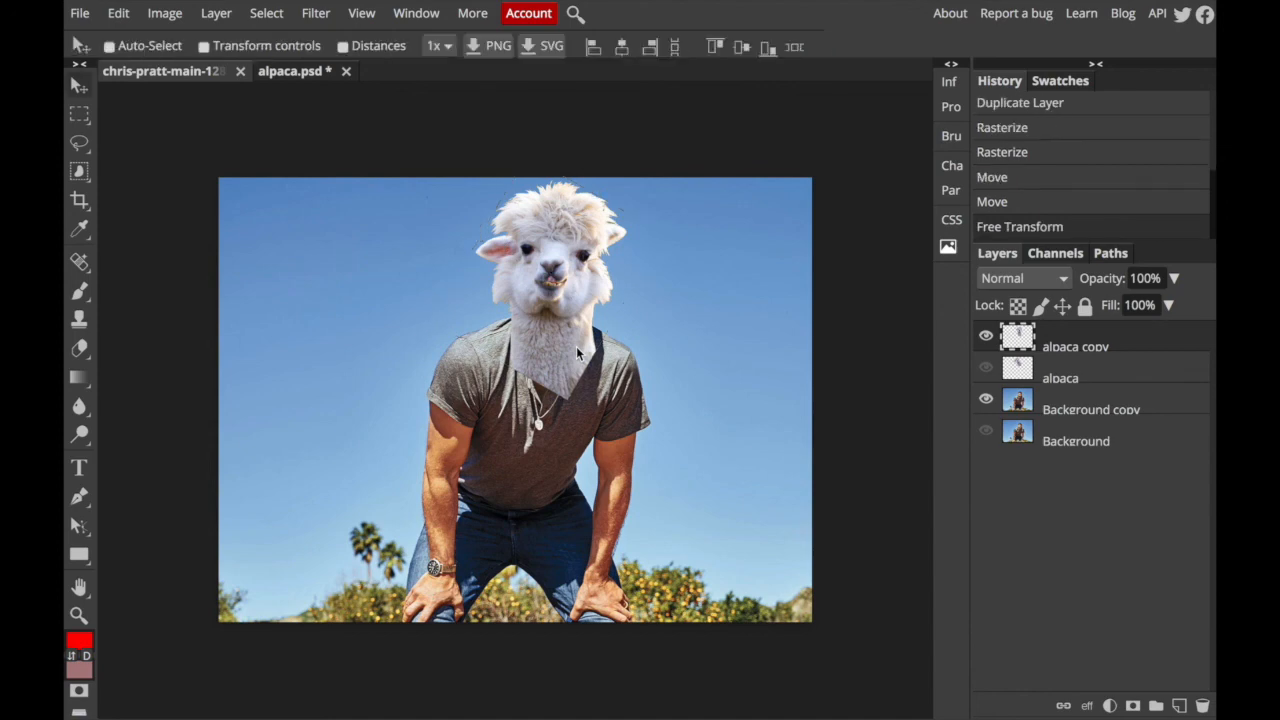
pyautogui.hotkey('ctrl', '+')
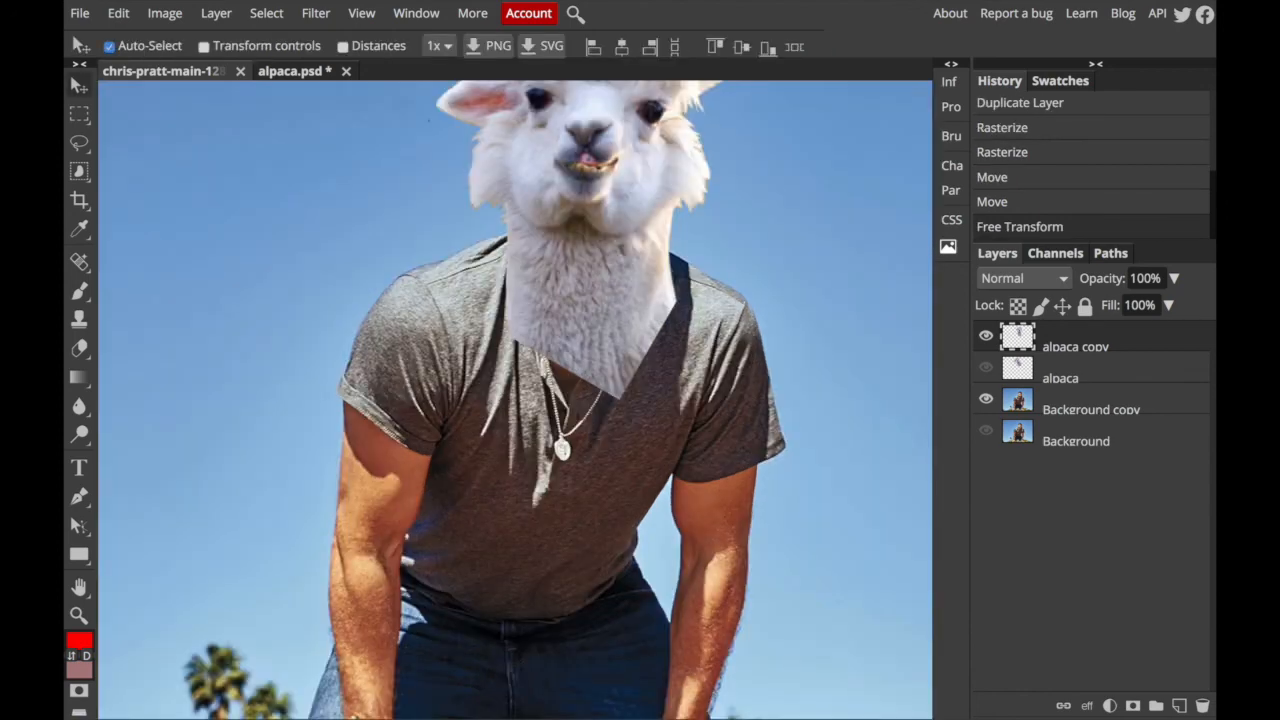
pyautogui.scroll(1, 515, 400)
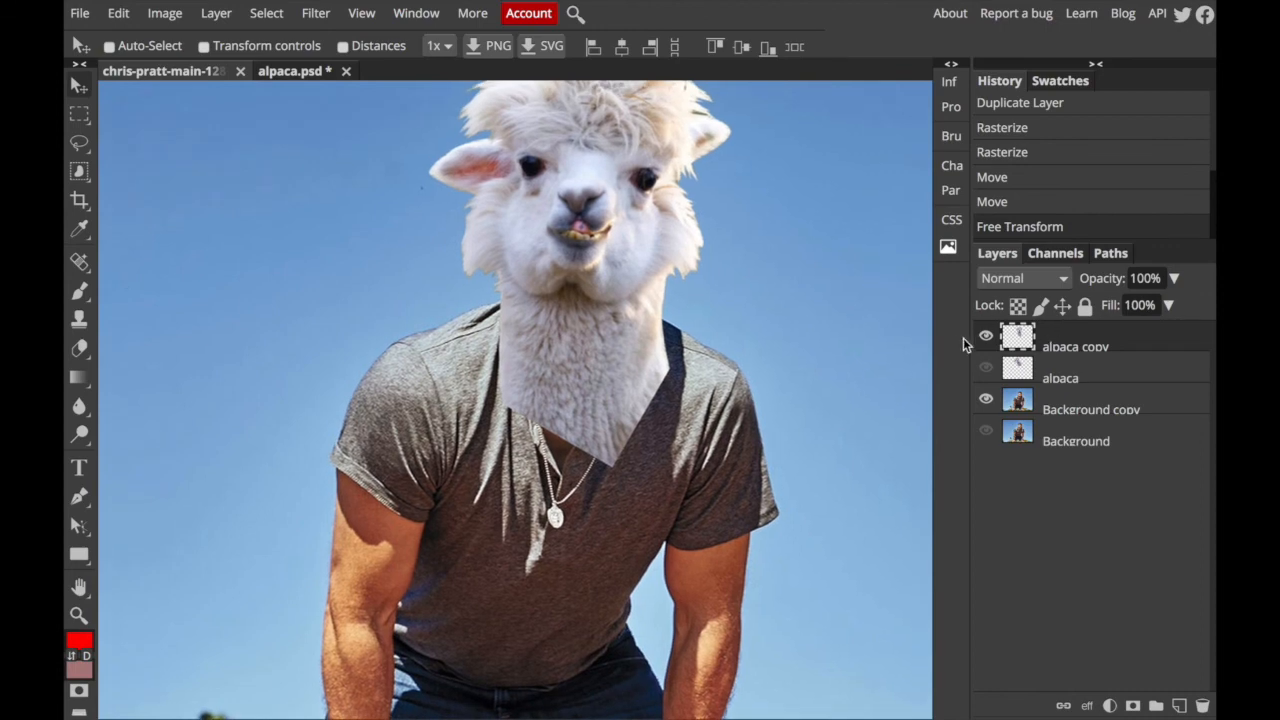
# Compare the man's collar with the alpaca neck, and leave the alpaca copy layer hidden.
pyautogui.click(985, 340)
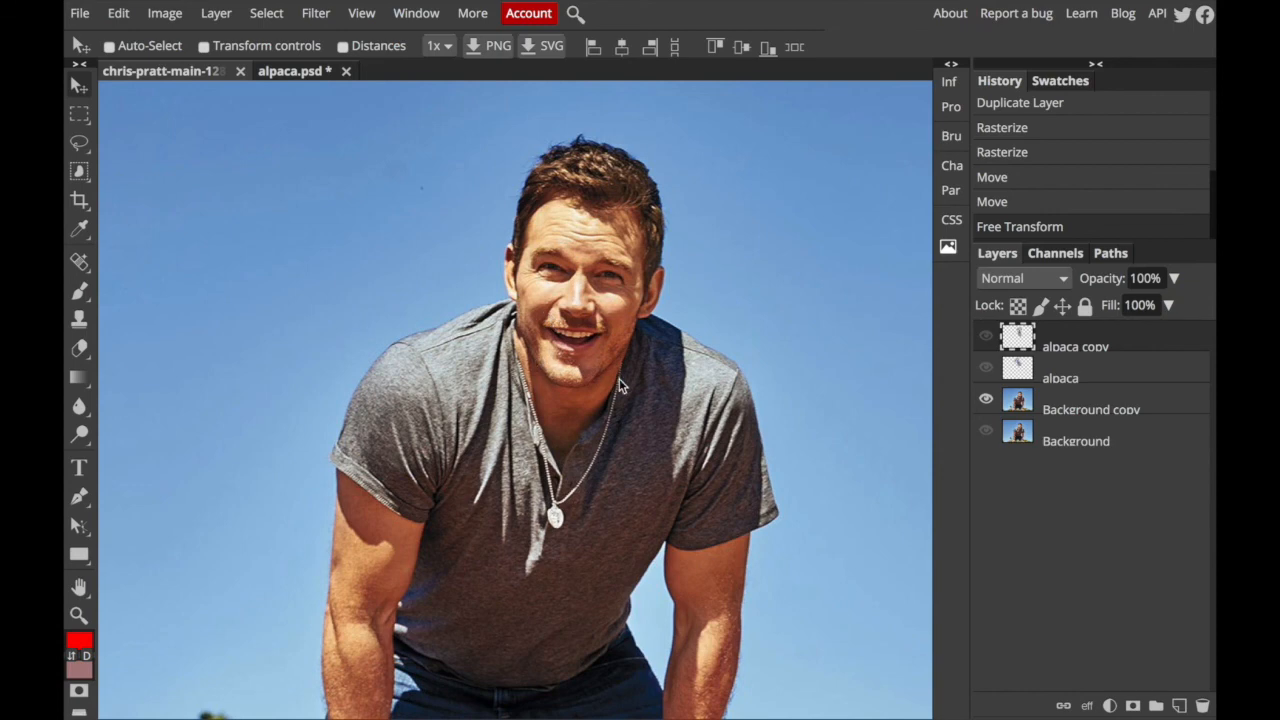
pyautogui.click(985, 336)
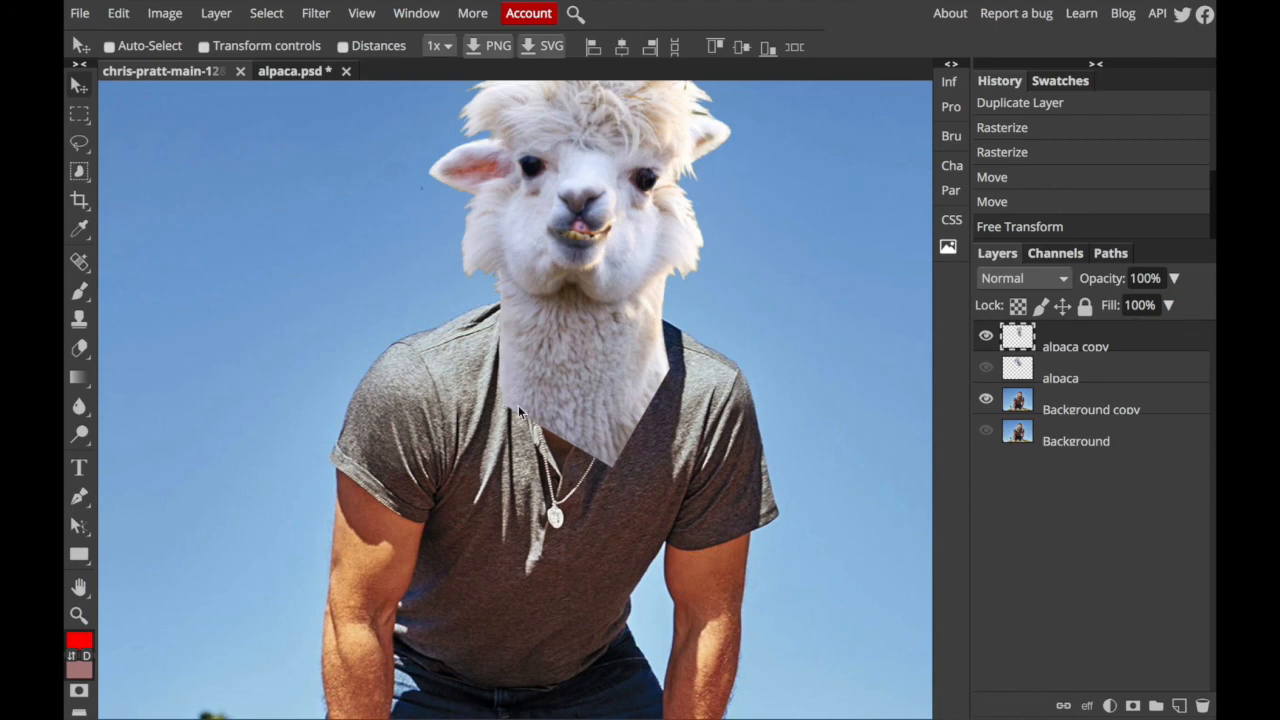
pyautogui.click(985, 340)
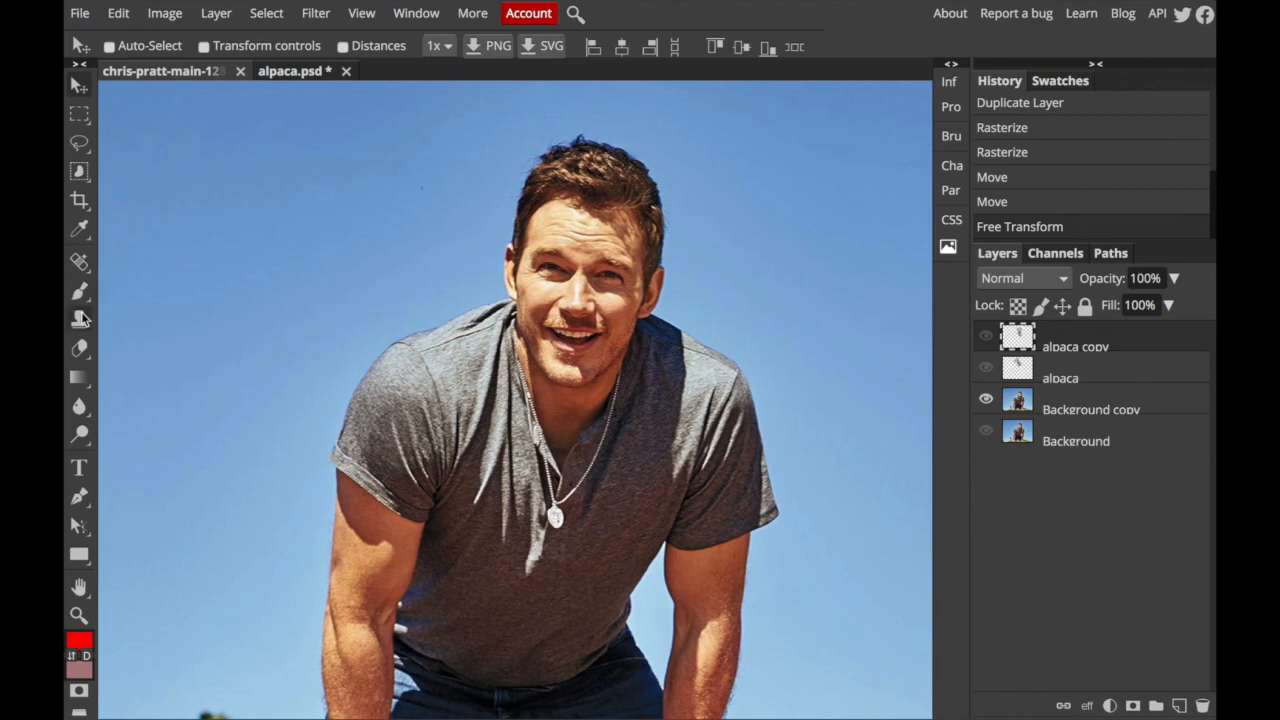
# Trace the shirt's neckline with the Pen tool from beneath the ear near the shoulder seam down to the V of the collar.
pyautogui.click(80, 497)
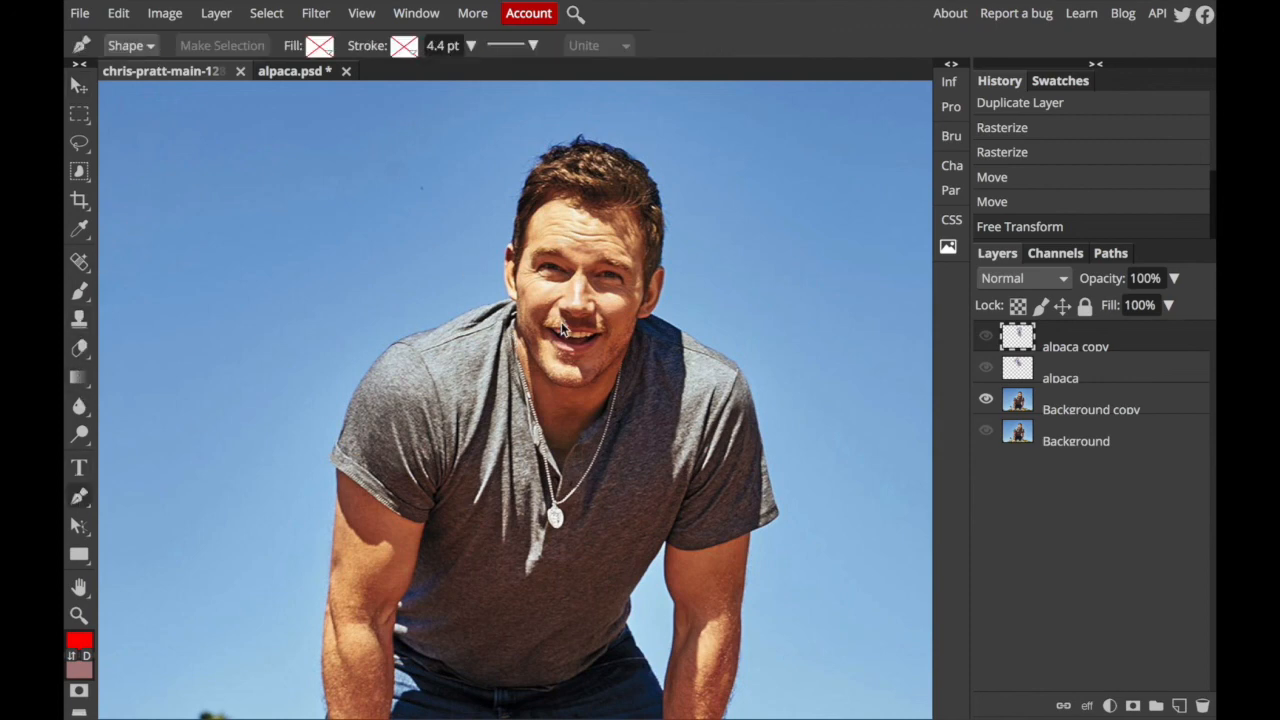
pyautogui.scroll(2, 540, 328)
pyautogui.scroll(1, 514, 393)
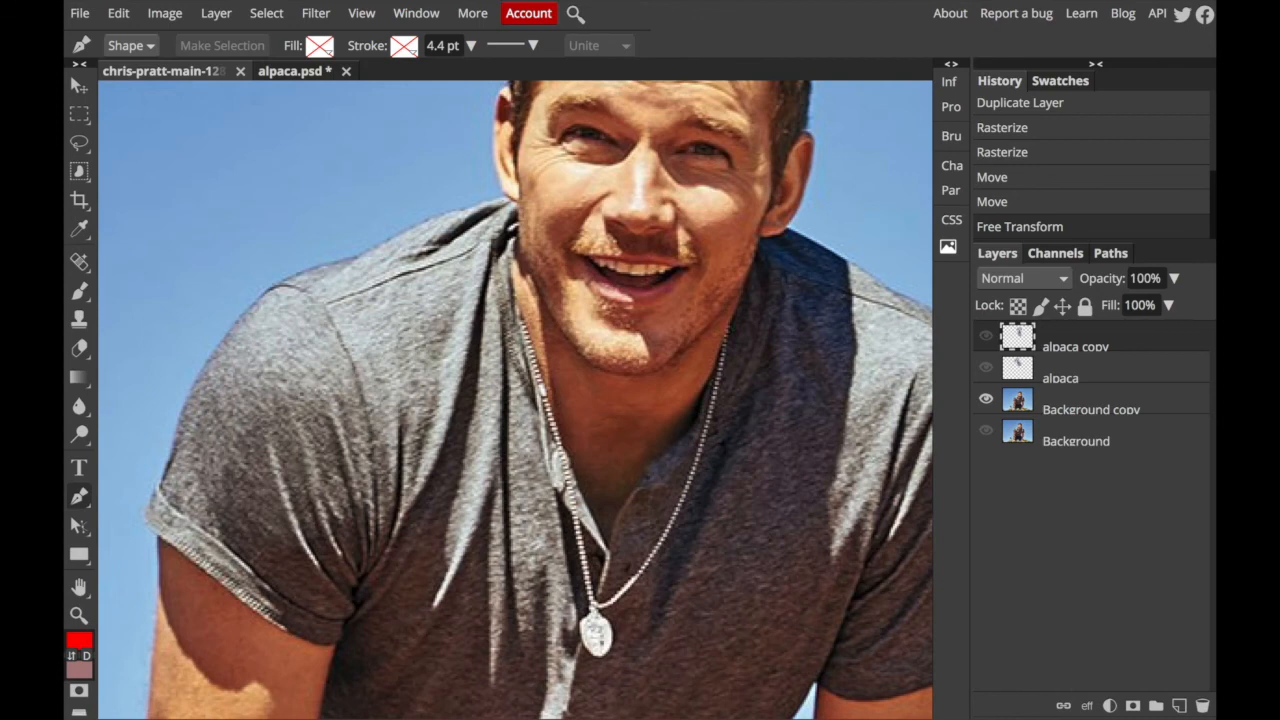
pyautogui.click(517, 235)
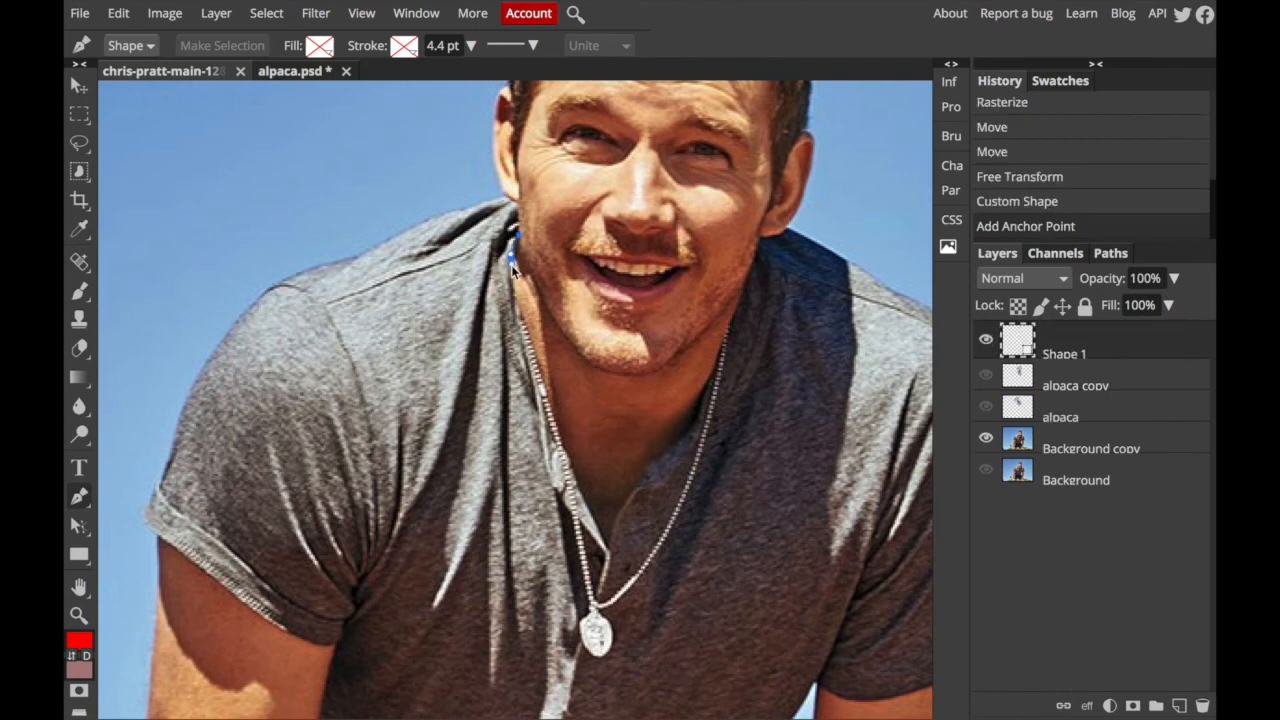
pyautogui.click(511, 263)
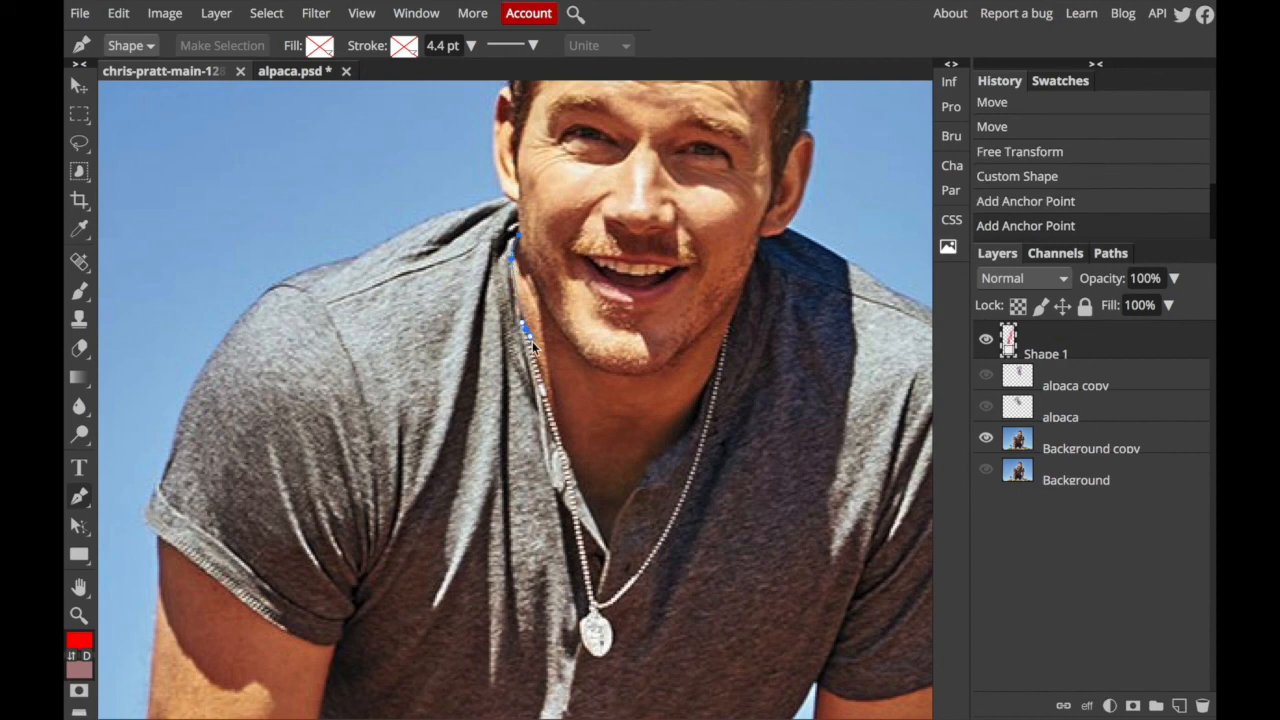
pyautogui.click(531, 339)
pyautogui.click(549, 408)
pyautogui.click(563, 449)
pyautogui.click(579, 487)
pyautogui.click(608, 550)
# Continue the pen path from the V up the shaded side of the neckline to the shoulder below the other ear.
pyautogui.moveTo(629, 500); pyautogui.dragTo(642, 485)
pyautogui.click(660, 459)
pyautogui.click(698, 421)
pyautogui.moveTo(709, 382); pyautogui.dragTo(715, 372)
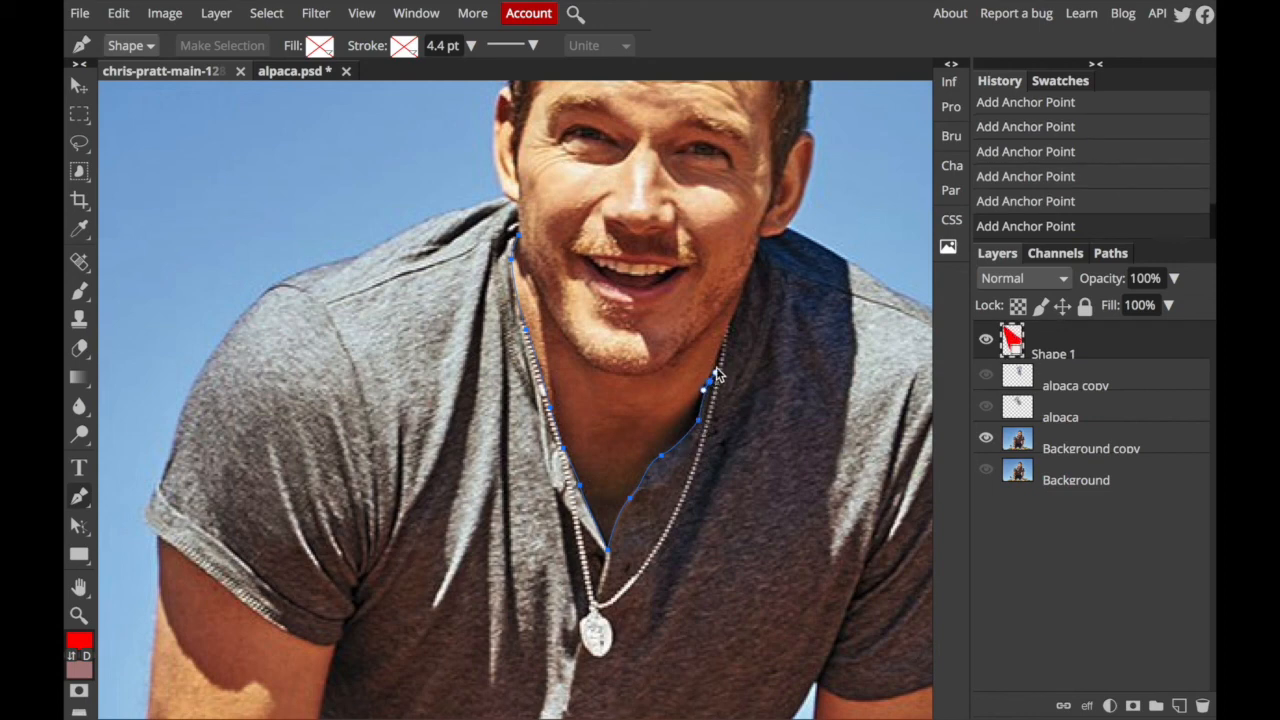
pyautogui.click(722, 346)
pyautogui.click(733, 316)
pyautogui.click(746, 276)
pyautogui.click(760, 238)
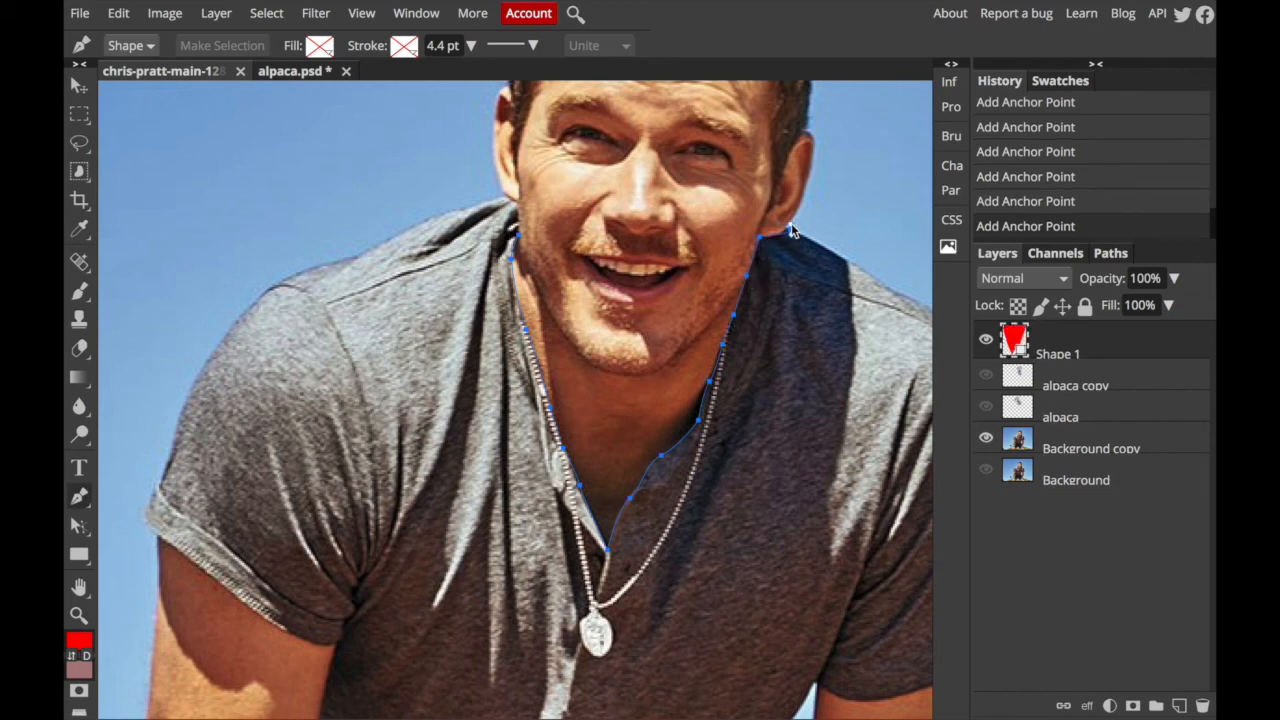
pyautogui.click(797, 222)
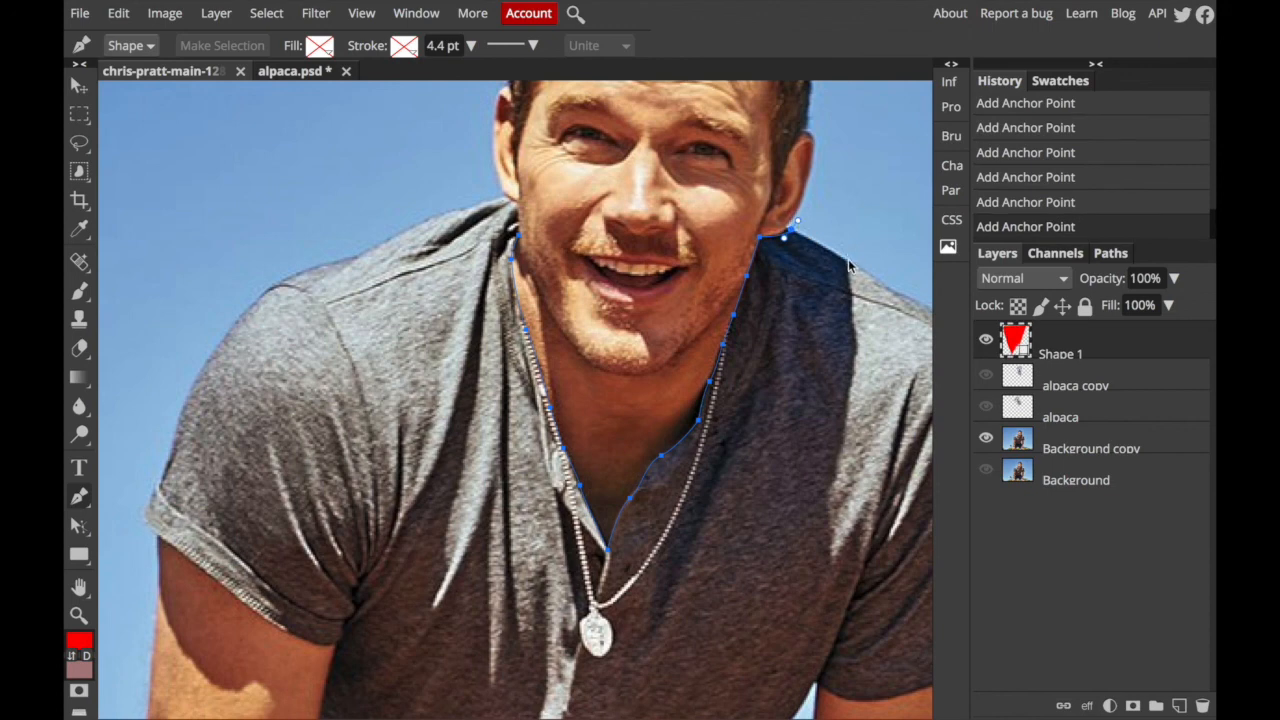
# Extend the path over the shaded shoulder, around the chest below the pendant and back up to the opposite shoulder, and close it.
pyautogui.click(851, 265)
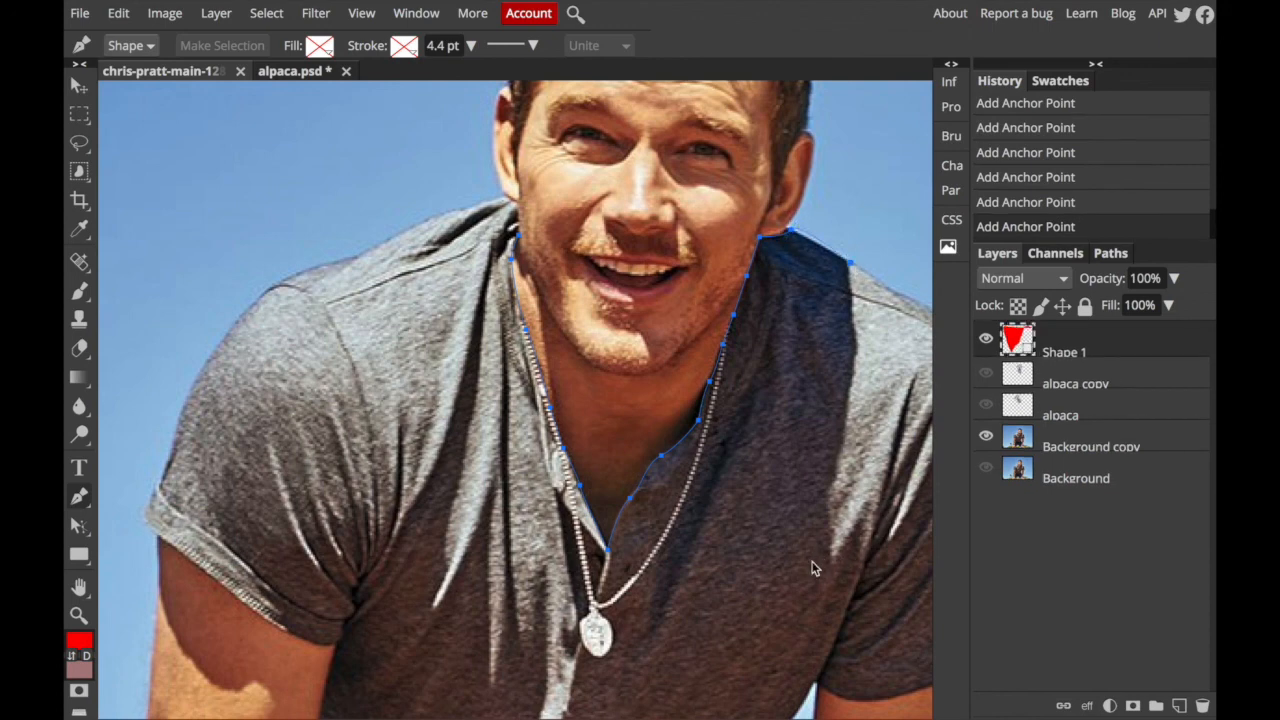
pyautogui.click(770, 642)
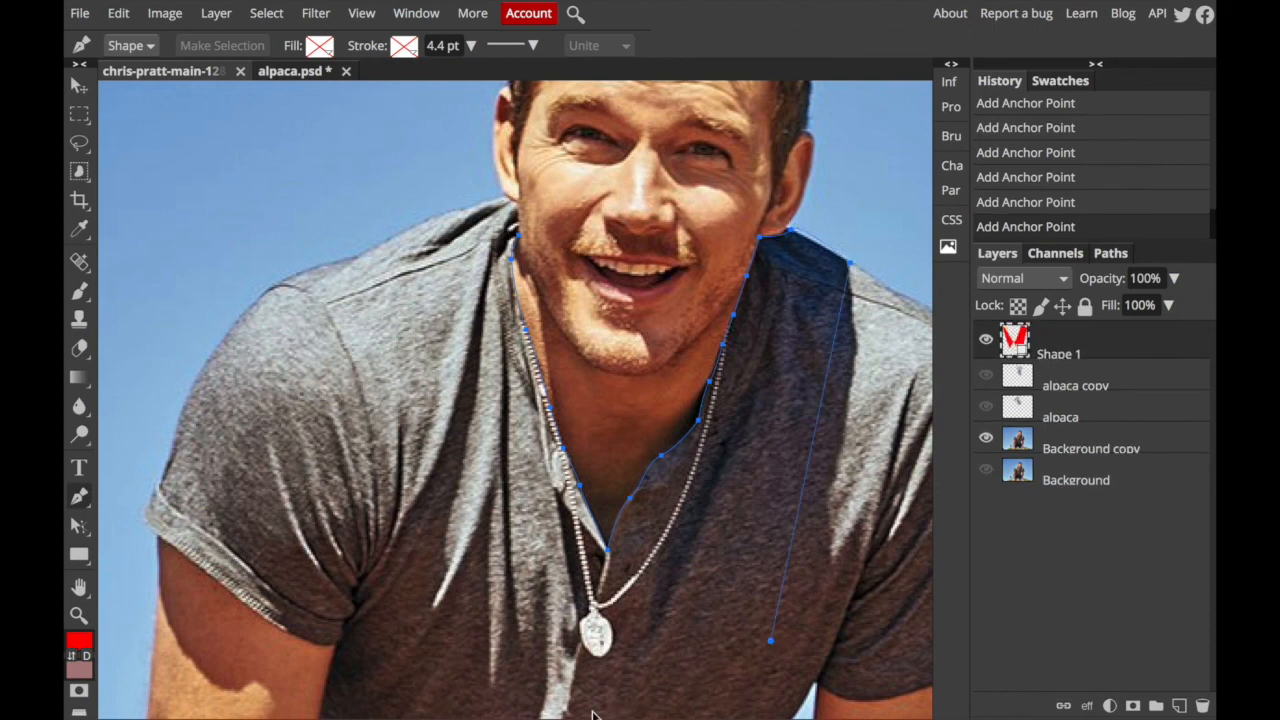
pyautogui.scroll(-1, 592, 714)
pyautogui.click(590, 668)
pyautogui.click(437, 496)
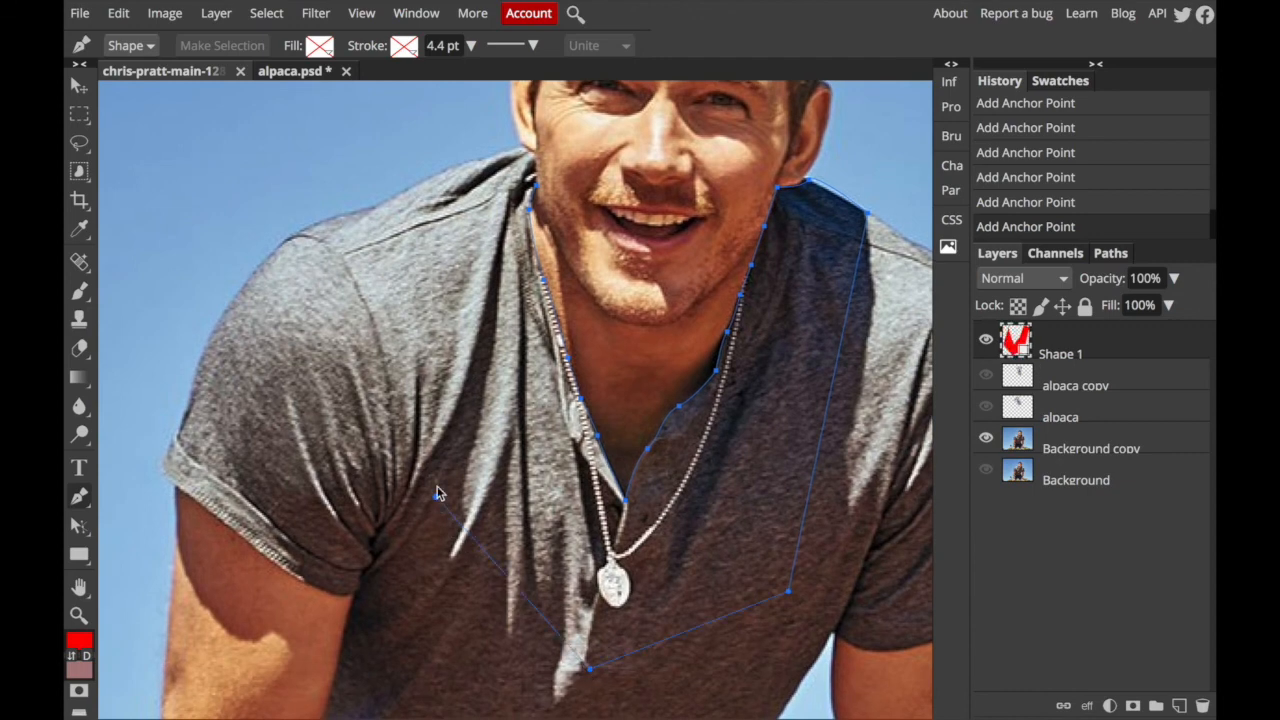
pyautogui.click(446, 284)
pyautogui.click(440, 174)
pyautogui.moveTo(487, 159); pyautogui.dragTo(501, 157)
pyautogui.click(521, 149)
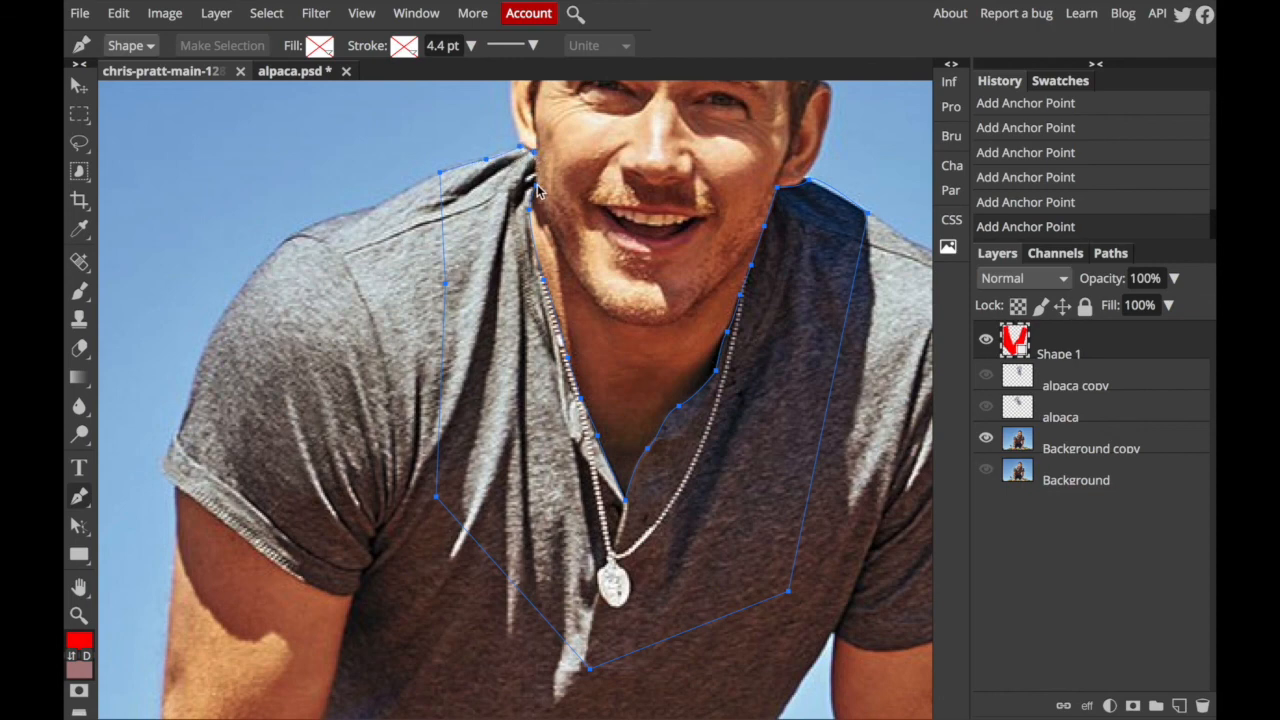
pyautogui.click(537, 192)
pyautogui.click(537, 192)
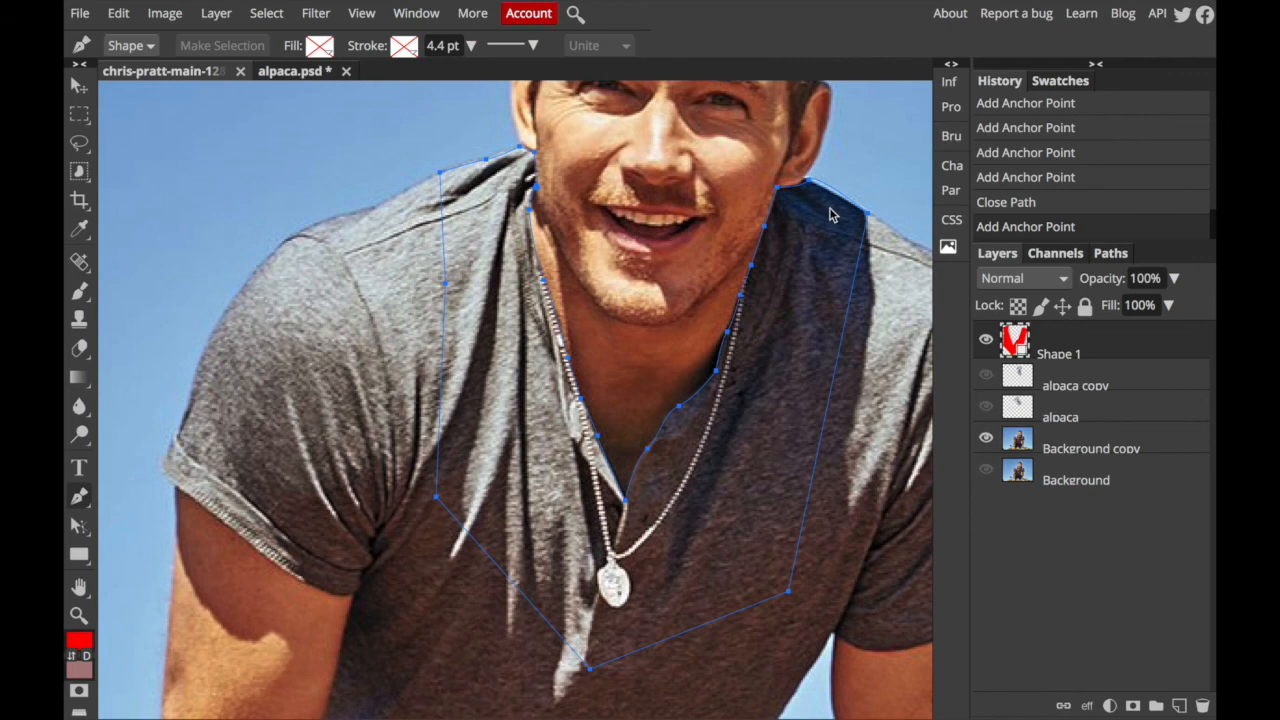
# Convert the closed path into a selection, and copy and paste that shirt area from the Background copy layer as a new layer.
pyautogui.click(1112, 254)
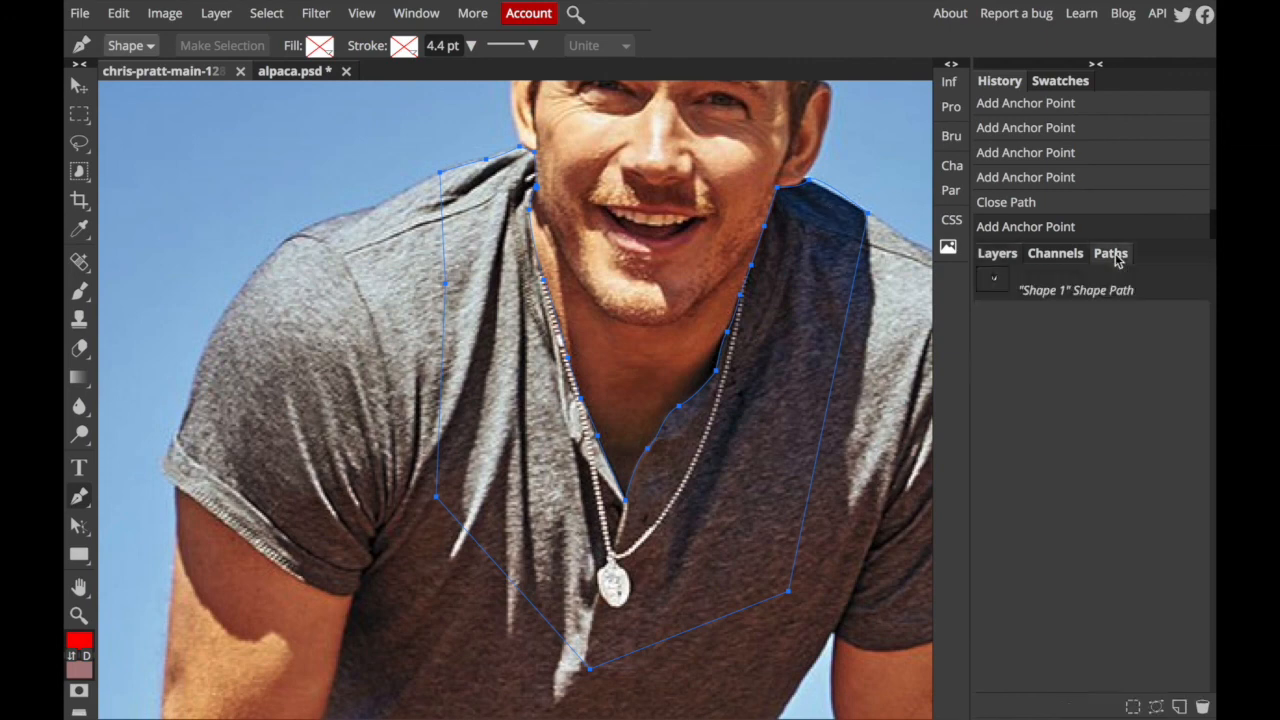
pyautogui.click(1133, 706)
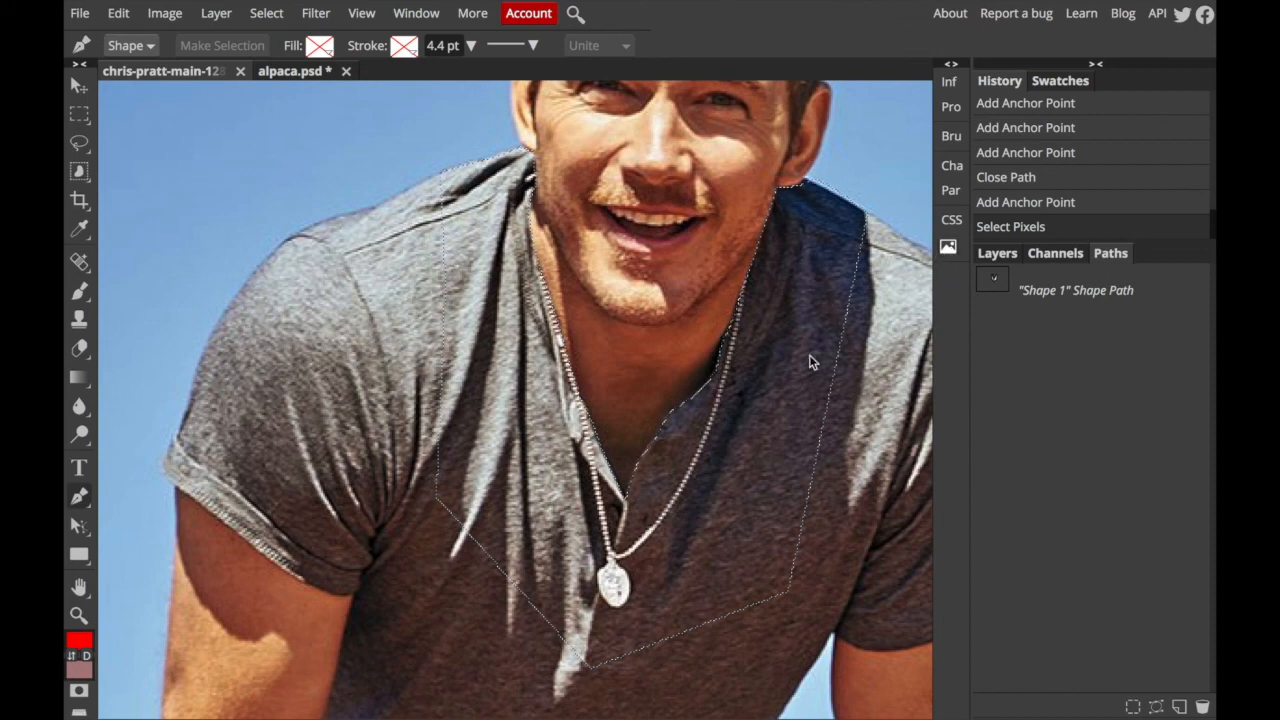
pyautogui.click(996, 256)
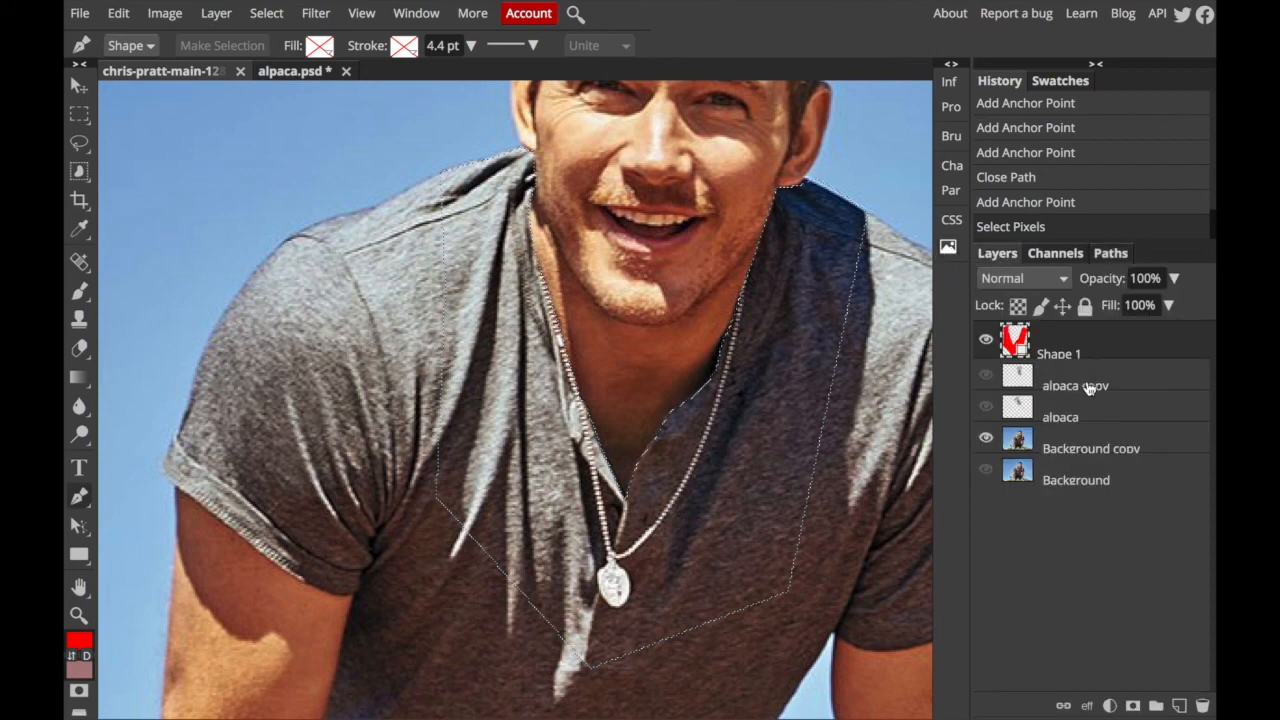
pyautogui.click(1083, 450)
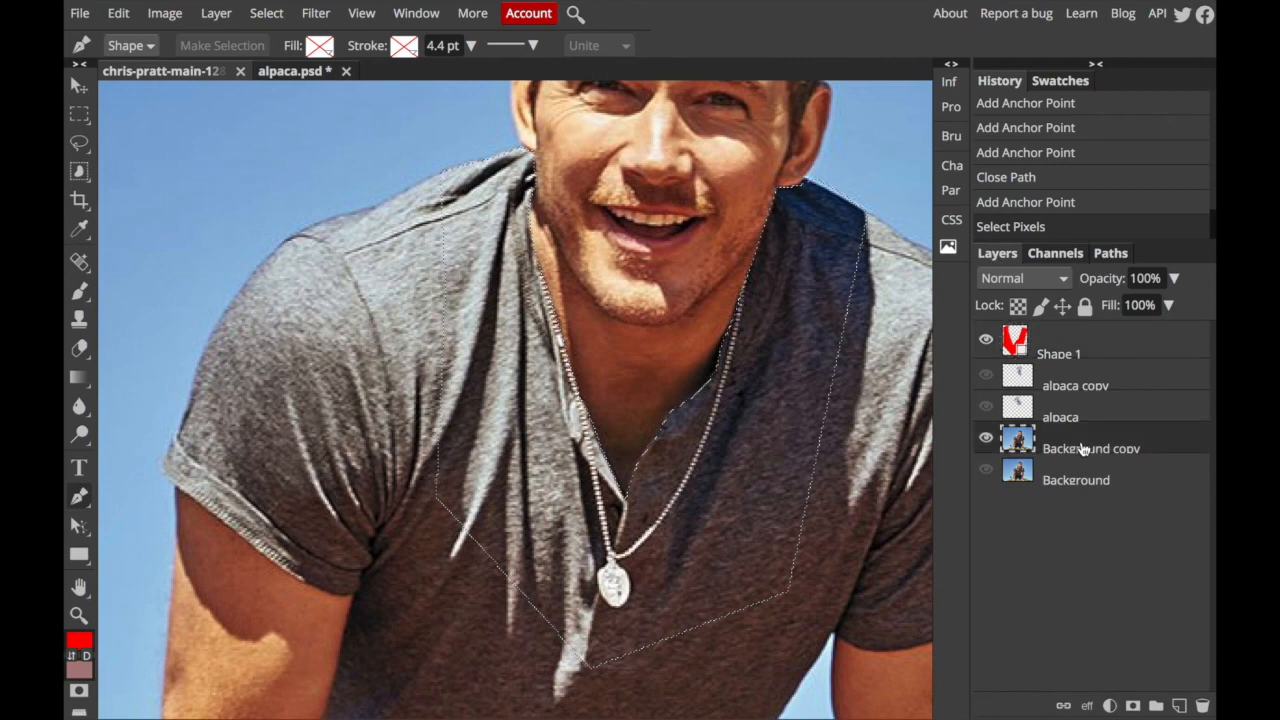
pyautogui.click(118, 13)
pyautogui.click(169, 198)
pyautogui.click(118, 13)
pyautogui.click(160, 257)
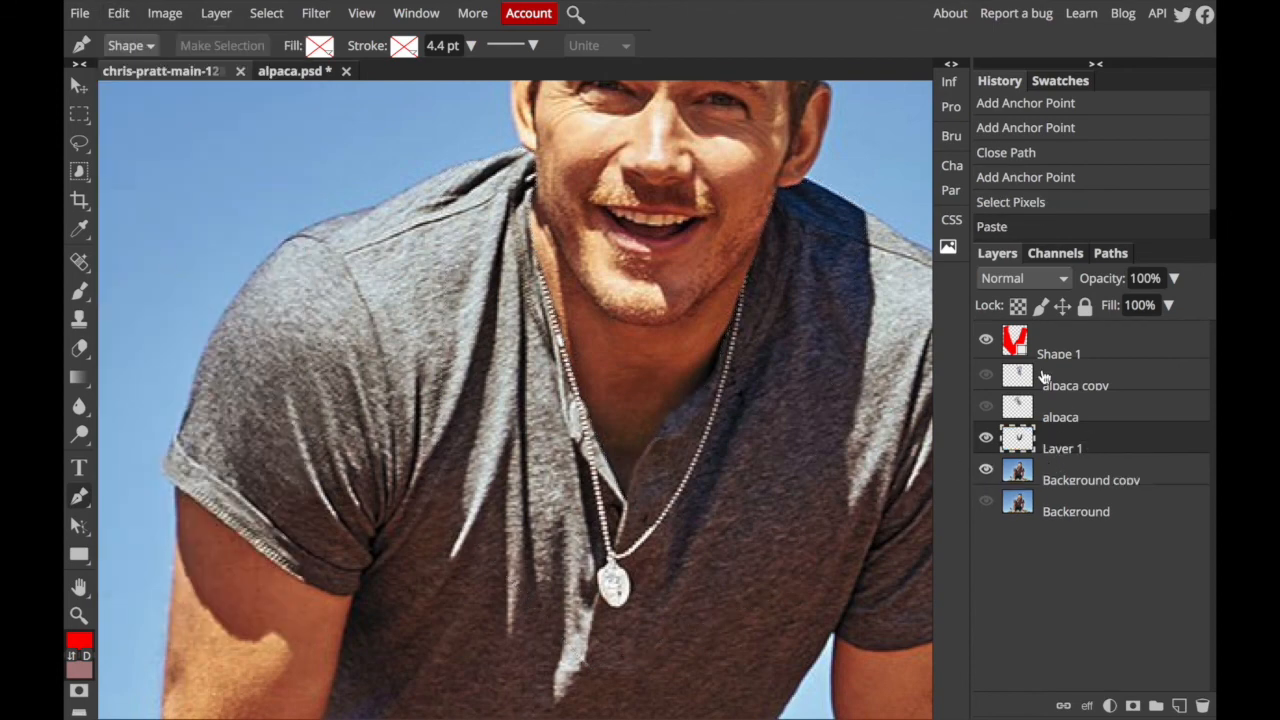
# Show the alpaca copy layer and move the pasted shirt layer above it so the collar overlaps the alpaca's neck.
pyautogui.click(986, 378)
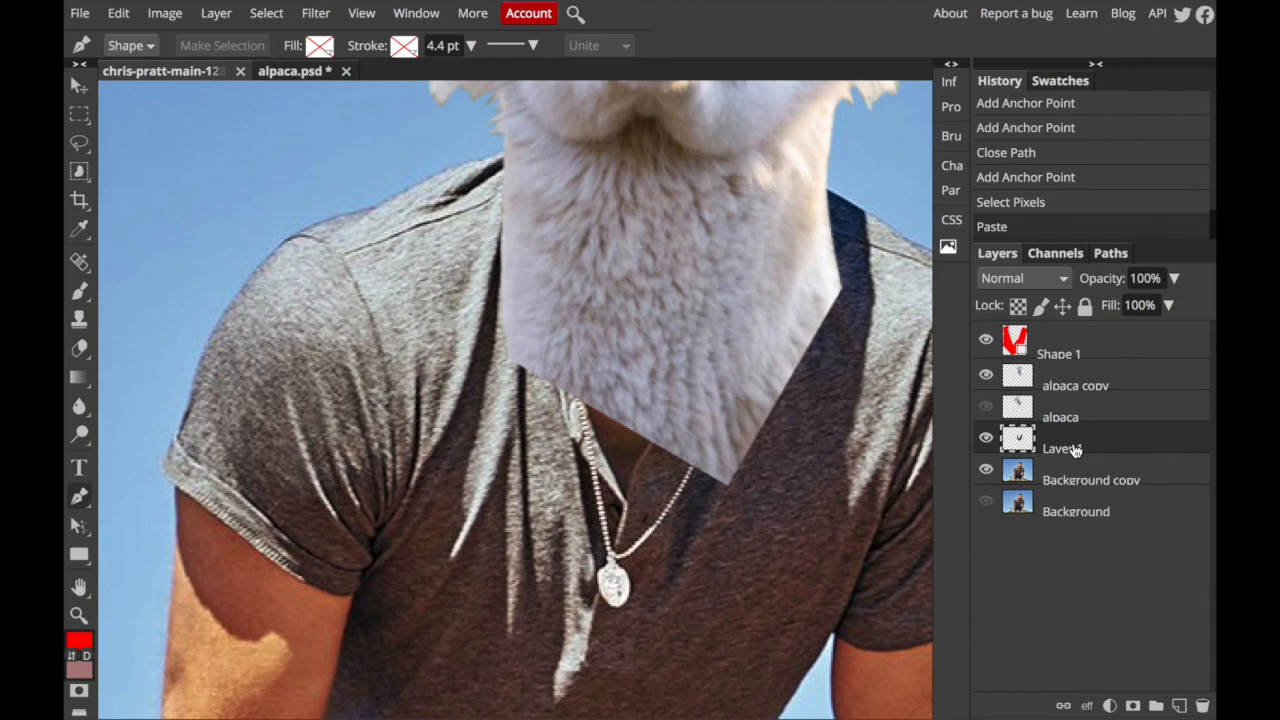
pyautogui.moveTo(1073, 450); pyautogui.dragTo(1078, 372)
pyautogui.scroll(4, 790, 333)
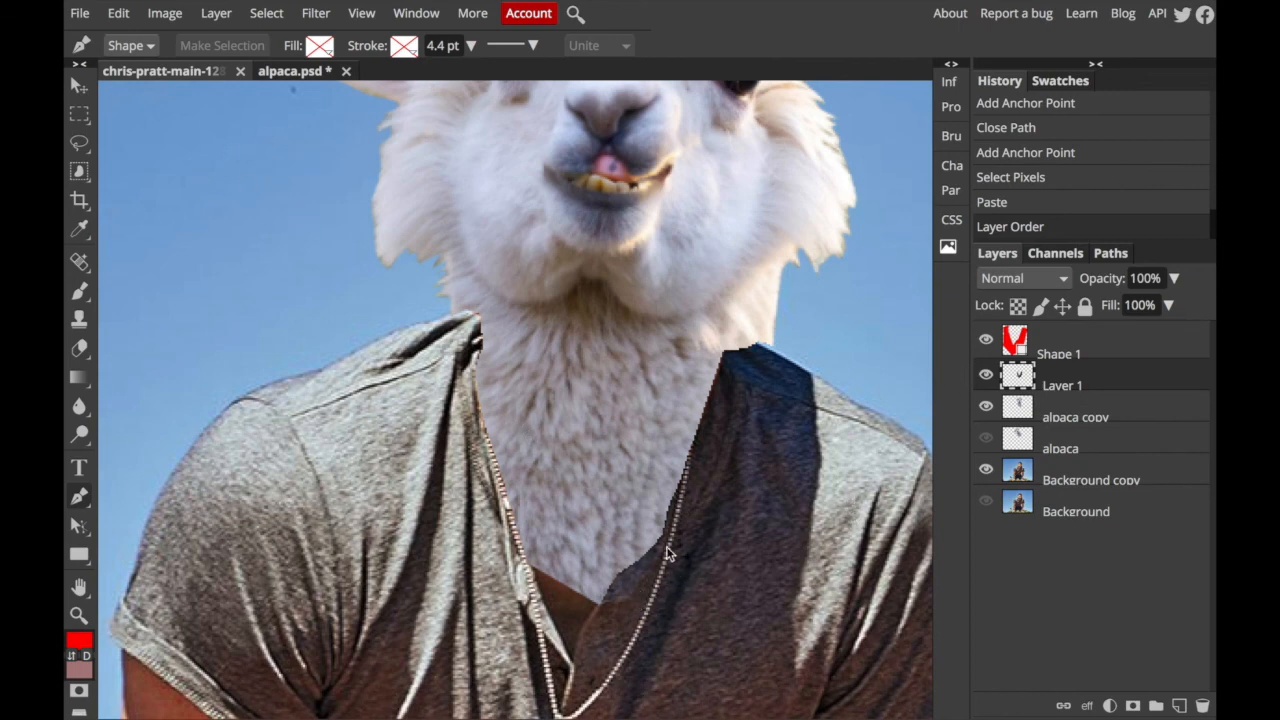
# Examine the composite as a whole and close up where the alpaca's neck meets the collar.
pyautogui.scroll(-2, 630, 592)
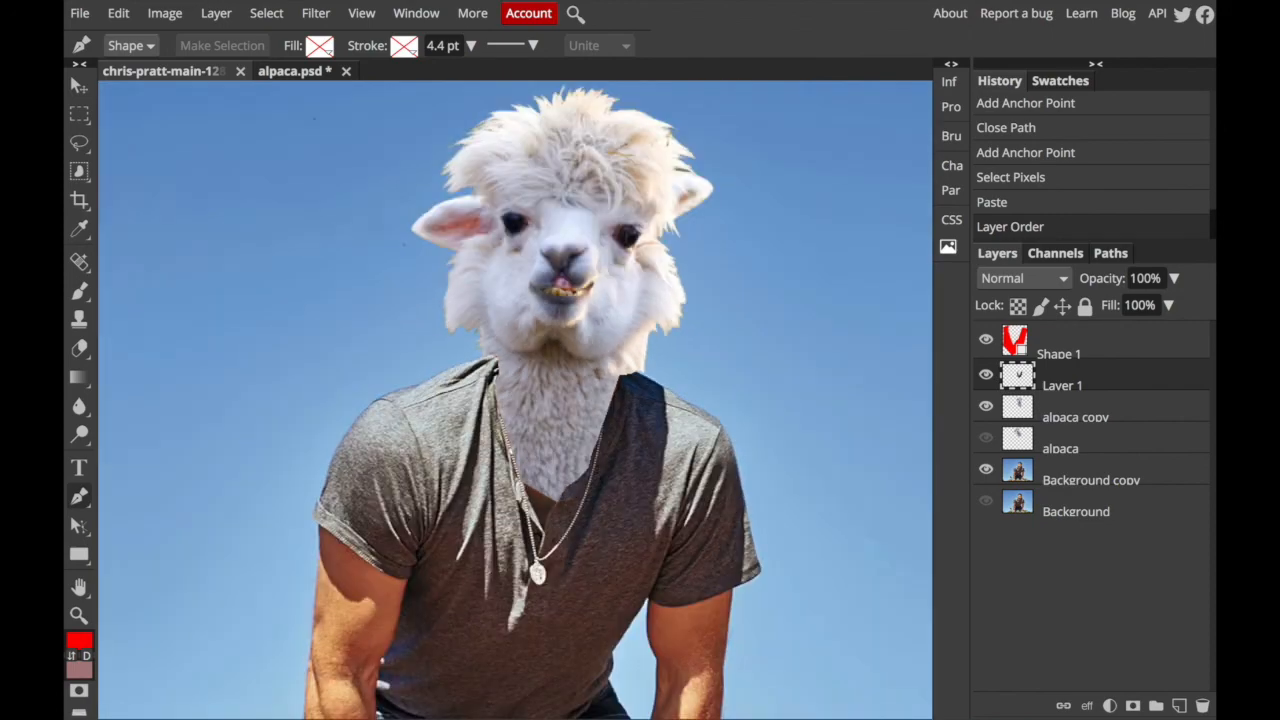
pyautogui.scroll(-3, 630, 592)
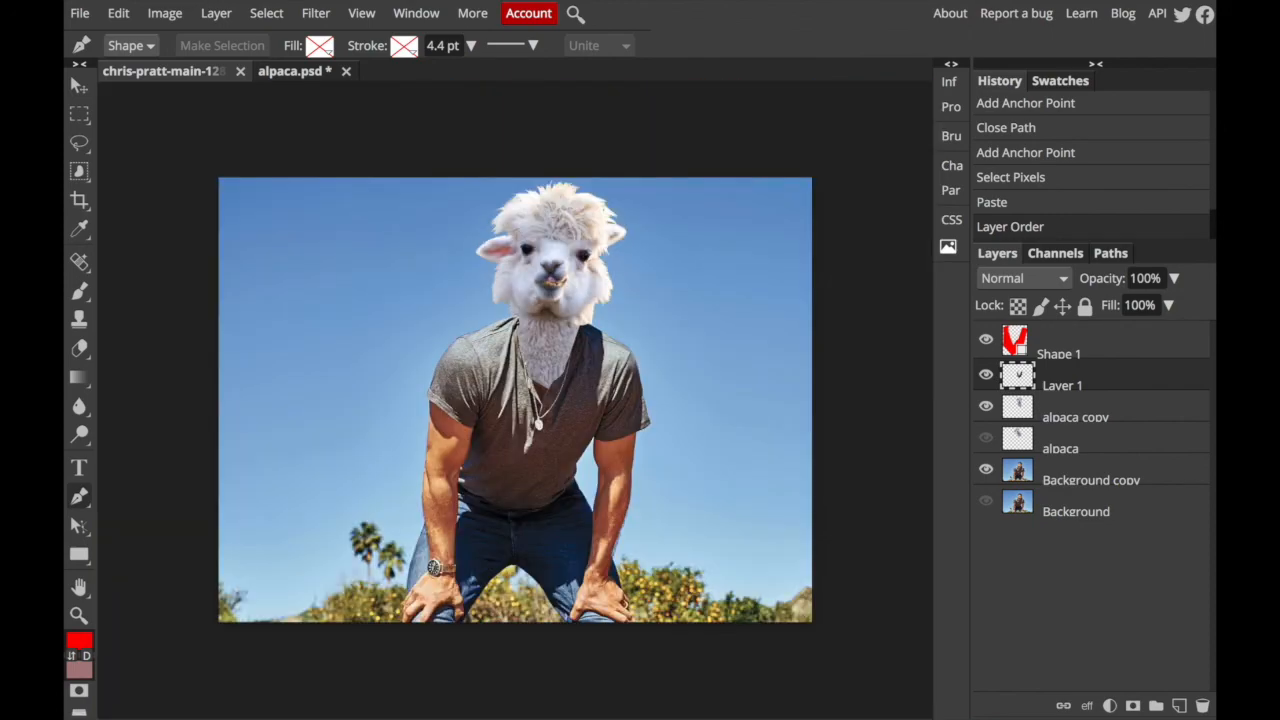
pyautogui.scroll(-2, 515, 400)
pyautogui.scroll(-1, 515, 400)
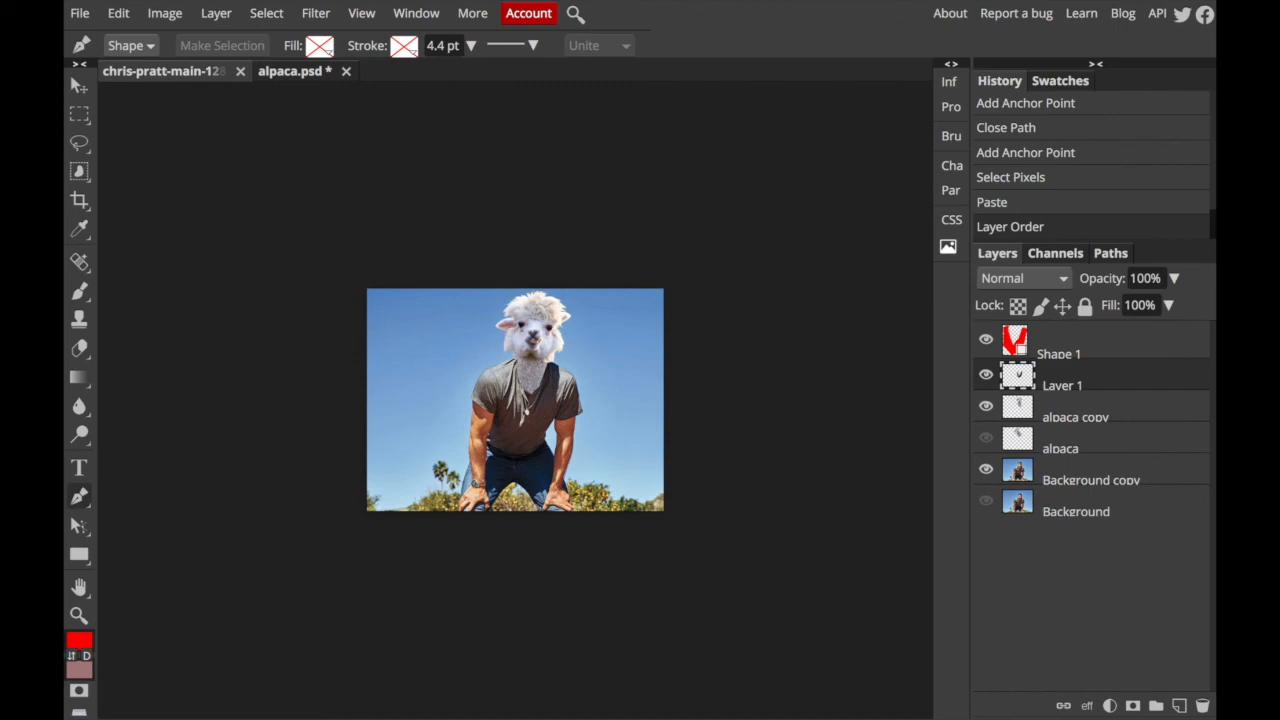
pyautogui.scroll(-3, 515, 400)
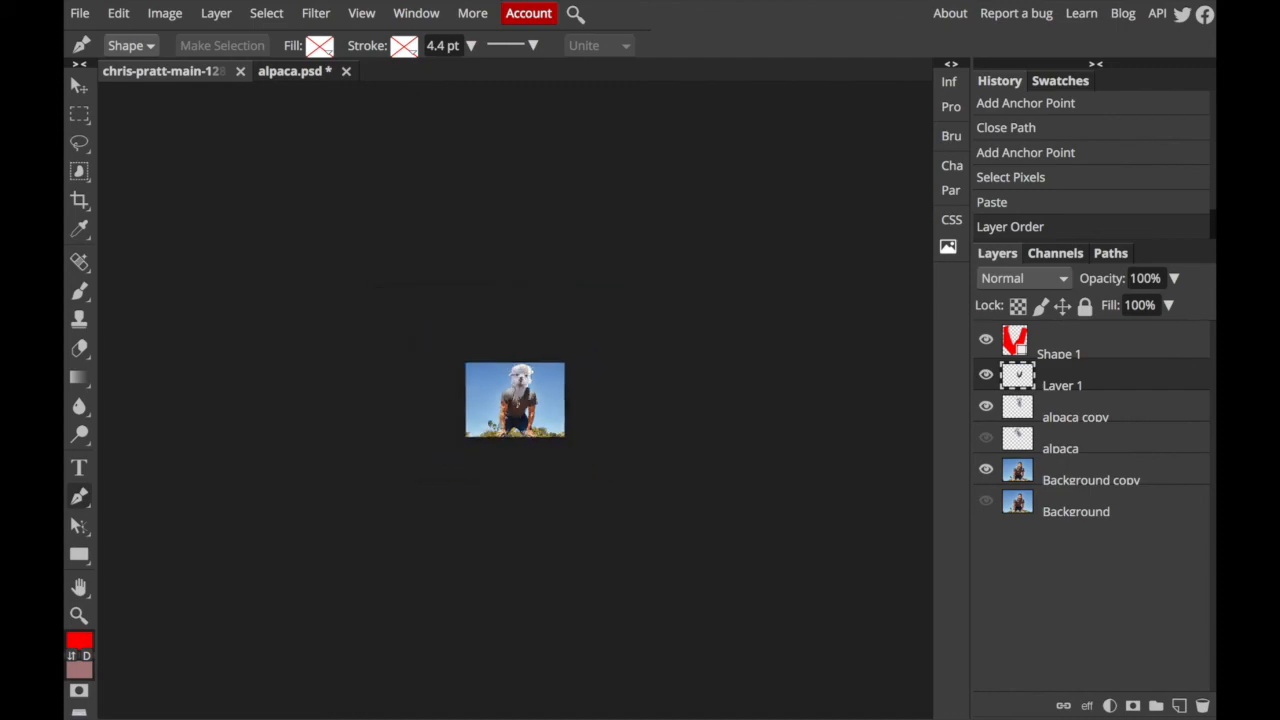
pyautogui.scroll(6, 515, 400)
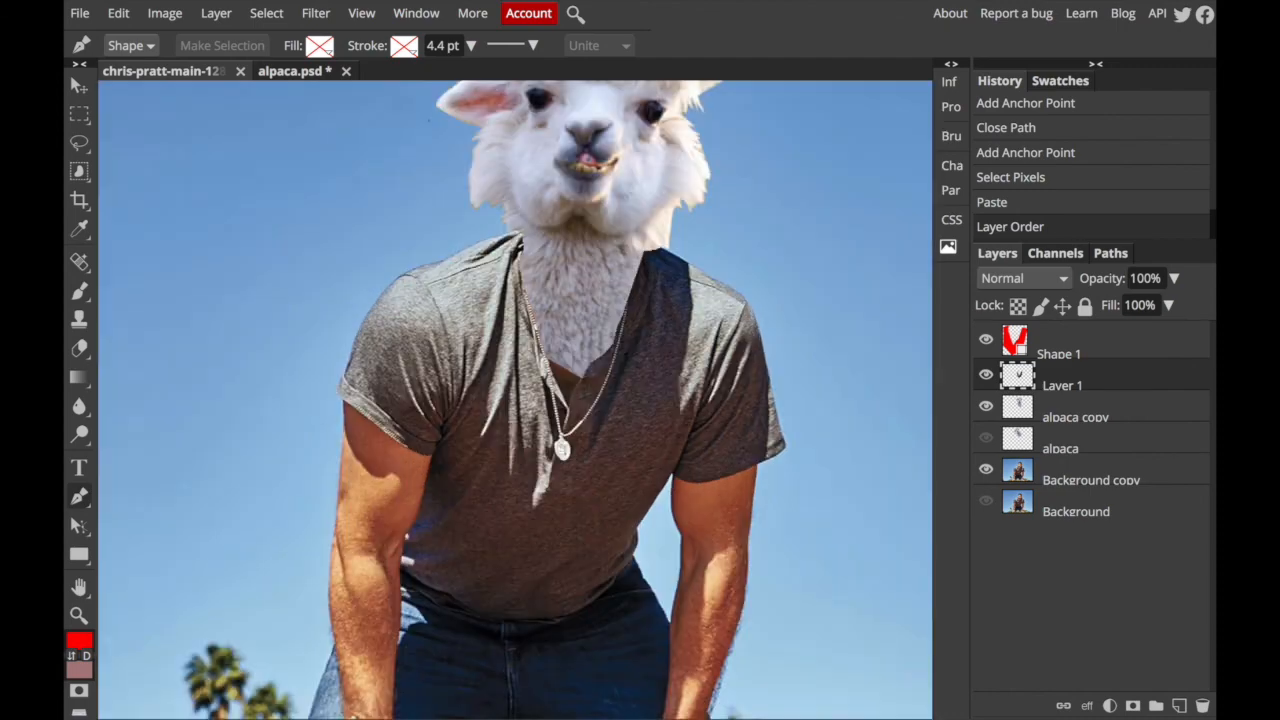
pyautogui.scroll(4, 547, 260)
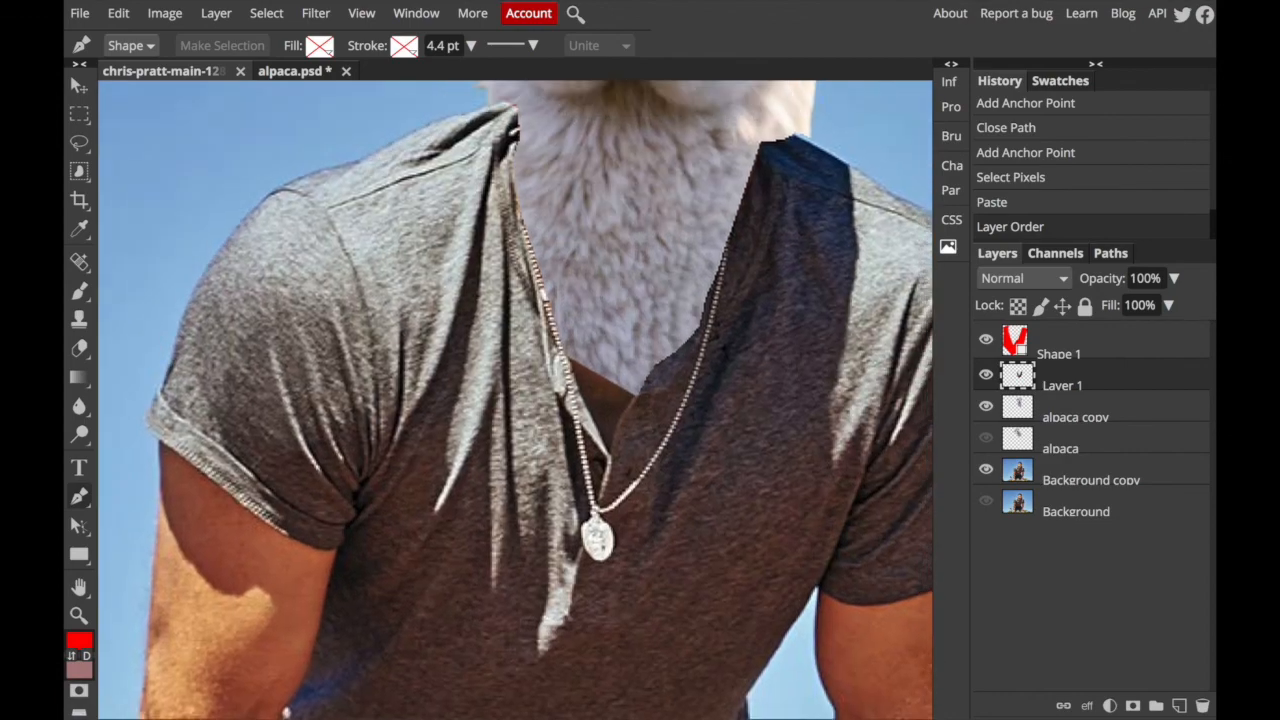
pyautogui.scroll(3, 515, 400)
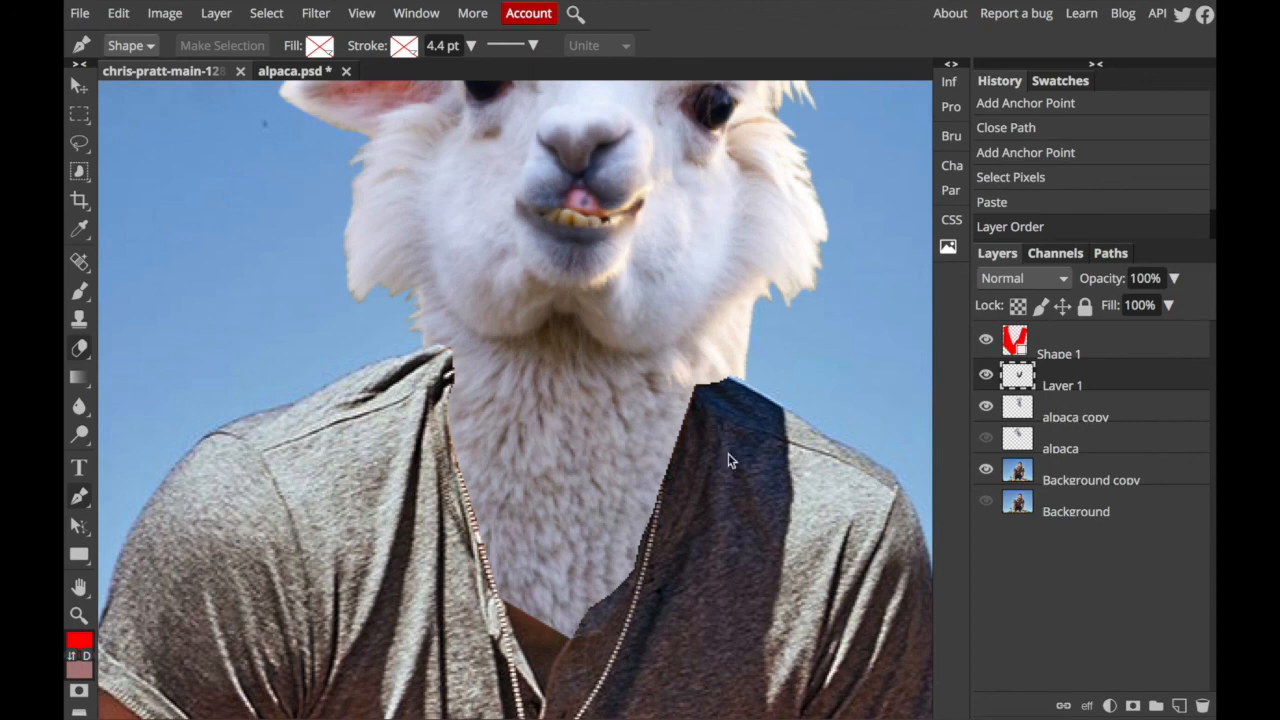
# Choose the Eraser and reduce its brush size to 90.
pyautogui.click(82, 347)
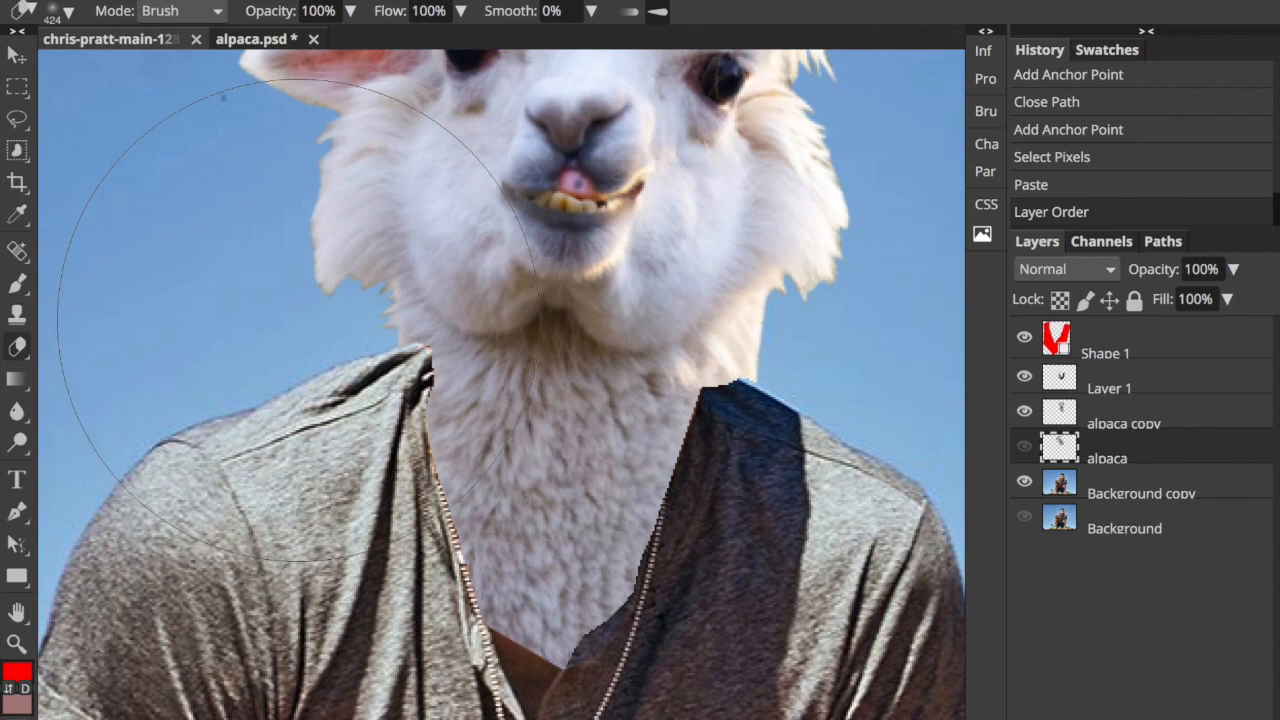
pyautogui.press('[')
pyautogui.press('[')
pyautogui.press('[')
pyautogui.press('[')
pyautogui.press('[')
pyautogui.press('[')
pyautogui.press('[')
pyautogui.press('[')
pyautogui.press('[')
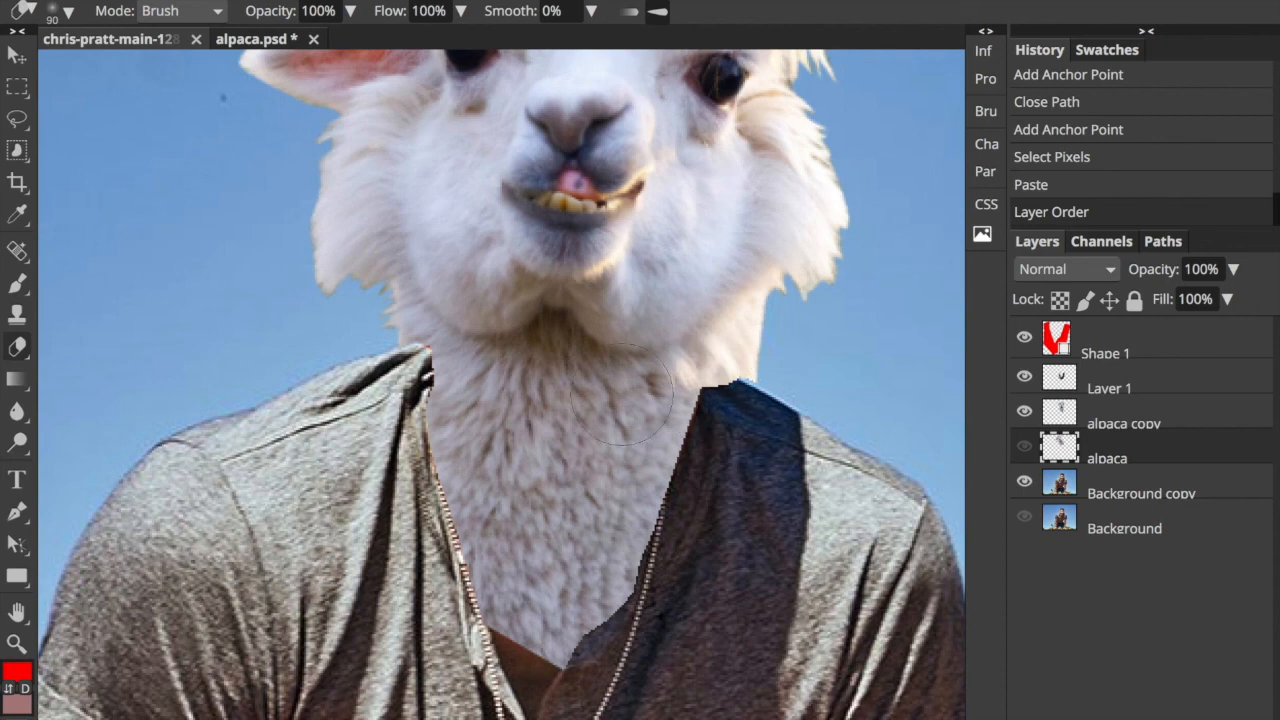
# Select the alpaca copy layer and set the Eraser's opacity to 30% for softening the fur edges.
pyautogui.scroll(3, 243, 336)
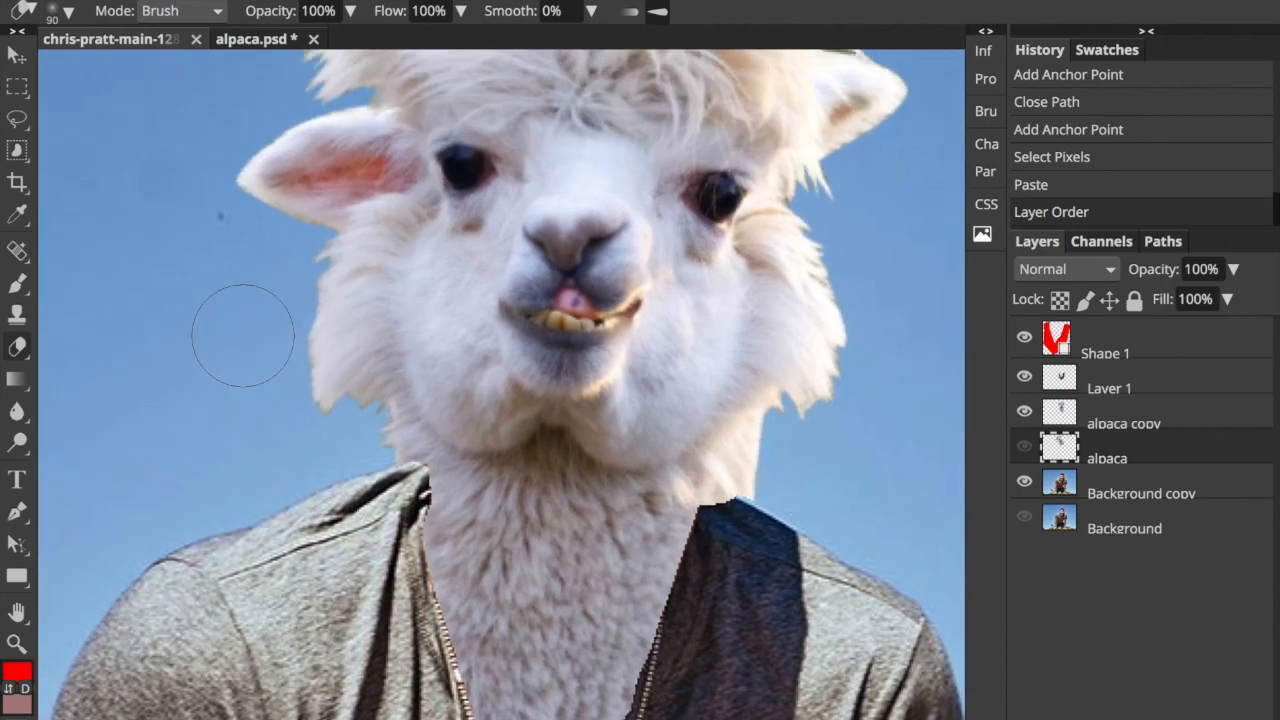
pyautogui.scroll(2, 243, 336)
pyautogui.hotkey('ctrl', '+')
pyautogui.hotkey('ctrl', '+')
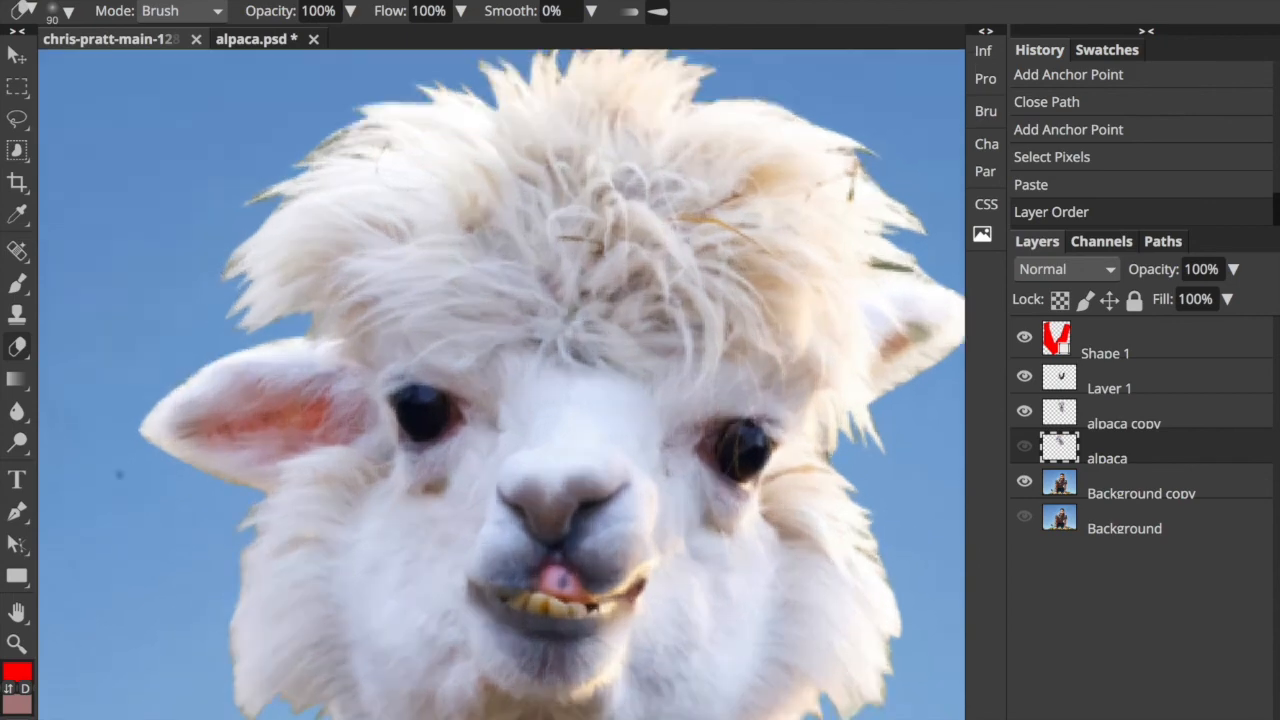
pyautogui.scroll(1, 243, 336)
pyautogui.hscroll(-1, 243, 336)
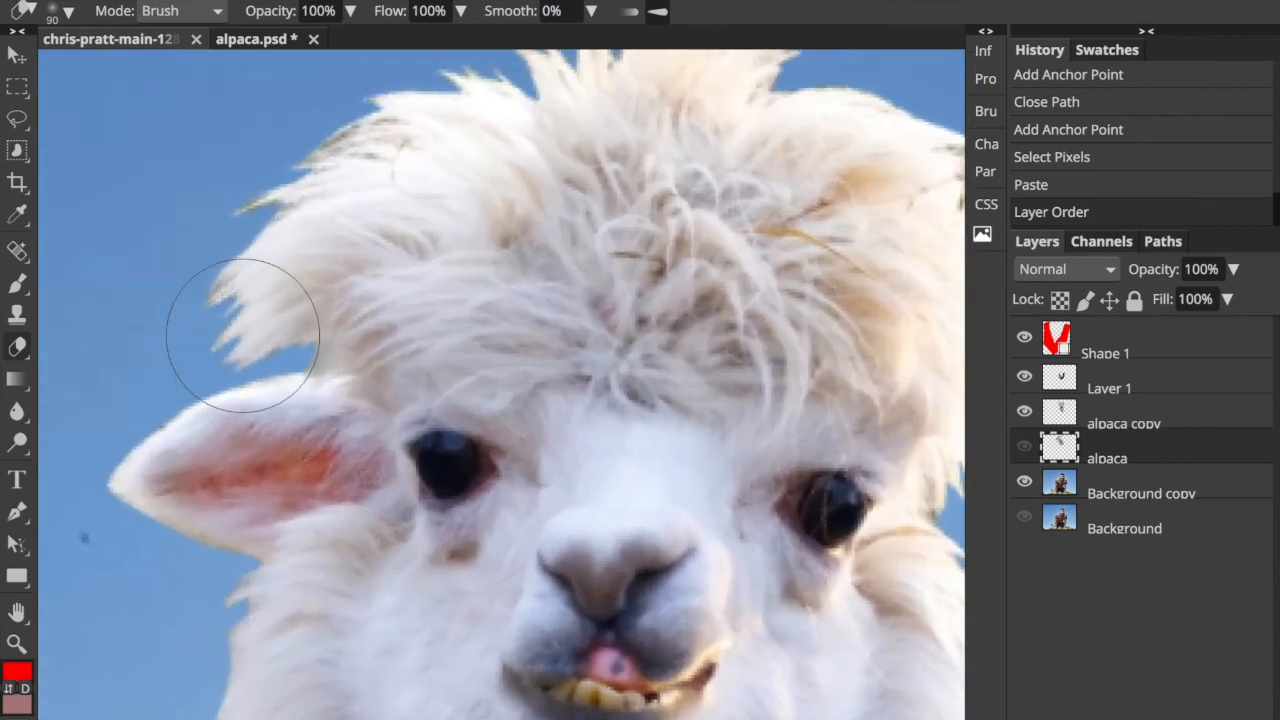
pyautogui.click(1130, 421)
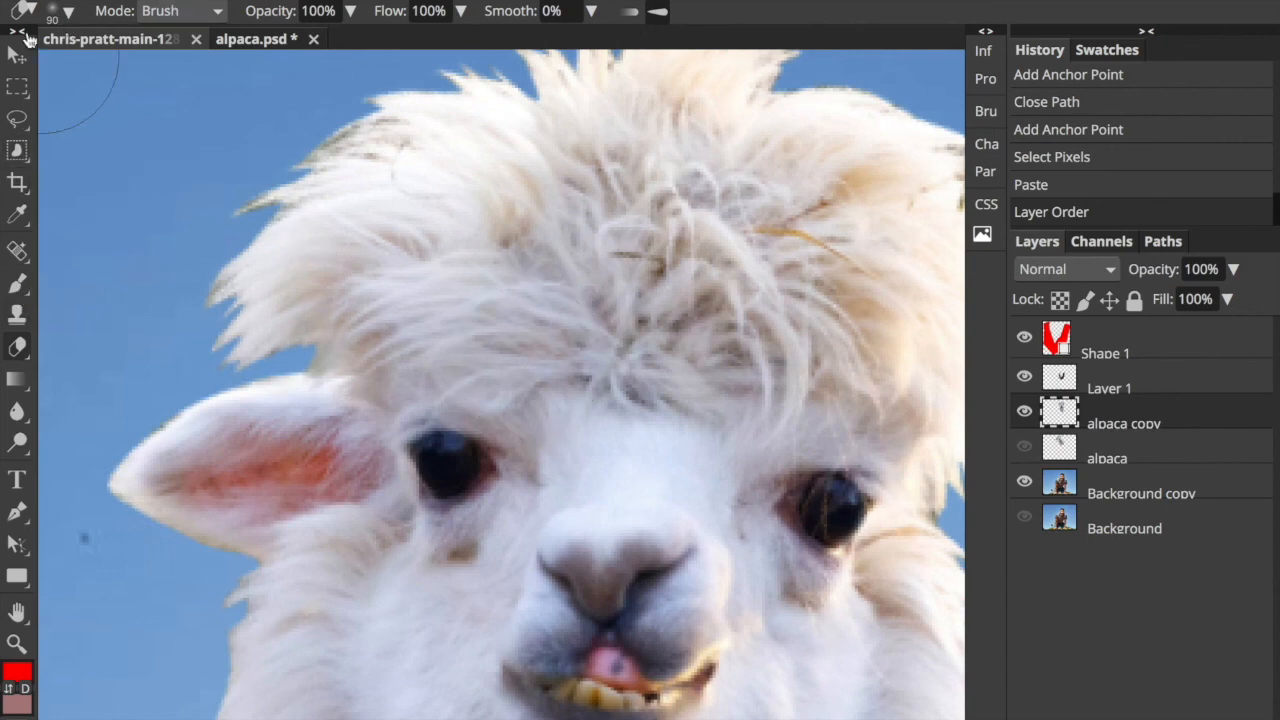
pyautogui.click(53, 14)
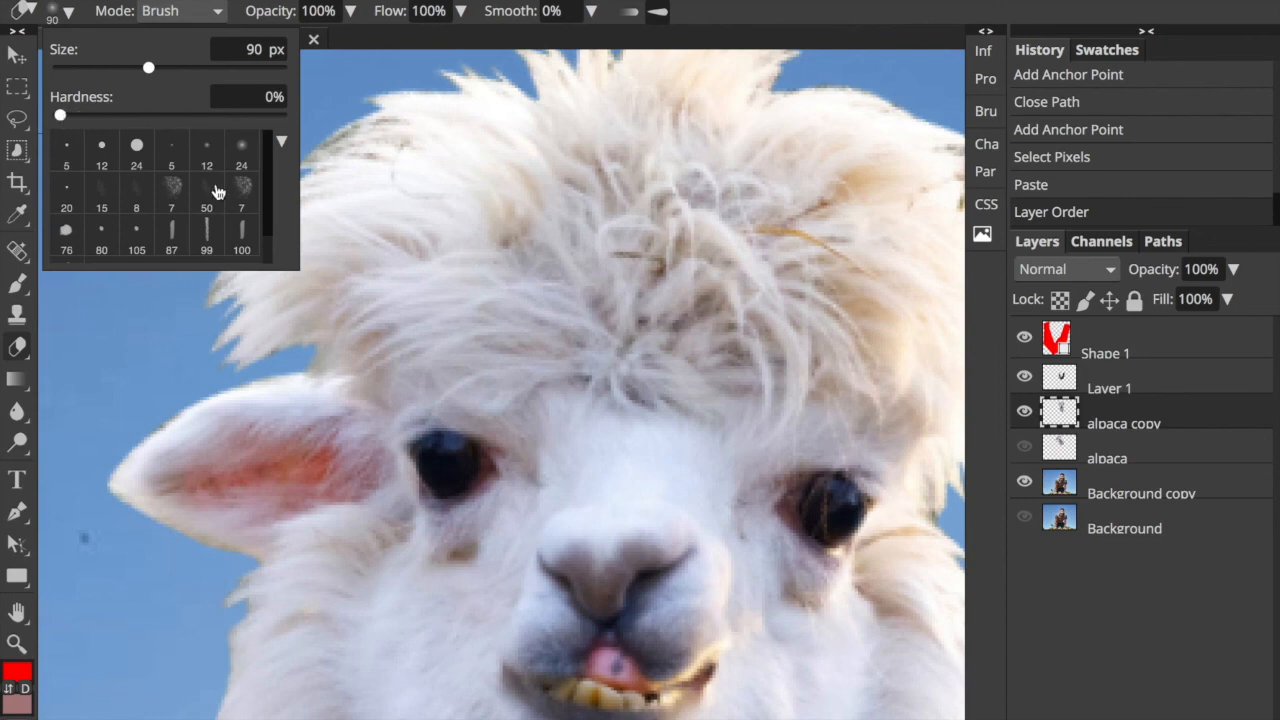
pyautogui.click(318, 11)
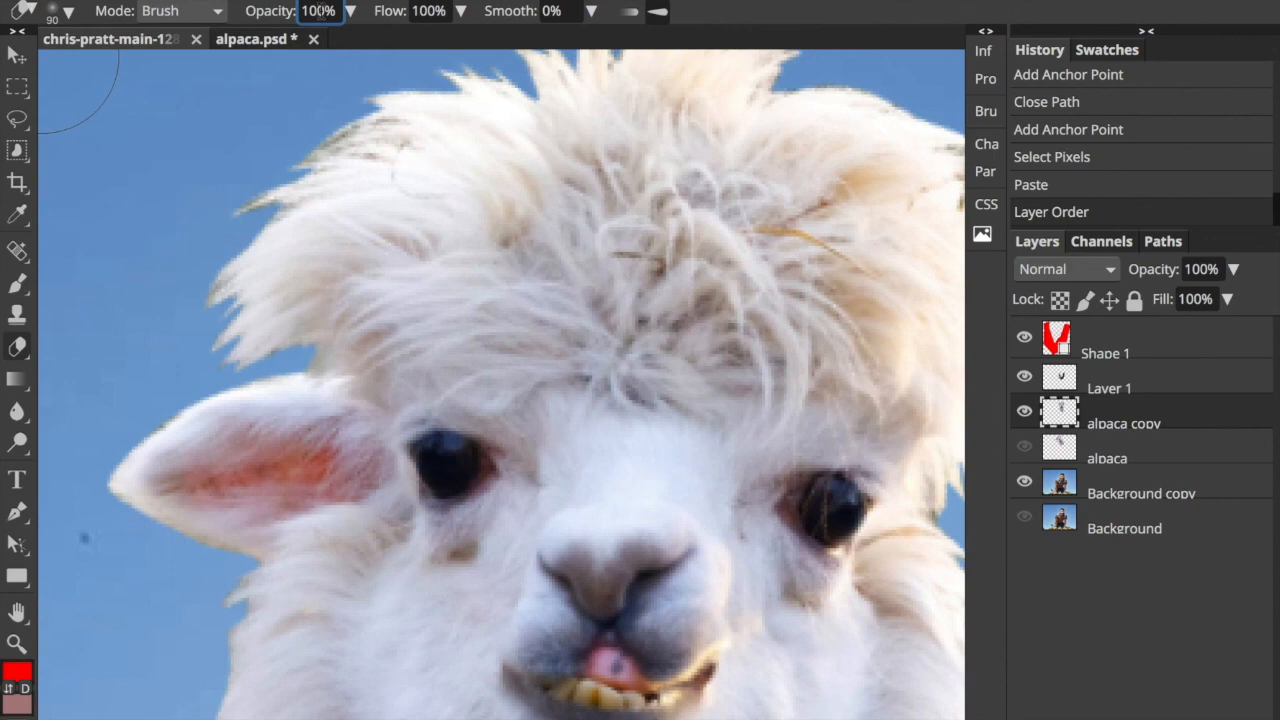
pyautogui.press('BackSpace')
pyautogui.write('3')
pyautogui.press('BackSpace')
pyautogui.press('BackSpace')
pyautogui.write('3')
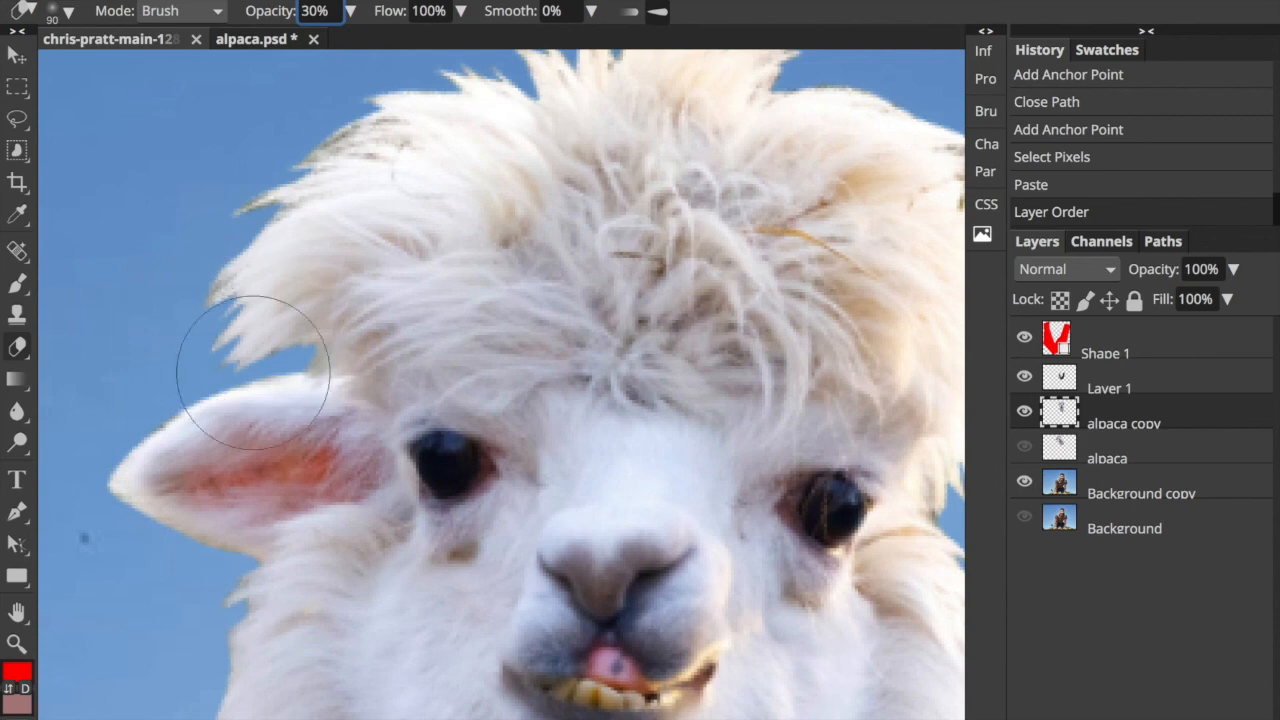
# Lightly erase the dark fringe along the fur edge above the alpaca's pink ear, up the side of the head.
pyautogui.click(187, 294)
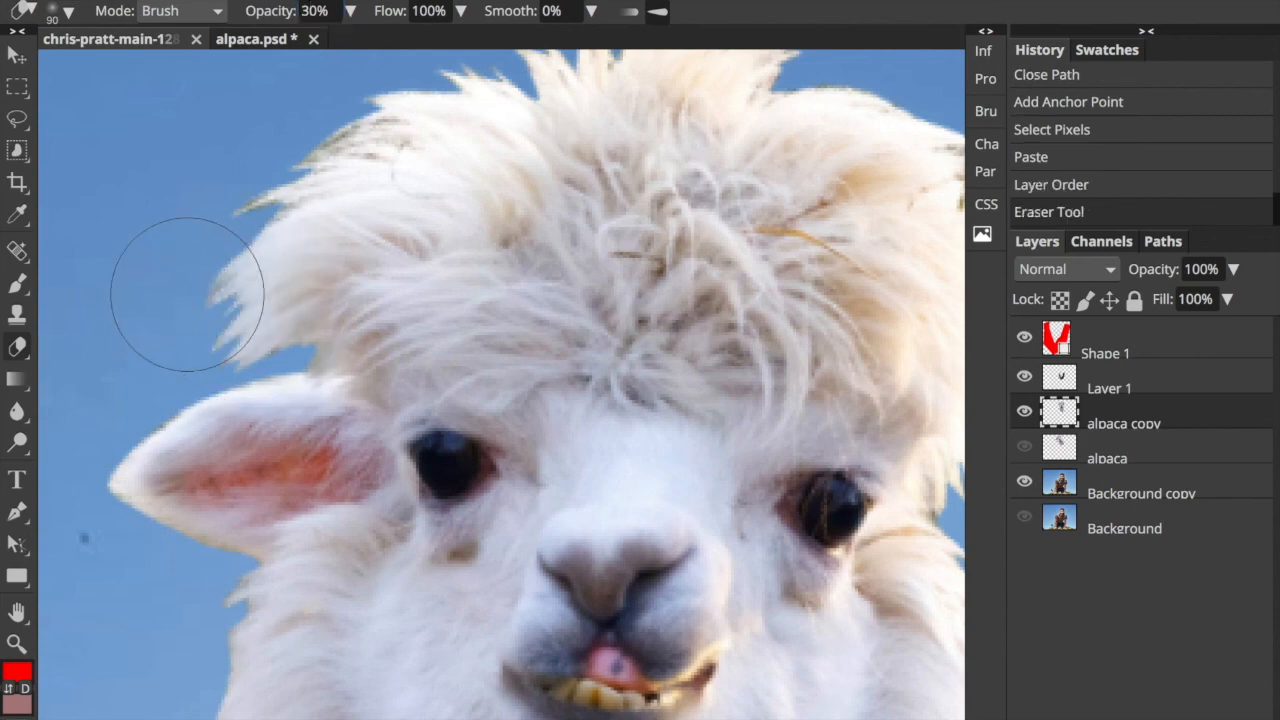
pyautogui.click(214, 286)
pyautogui.click(171, 251)
pyautogui.click(198, 203)
pyautogui.click(222, 169)
pyautogui.click(222, 169)
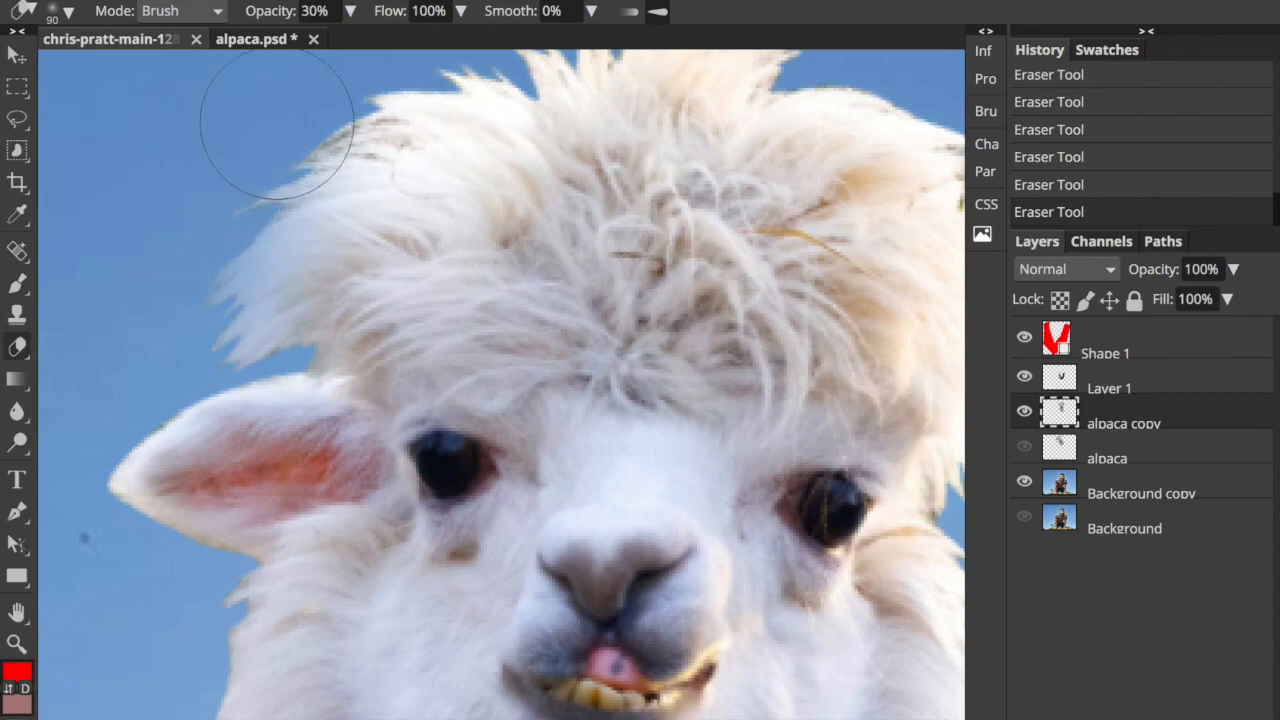
# Reduce the Eraser brush to 45 and soften the fur edges across the top of the head and around the other ear.
pyautogui.scroll(2, 201, 220)
pyautogui.hscroll(1, 201, 220)
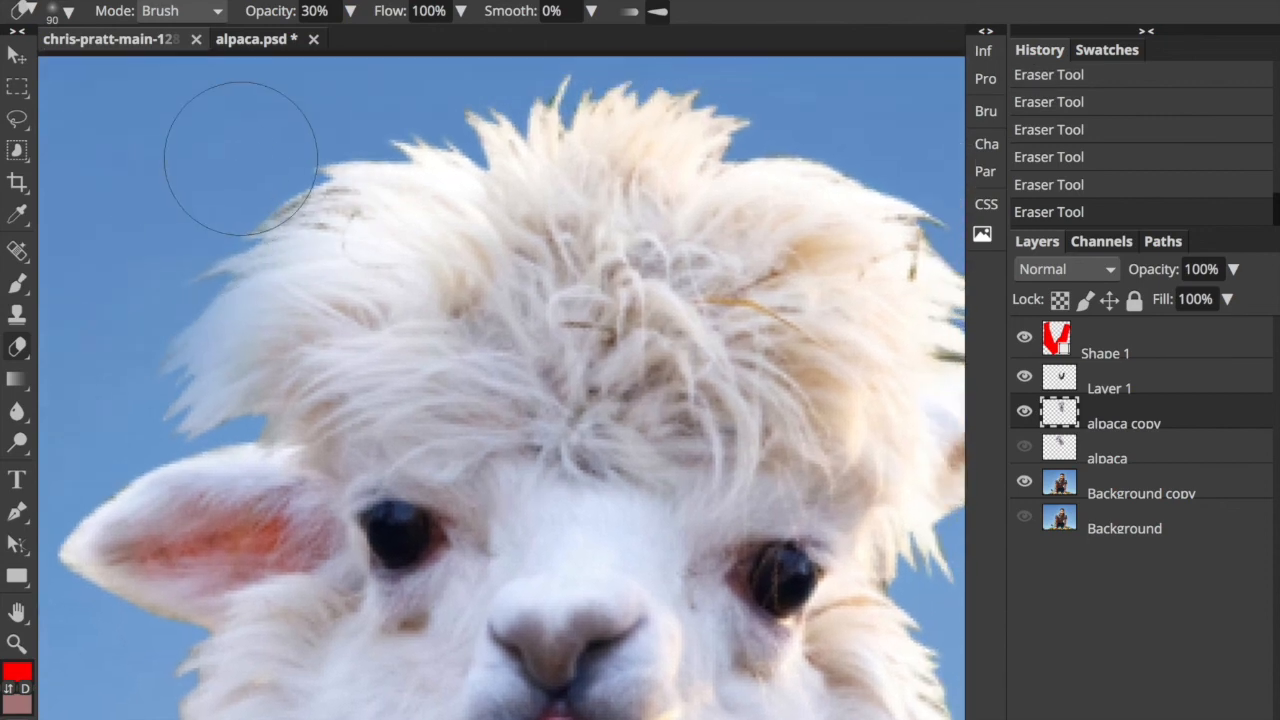
pyautogui.press('[')
pyautogui.press('[')
pyautogui.press('[')
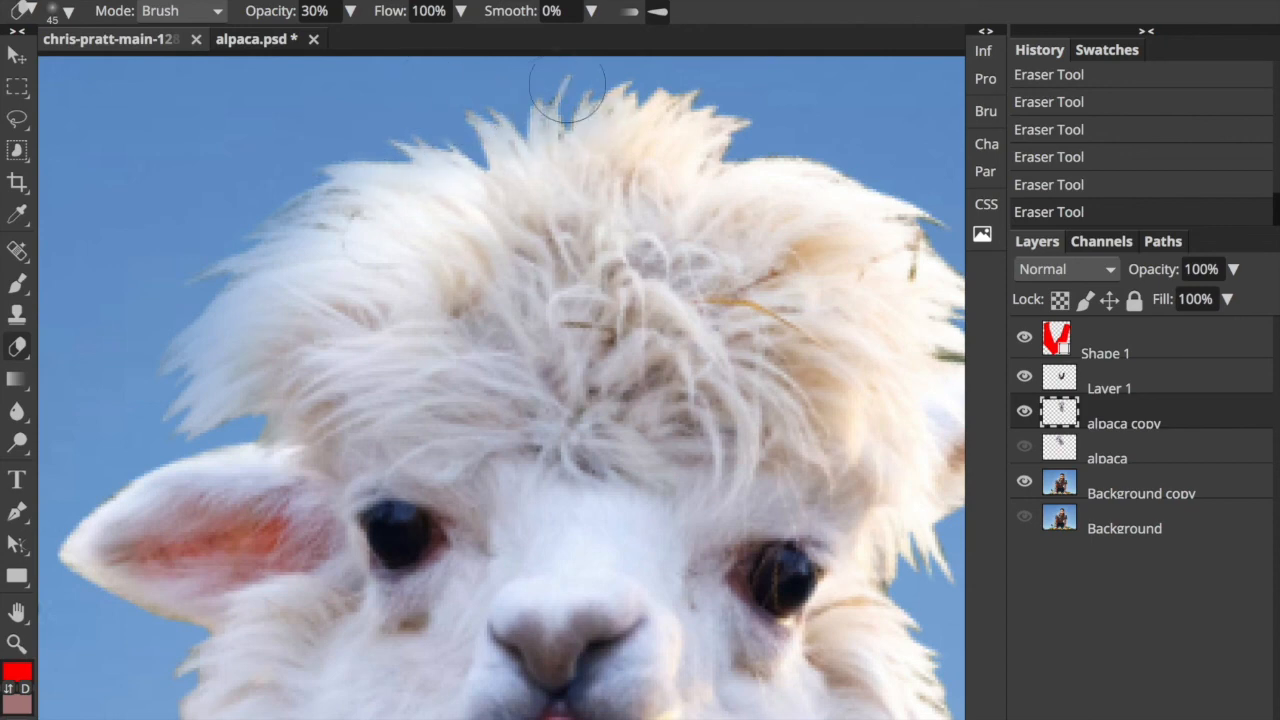
pyautogui.hscroll(2, 567, 85)
pyautogui.scroll(1, 567, 85)
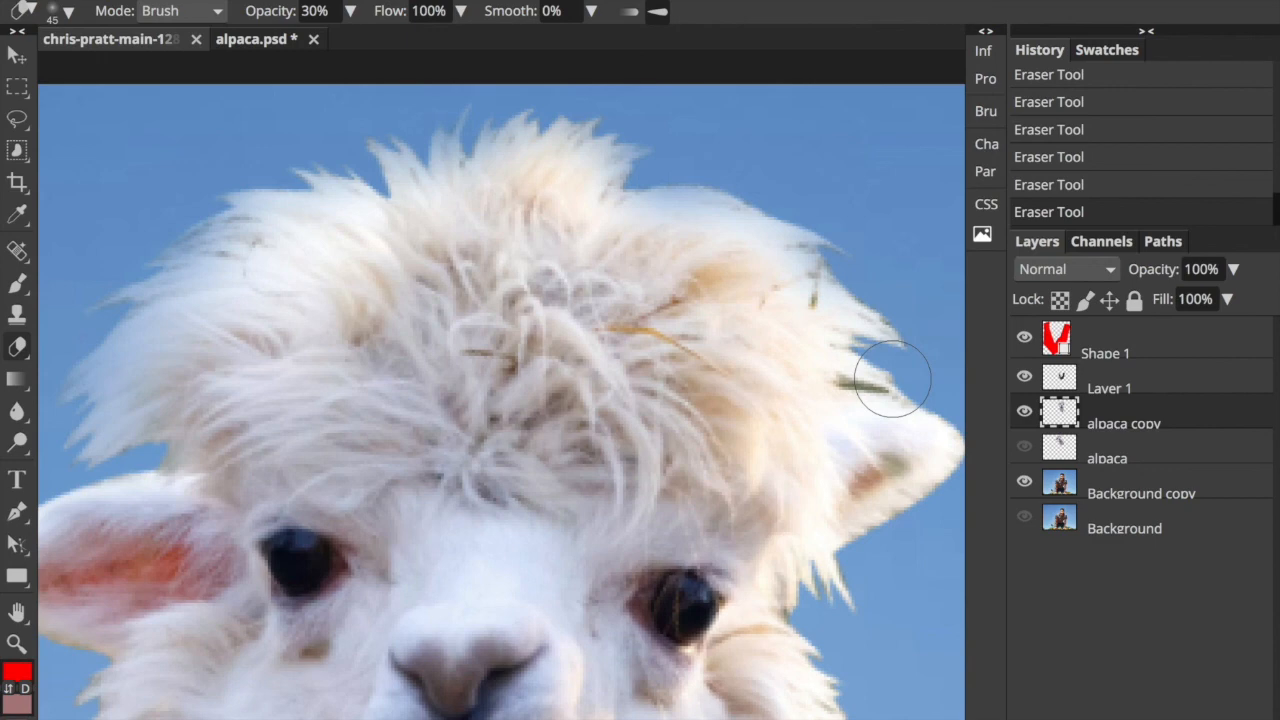
pyautogui.hscroll(2, 893, 379)
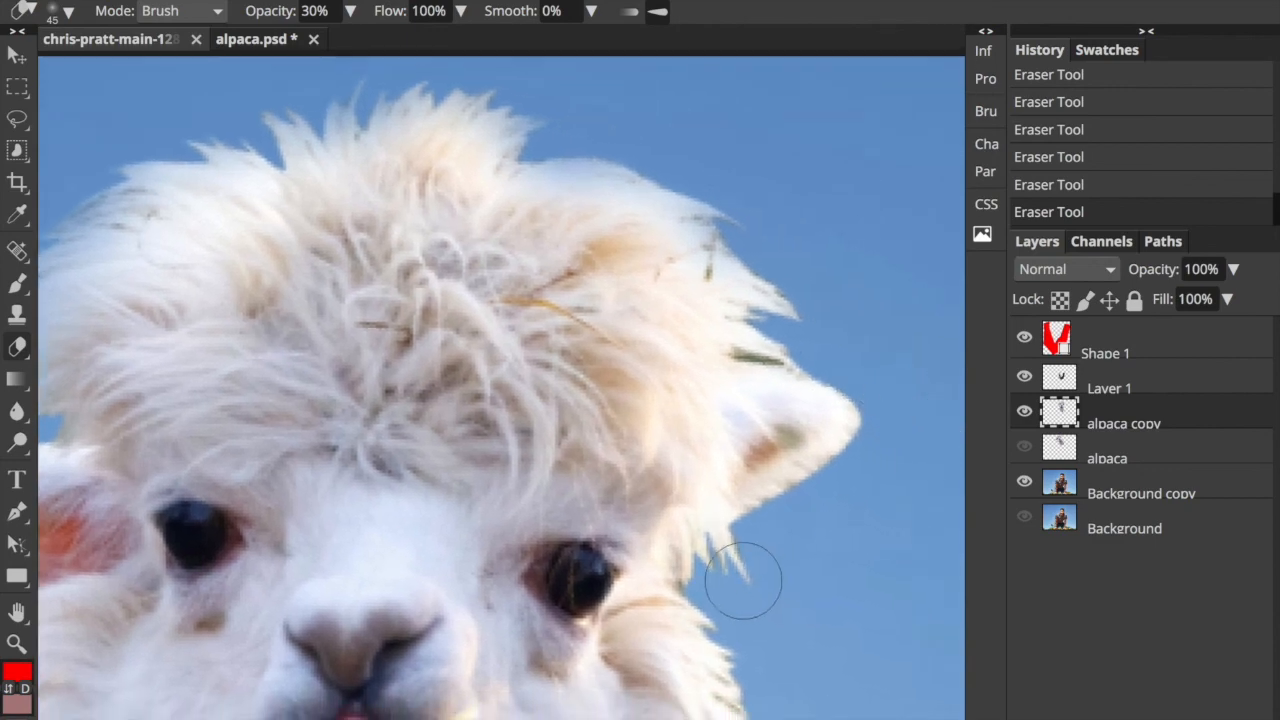
pyautogui.moveTo(742, 577)
pyautogui.mouseDown()
pyautogui.moveTo(731, 566)
pyautogui.moveTo(740, 571)
pyautogui.mouseUp()
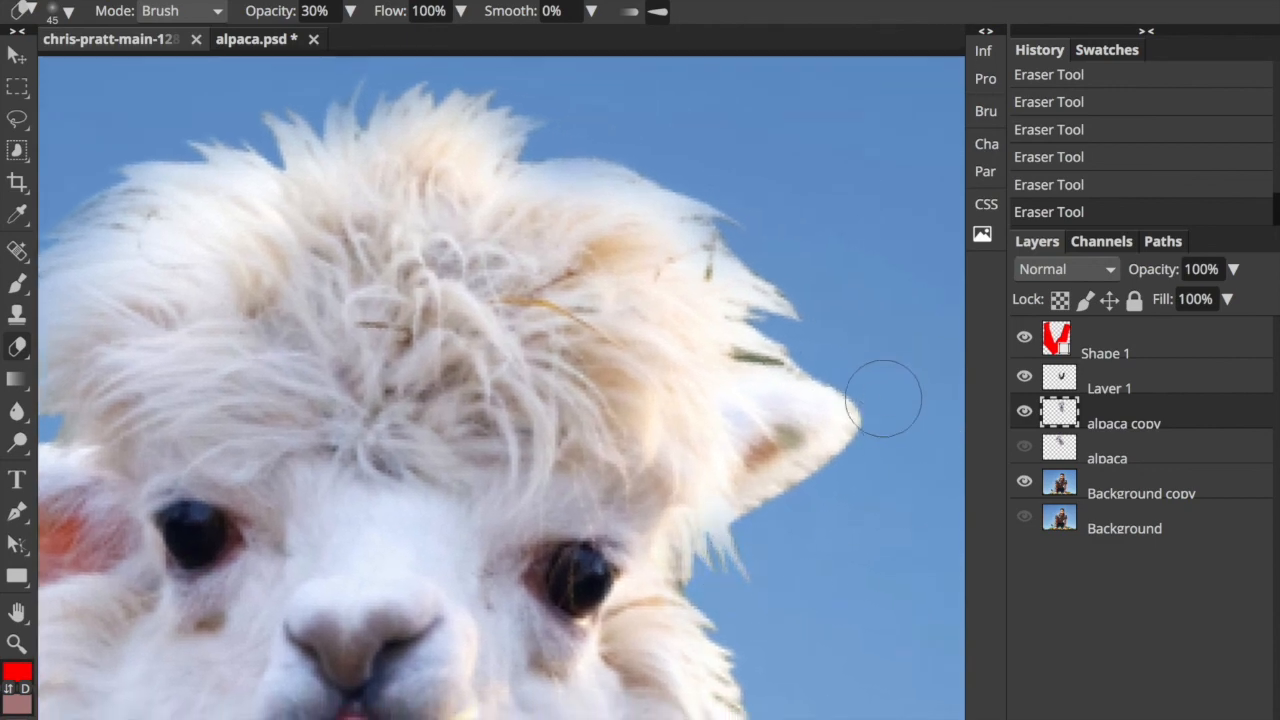
# Soften the outer fur edges of both alpaca cheeks with the semi-transparent Eraser.
pyautogui.scroll(-2, 874, 386)
pyautogui.scroll(-2, 872, 392)
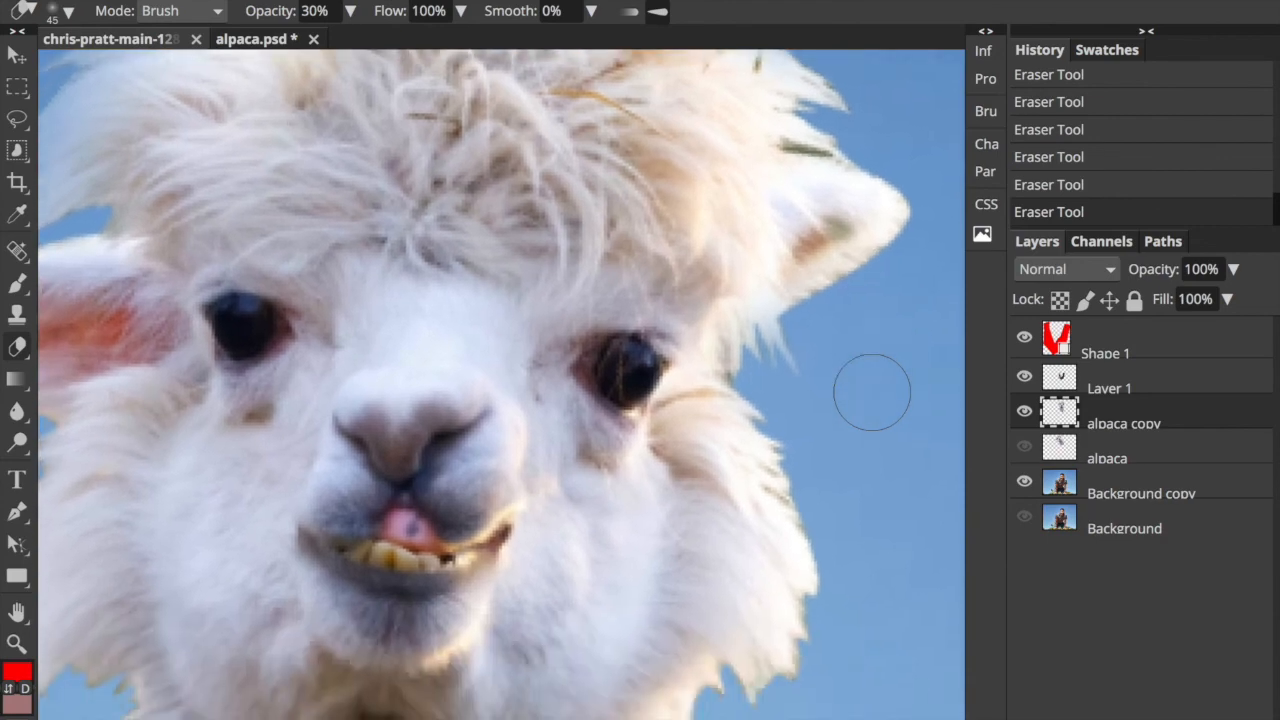
pyautogui.scroll(-2, 872, 392)
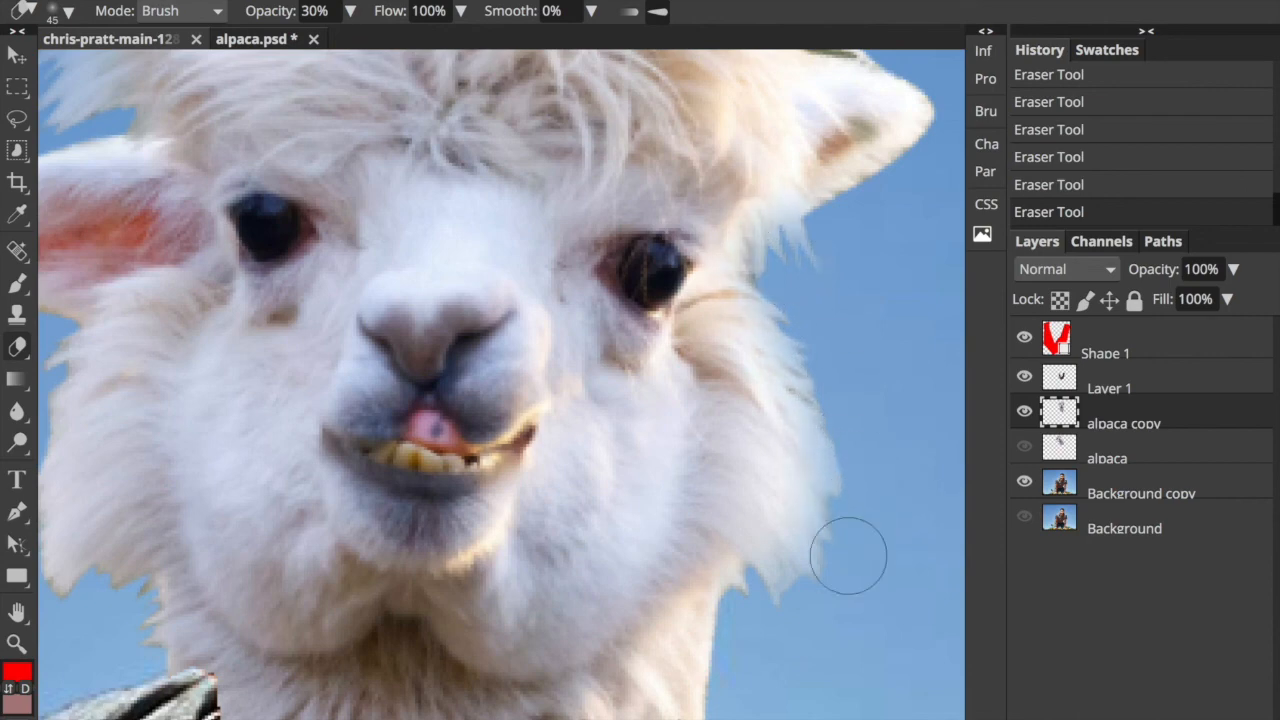
pyautogui.hscroll(-3, 787, 642)
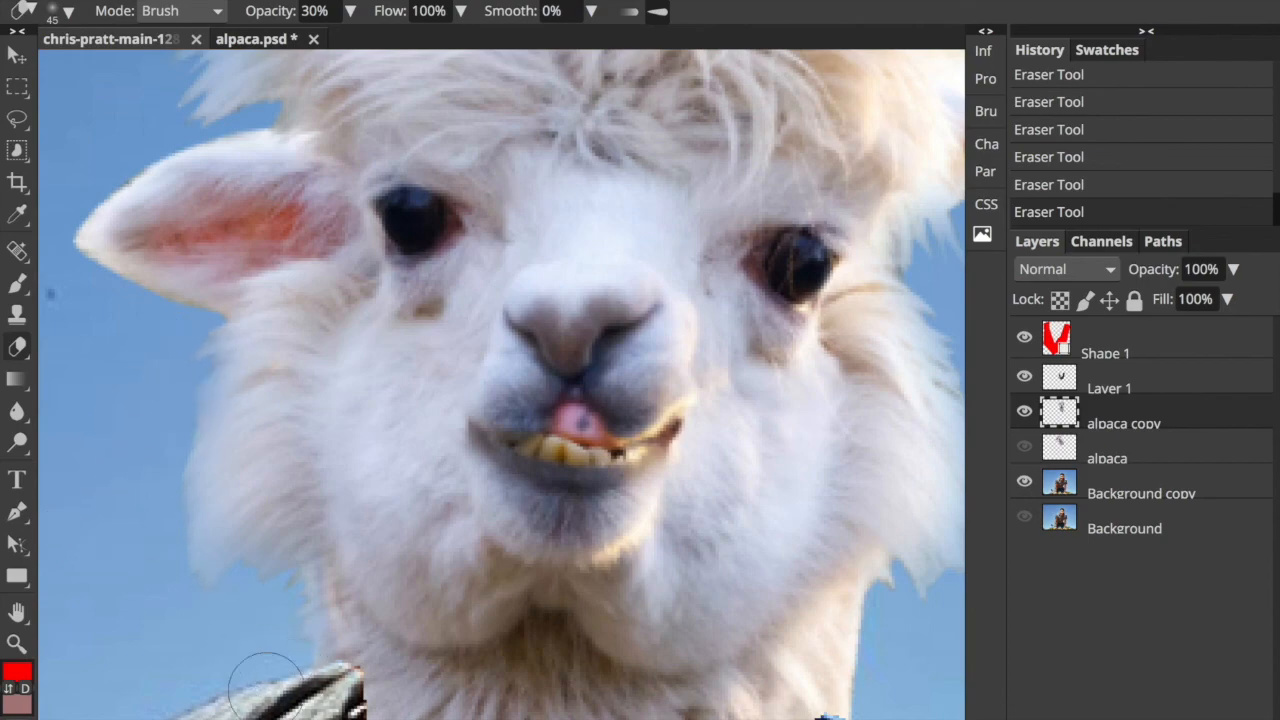
# Undo the last three eraser strokes.
pyautogui.scroll(-6, 226, 649)
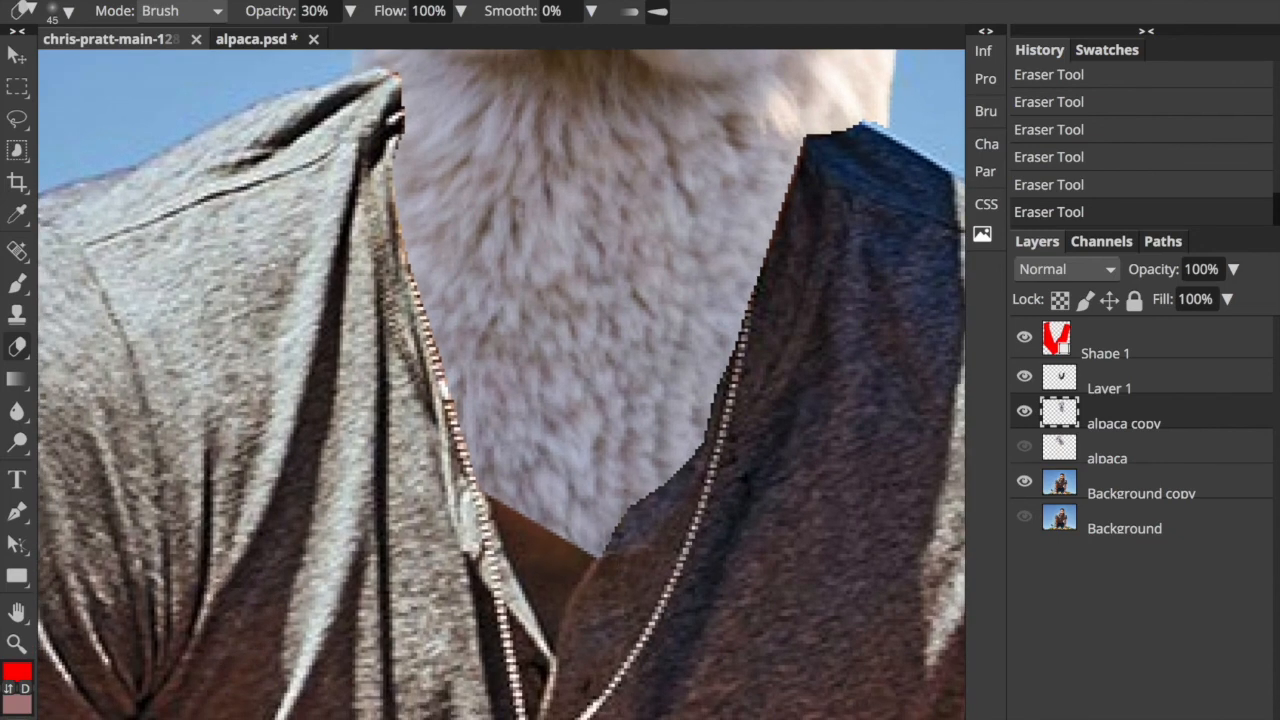
pyautogui.hotkey('ctrl', 'z')
pyautogui.hotkey('ctrl', 'z')
pyautogui.hotkey('ctrl', 'z')
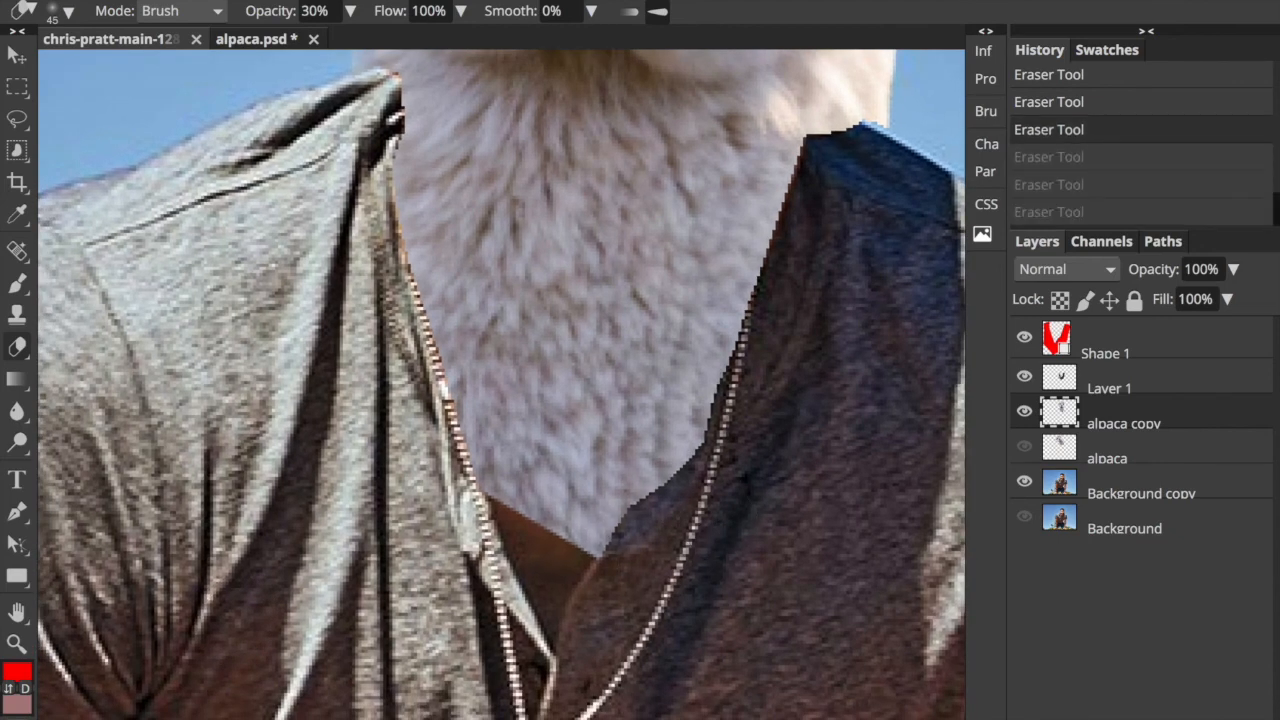
# Set the Eraser to 100% opacity with a hard brush of size 6 for the neck edges.
pyautogui.scroll(2, 500, 384)
pyautogui.moveTo(874, 190); pyautogui.dragTo(757, 378)
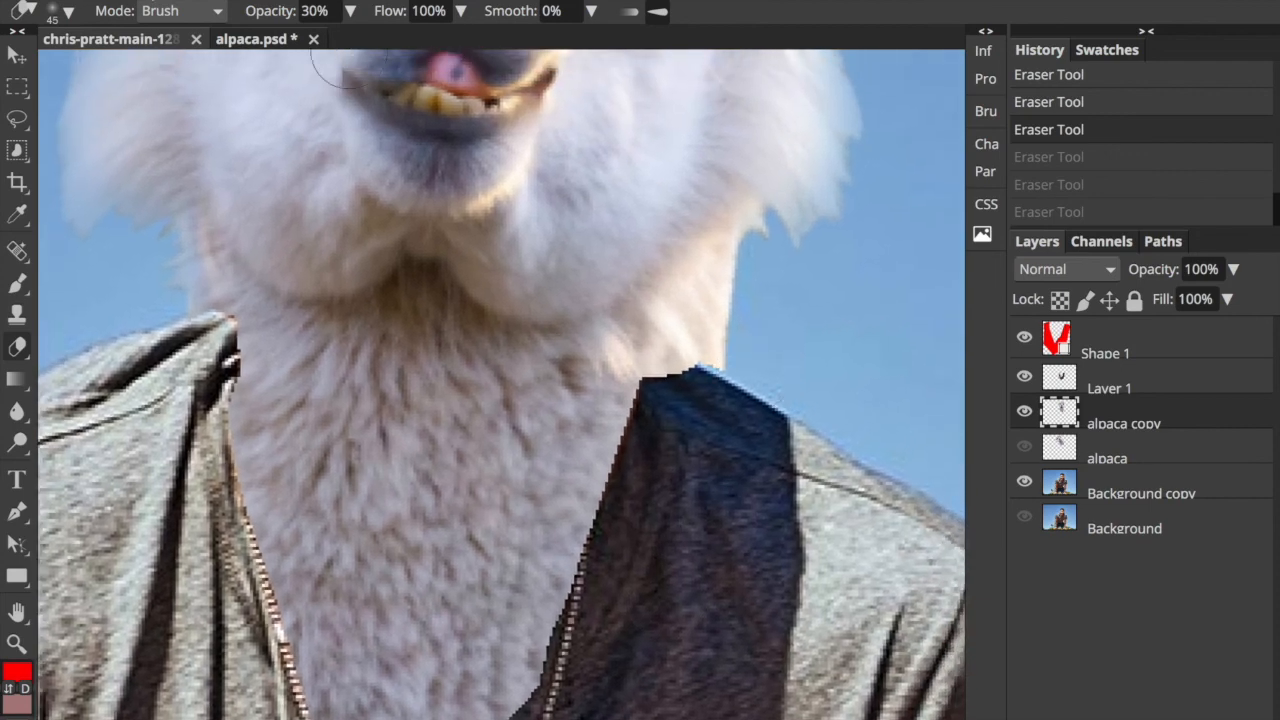
pyautogui.click(350, 11)
pyautogui.moveTo(298, 40); pyautogui.dragTo(375, 40)
pyautogui.click(60, 12)
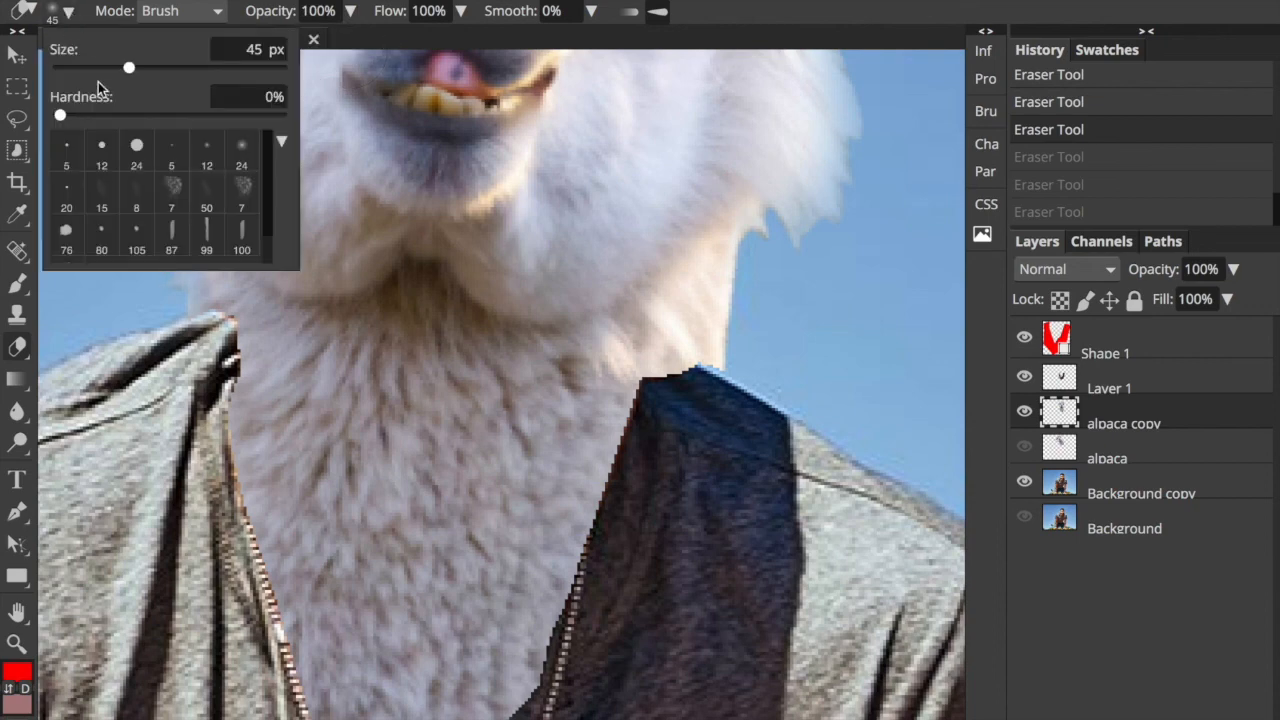
pyautogui.moveTo(140, 115); pyautogui.dragTo(280, 115)
pyautogui.click(111, 68)
pyautogui.click(91, 67)
# Erase the excess alpaca fur on both sides of the neck above the collar and at the bottom of the neckline.
pyautogui.moveTo(733, 317); pyautogui.dragTo(674, 370)
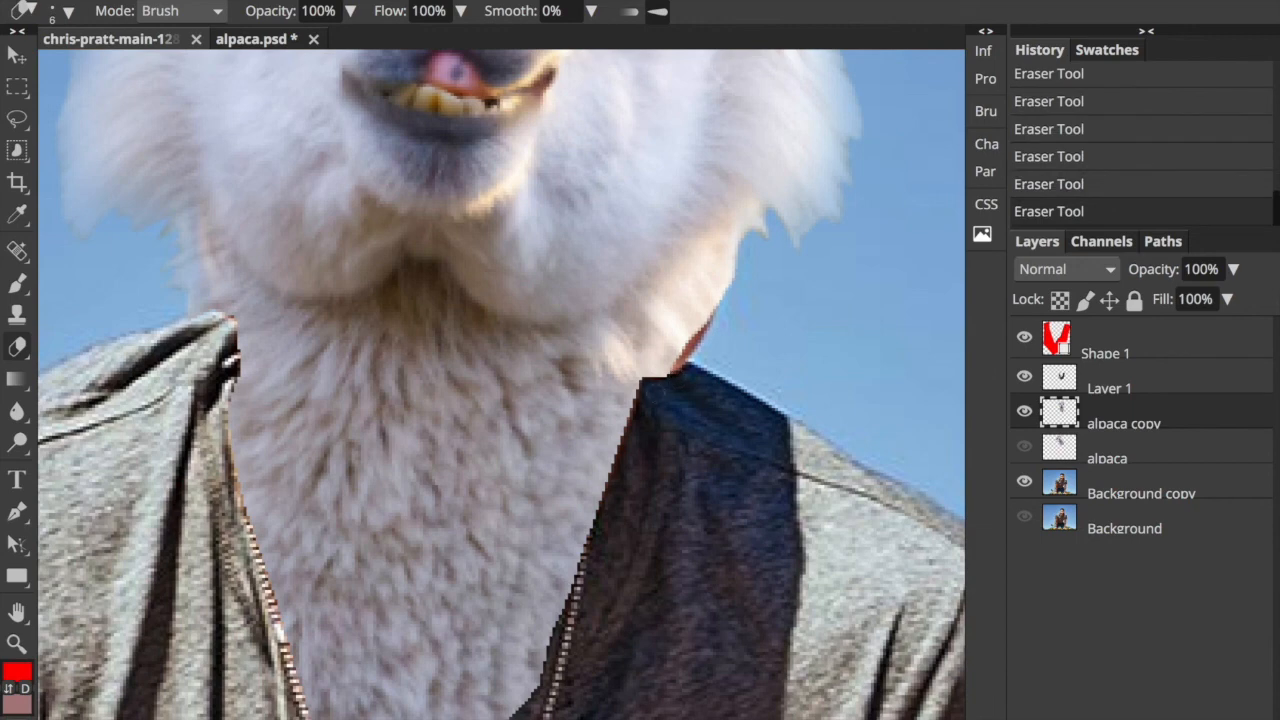
pyautogui.moveTo(649, 372)
pyautogui.mouseDown()
pyautogui.moveTo(749, 236)
pyautogui.moveTo(752, 257)
pyautogui.moveTo(668, 368)
pyautogui.mouseUp()
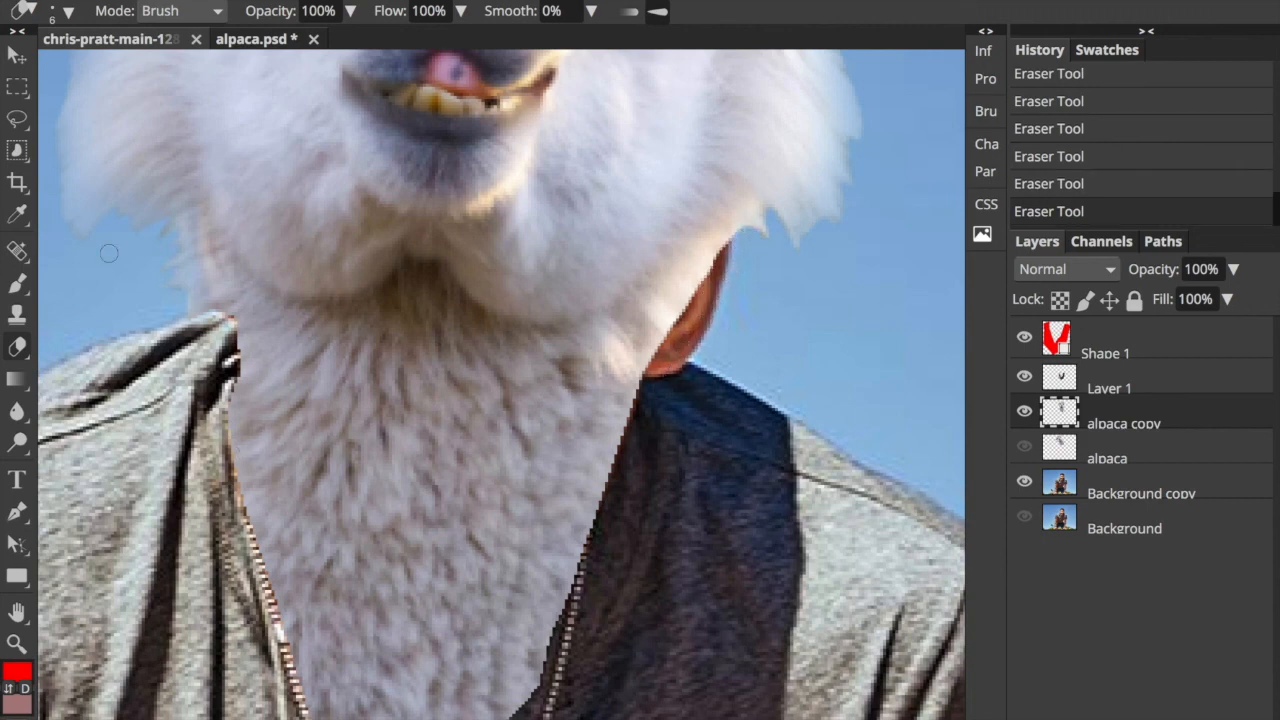
pyautogui.moveTo(198, 310)
pyautogui.mouseDown()
pyautogui.moveTo(183, 225)
pyautogui.moveTo(164, 238)
pyautogui.moveTo(180, 301)
pyautogui.mouseUp()
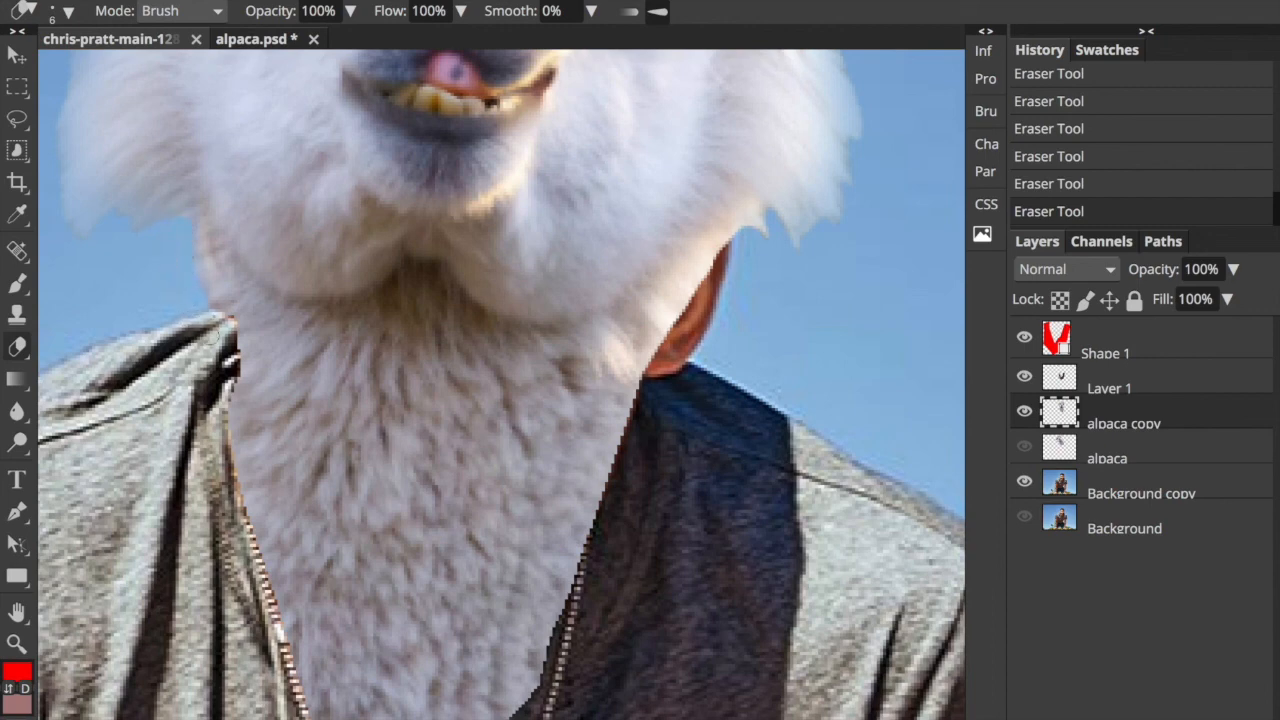
pyautogui.scroll(-5, 226, 394)
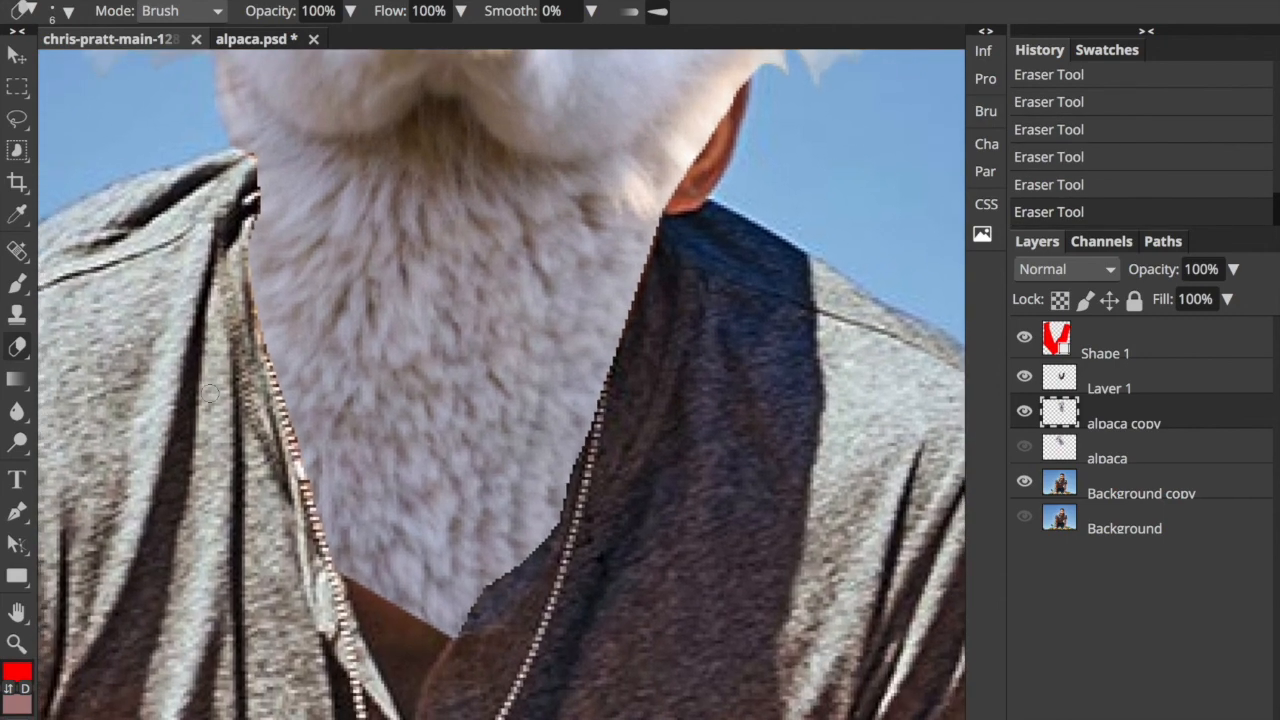
pyautogui.moveTo(460, 628); pyautogui.dragTo(464, 610)
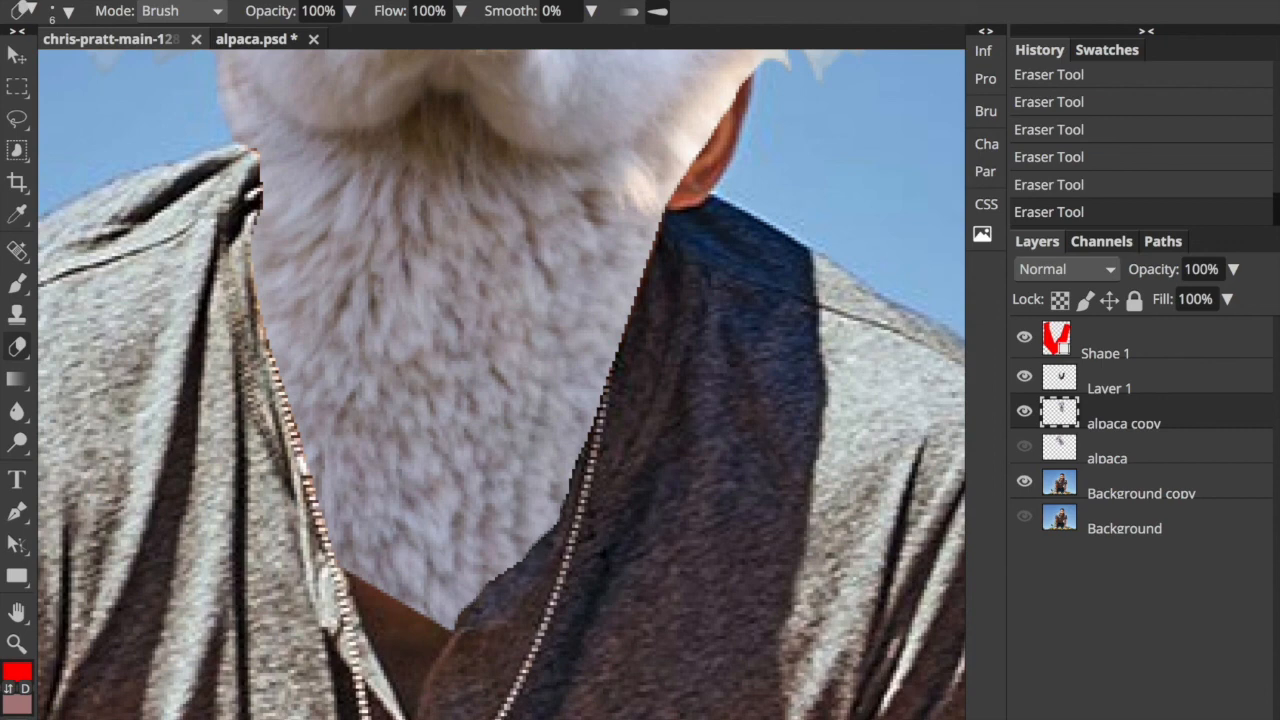
# Hide the alpaca copy layer and select the Background copy layer to work on the man's head.
pyautogui.scroll(13, 562, 513)
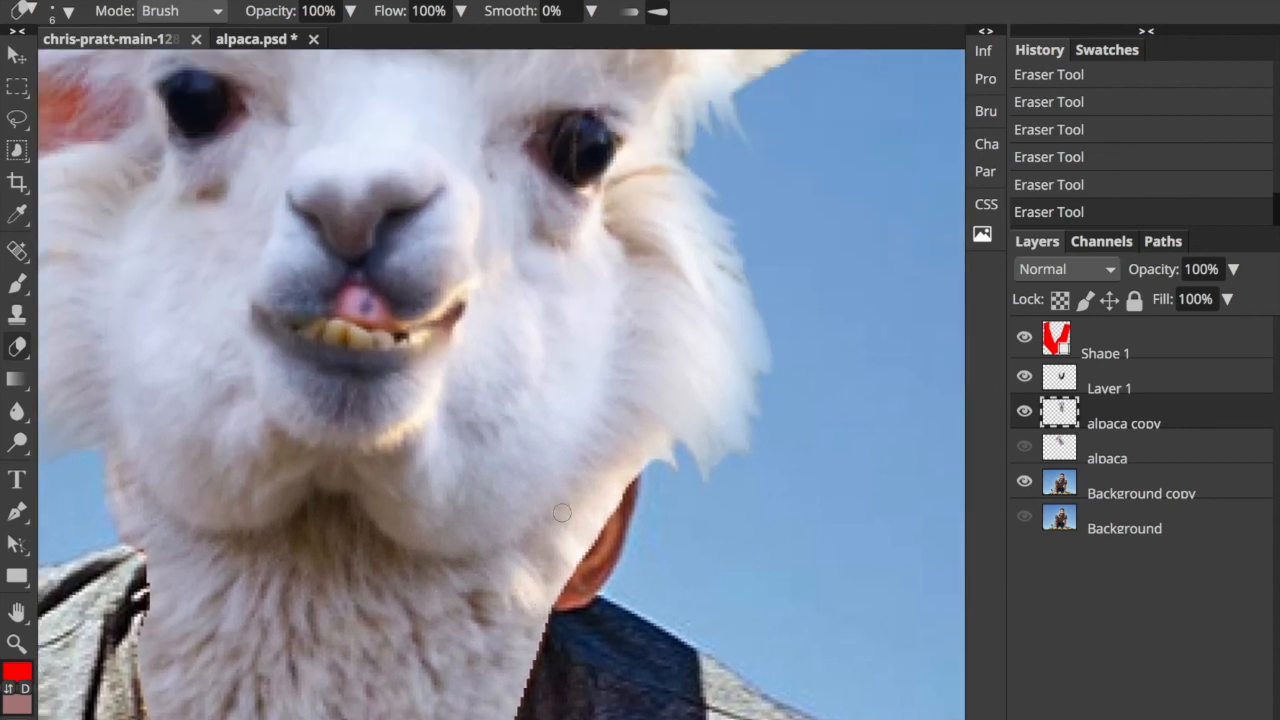
pyautogui.scroll(-10, 562, 513)
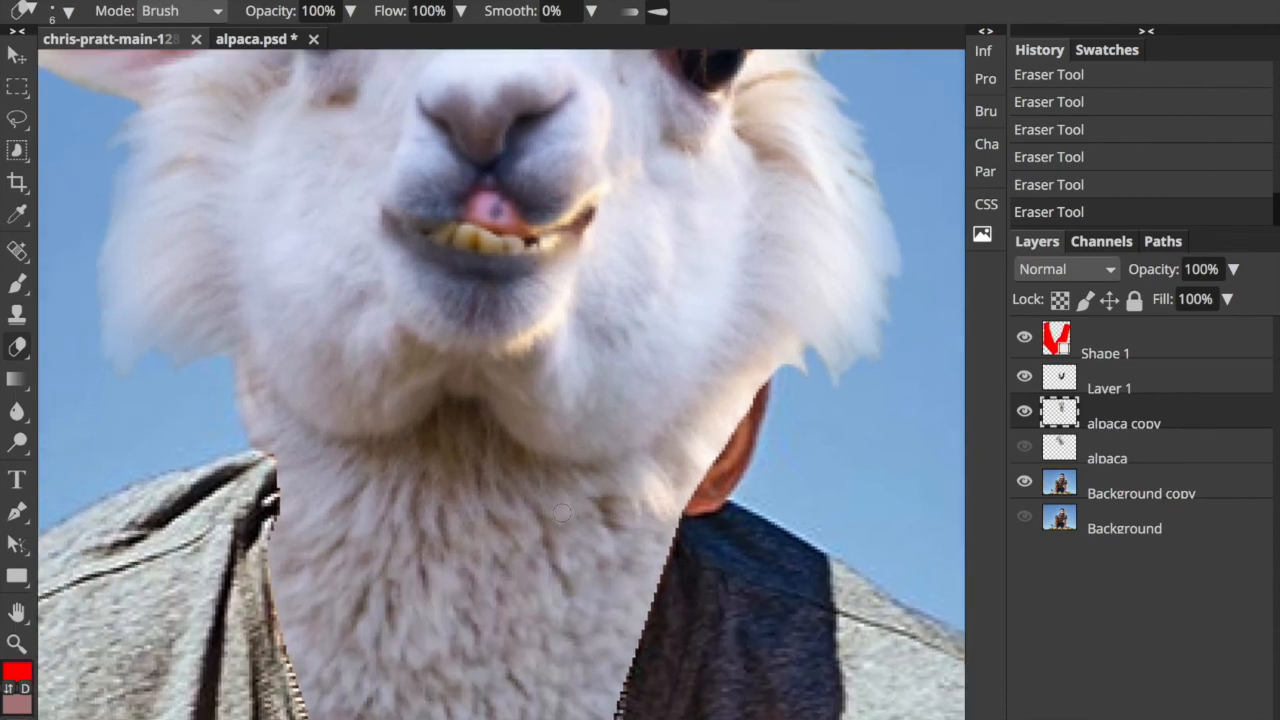
pyautogui.scroll(-3, 562, 513)
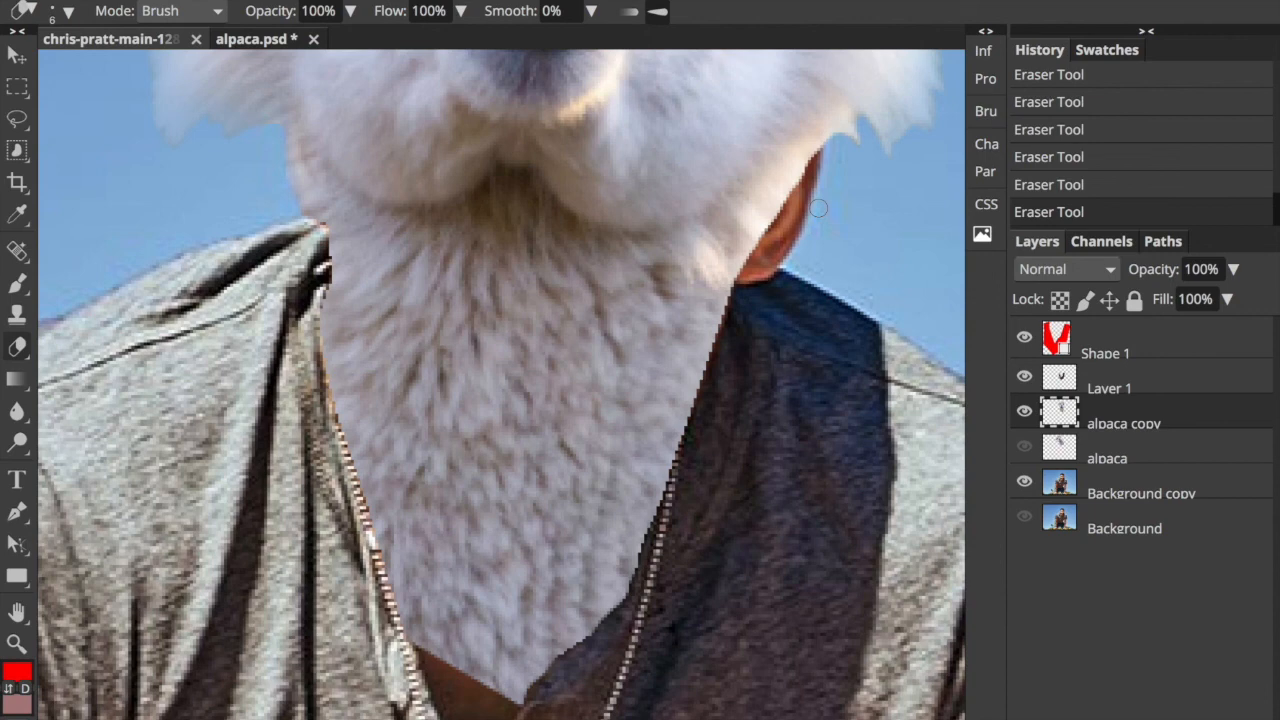
pyautogui.scroll(2, 818, 207)
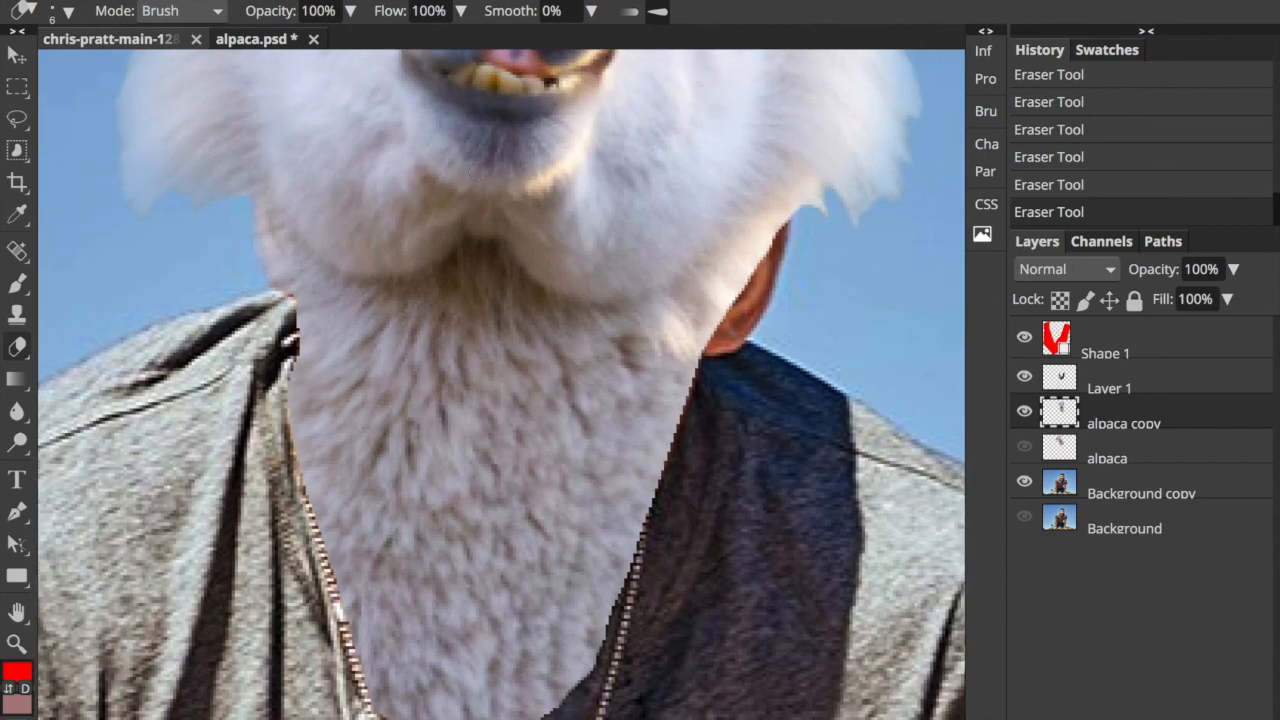
pyautogui.click(1024, 412)
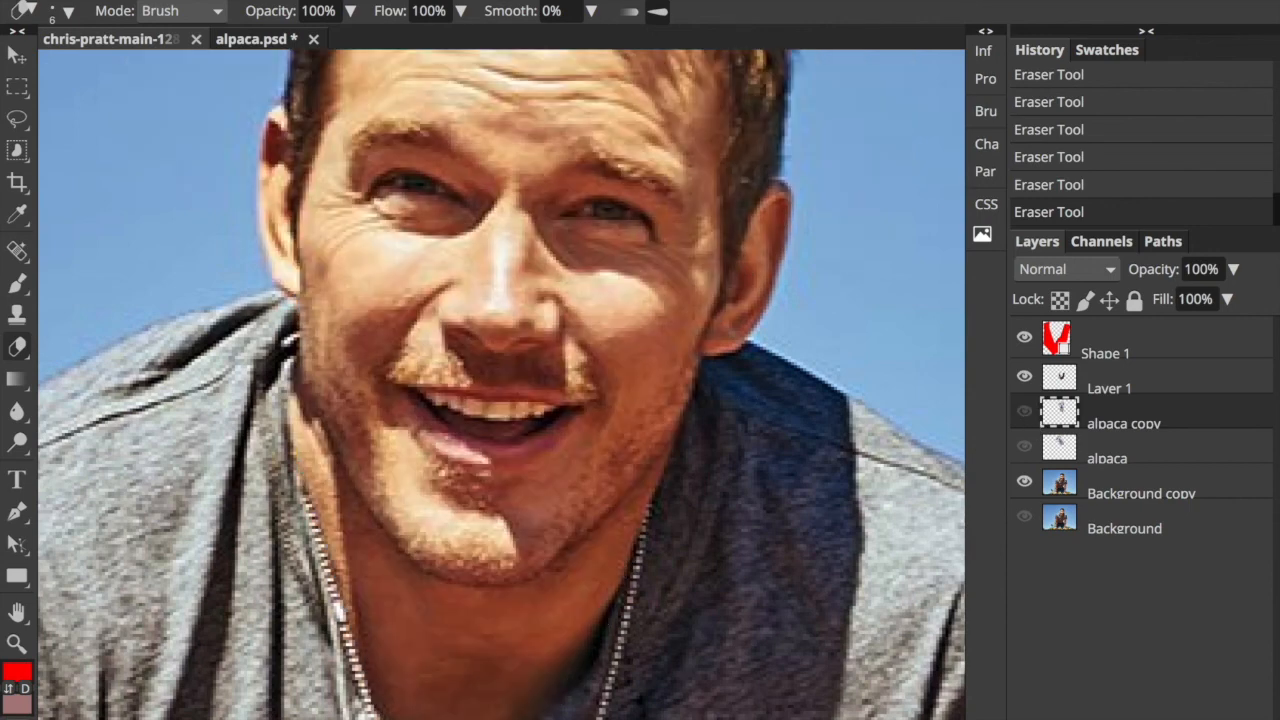
pyautogui.click(1138, 494)
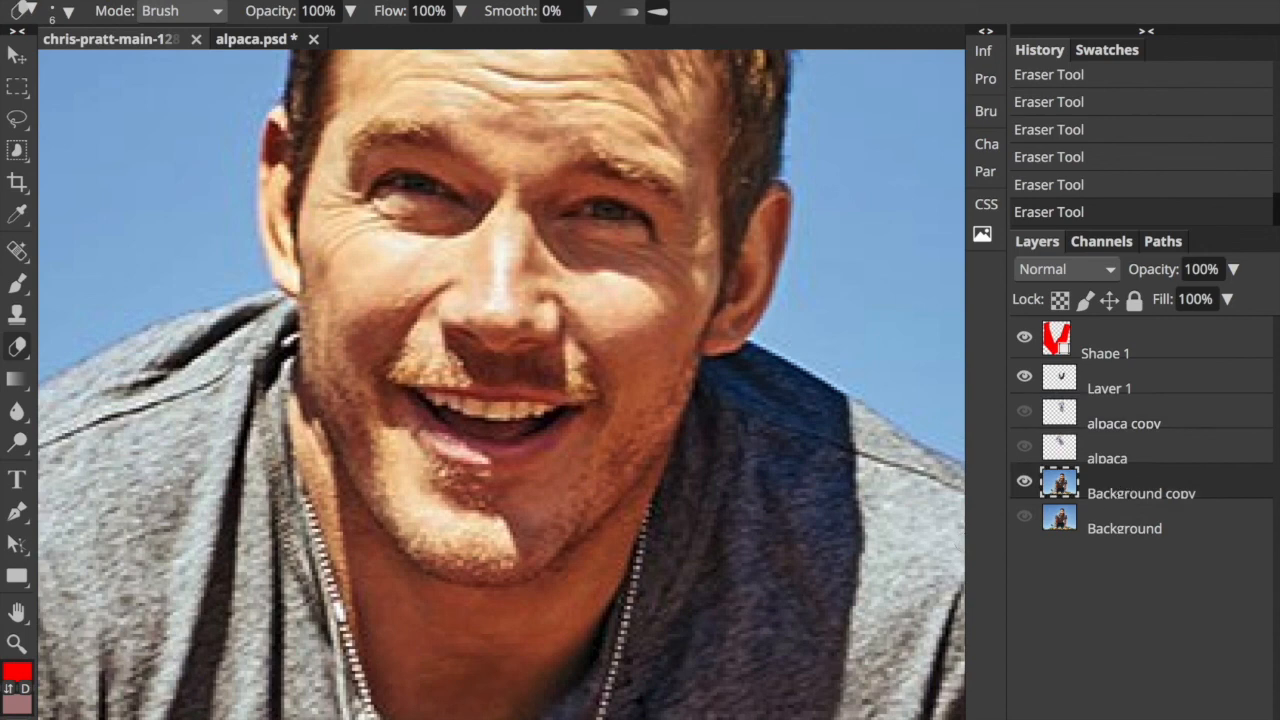
# Set up the Clone Stamp tool with a hard brush of size 10, undoing the test dab in the sky.
pyautogui.click(17, 313)
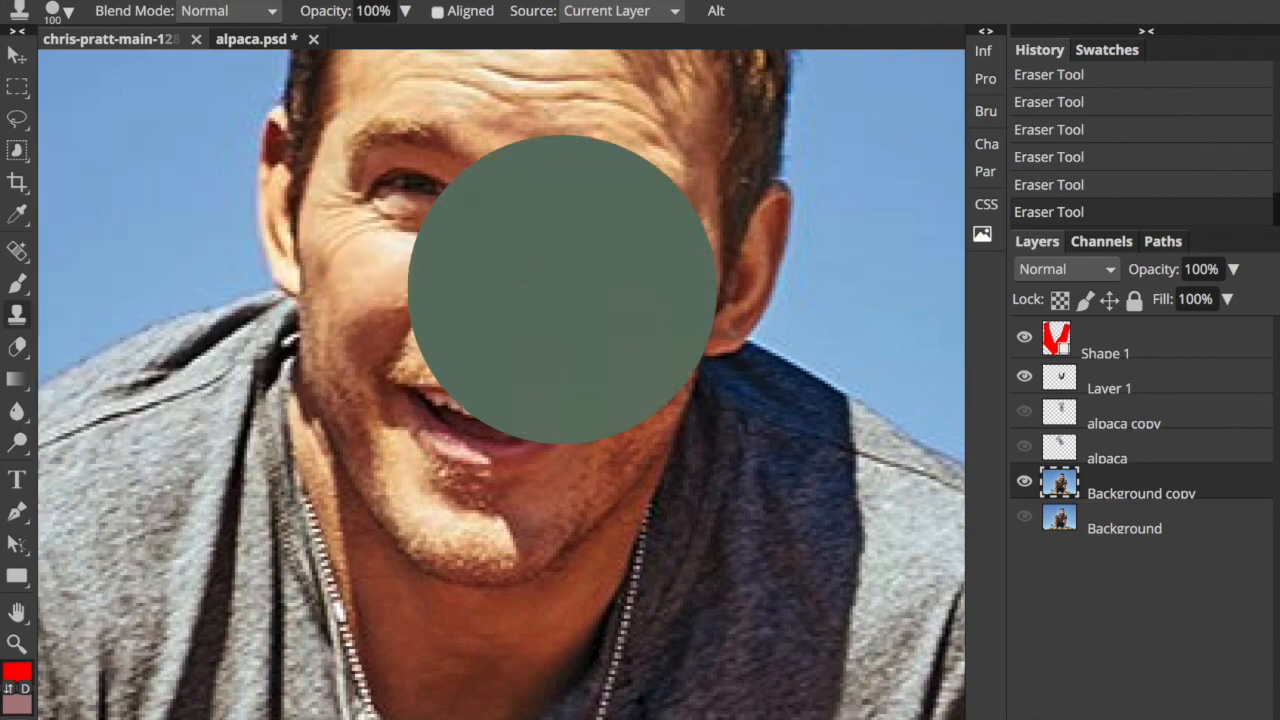
pyautogui.press('[')
pyautogui.press('[')
pyautogui.press('[')
pyautogui.press('[')
pyautogui.press('[')
pyautogui.press('[')
pyautogui.press('[')
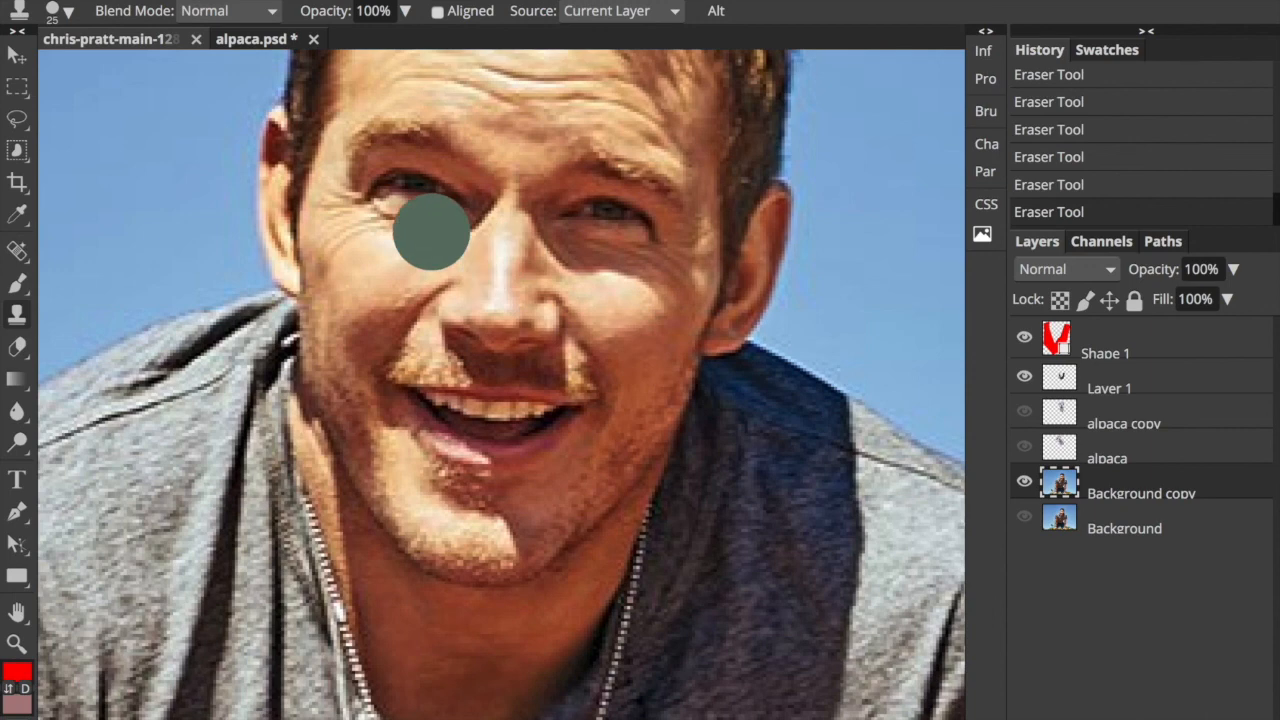
pyautogui.click(69, 12)
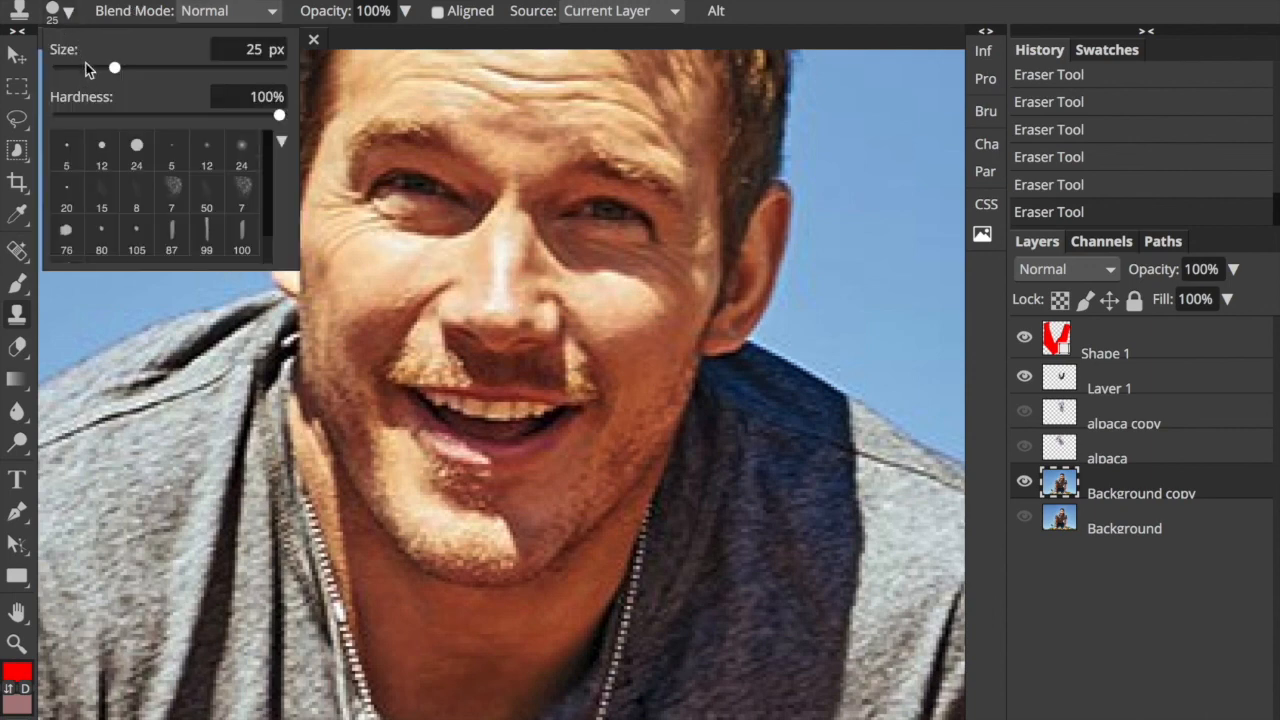
pyautogui.click(852, 315)
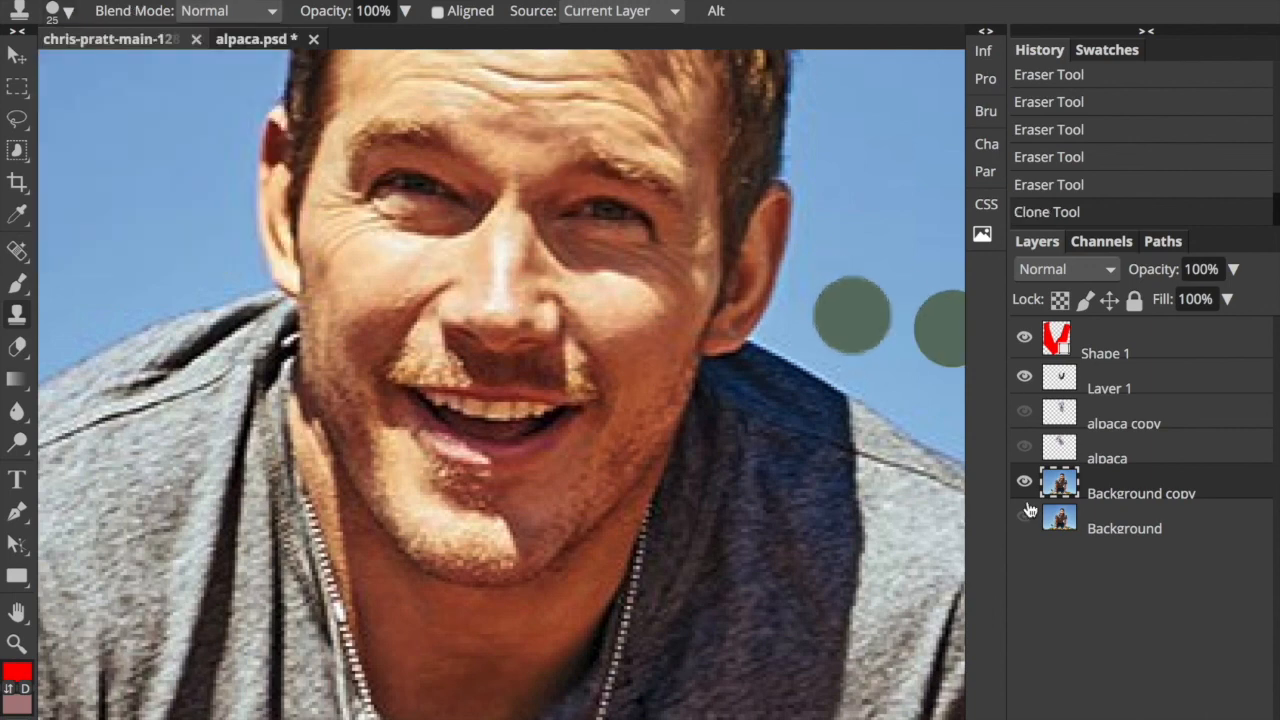
pyautogui.hotkey('ctrl', 'z')
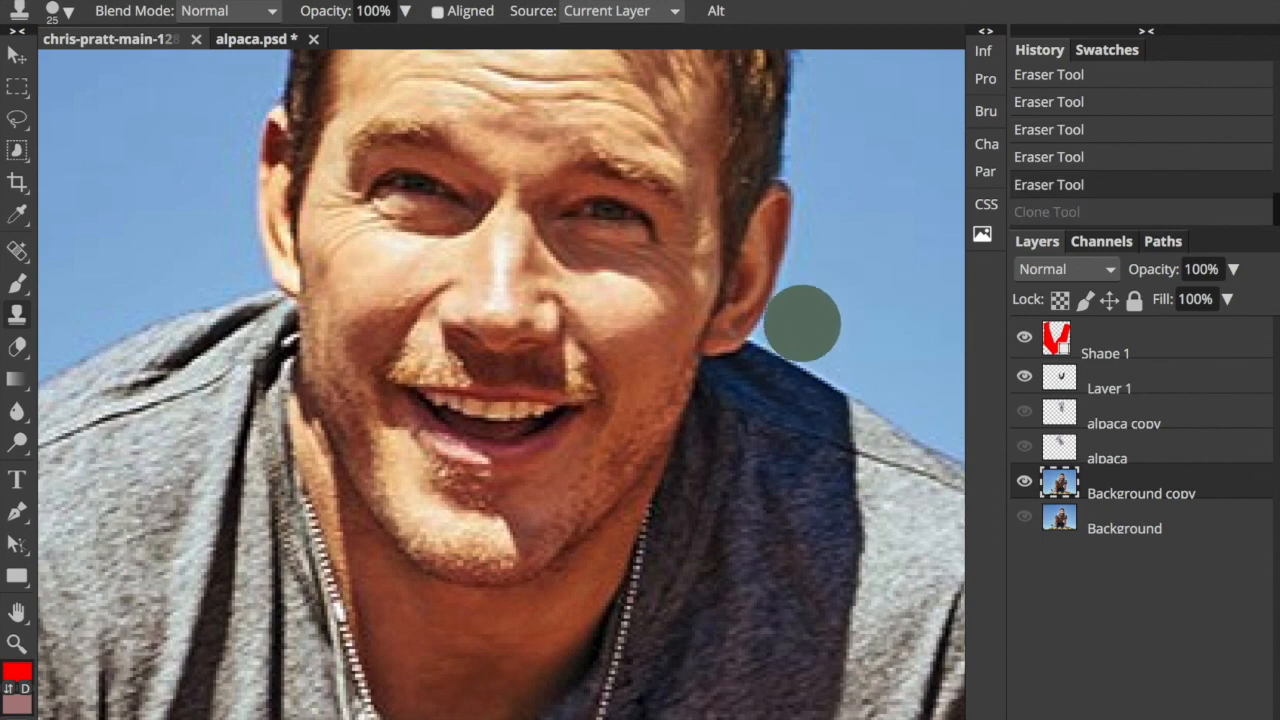
pyautogui.press('[')
pyautogui.press('[')
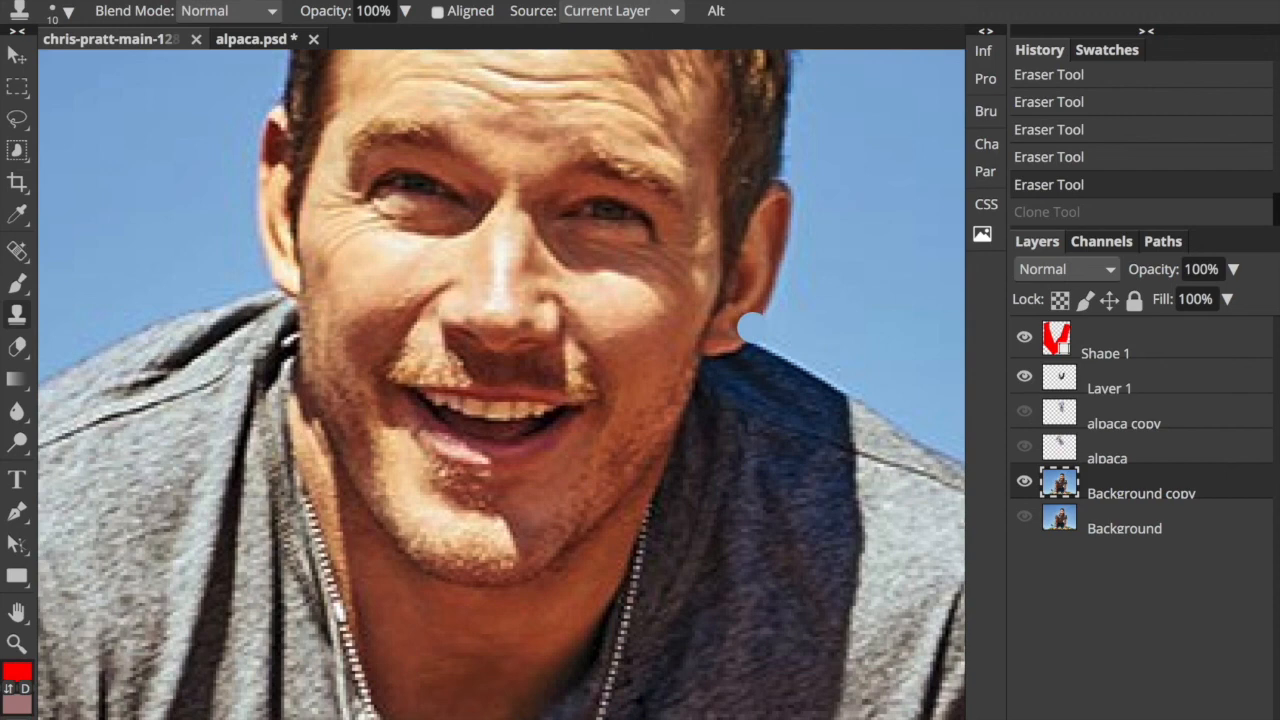
# Clone blue sky over the man's ear on the shadowed side of his face, from the lobe up to the hairline.
pyautogui.click(748, 328)
pyautogui.click(758, 313)
pyautogui.click(762, 305)
pyautogui.click(766, 281)
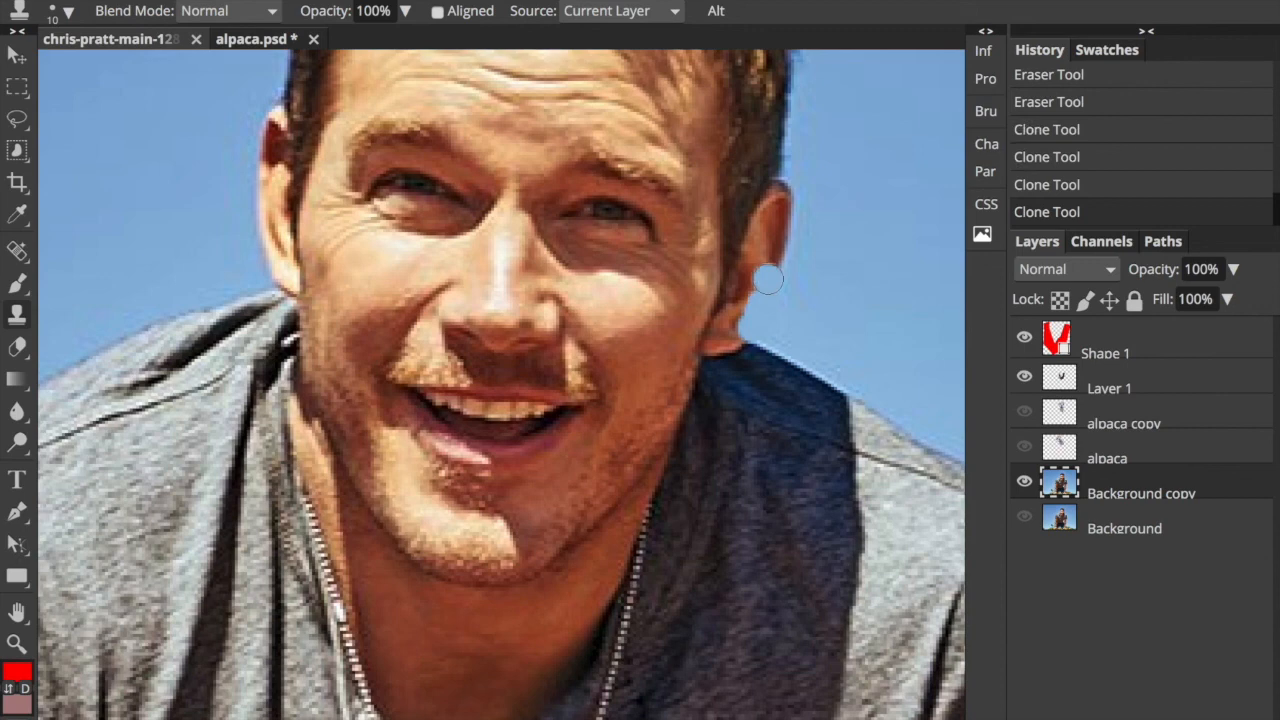
pyautogui.click(769, 292)
pyautogui.click(735, 317)
pyautogui.moveTo(735, 300)
pyautogui.mouseDown()
pyautogui.moveTo(778, 256)
pyautogui.moveTo(791, 320)
pyautogui.moveTo(779, 232)
pyautogui.moveTo(793, 248)
pyautogui.moveTo(760, 234)
pyautogui.moveTo(786, 199)
pyautogui.mouseUp()
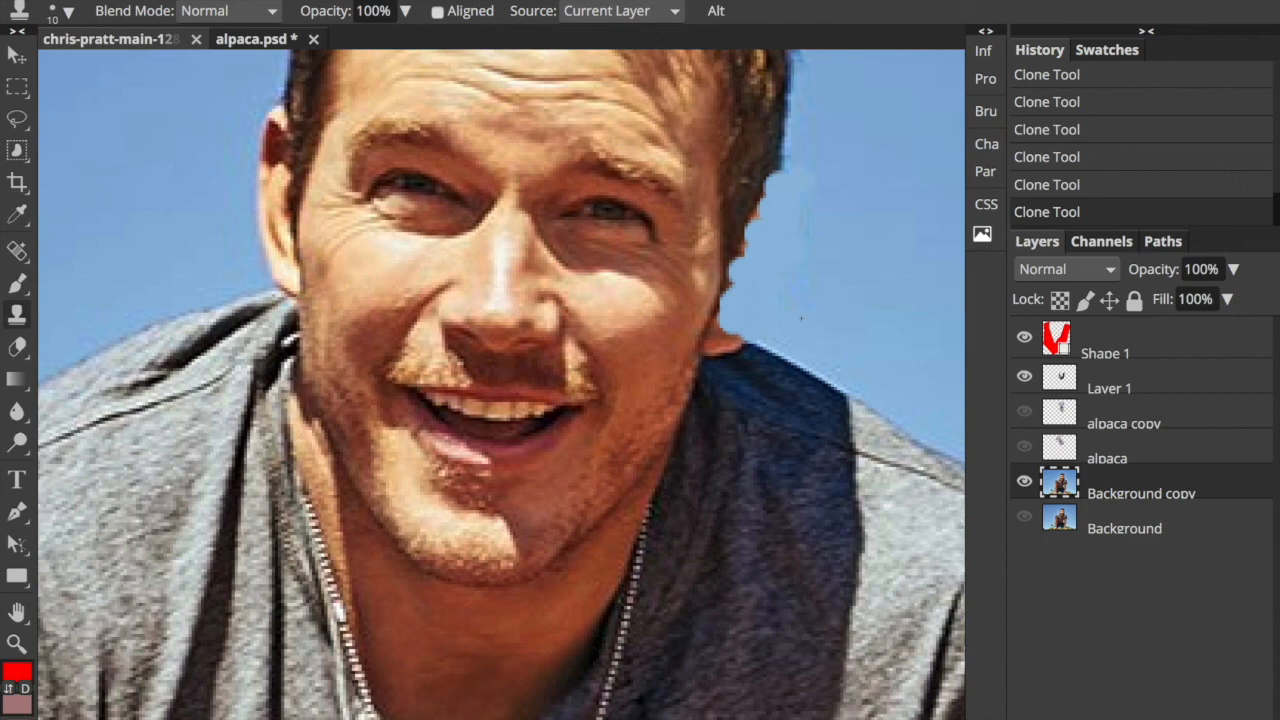
# Clone more sky along the cheek and hair edge, and dark shirt fabric over the remaining earlobe.
pyautogui.click(804, 231)
pyautogui.moveTo(728, 315); pyautogui.dragTo(779, 150)
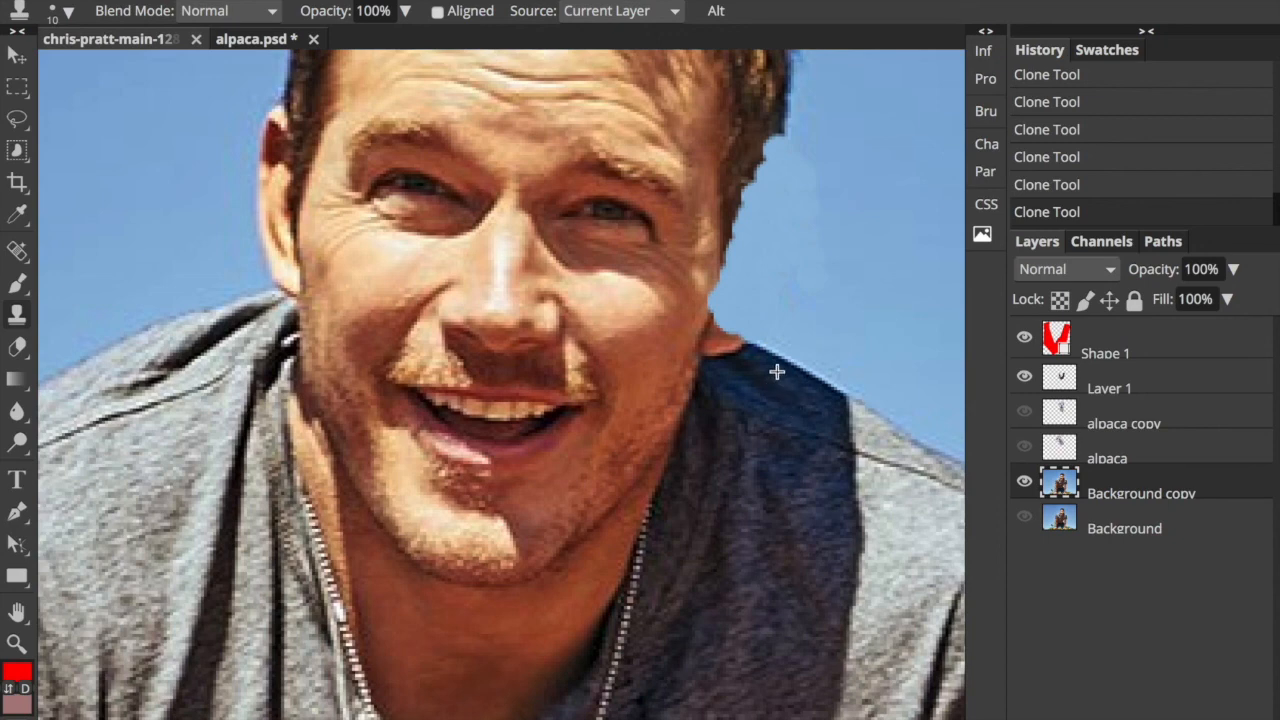
pyautogui.moveTo(770, 352)
pyautogui.mouseDown()
pyautogui.moveTo(740, 357)
pyautogui.moveTo(701, 329)
pyautogui.mouseUp()
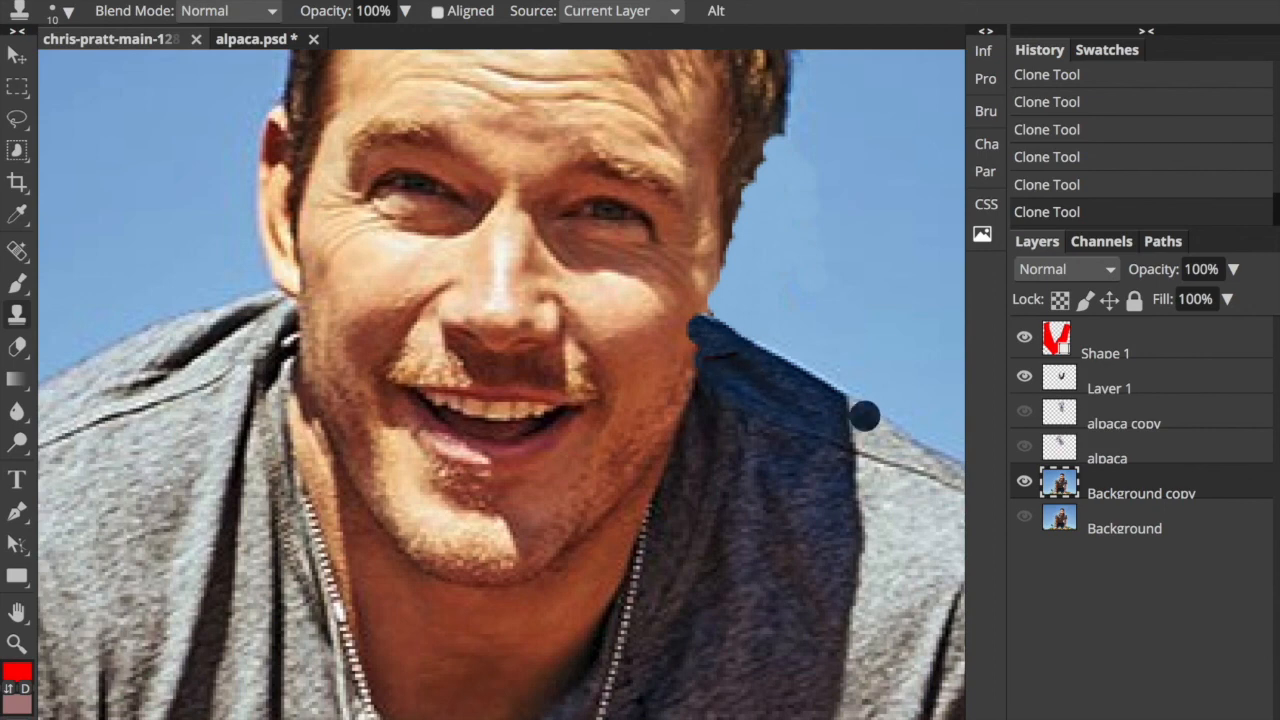
# Show the alpaca copy layer and check the composite as a whole and around the neck.
pyautogui.click(1025, 412)
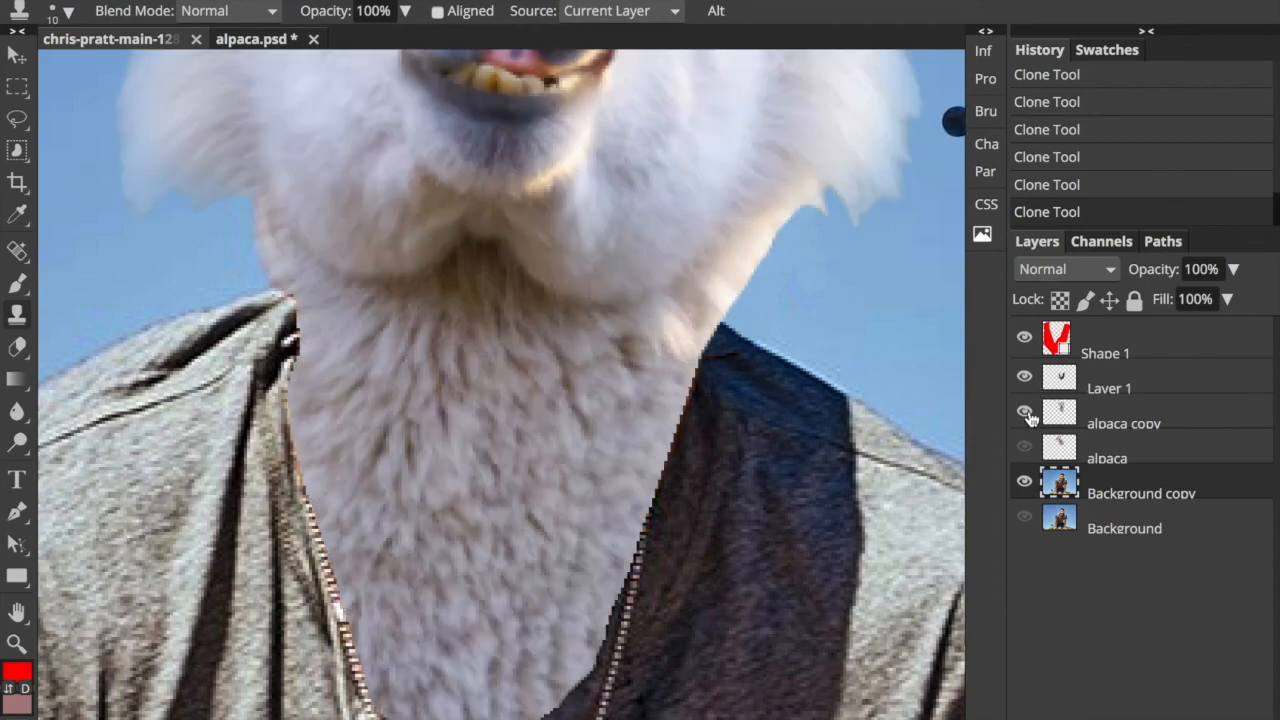
pyautogui.hotkey('ctrl', '-')
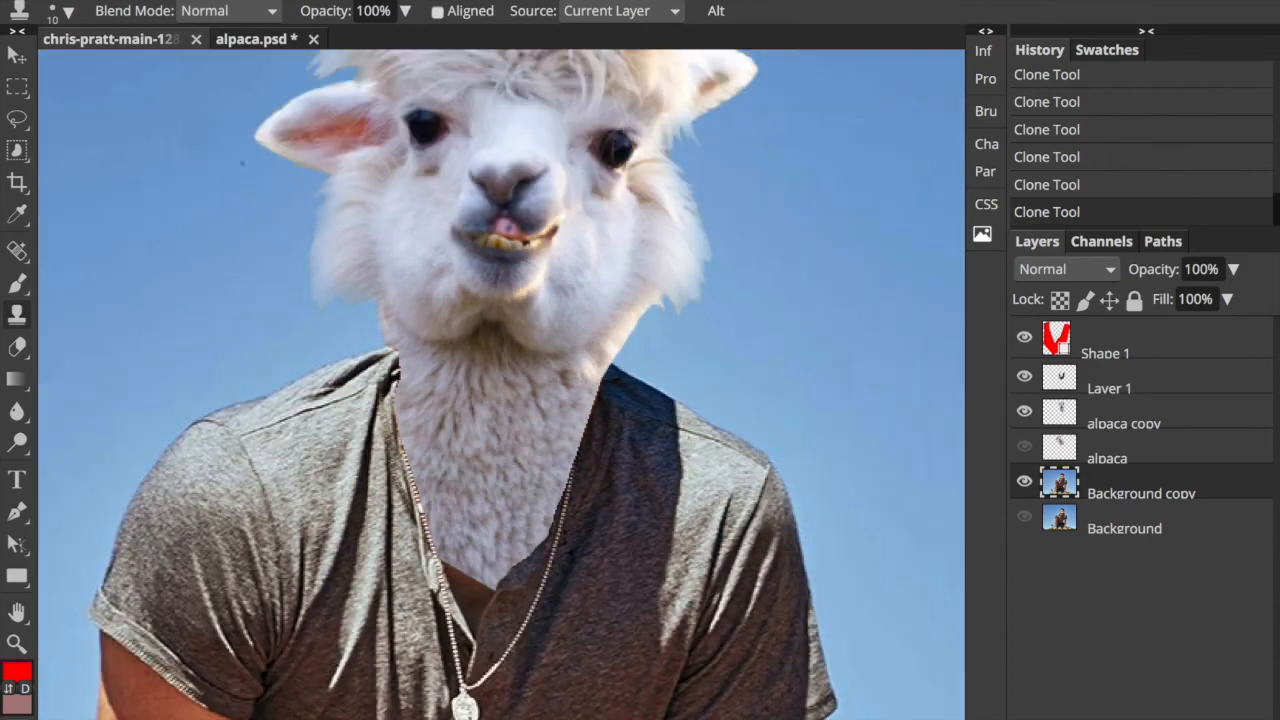
pyautogui.hotkey('ctrl', '-')
pyautogui.hotkey('ctrl', '-')
pyautogui.hotkey('ctrl', '-')
pyautogui.hotkey('ctrl', '-')
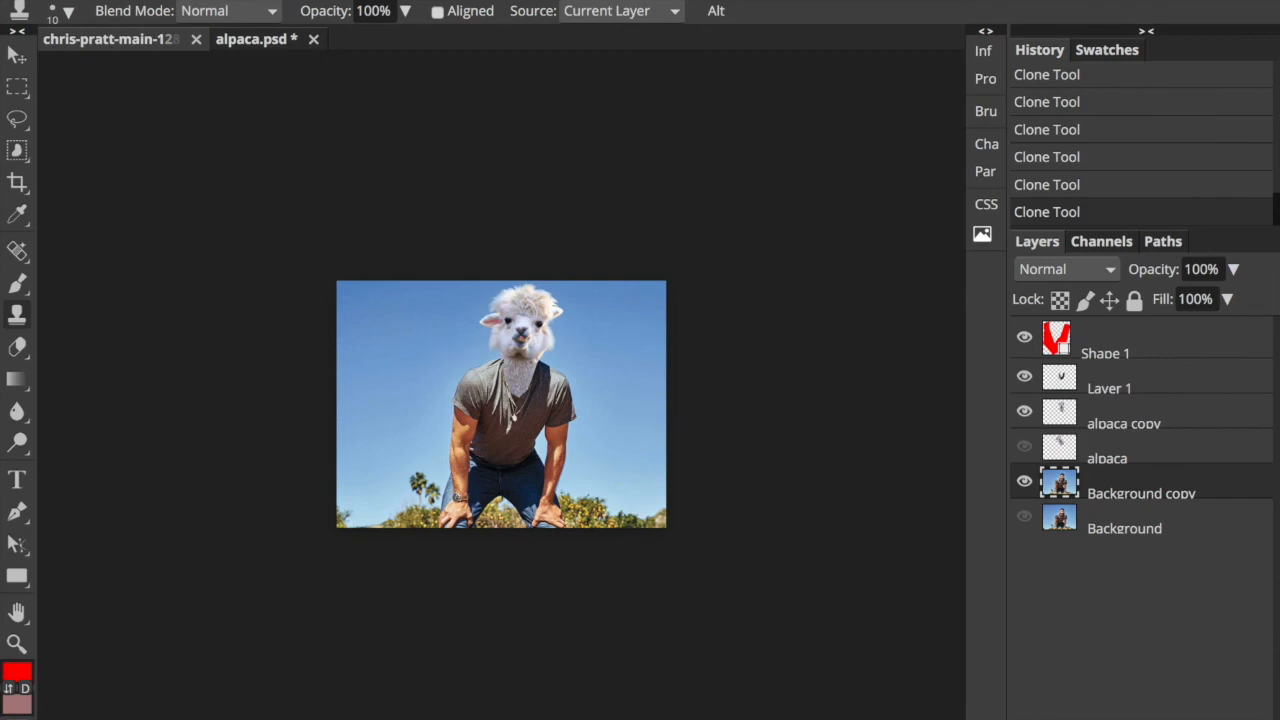
pyautogui.hotkey('ctrl', '+')
pyautogui.hotkey('ctrl', '+')
pyautogui.hotkey('ctrl', '+')
pyautogui.hotkey('ctrl', '+')
pyautogui.hotkey('ctrl', '+')
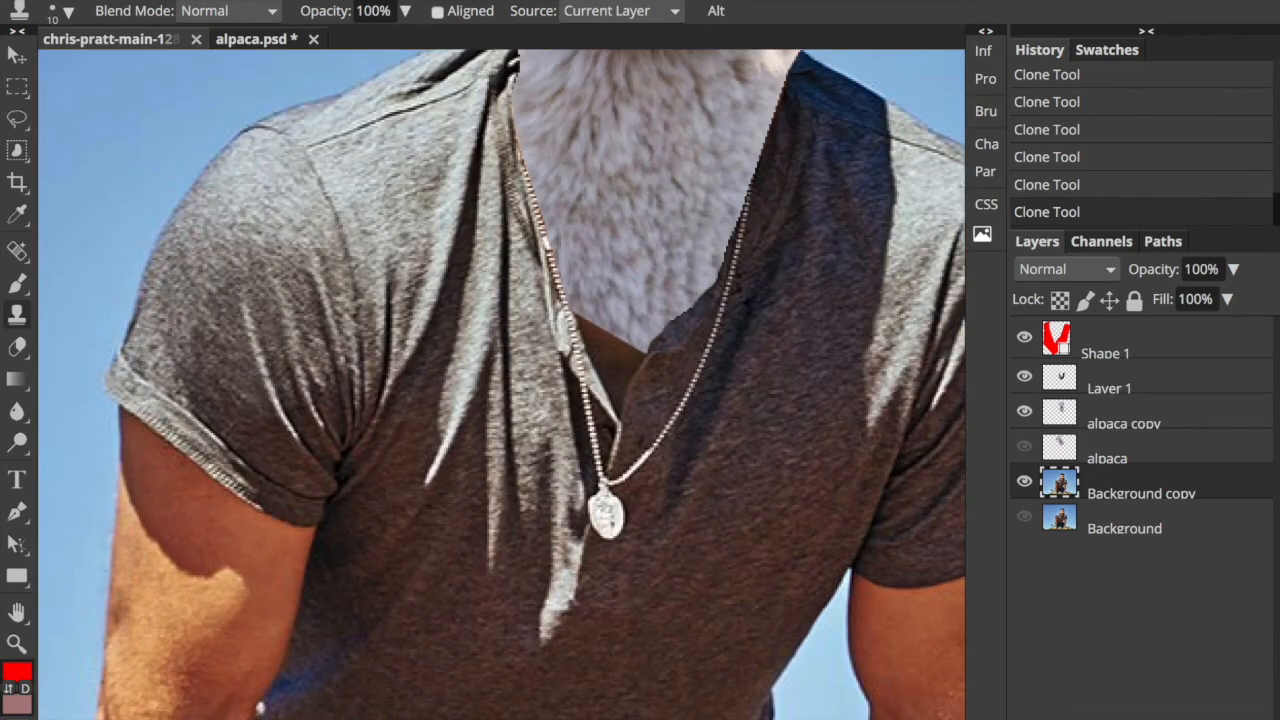
pyautogui.scroll(3, 643, 331)
pyautogui.scroll(3, 643, 331)
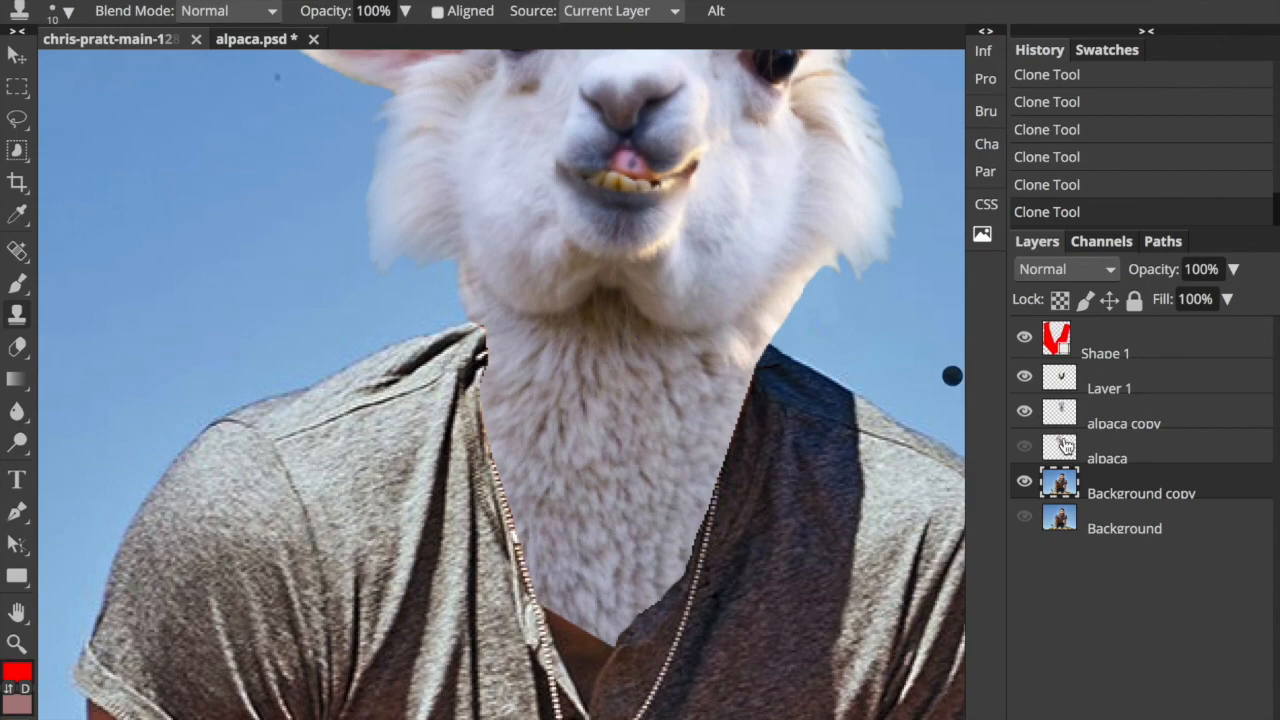
# Compare the composite with Layer 1, Background copy and alpaca copy each switched off and on.
pyautogui.click(1025, 375)
pyautogui.click(1025, 375)
pyautogui.click(1024, 482)
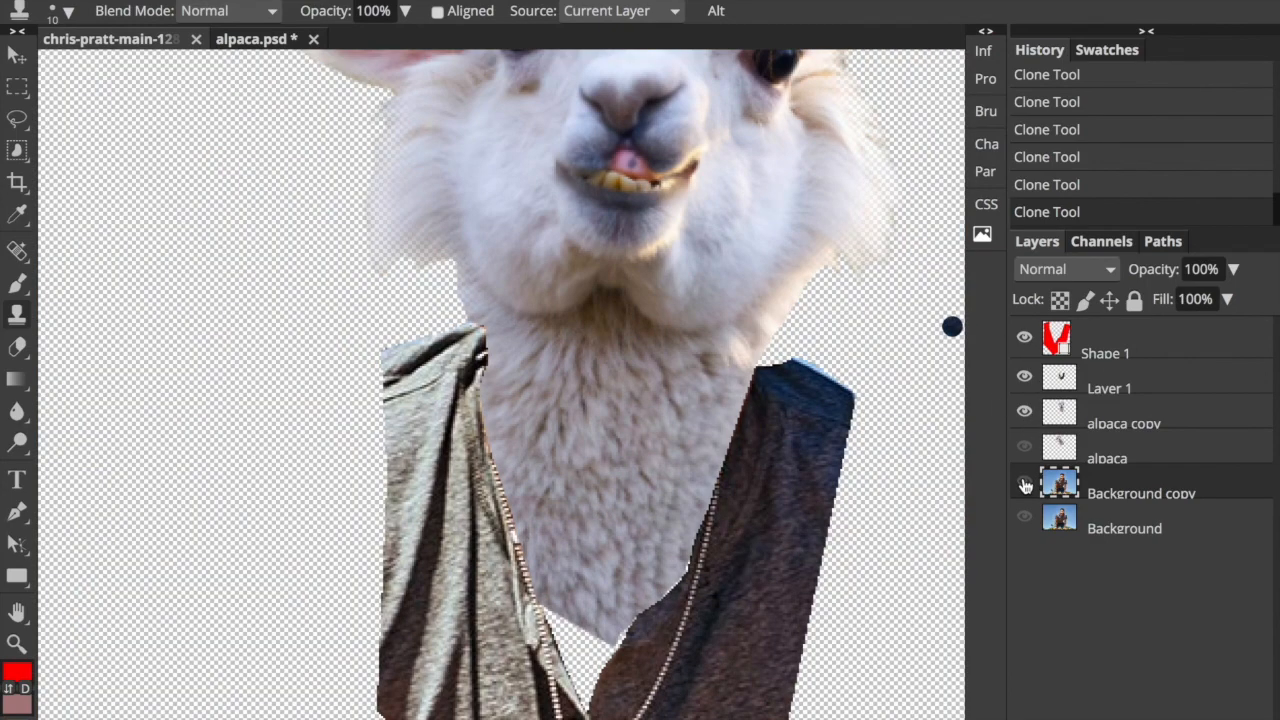
pyautogui.click(1025, 484)
pyautogui.click(1025, 413)
pyautogui.click(1025, 413)
pyautogui.click(1025, 413)
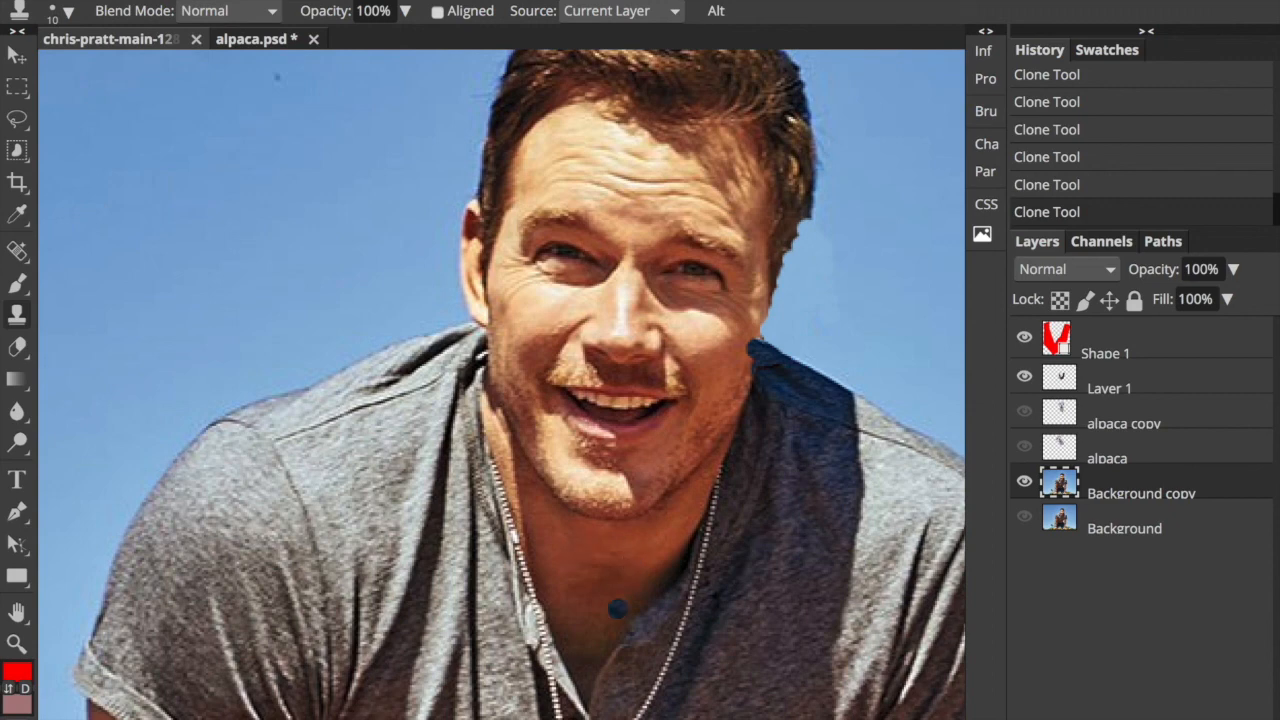
pyautogui.click(1024, 411)
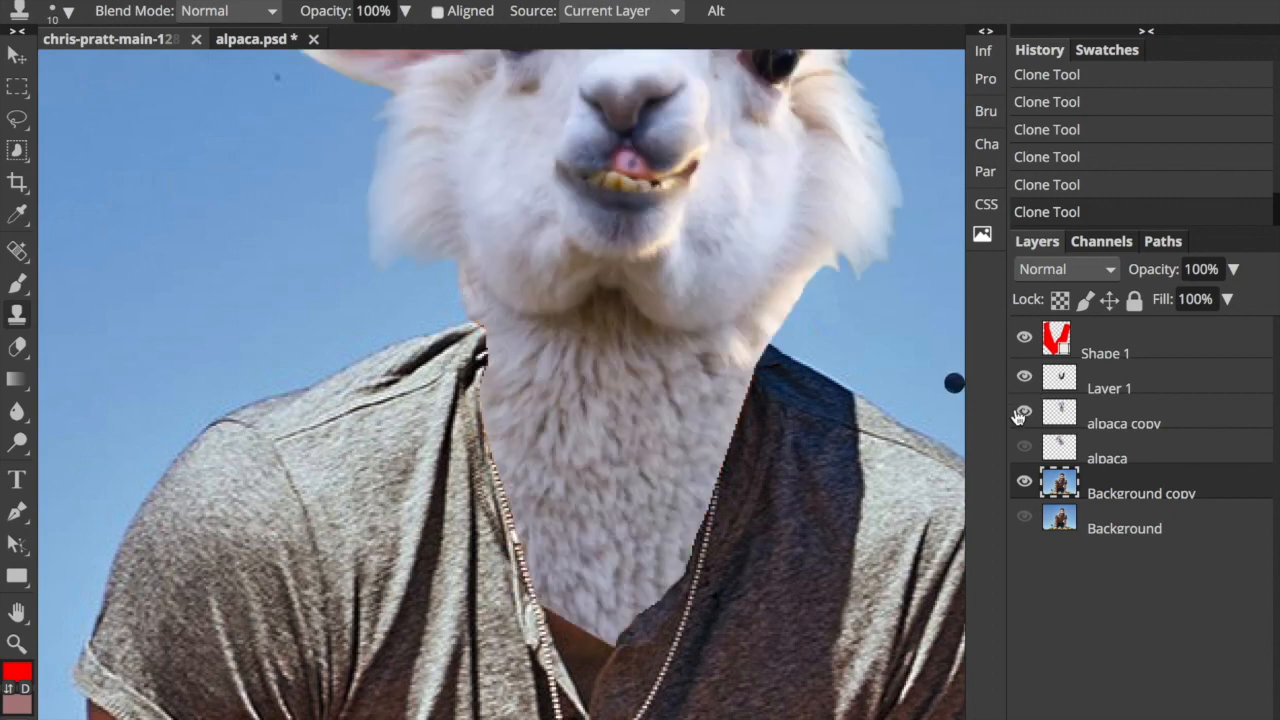
# Select the alpaca copy layer and set the Eraser to 22% opacity with a soft brush of size 6.
pyautogui.click(1190, 416)
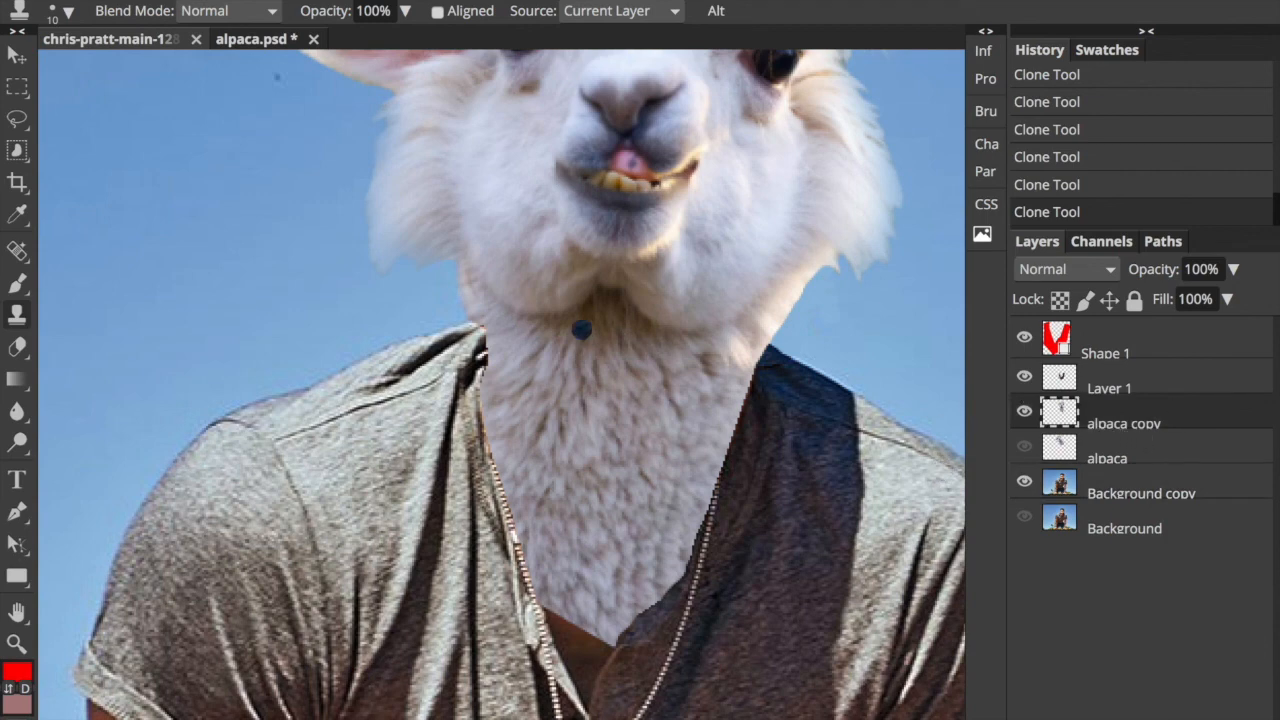
pyautogui.click(17, 346)
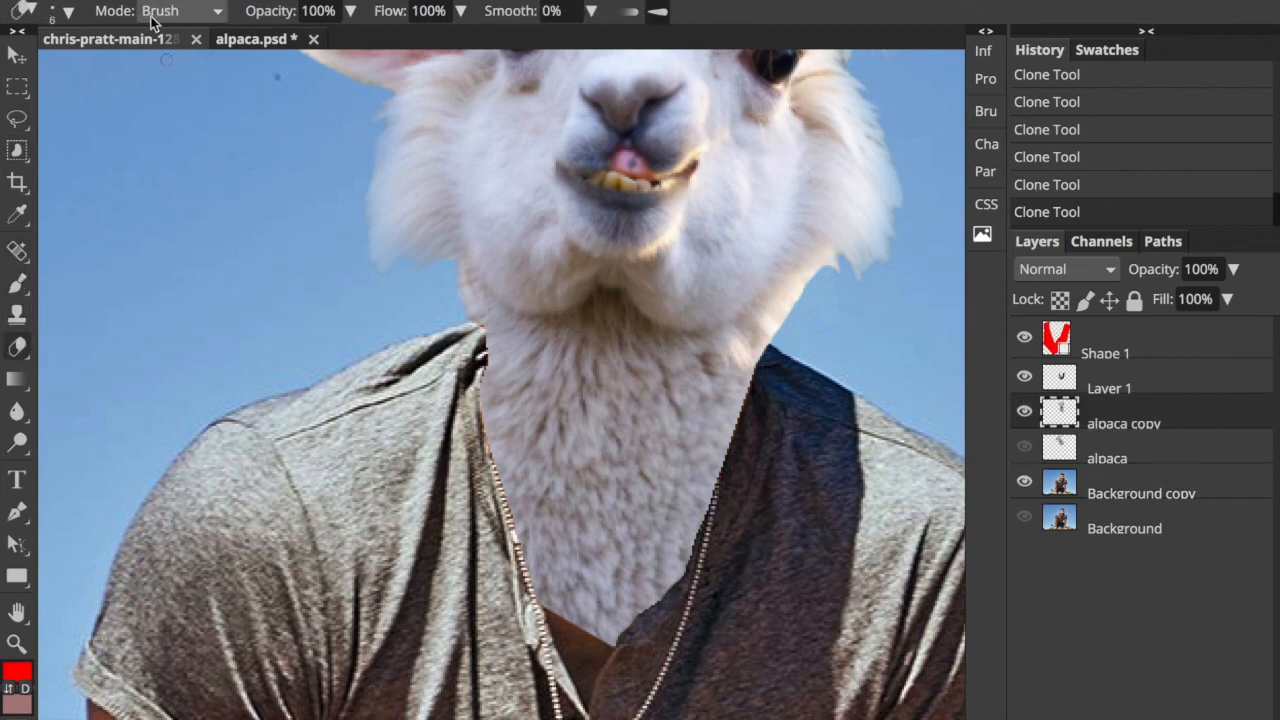
pyautogui.click(60, 11)
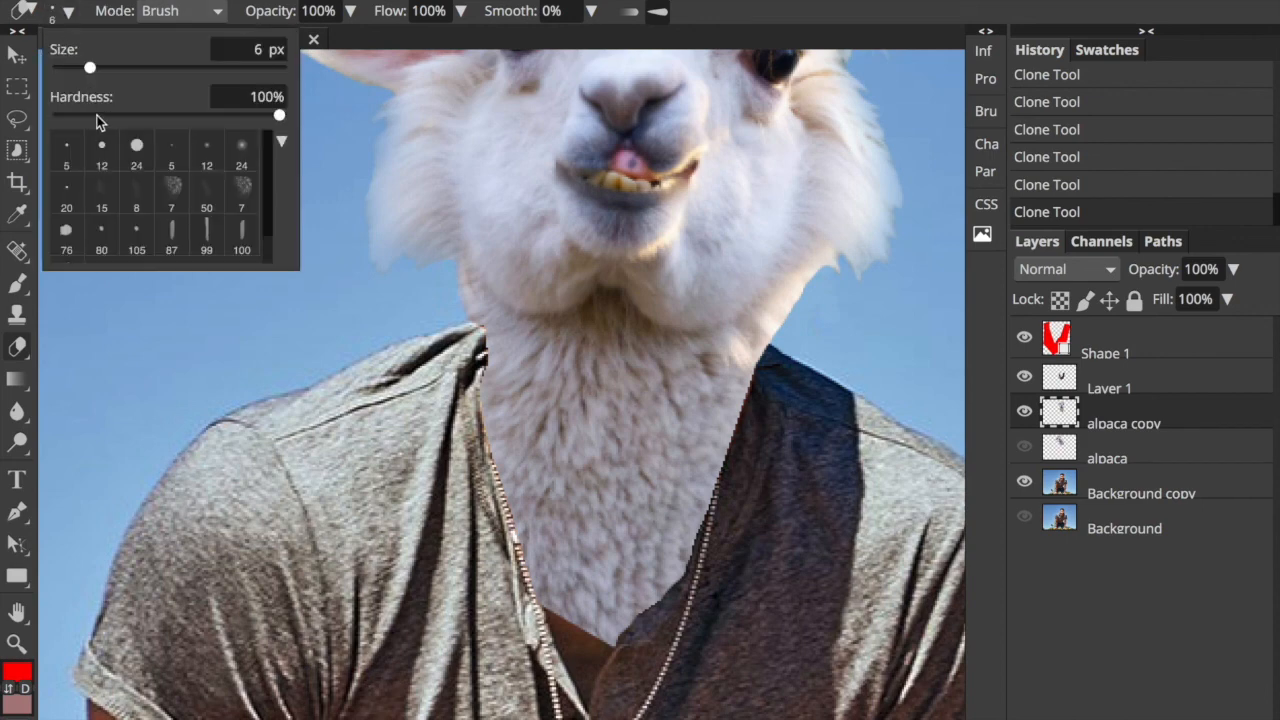
pyautogui.moveTo(105, 114); pyautogui.dragTo(77, 119)
pyautogui.click(336, 11)
pyautogui.click(350, 13)
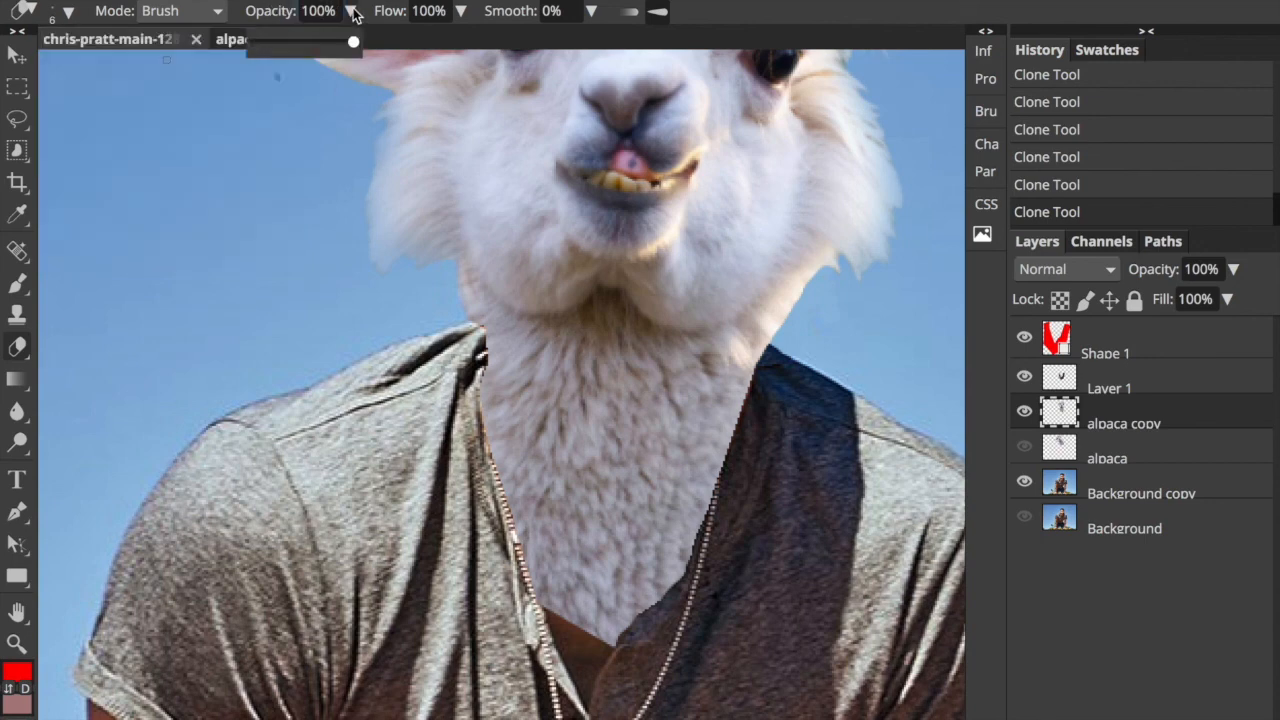
pyautogui.click(277, 45)
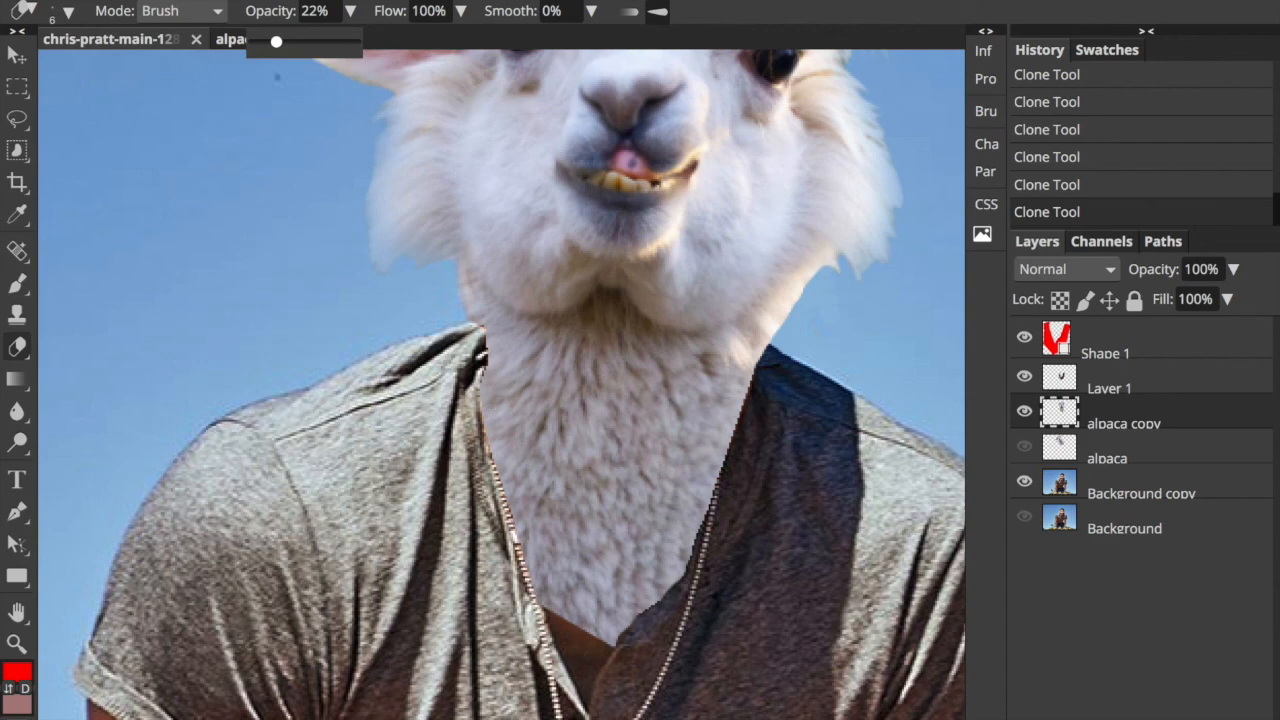
# Lightly erase the bottom tip of the alpaca's neck fur along the shirt neckline.
pyautogui.moveTo(602, 639)
pyautogui.mouseDown()
pyautogui.moveTo(617, 620)
pyautogui.moveTo(558, 605)
pyautogui.moveTo(588, 592)
pyautogui.moveTo(647, 601)
pyautogui.mouseUp()
pyautogui.moveTo(613, 629)
pyautogui.mouseDown()
pyautogui.moveTo(603, 634)
pyautogui.moveTo(615, 639)
pyautogui.moveTo(622, 612)
pyautogui.moveTo(668, 584)
pyautogui.mouseUp()
pyautogui.moveTo(615, 640)
pyautogui.mouseDown()
pyautogui.moveTo(594, 624)
pyautogui.moveTo(618, 615)
pyautogui.moveTo(555, 592)
pyautogui.moveTo(538, 602)
pyautogui.moveTo(640, 606)
pyautogui.moveTo(672, 580)
pyautogui.moveTo(646, 568)
pyautogui.moveTo(585, 596)
pyautogui.moveTo(530, 571)
pyautogui.moveTo(594, 594)
pyautogui.moveTo(570, 578)
pyautogui.moveTo(630, 575)
pyautogui.moveTo(650, 590)
pyautogui.moveTo(686, 560)
pyautogui.mouseUp()
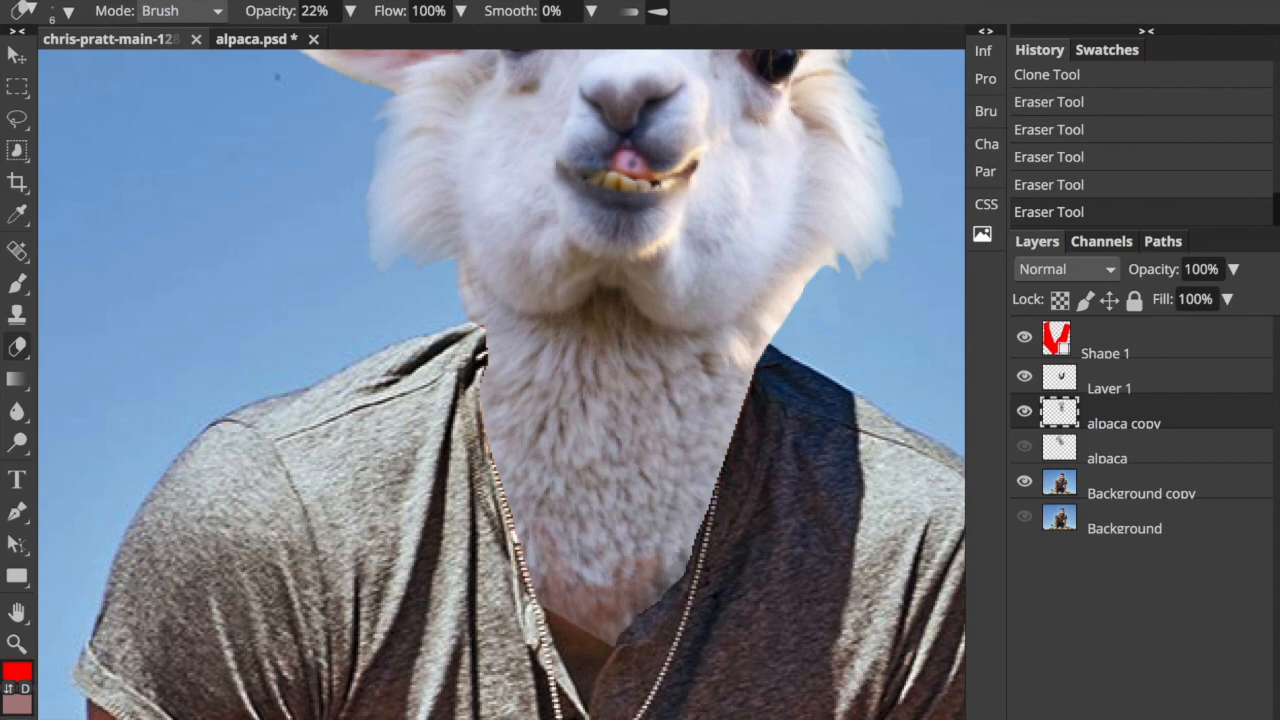
pyautogui.moveTo(625, 619); pyautogui.dragTo(638, 608)
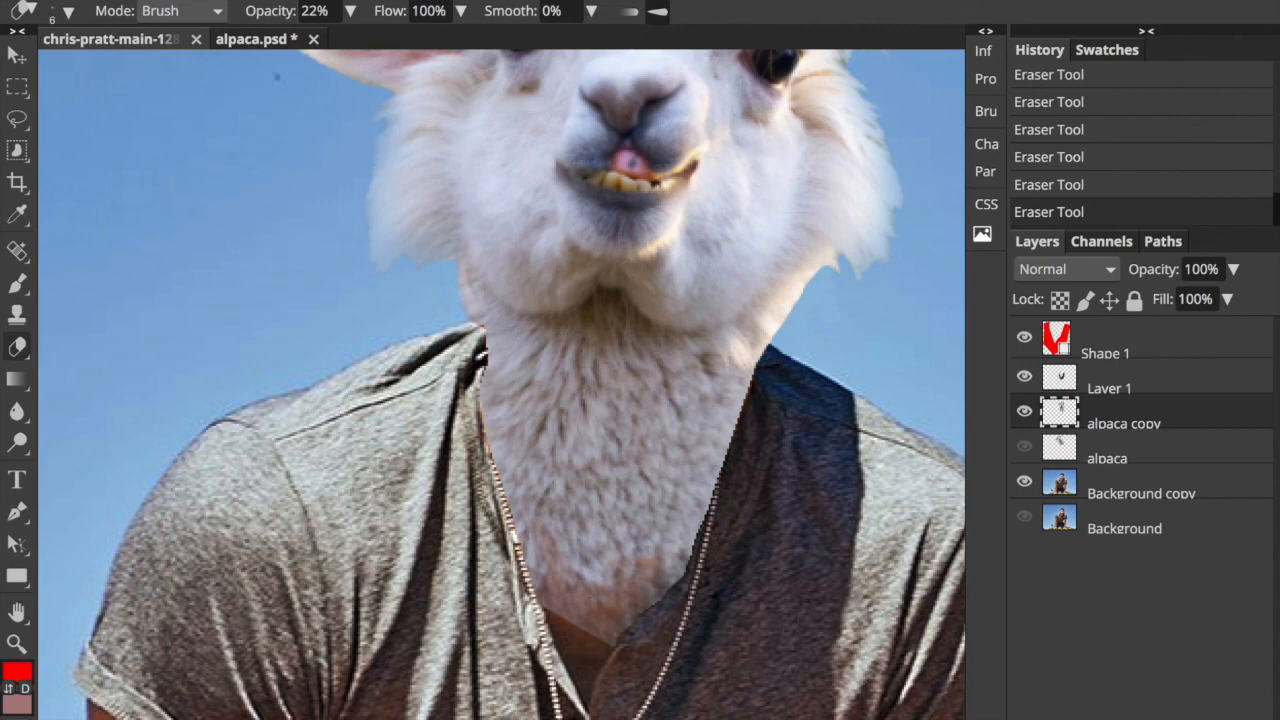
# Enlarge the Eraser to size 15 and fade the lower neck fur gradually into the skin of the chest.
pyautogui.press(']')
pyautogui.press(']')
pyautogui.moveTo(628, 614)
pyautogui.mouseDown()
pyautogui.moveTo(682, 562)
pyautogui.moveTo(609, 588)
pyautogui.moveTo(513, 572)
pyautogui.moveTo(540, 574)
pyautogui.moveTo(527, 597)
pyautogui.moveTo(546, 606)
pyautogui.mouseUp()
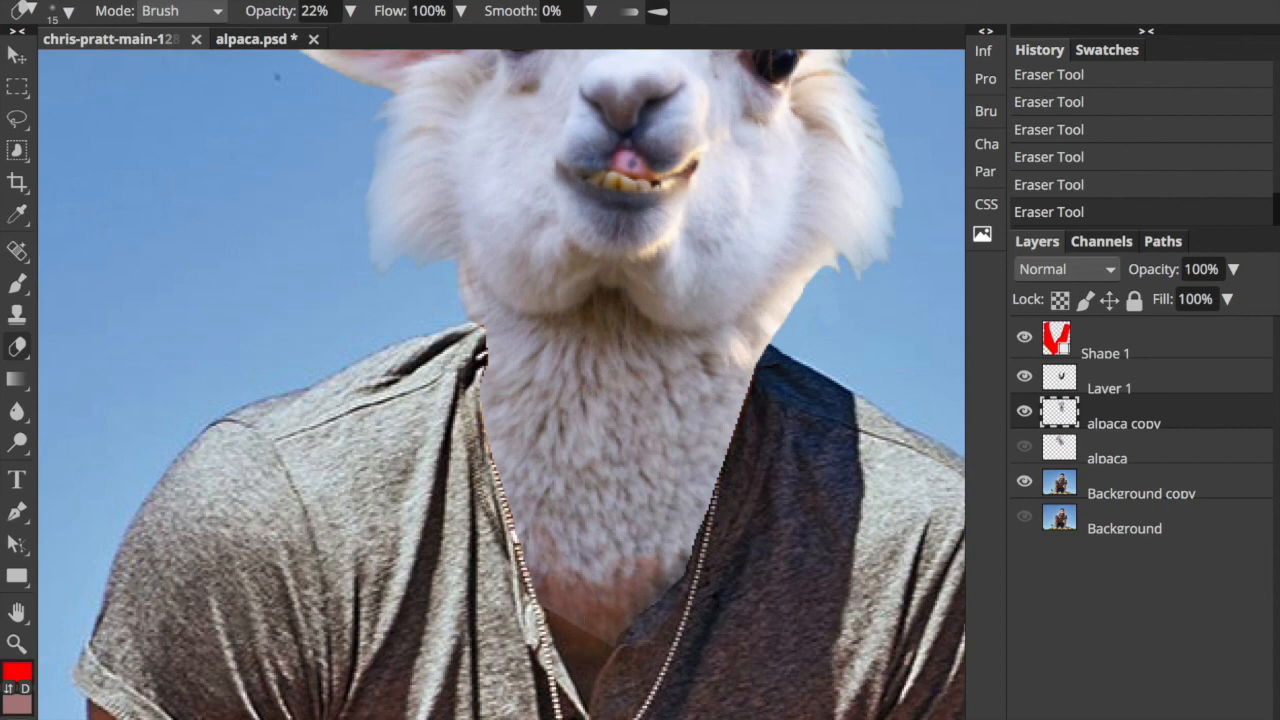
pyautogui.moveTo(654, 600)
pyautogui.mouseDown()
pyautogui.moveTo(628, 576)
pyautogui.moveTo(584, 568)
pyautogui.moveTo(685, 552)
pyautogui.mouseUp()
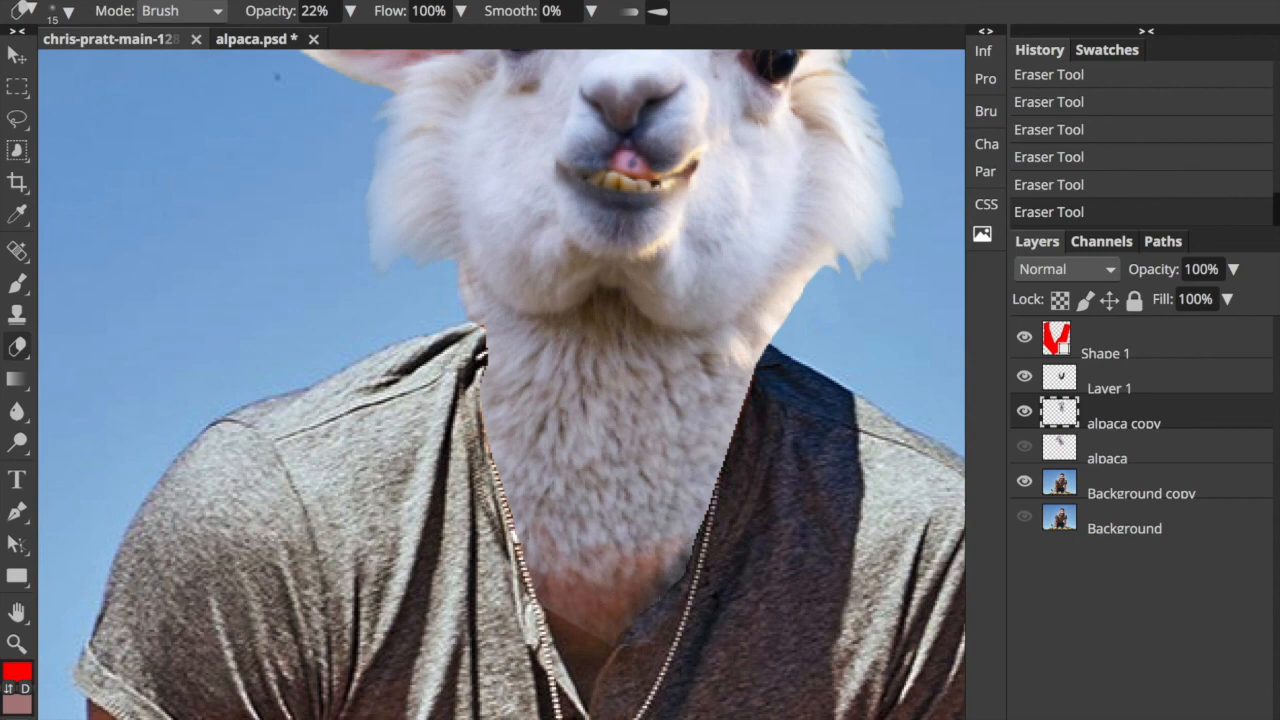
pyautogui.moveTo(598, 580)
pyautogui.mouseDown()
pyautogui.moveTo(513, 534)
pyautogui.moveTo(578, 571)
pyautogui.moveTo(630, 558)
pyautogui.moveTo(588, 536)
pyautogui.moveTo(670, 548)
pyautogui.moveTo(697, 511)
pyautogui.mouseUp()
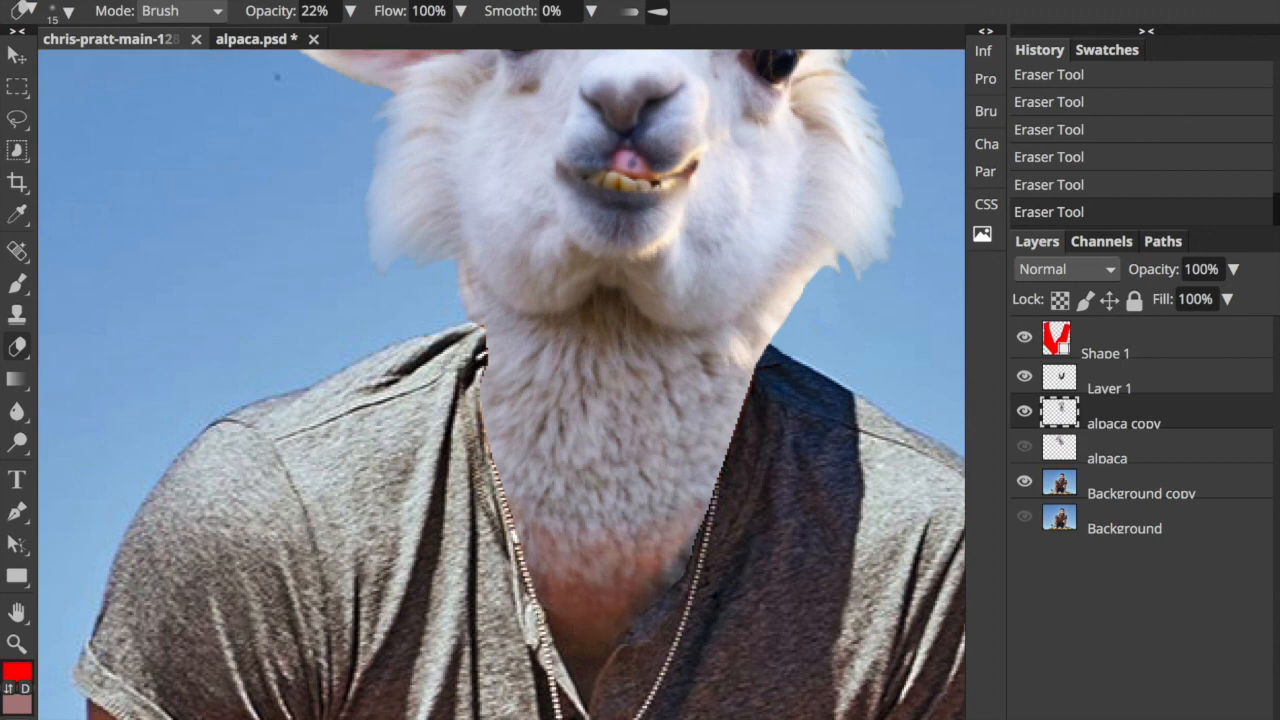
pyautogui.moveTo(590, 575); pyautogui.dragTo(566, 562)
pyautogui.moveTo(668, 580); pyautogui.dragTo(694, 532)
pyautogui.moveTo(680, 579); pyautogui.dragTo(700, 520)
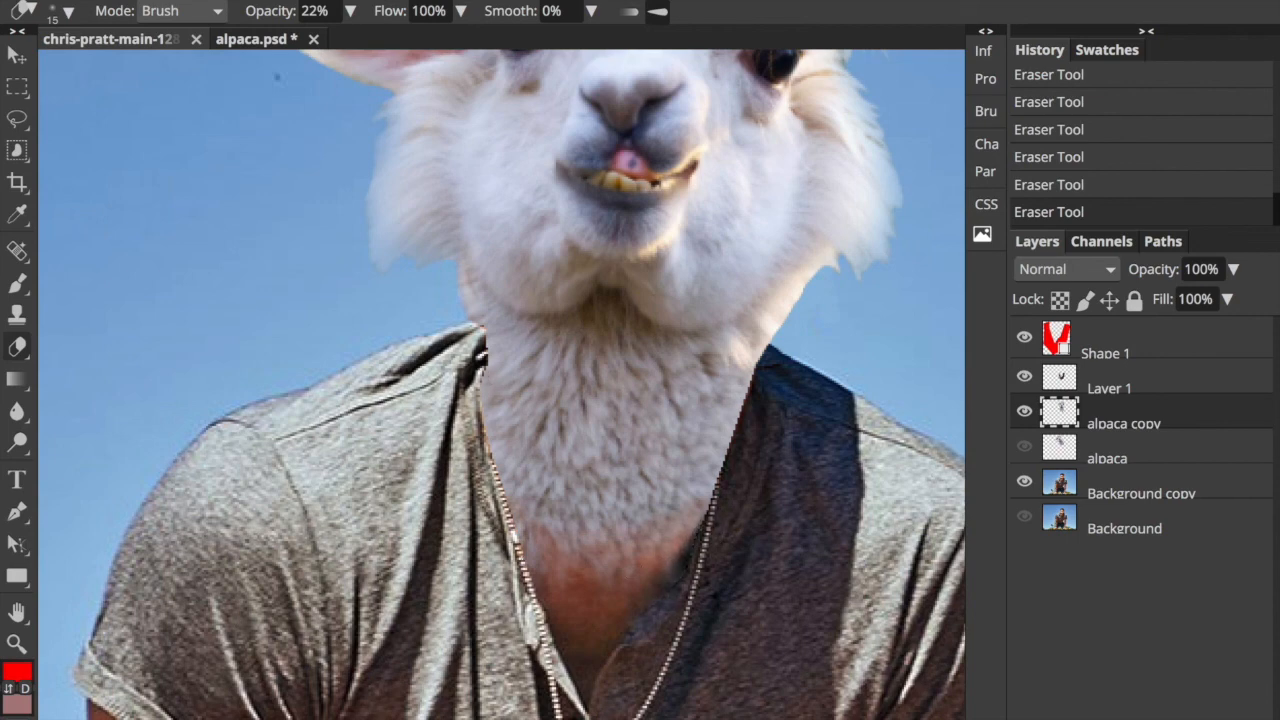
# Set the Eraser to 100% opacity with a 2 px brush at 100% hardness for cleaning the head's fur edges.
pyautogui.hotkey('ctrl', '-')
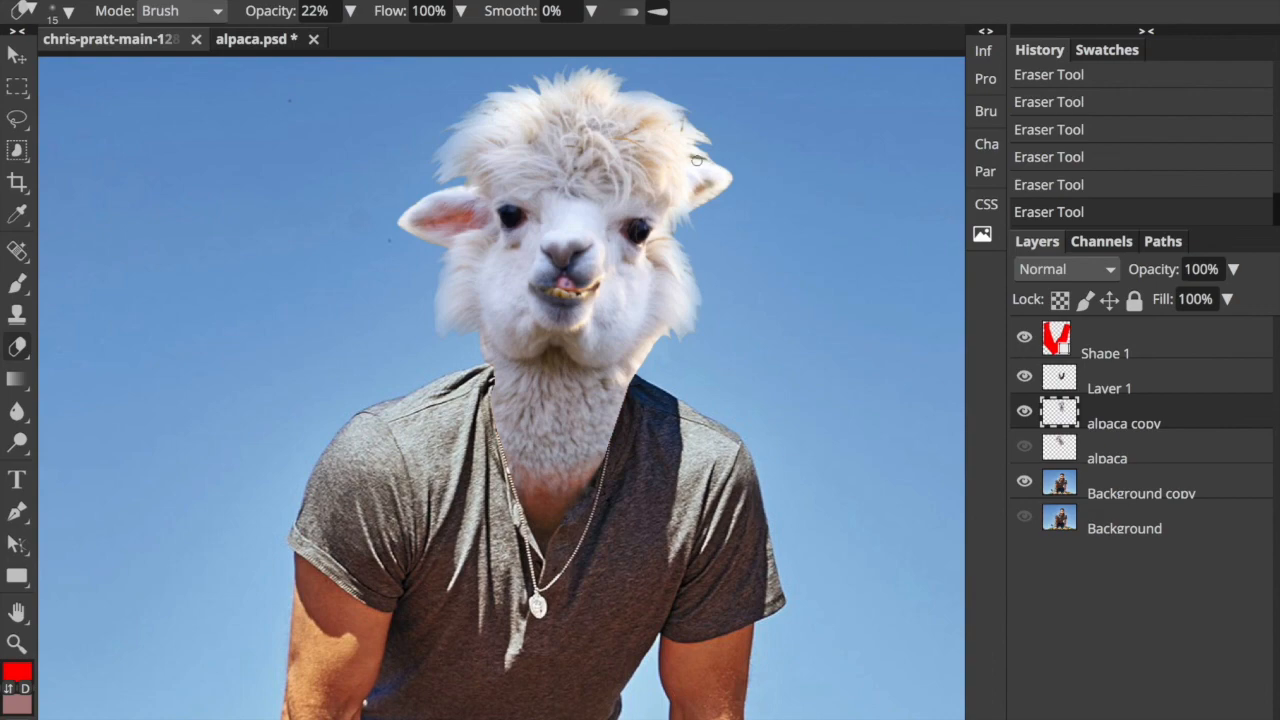
pyautogui.hotkey('ctrl', '+')
pyautogui.hotkey('ctrl', '+')
pyautogui.hotkey('ctrl', '+')
pyautogui.scroll(6, 696, 160)
pyautogui.hscroll(3, 696, 160)
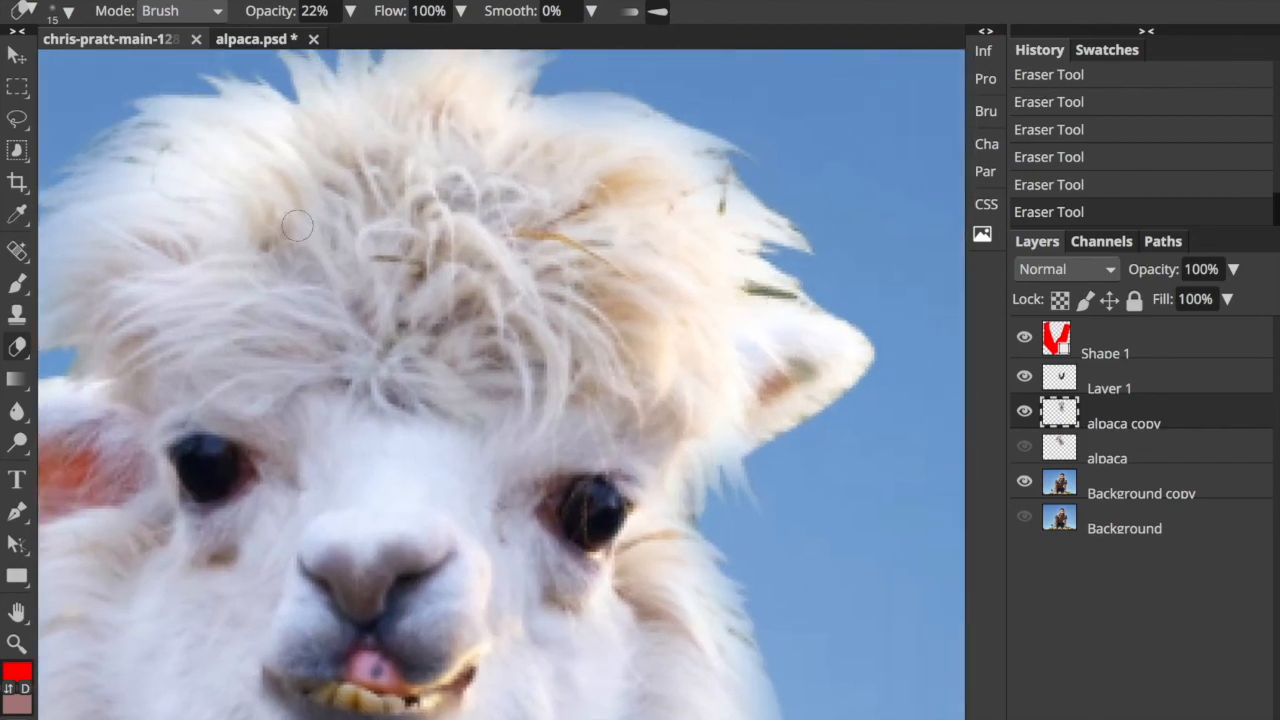
pyautogui.click(68, 11)
pyautogui.moveTo(77, 114); pyautogui.dragTo(284, 114)
pyautogui.click(303, 135)
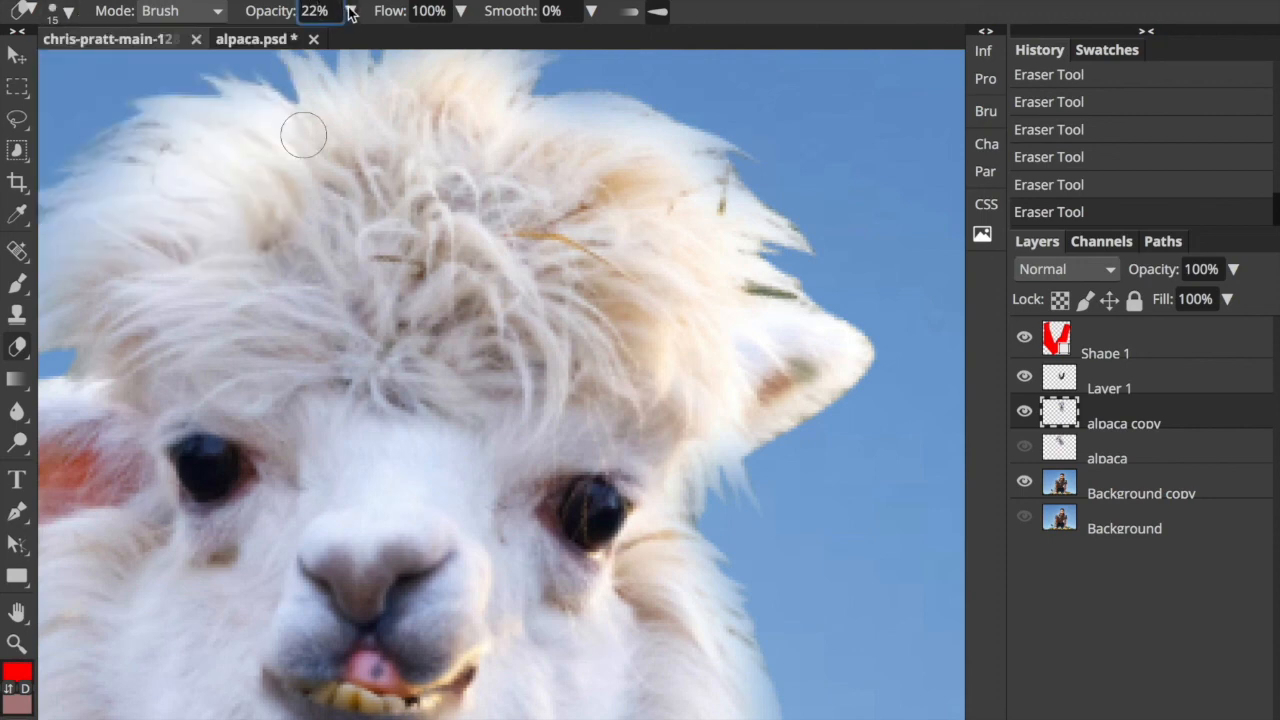
pyautogui.click(350, 11)
pyautogui.moveTo(277, 42); pyautogui.dragTo(392, 43)
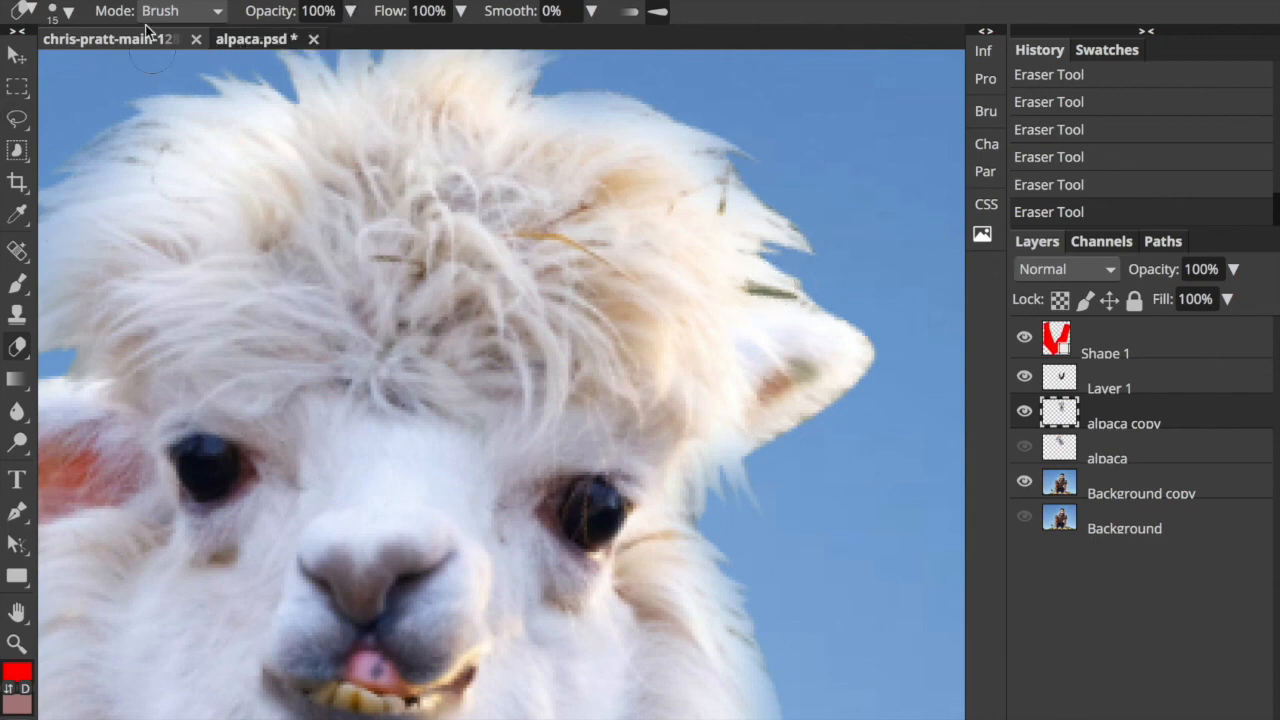
pyautogui.click(60, 10)
pyautogui.moveTo(104, 67); pyautogui.dragTo(77, 67)
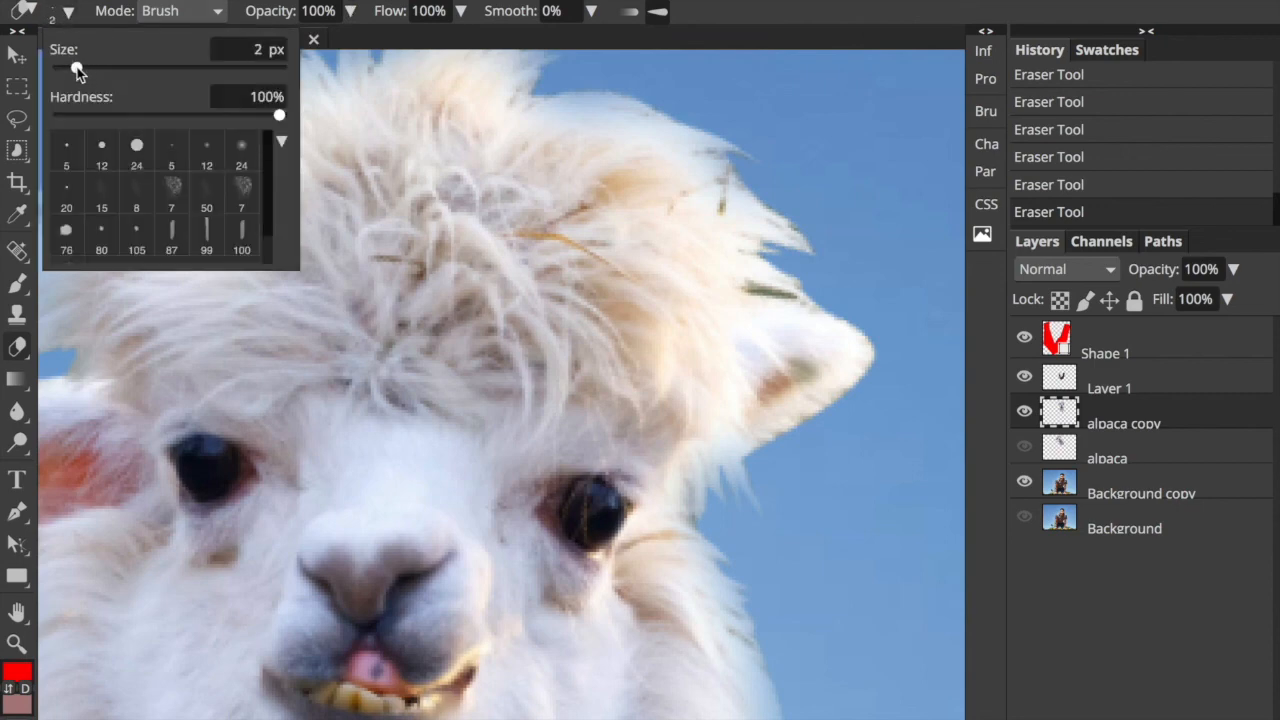
# Erase the dark green background remnants in the fur just above the alpaca's smaller ear on the alpaca copy layer.
pyautogui.click(736, 276)
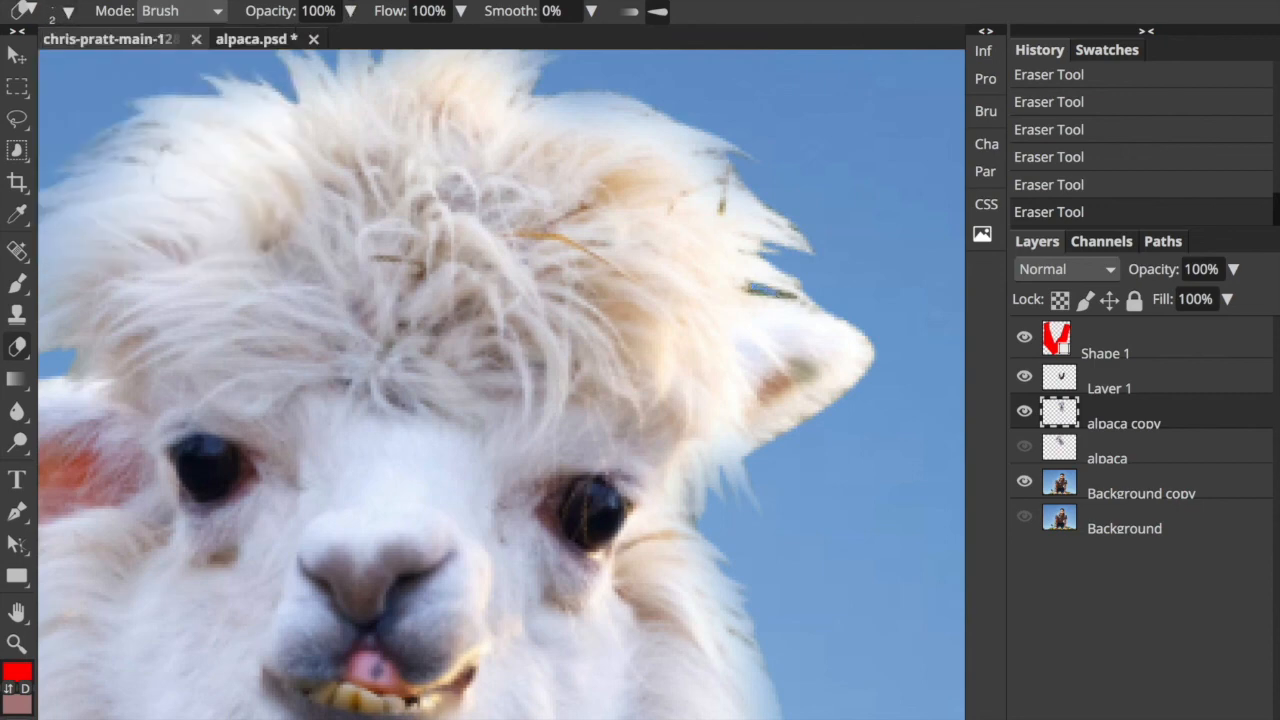
pyautogui.moveTo(790, 300); pyautogui.dragTo(748, 291)
pyautogui.moveTo(787, 292)
pyautogui.mouseDown()
pyautogui.moveTo(815, 303)
pyautogui.moveTo(794, 300)
pyautogui.moveTo(805, 296)
pyautogui.mouseUp()
pyautogui.moveTo(722, 206); pyautogui.dragTo(724, 198)
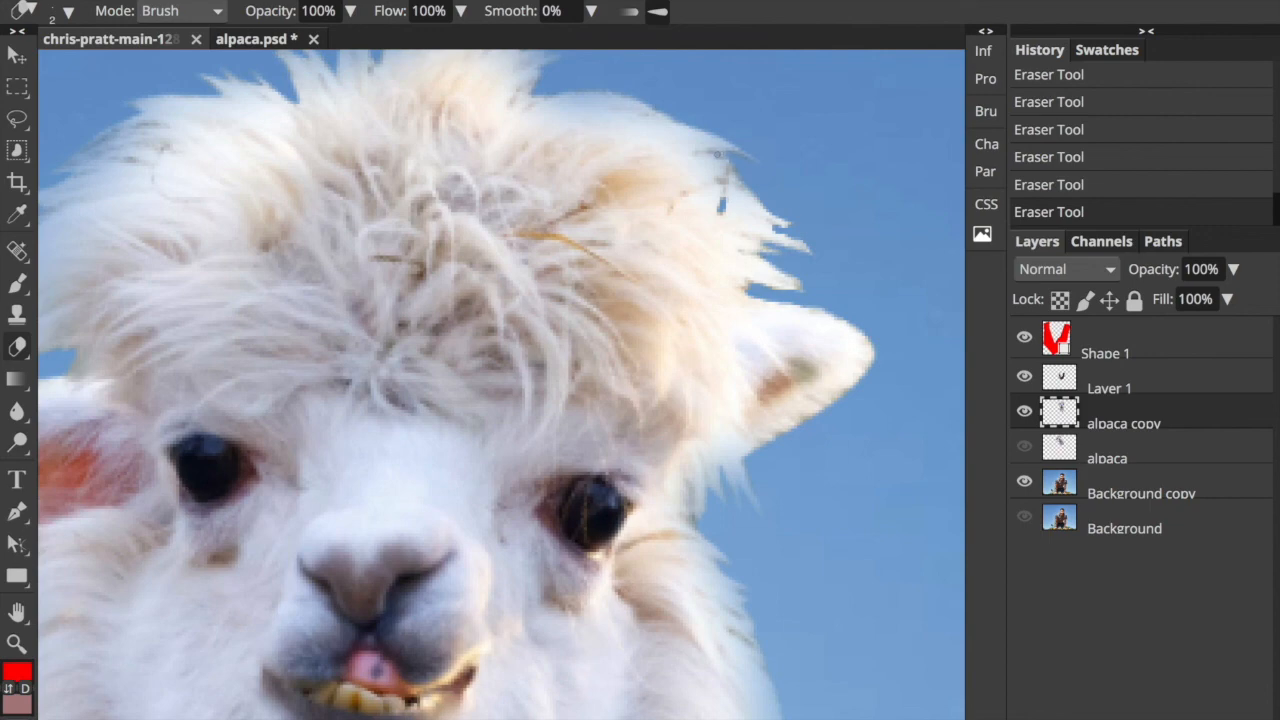
# Erase the dark specks along the upper hair edge on the side of the alpaca's pink ear.
pyautogui.scroll(2, 752, 167)
pyautogui.hscroll(-2, 752, 167)
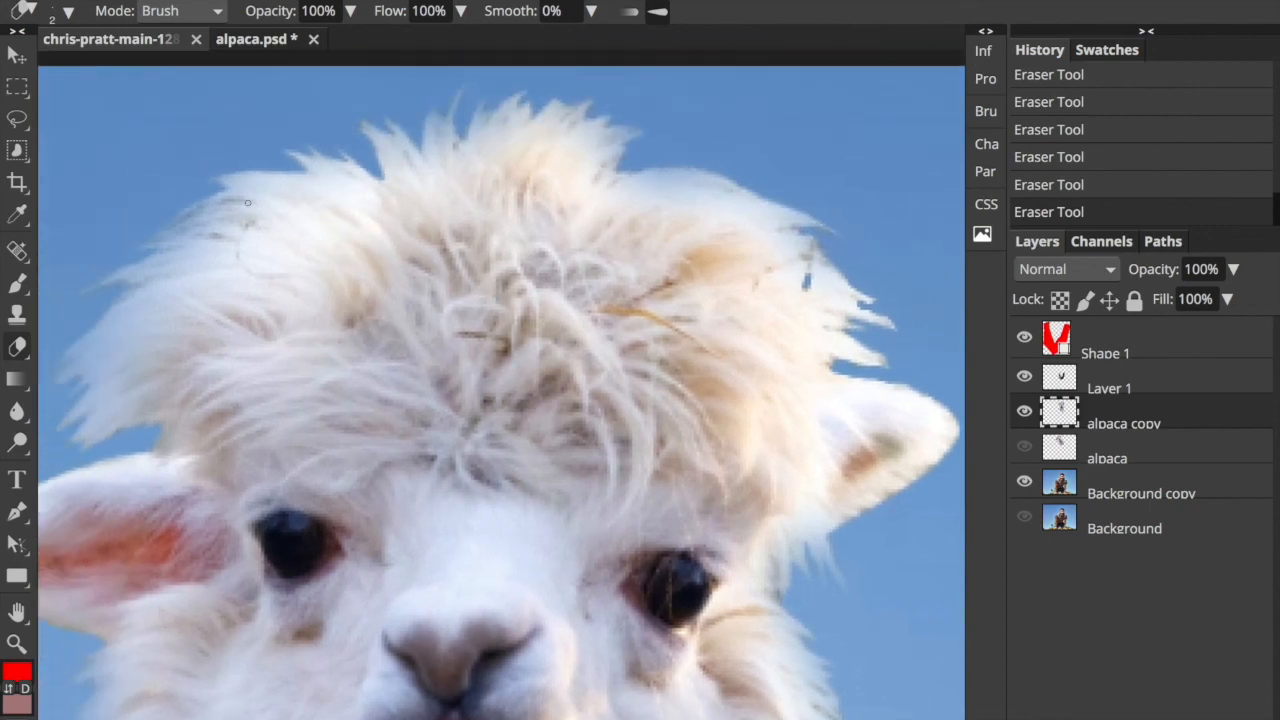
pyautogui.moveTo(247, 202); pyautogui.dragTo(222, 203)
# Examine the ear and cheek fur edges, the neck blend at the shirt neckline and the whole composite.
pyautogui.scroll(-5, 233, 235)
pyautogui.hscroll(-4, 233, 235)
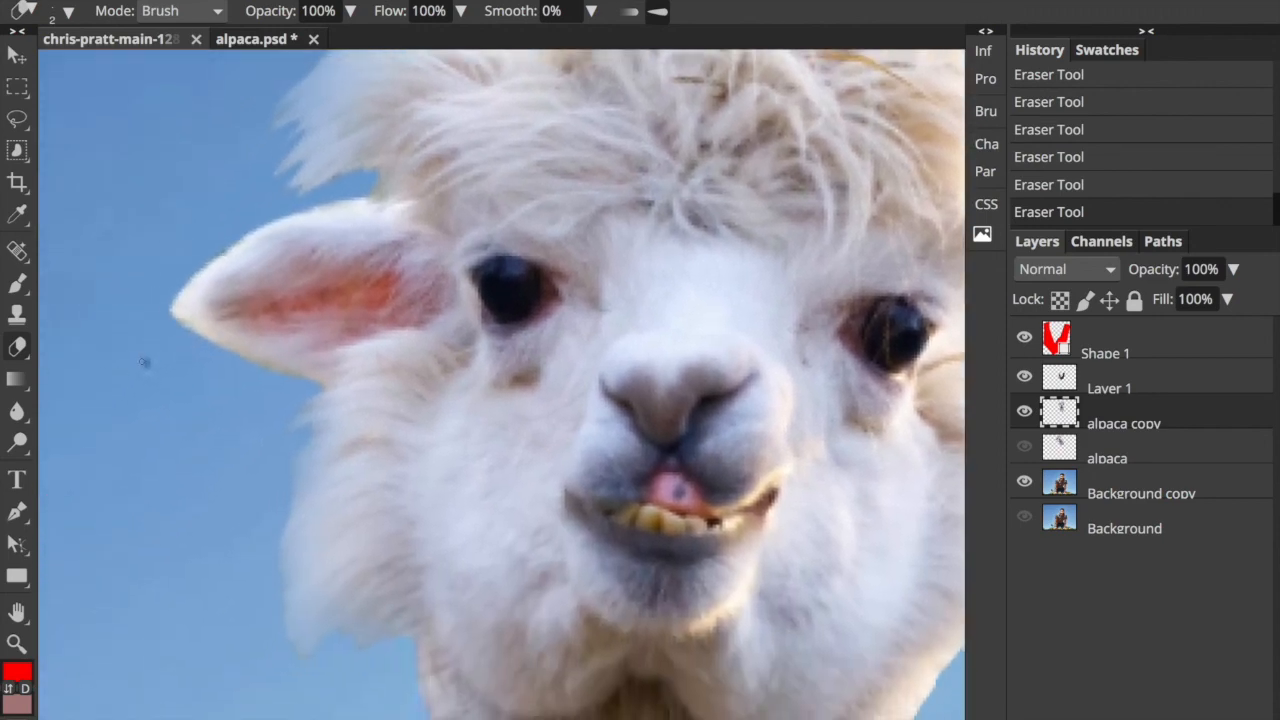
pyautogui.scroll(-5, 160, 370)
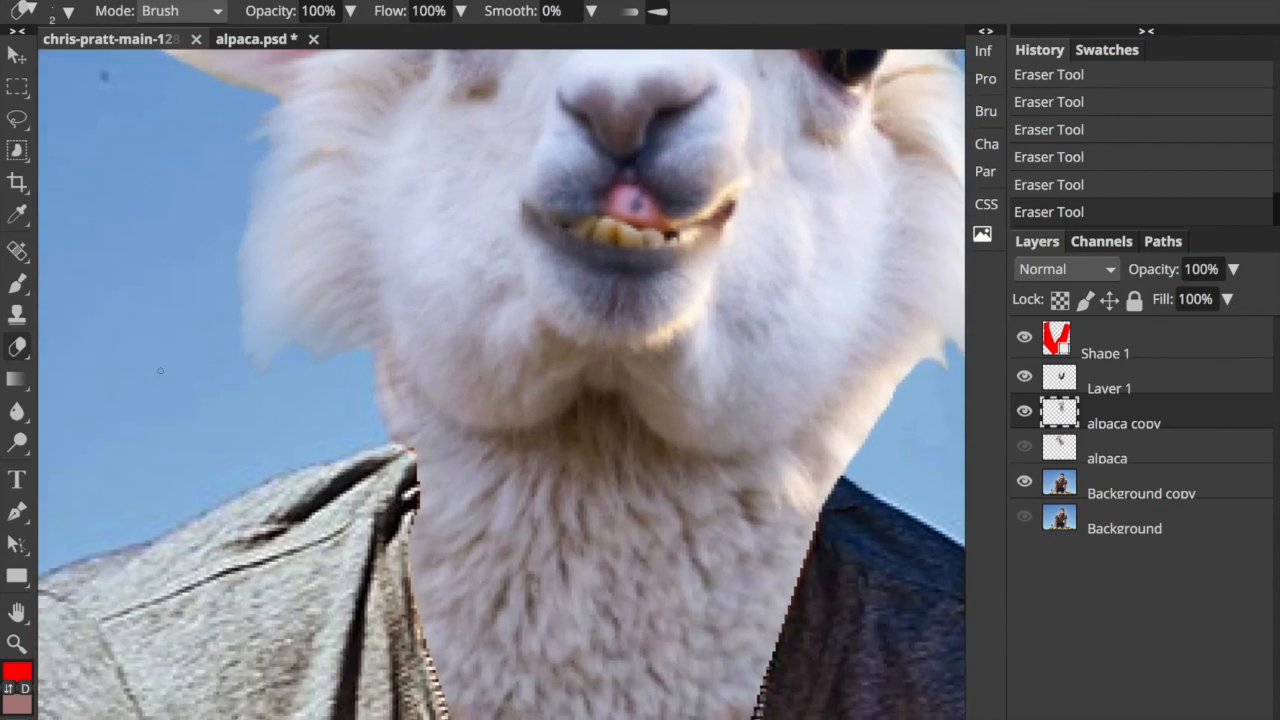
pyautogui.hscroll(2, 162, 370)
pyautogui.scroll(-1, 162, 370)
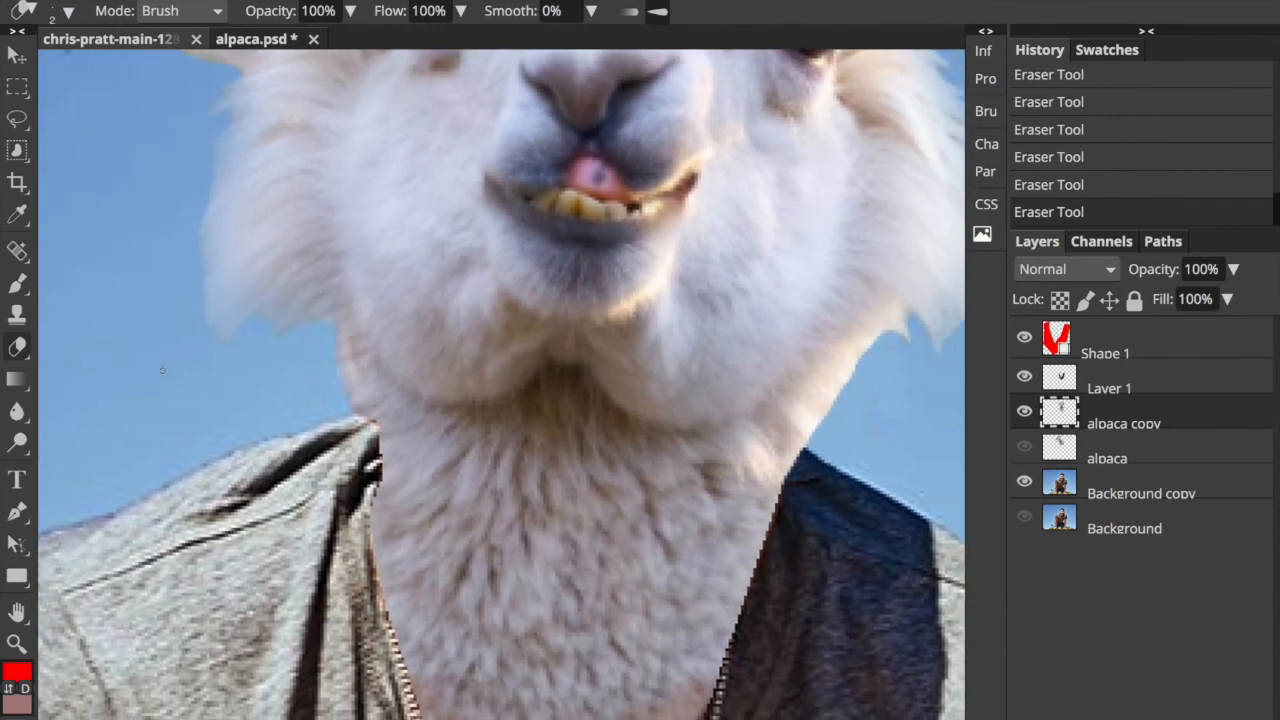
pyautogui.scroll(-5, 162, 370)
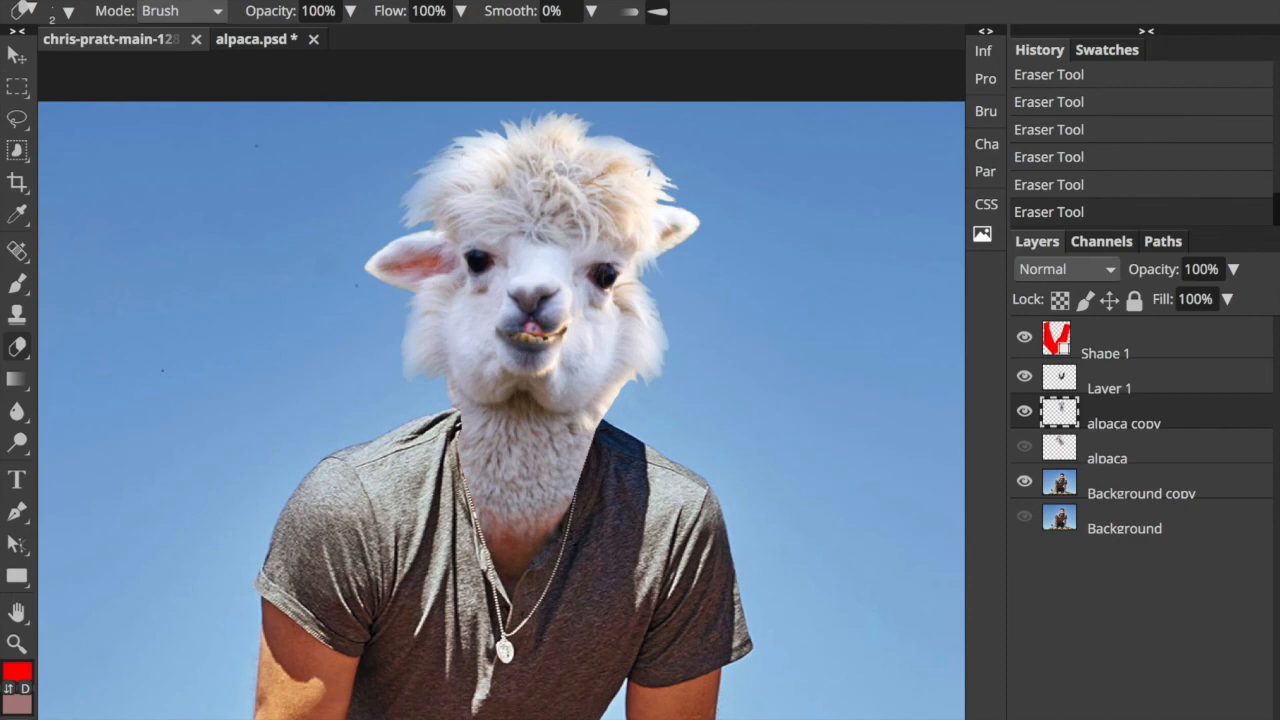
pyautogui.scroll(-3, 550, 230)
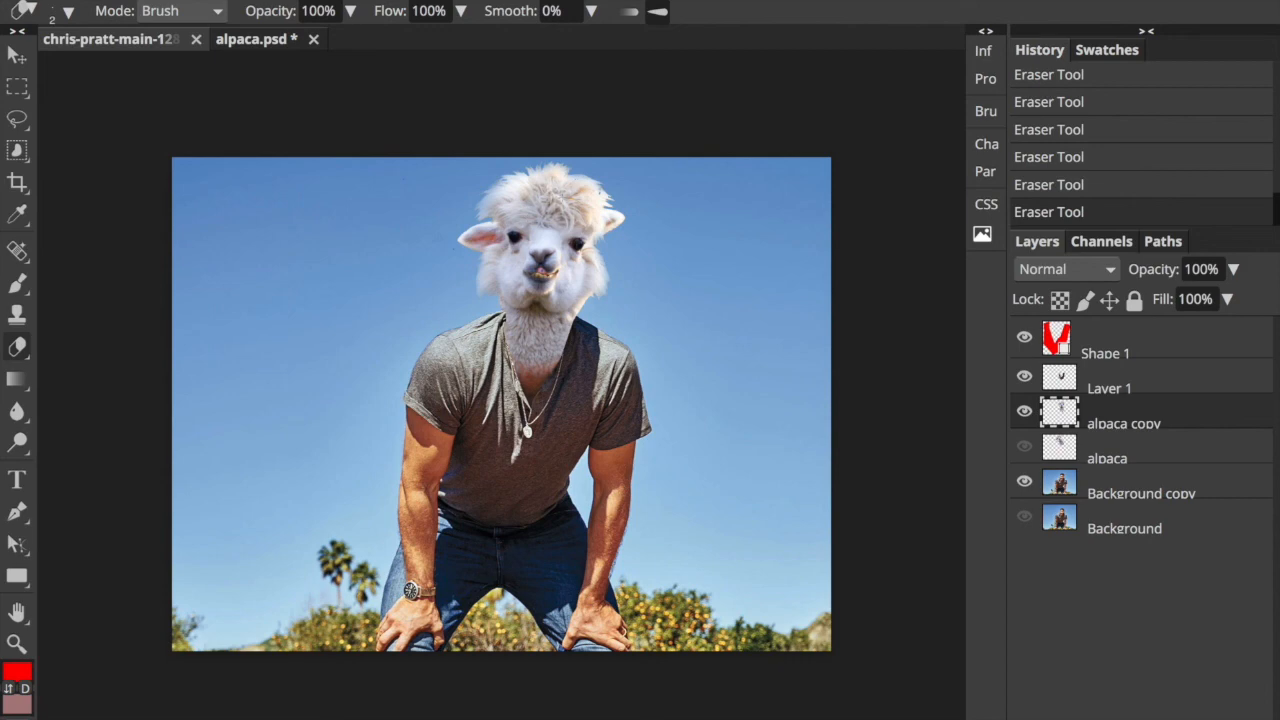
pyautogui.hotkey('ctrl', '+')
pyautogui.hotkey('ctrl', '+')
pyautogui.scroll(3, 562, 198)
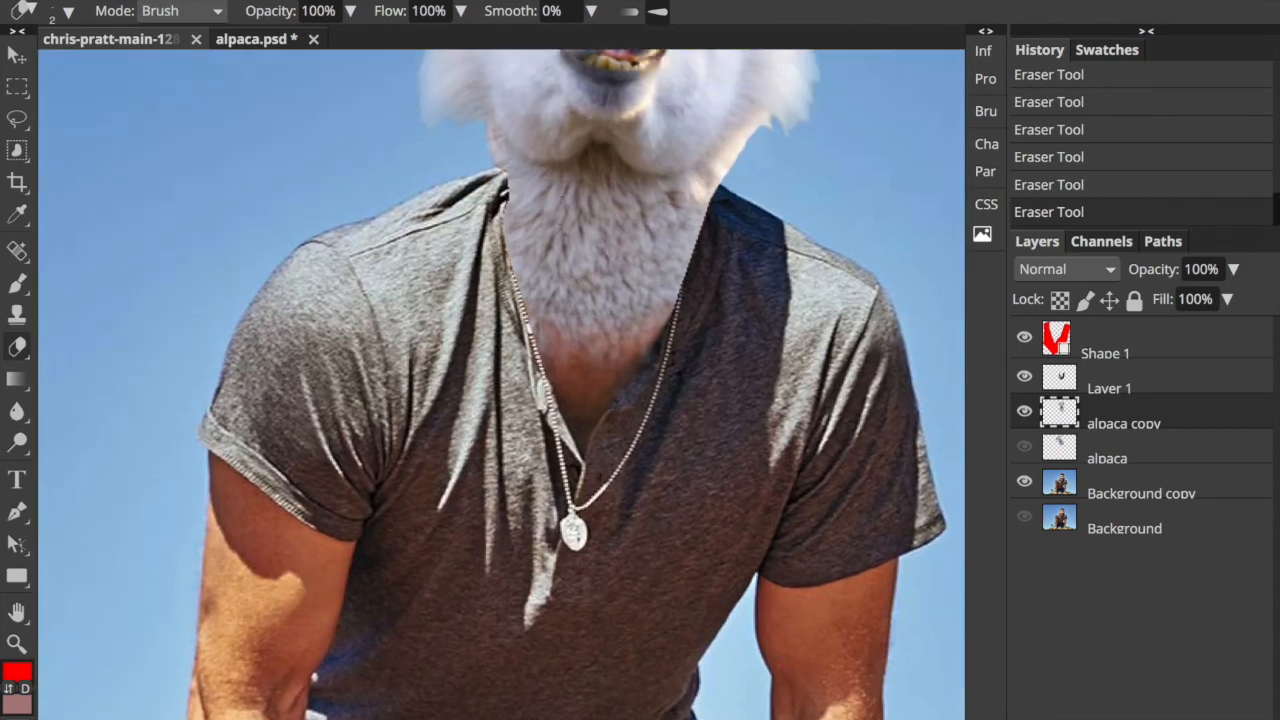
pyautogui.scroll(3, 500, 380)
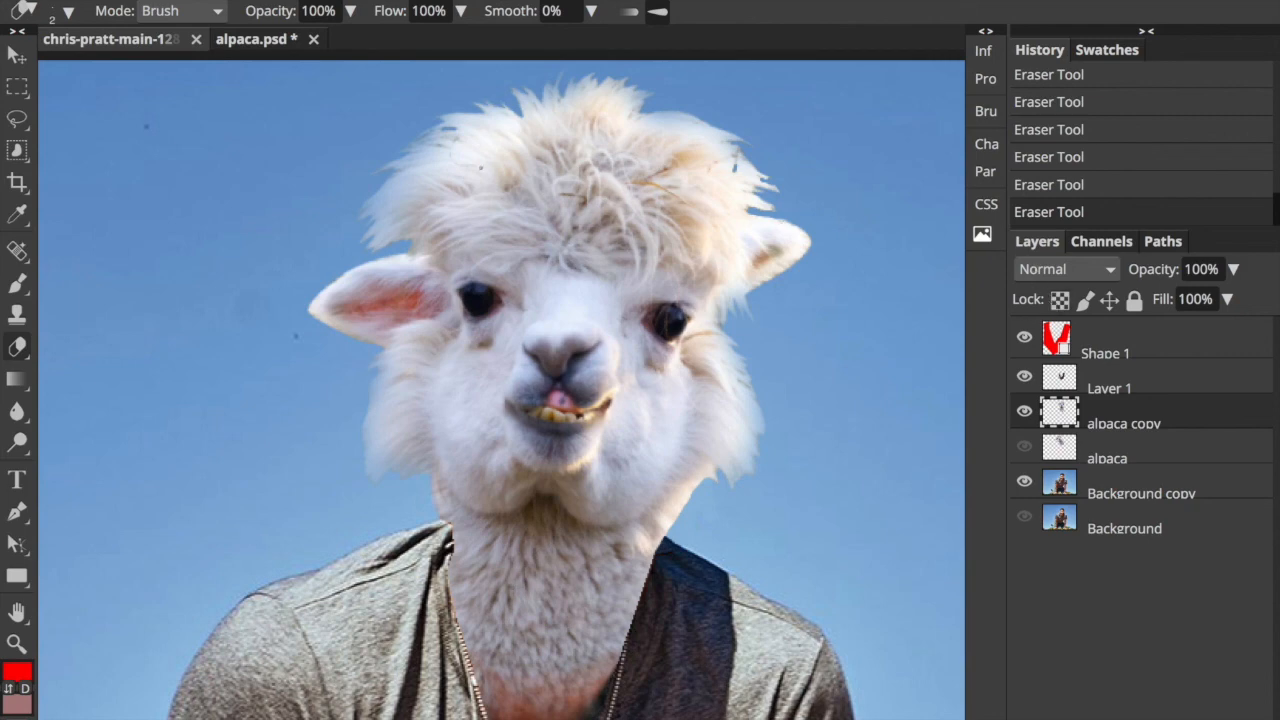
# Switch to the Move tool and bring up the save and export format options for the composite.
pyautogui.press('v')
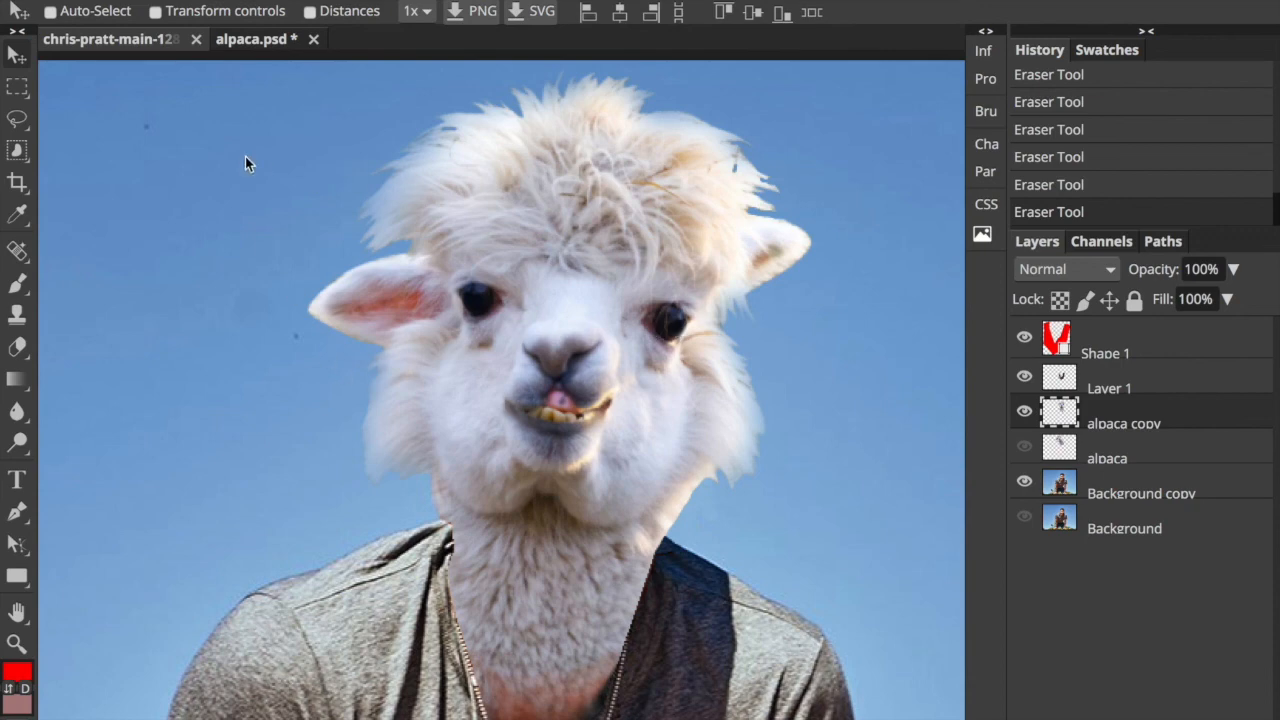
pyautogui.click(30, 0)
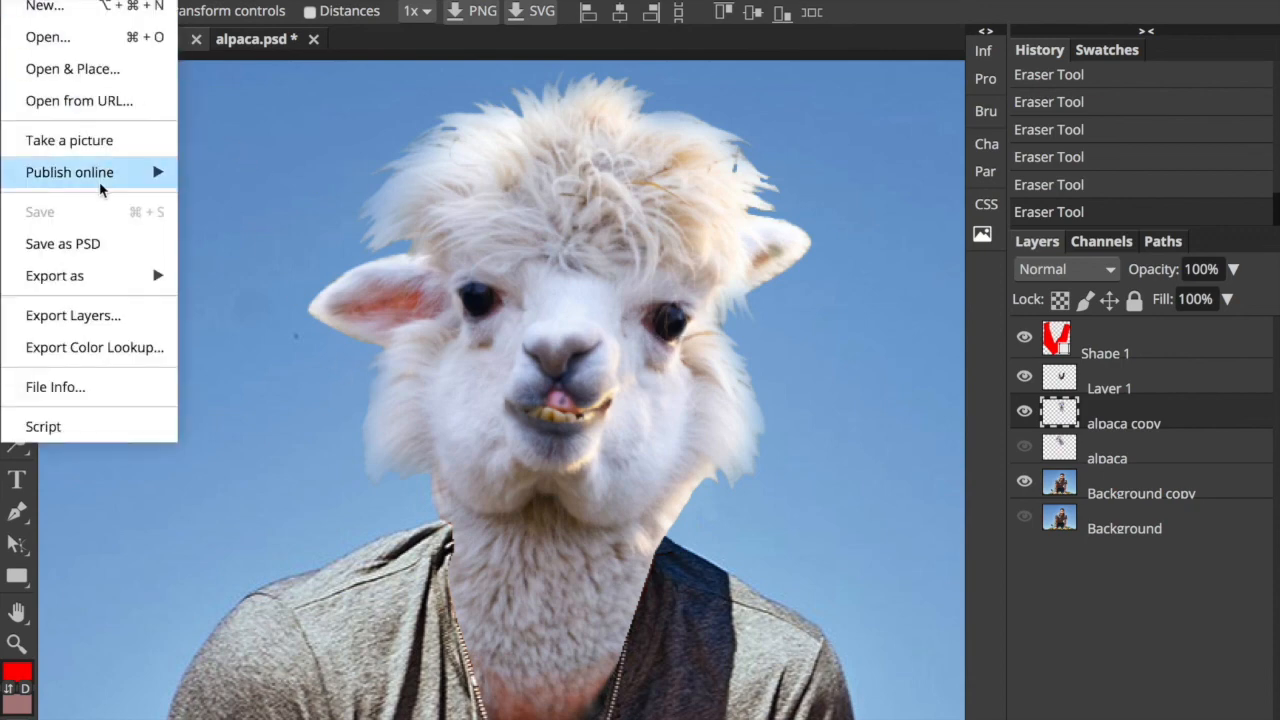
pyautogui.moveTo(90, 270)
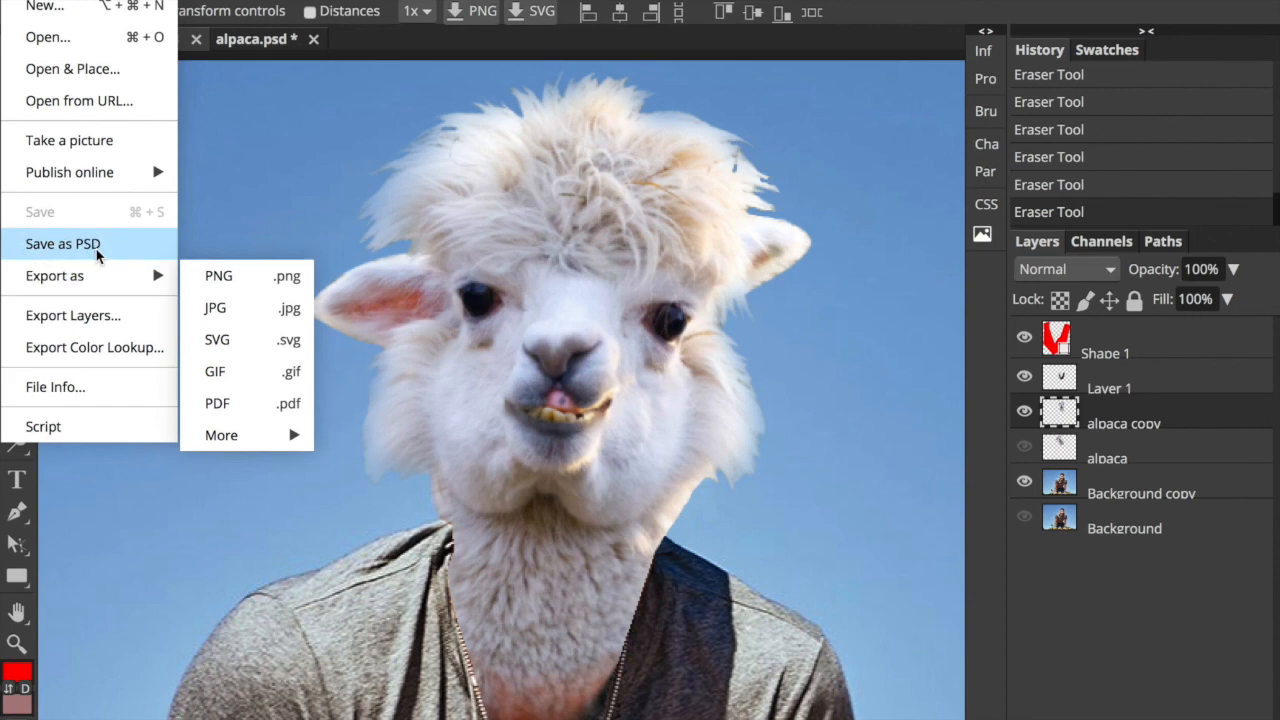